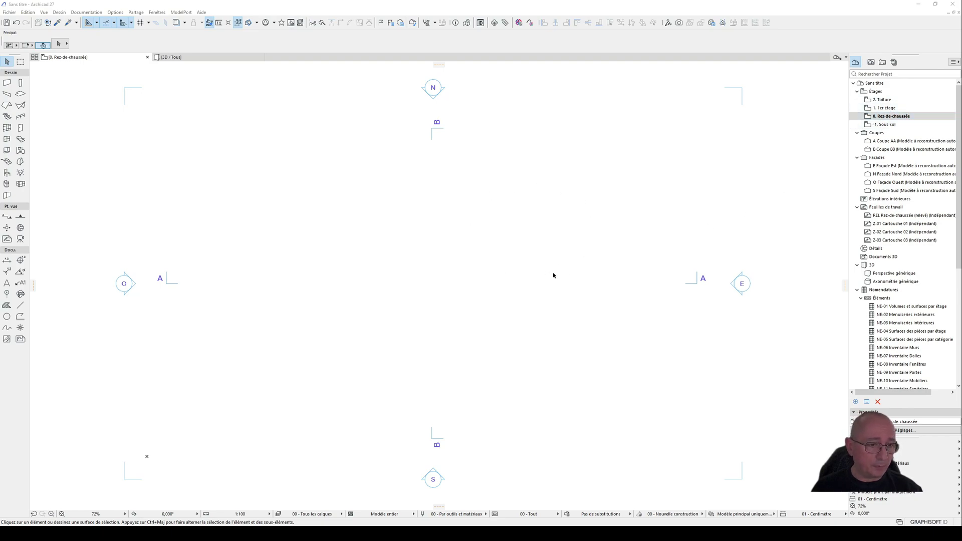
Step: Create a new independent worksheet named Image
{"action": "right_click", "coordinate": [898, 211]}
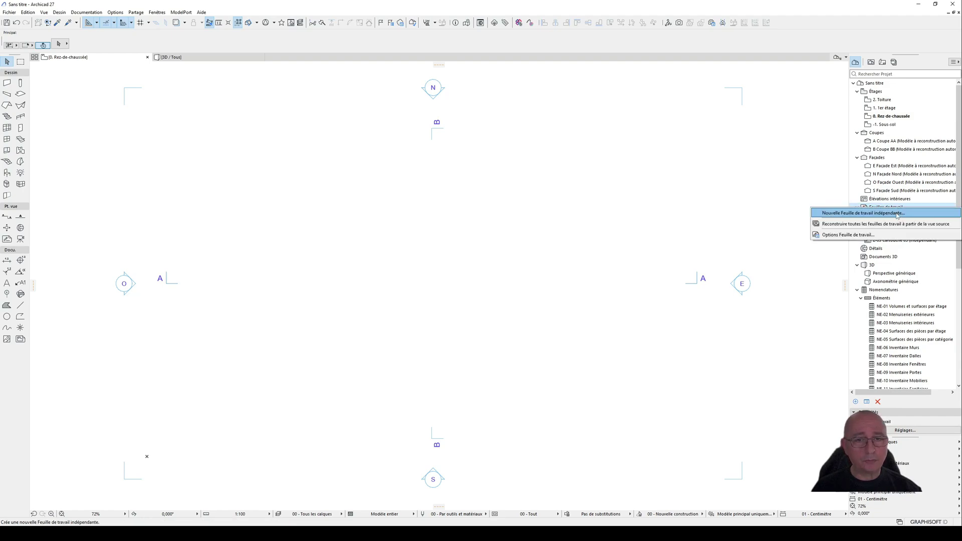
{"action": "left_click", "coordinate": [897, 214]}
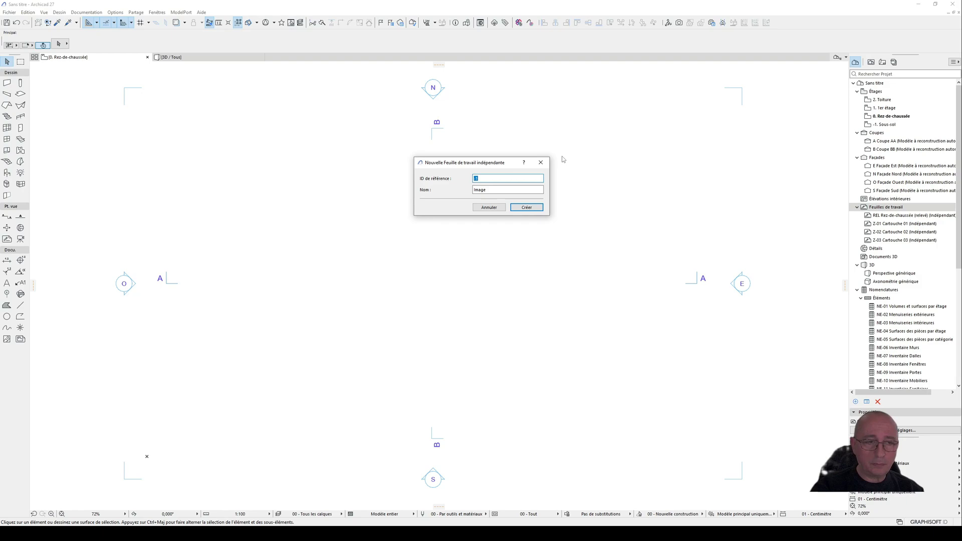
{"action": "left_click", "coordinate": [527, 207]}
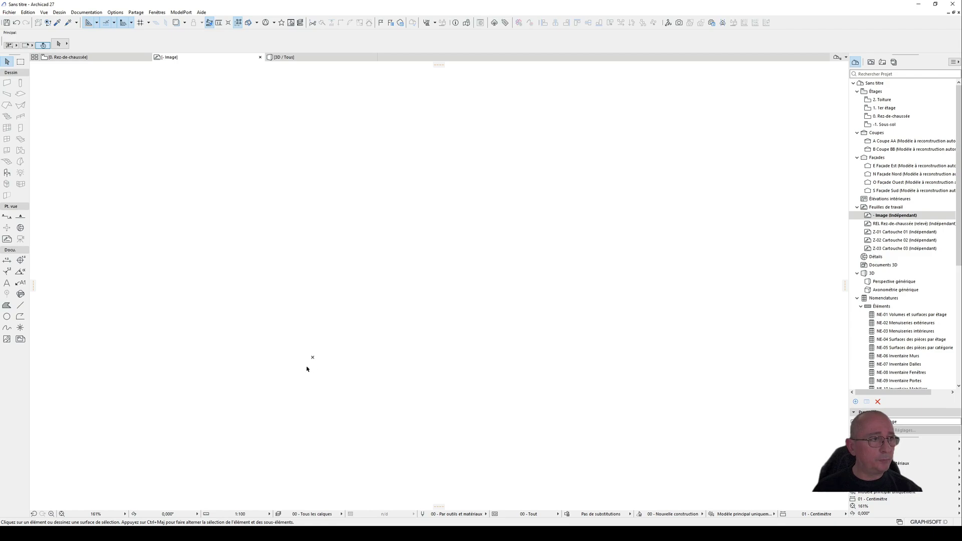
{"action": "left_click", "coordinate": [95, 57]}
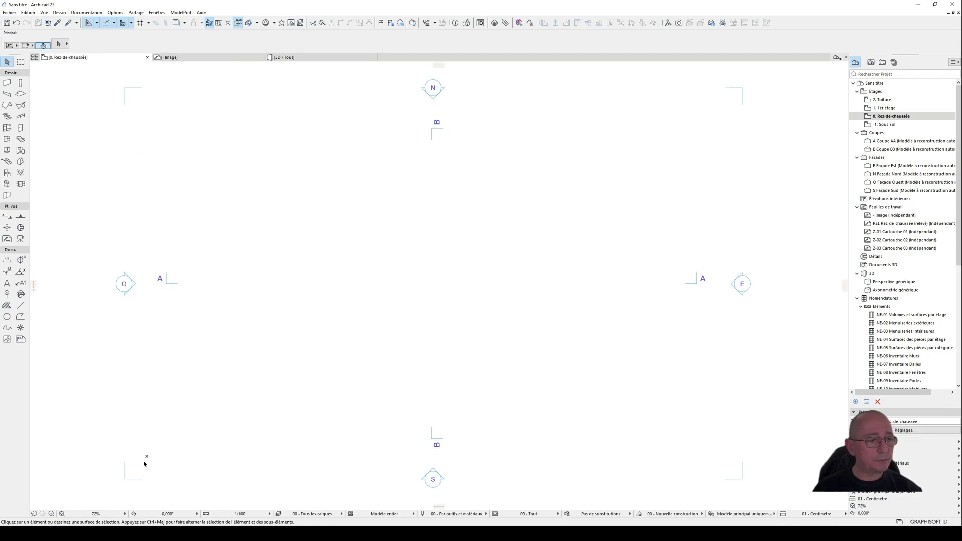
{"action": "left_click", "coordinate": [186, 57]}
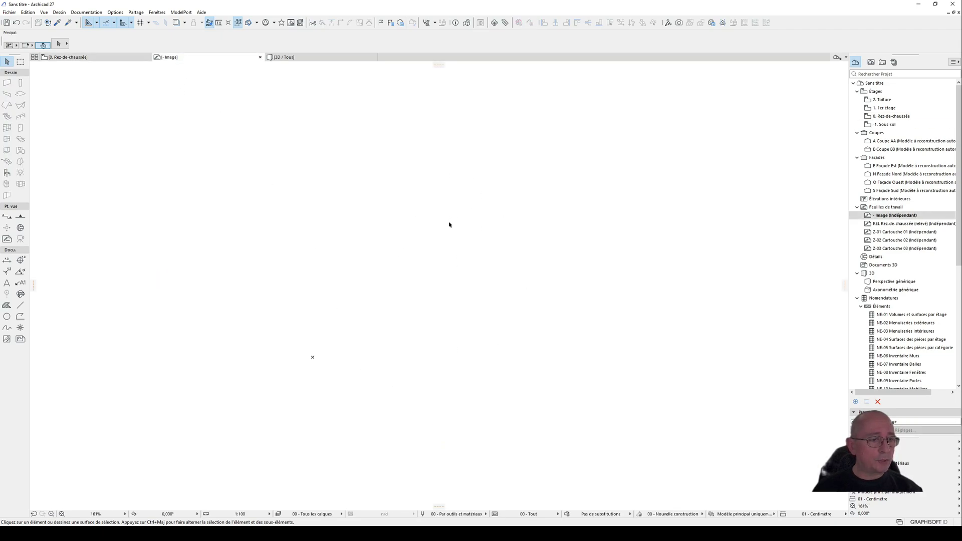
{"action": "left_click", "coordinate": [88, 57]}
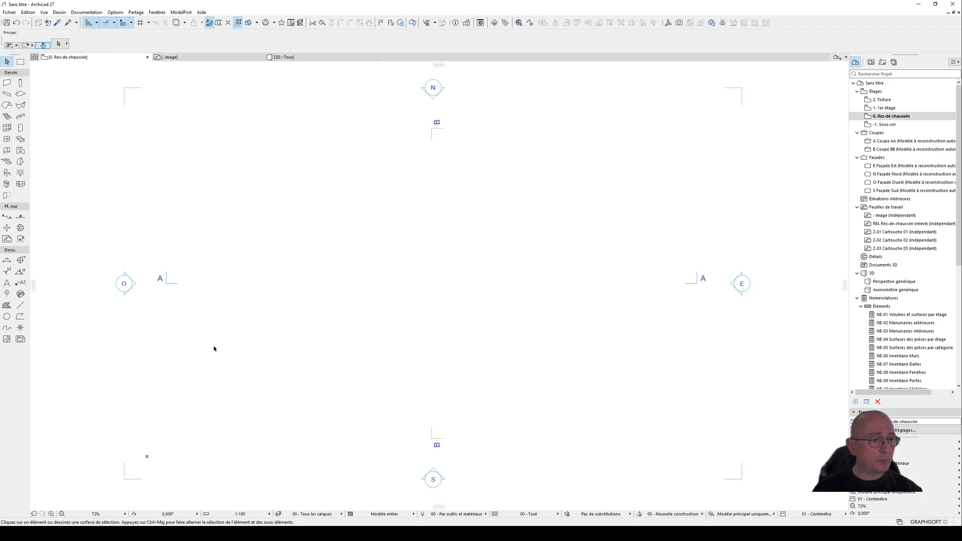
Step: Place the texture-feuilles figure in the Image worksheet, keeping the default figure settings
{"action": "left_click", "coordinate": [209, 58]}
{"action": "double_click", "coordinate": [10, 341]}
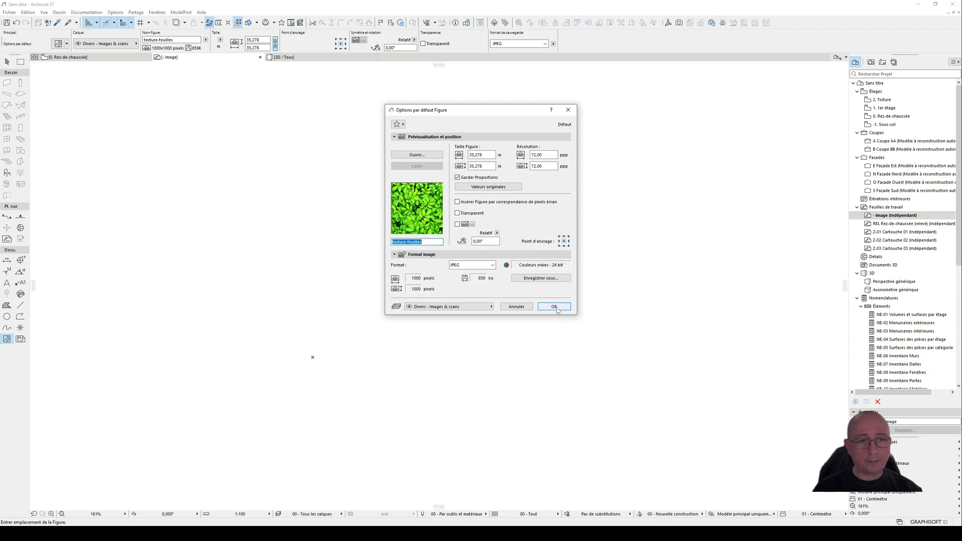
{"action": "left_click", "coordinate": [554, 307]}
{"action": "left_click", "coordinate": [542, 232]}
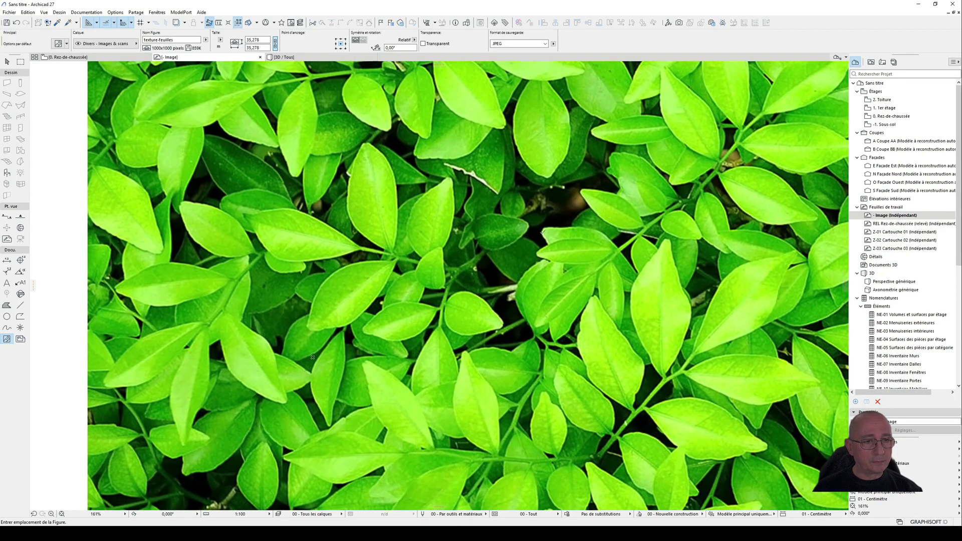
{"action": "scroll", "coordinate": [313, 357], "scroll_direction": "down", "scroll_amount": 5}
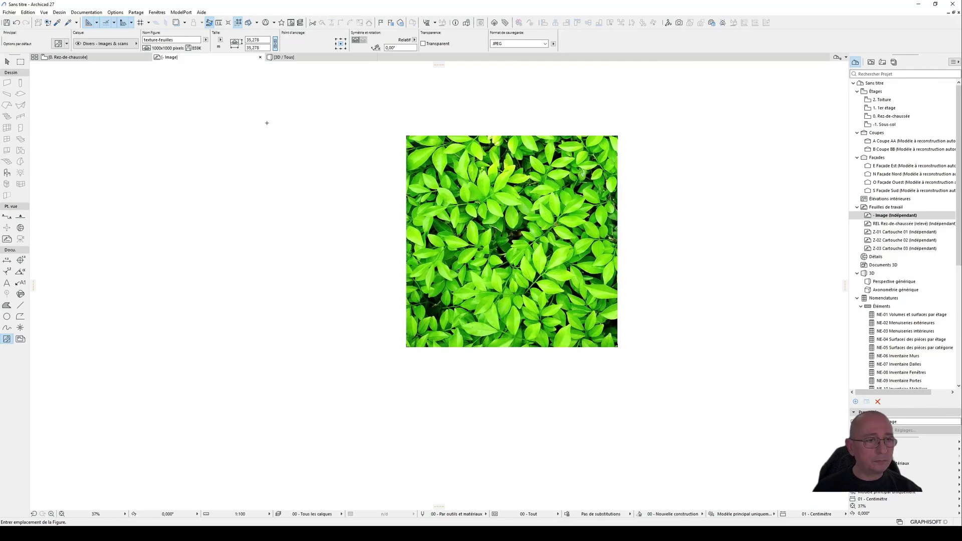
Step: Try shrinking the leaf figure proportionally from its upper-right corner to about 15.64 m square, and undo the resize
{"action": "left_click", "coordinate": [7, 61]}
{"action": "left_click", "coordinate": [519, 204]}
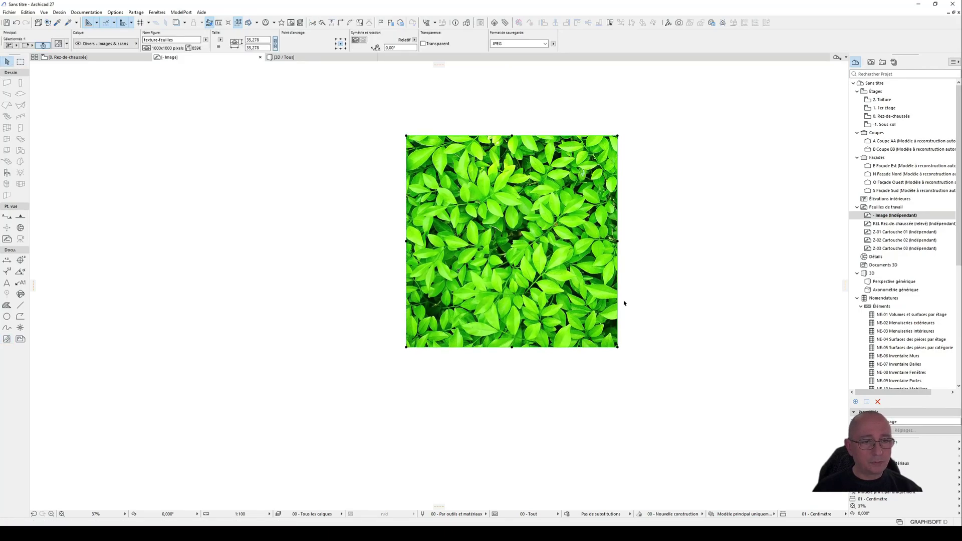
{"action": "left_click_drag", "start_coordinate": [536, 239], "coordinate": [627, 183]}
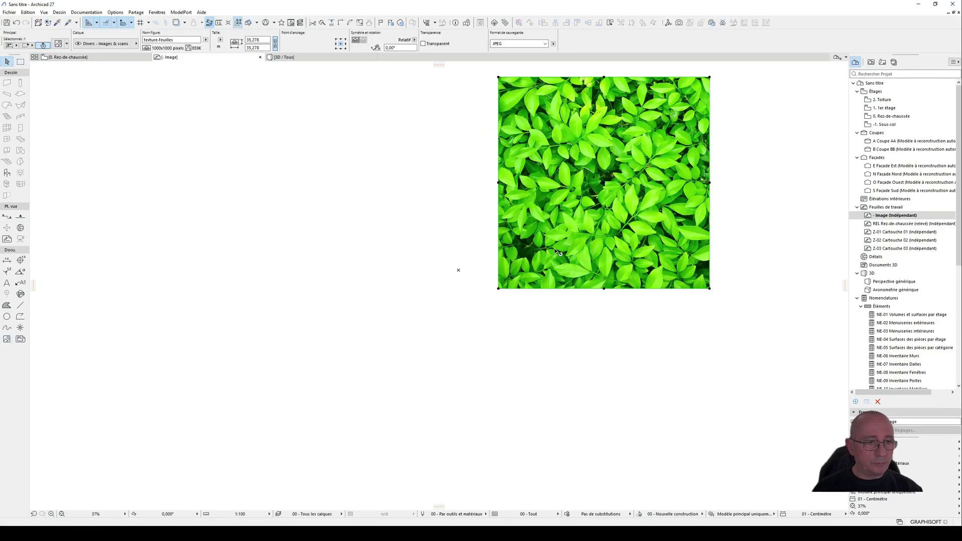
{"action": "middle_click_drag", "start_coordinate": [574, 220], "coordinate": [461, 337]}
{"action": "left_click_drag", "start_coordinate": [463, 347], "coordinate": [473, 289]}
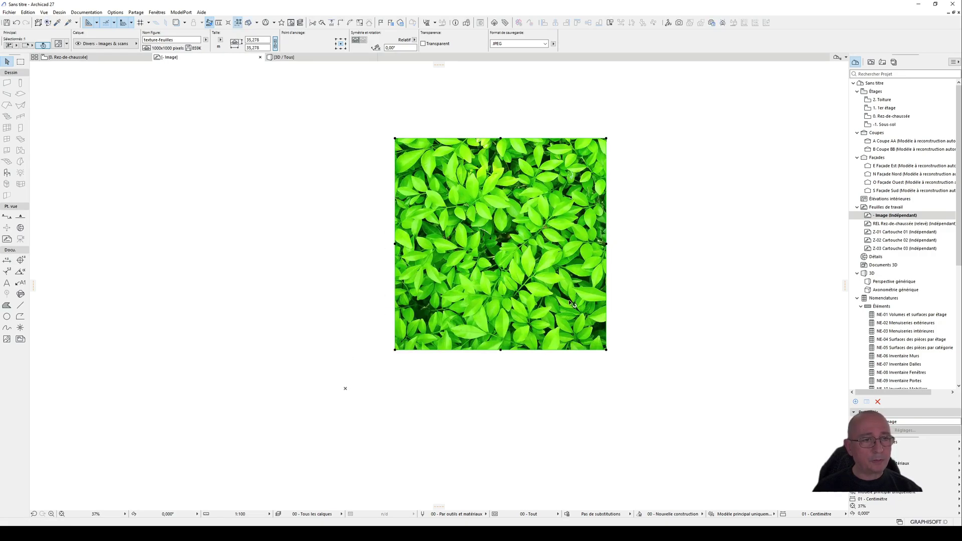
{"action": "left_click", "coordinate": [606, 139]}
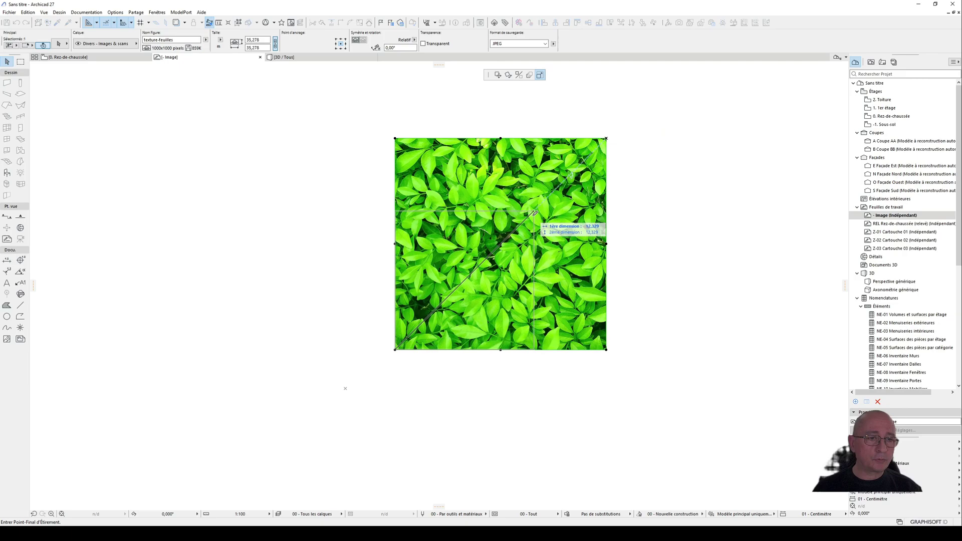
{"action": "left_click", "coordinate": [488, 256]}
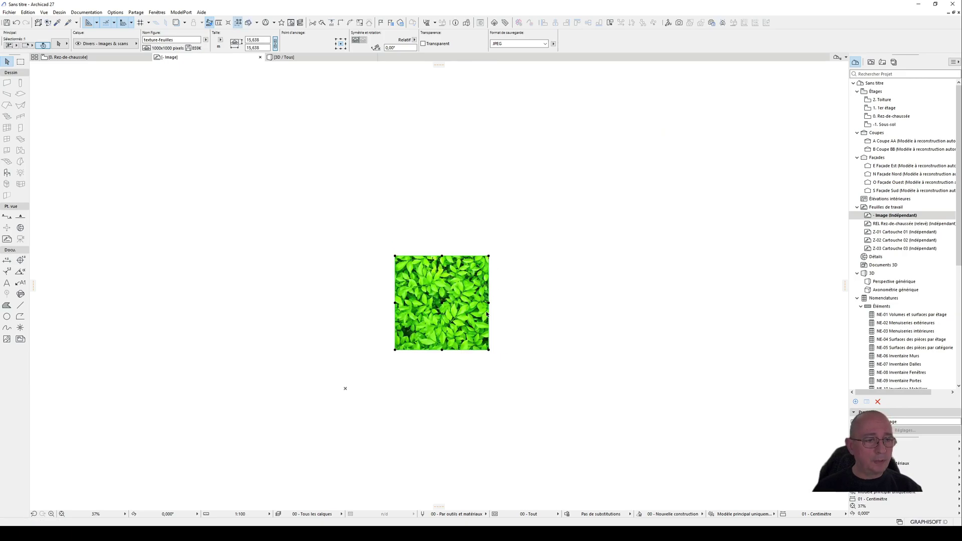
{"action": "key", "text": "ctrl+z"}
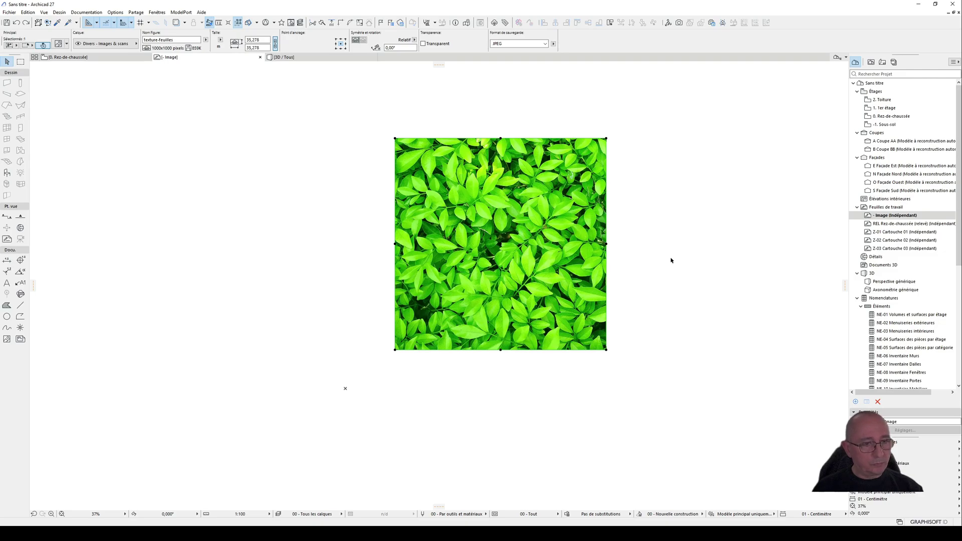
{"action": "key", "text": "Escape"}
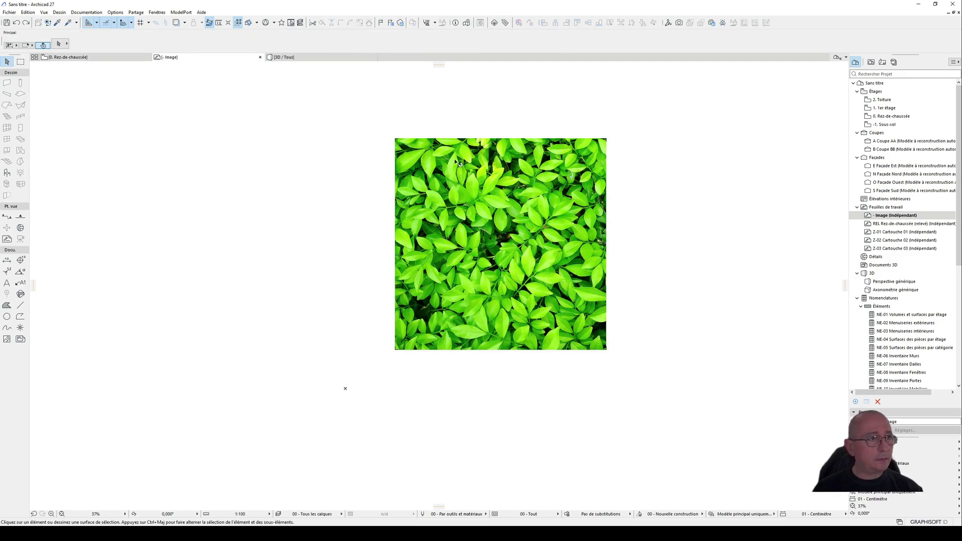
{"action": "left_click", "coordinate": [111, 58]}
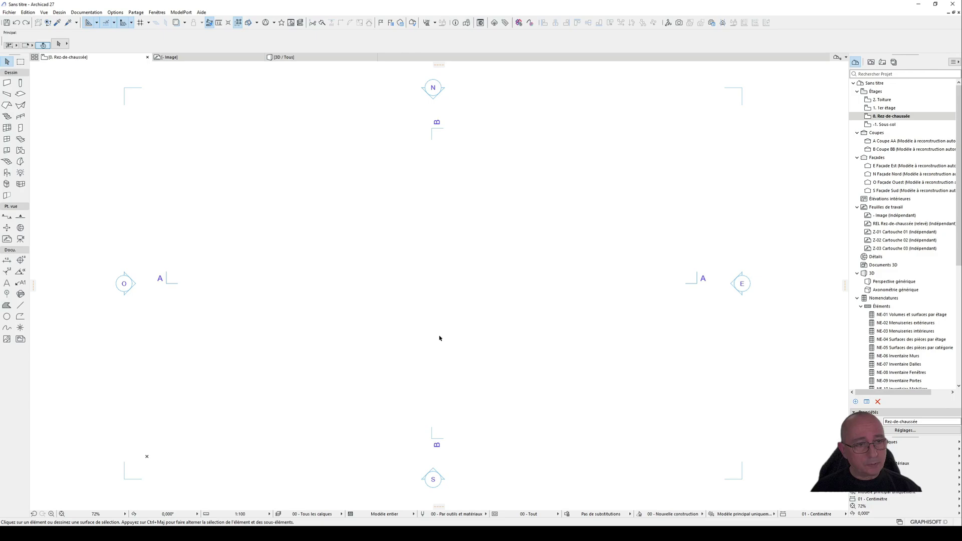
{"action": "key", "text": "F3"}
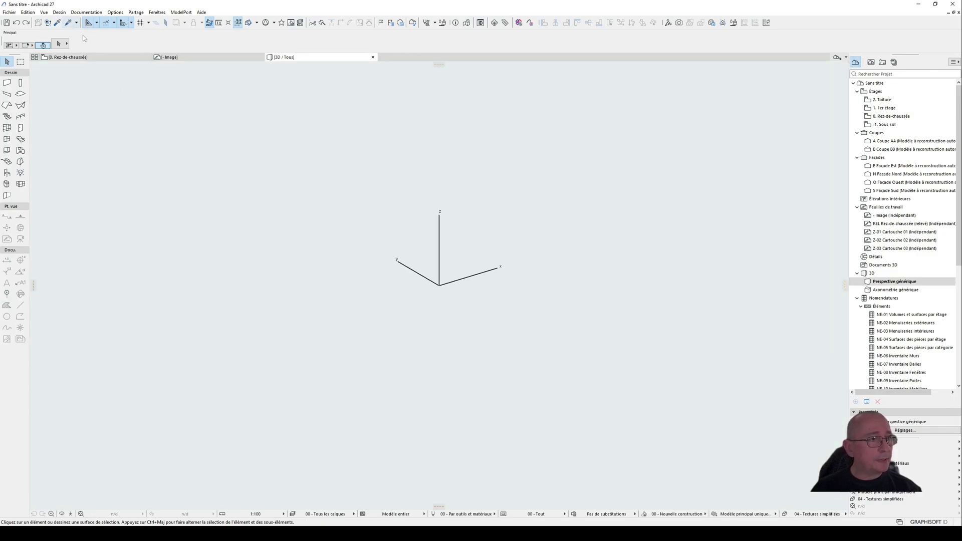
{"action": "left_click", "coordinate": [60, 58]}
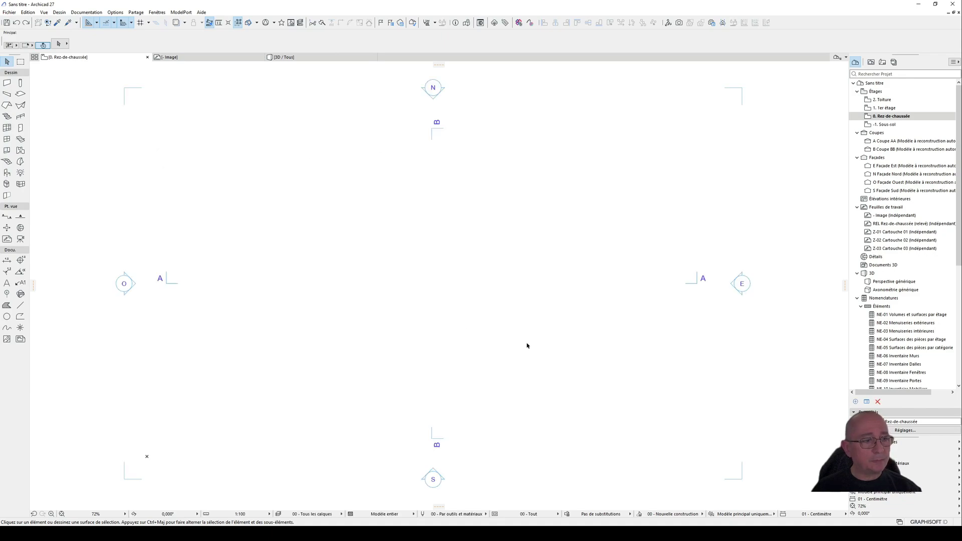
{"action": "left_click", "coordinate": [188, 58]}
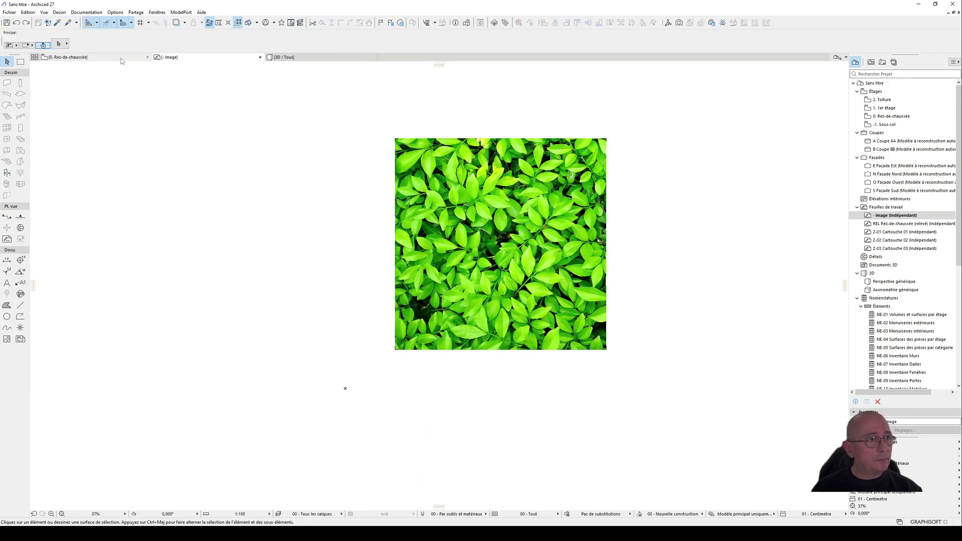
Step: Bring up the Trace et comparaison palette and show the Image worksheet as trace reference on the Rez-de-chaussée plan
{"action": "left_click", "coordinate": [184, 23]}
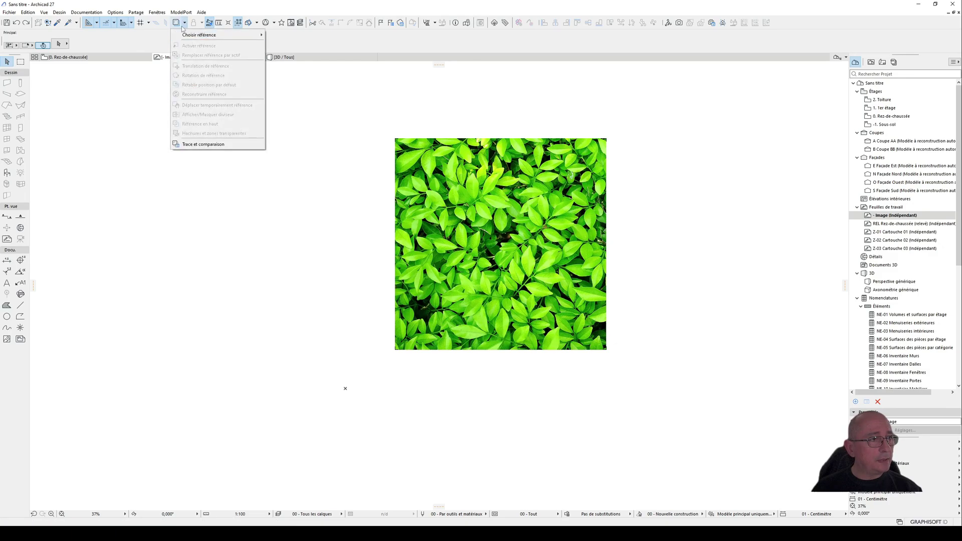
{"action": "left_click", "coordinate": [205, 145]}
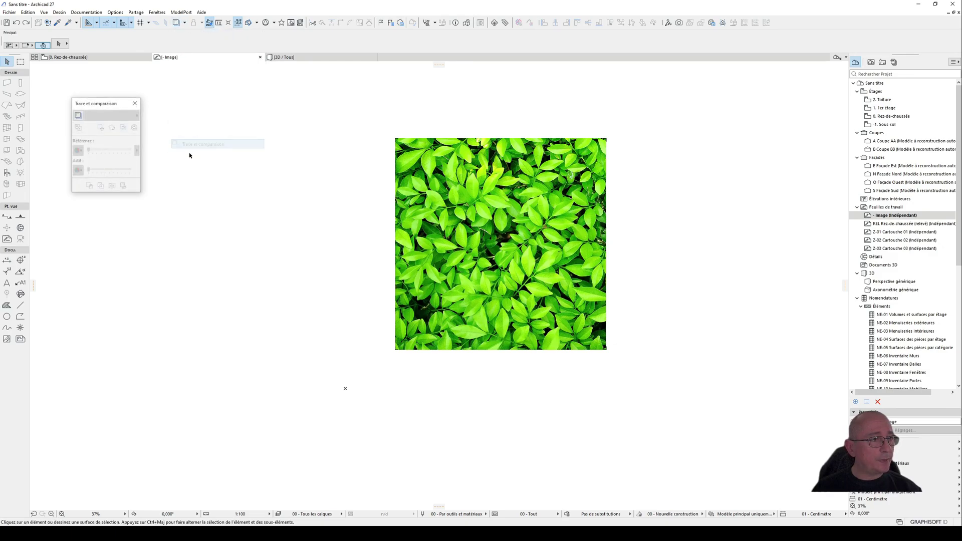
{"action": "left_click", "coordinate": [95, 57]}
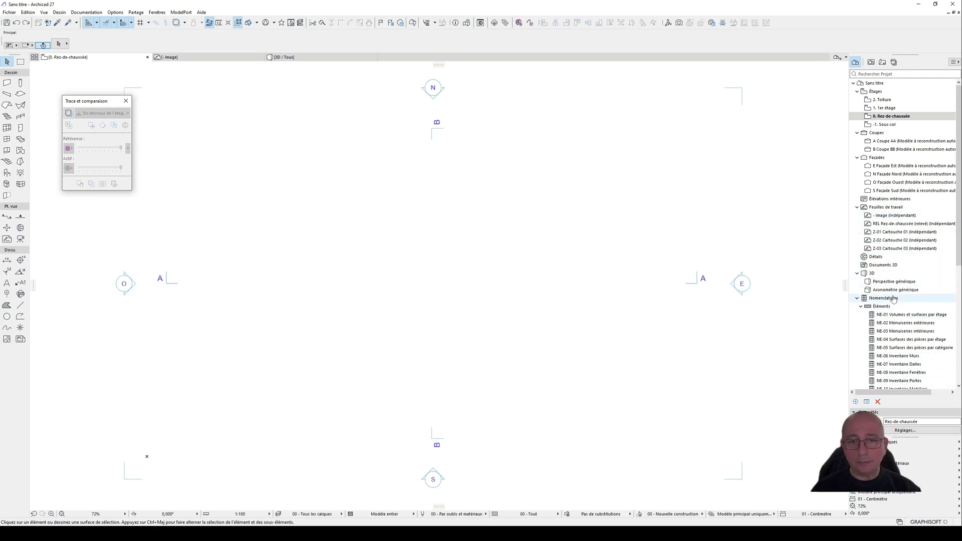
{"action": "right_click", "coordinate": [895, 219]}
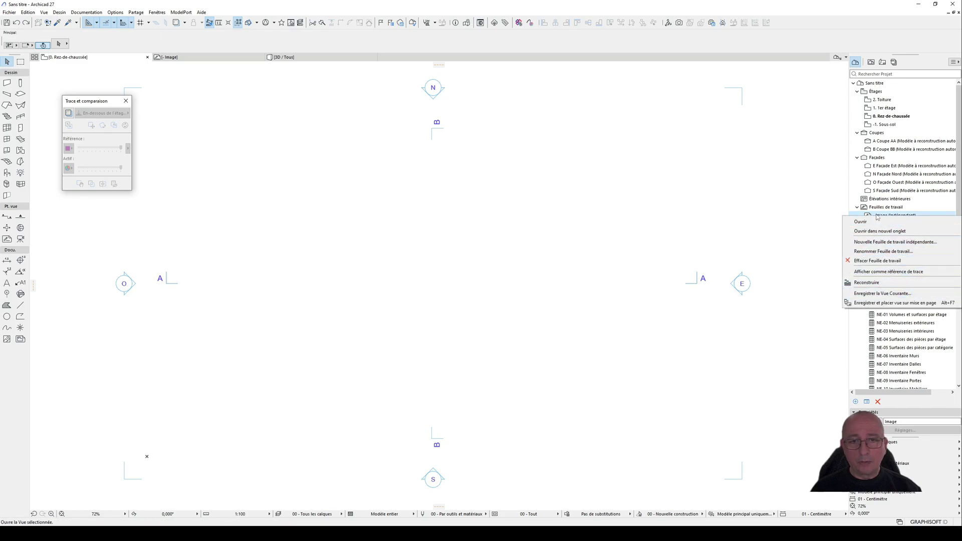
{"action": "left_click", "coordinate": [903, 214]}
{"action": "right_click", "coordinate": [900, 219]}
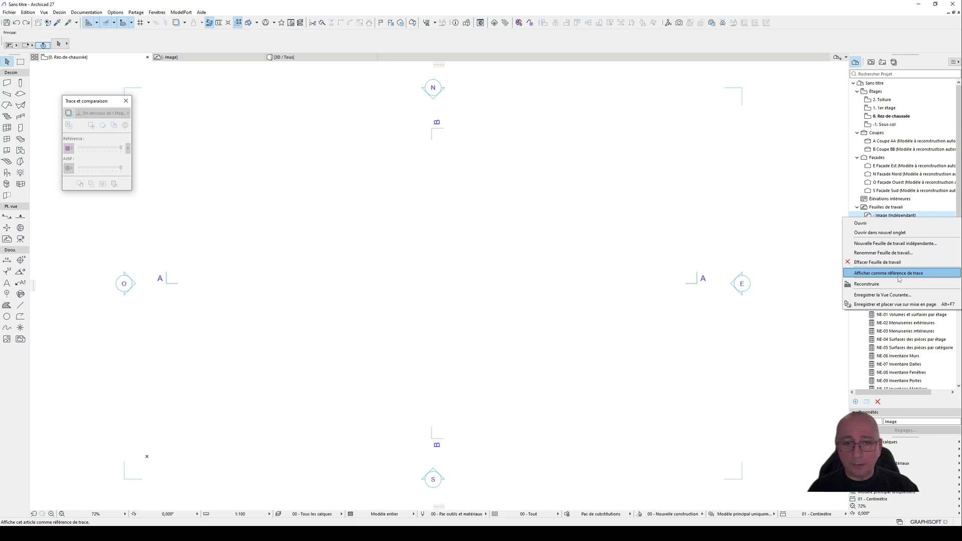
{"action": "left_click", "coordinate": [873, 276]}
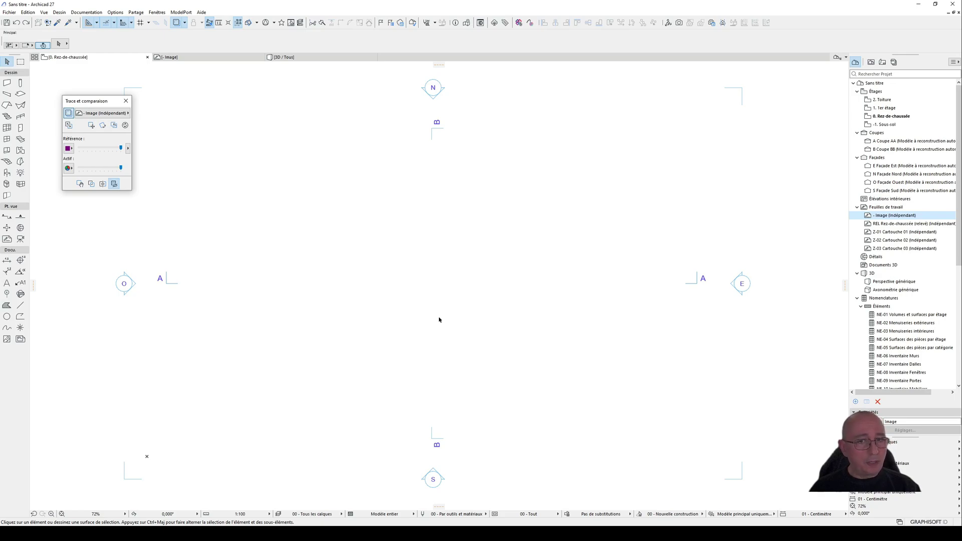
Step: Make all element types of the trace reference visible on the ground floor plan
{"action": "left_click", "coordinate": [128, 148]}
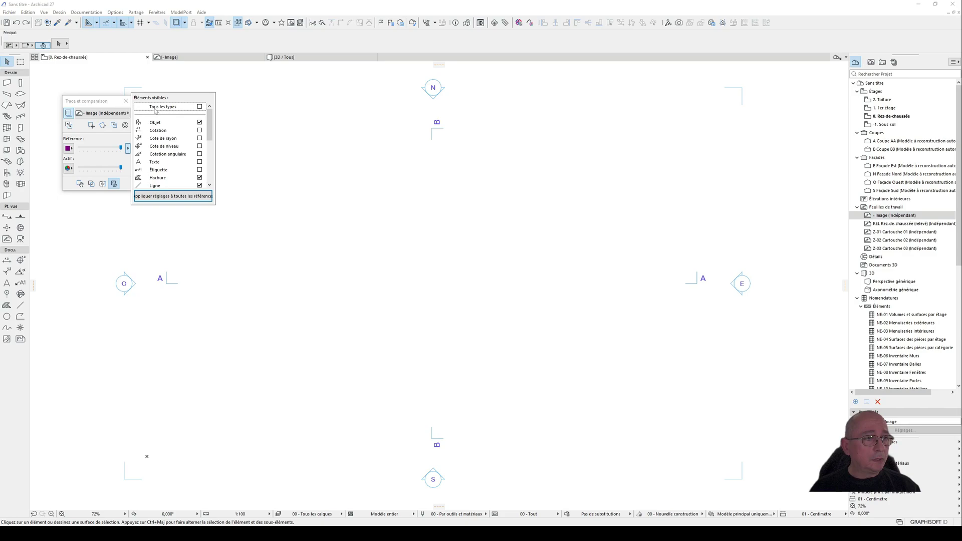
{"action": "left_click", "coordinate": [200, 107]}
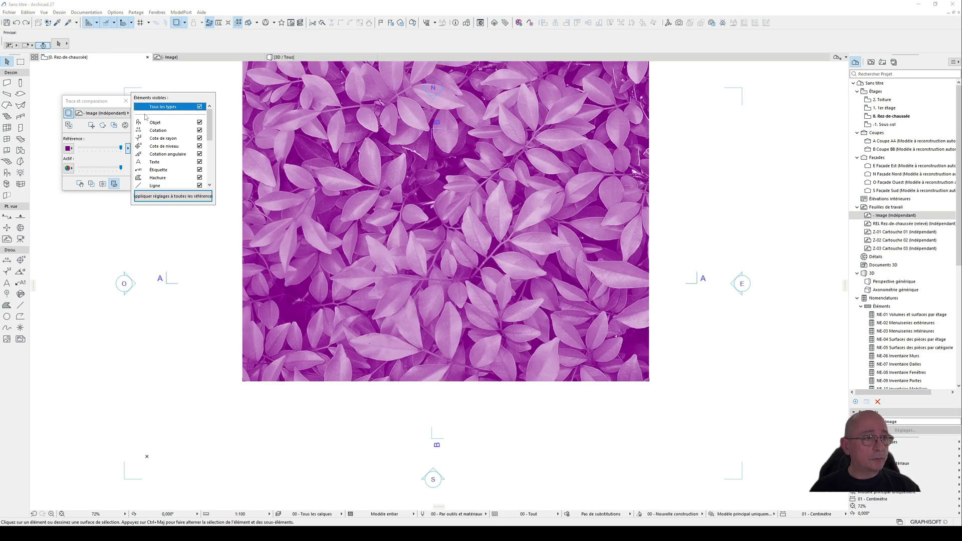
{"action": "left_click", "coordinate": [106, 99]}
{"action": "left_click", "coordinate": [128, 149]}
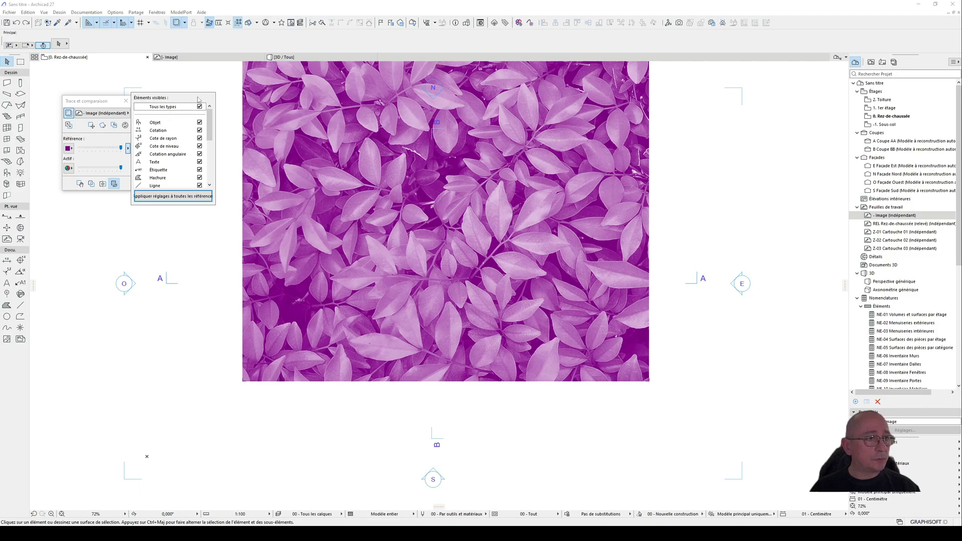
{"action": "left_click", "coordinate": [110, 104]}
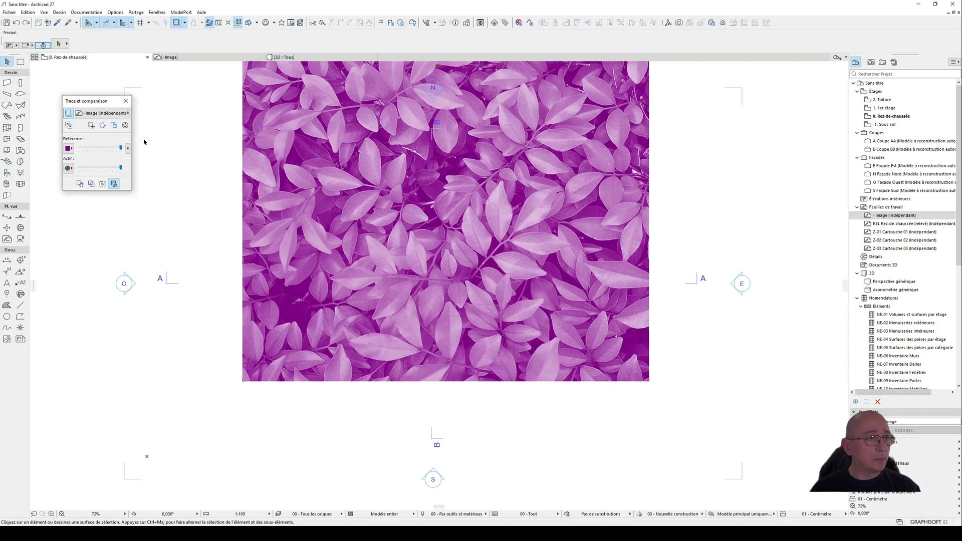
{"action": "scroll", "coordinate": [384, 295], "scroll_direction": "down", "scroll_amount": 3}
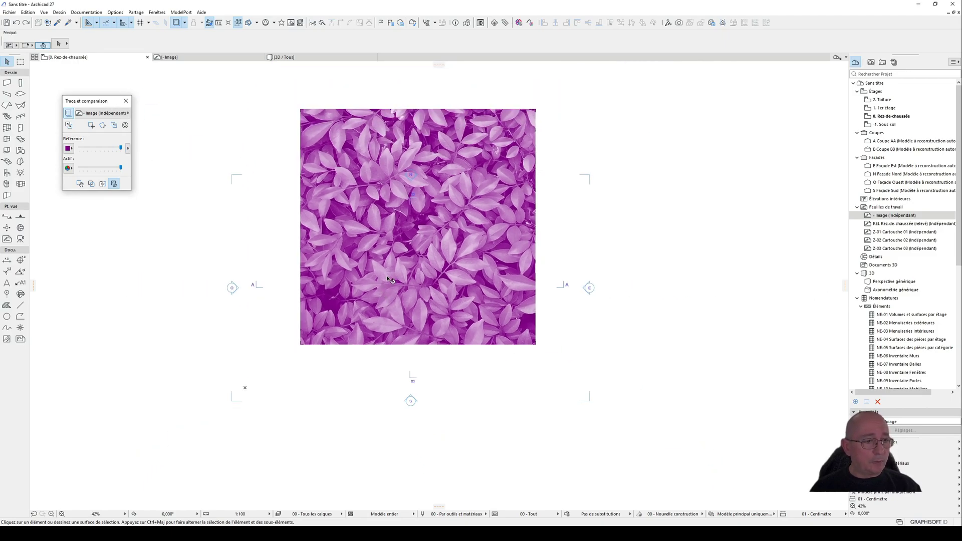
{"action": "scroll", "coordinate": [405, 271], "scroll_direction": "up", "scroll_amount": 1}
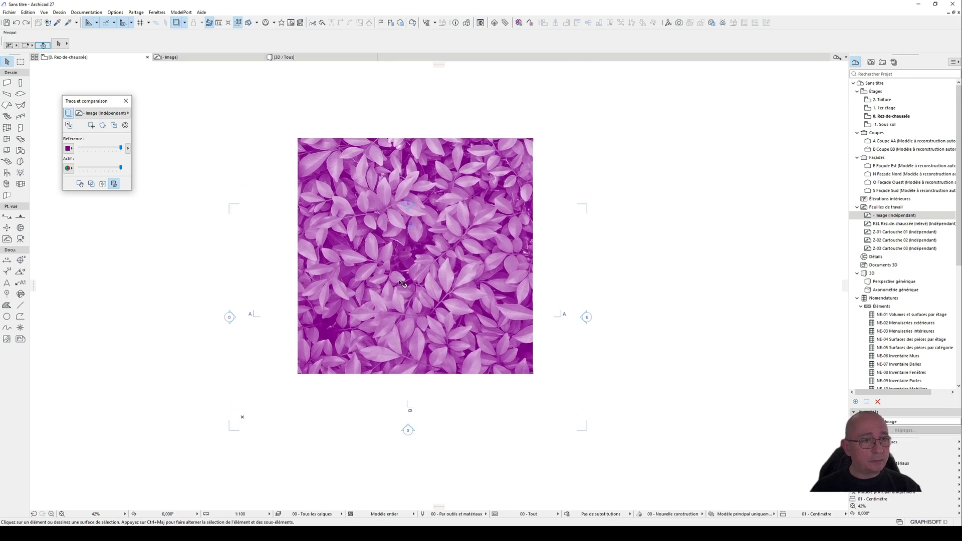
{"action": "scroll", "coordinate": [391, 261], "scroll_direction": "up", "scroll_amount": 1}
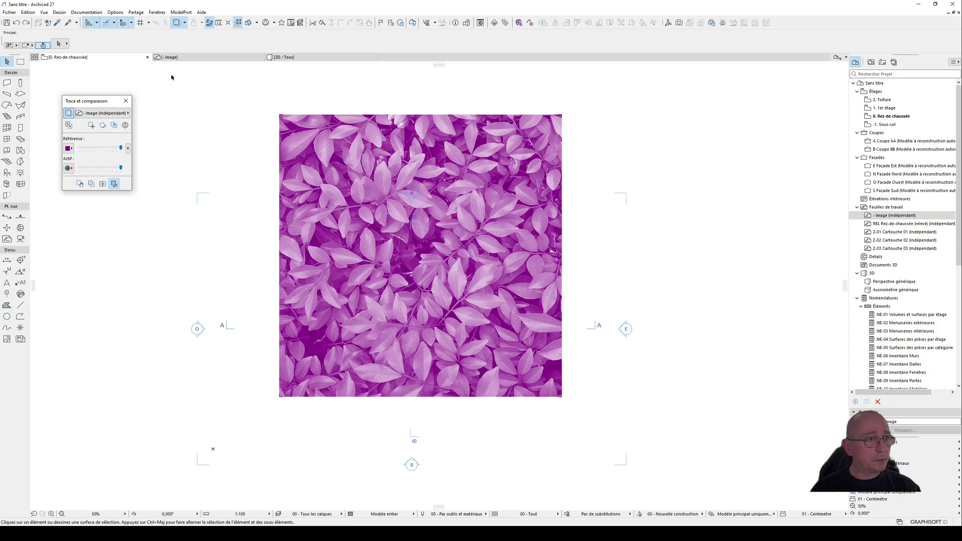
Step: Shrink the leaf figure in the Image worksheet proportionally from its upper-right corner to about 13.98 m square, and return to the Rez-de-chaussée plan
{"action": "left_click", "coordinate": [204, 59]}
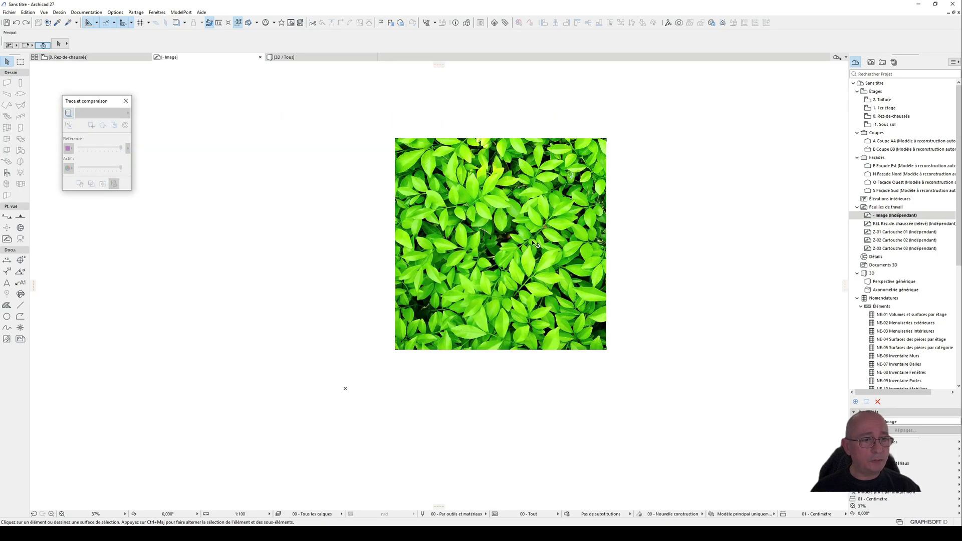
{"action": "left_click", "coordinate": [550, 219]}
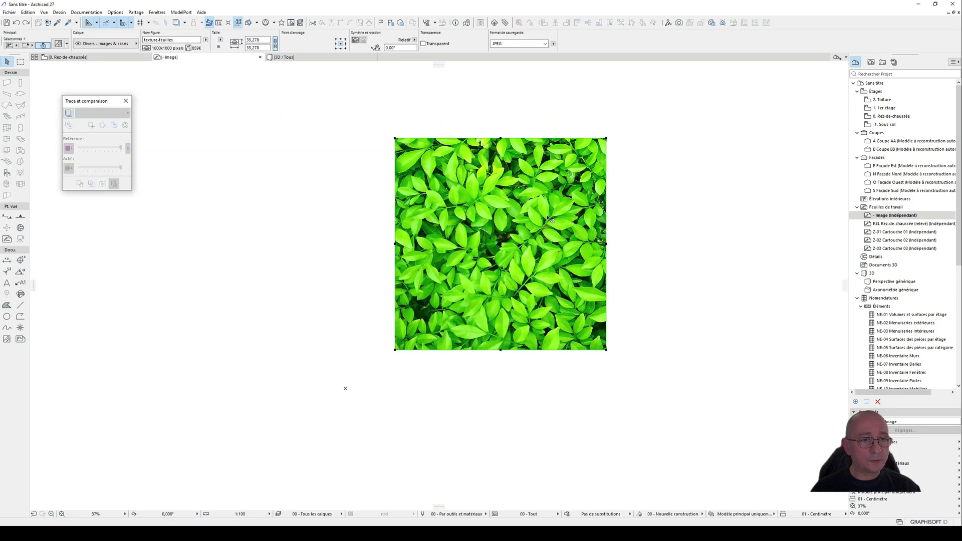
{"action": "left_click", "coordinate": [606, 138]}
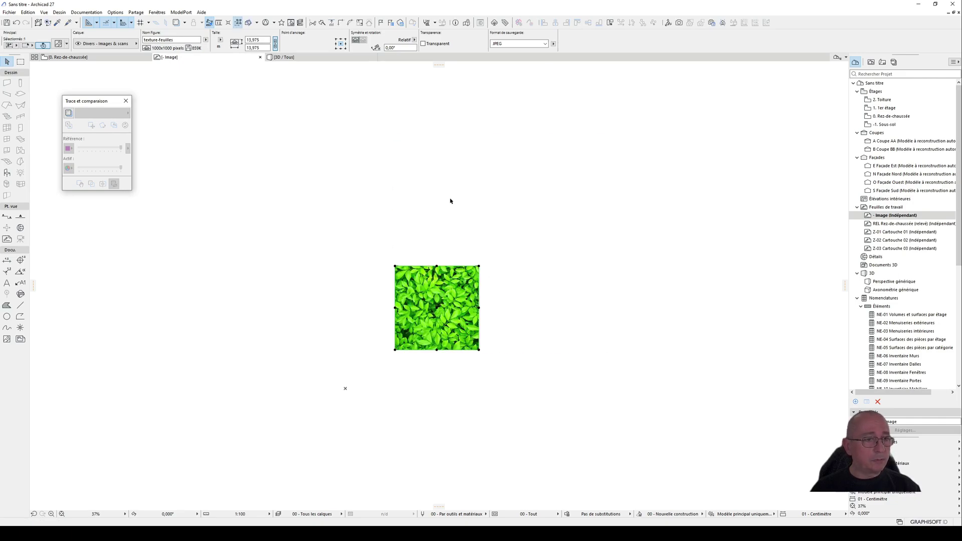
{"action": "left_click", "coordinate": [452, 206]}
{"action": "left_click", "coordinate": [68, 57]}
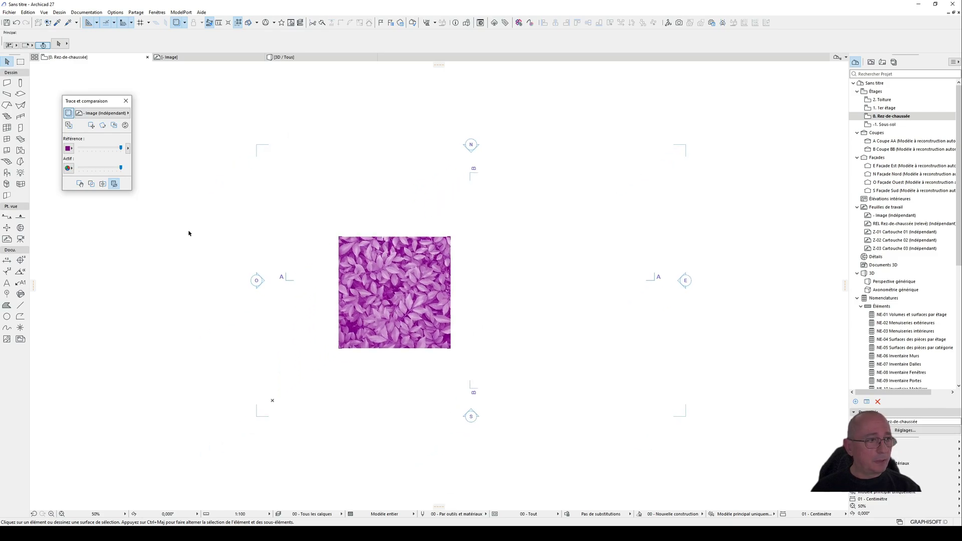
Step: Move the leaf trace reference near the centre of the section markers and fade its intensity to a pale tint
{"action": "left_click", "coordinate": [91, 126]}
{"action": "mouse_move", "coordinate": [407, 287]}
{"action": "left_mouse_down"}
{"action": "mouse_move", "coordinate": [469, 287]}
{"action": "mouse_move", "coordinate": [470, 271]}
{"action": "left_mouse_up"}
{"action": "scroll", "coordinate": [470, 271], "scroll_direction": "up", "scroll_amount": 3}
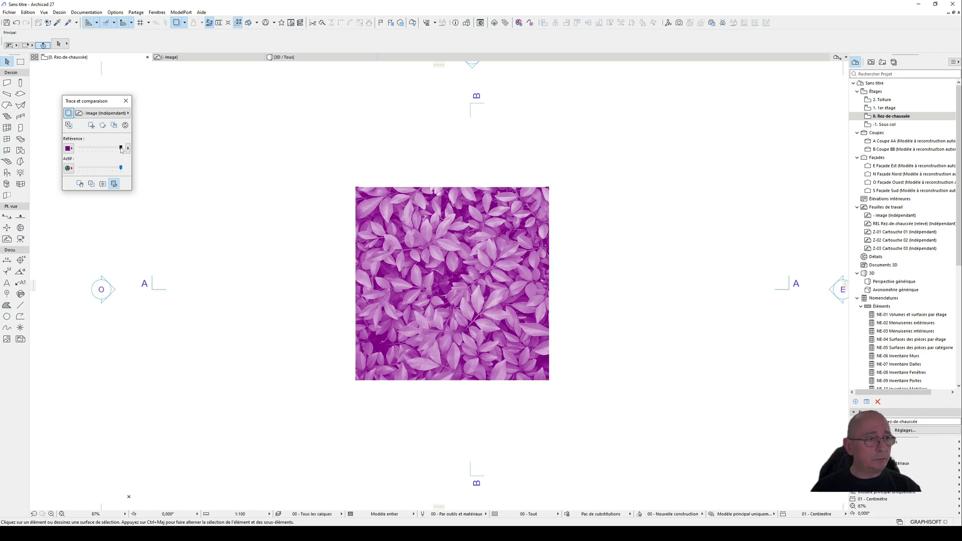
{"action": "left_click_drag", "start_coordinate": [121, 149], "coordinate": [87, 149]}
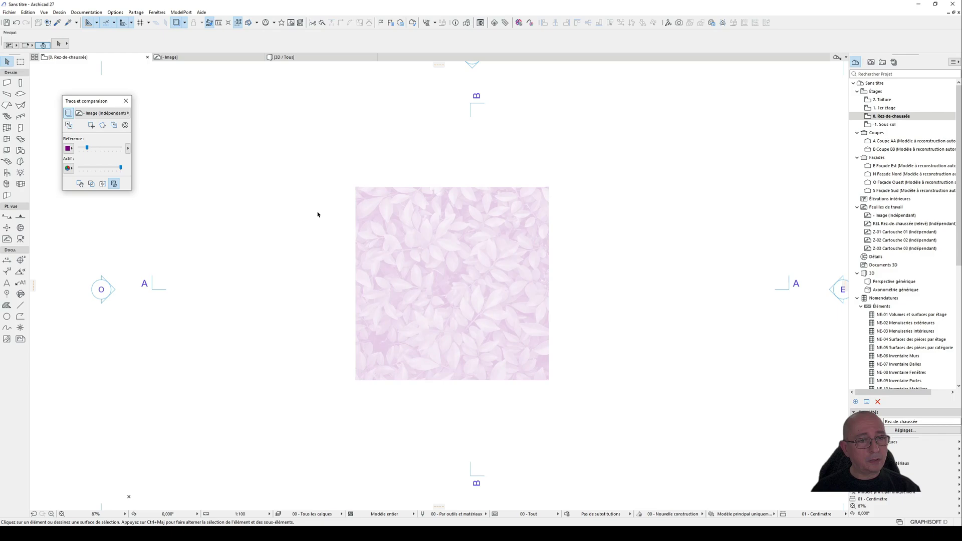
Step: Trace the outline of the leaf cut off by the image's upper edge, near its upper-right corner, with an open polyline
{"action": "scroll", "coordinate": [466, 270], "scroll_direction": "up", "scroll_amount": 4}
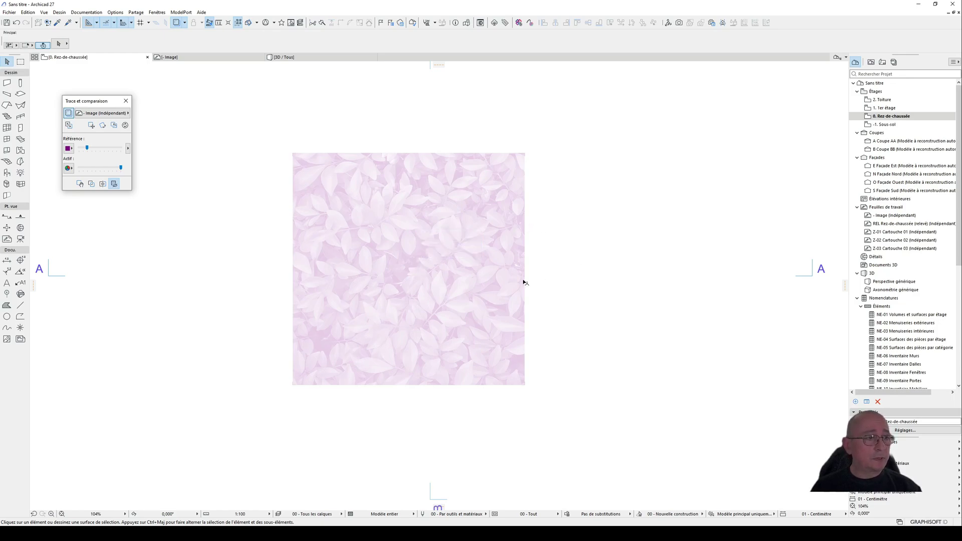
{"action": "left_click", "coordinate": [21, 306]}
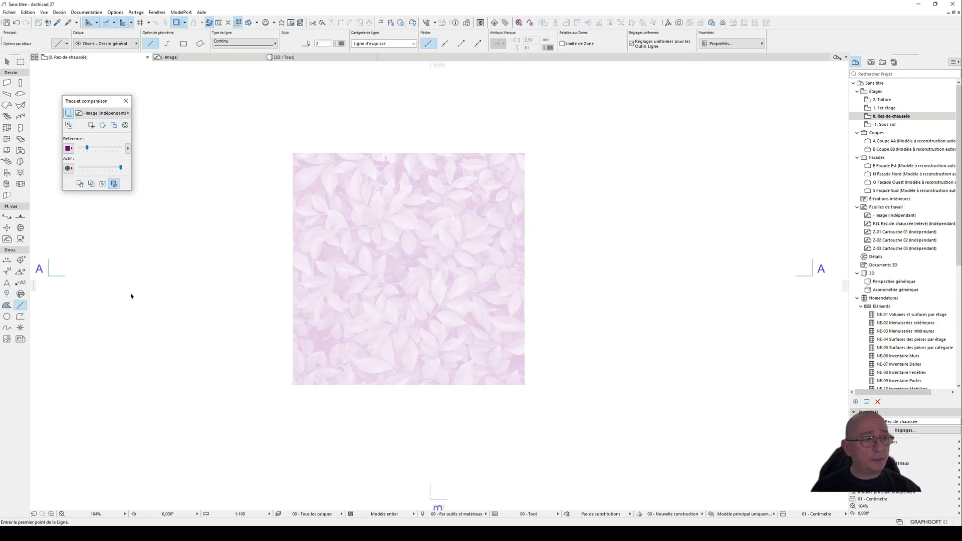
{"action": "scroll", "coordinate": [489, 162], "scroll_direction": "up", "scroll_amount": 3}
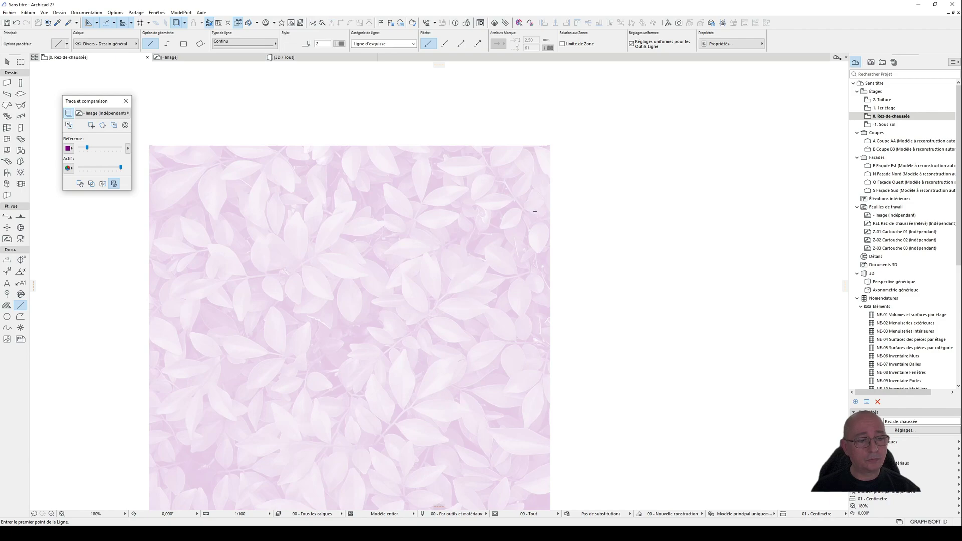
{"action": "scroll", "coordinate": [553, 178], "scroll_direction": "up", "scroll_amount": 7}
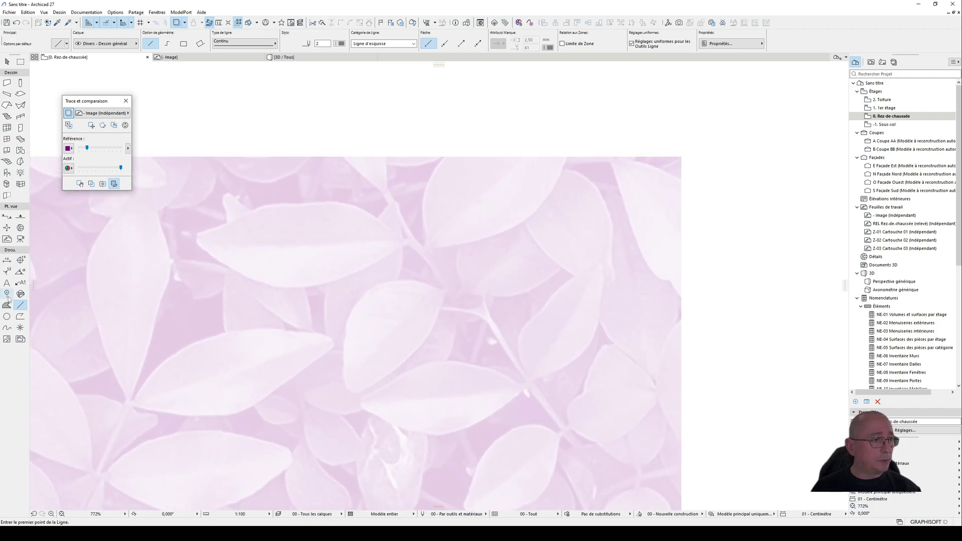
{"action": "left_click", "coordinate": [167, 43]}
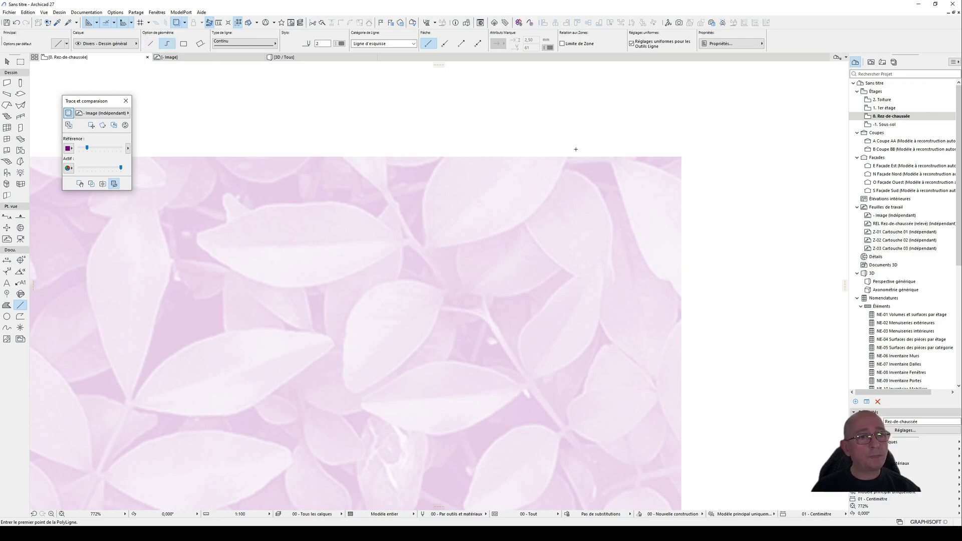
{"action": "left_click", "coordinate": [567, 158]}
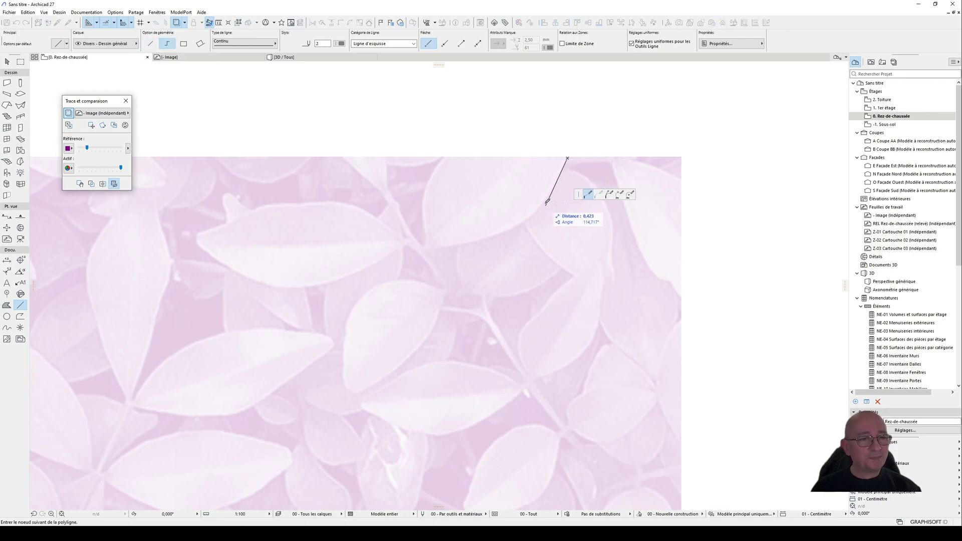
{"action": "left_click", "coordinate": [545, 201]}
{"action": "left_click", "coordinate": [523, 224]}
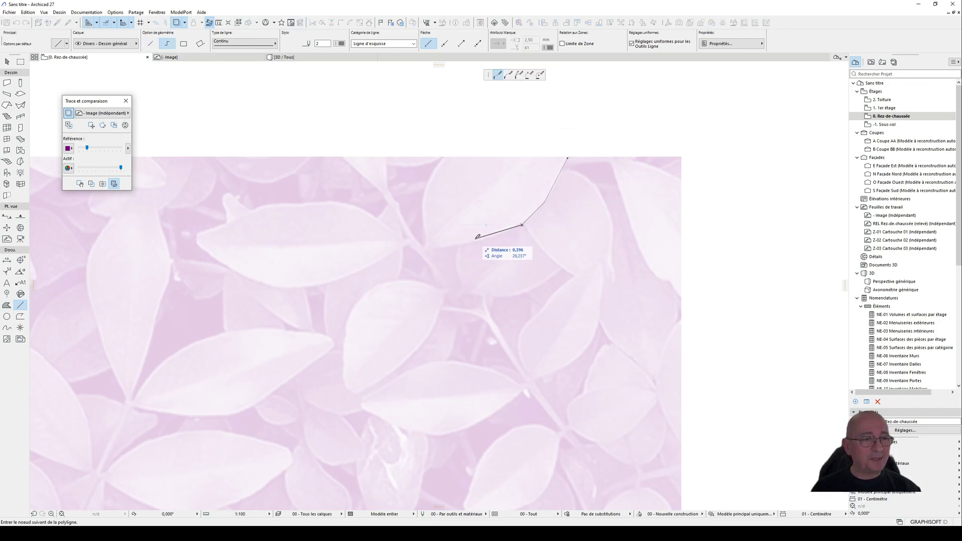
{"action": "left_click", "coordinate": [473, 242]}
{"action": "left_click", "coordinate": [423, 250]}
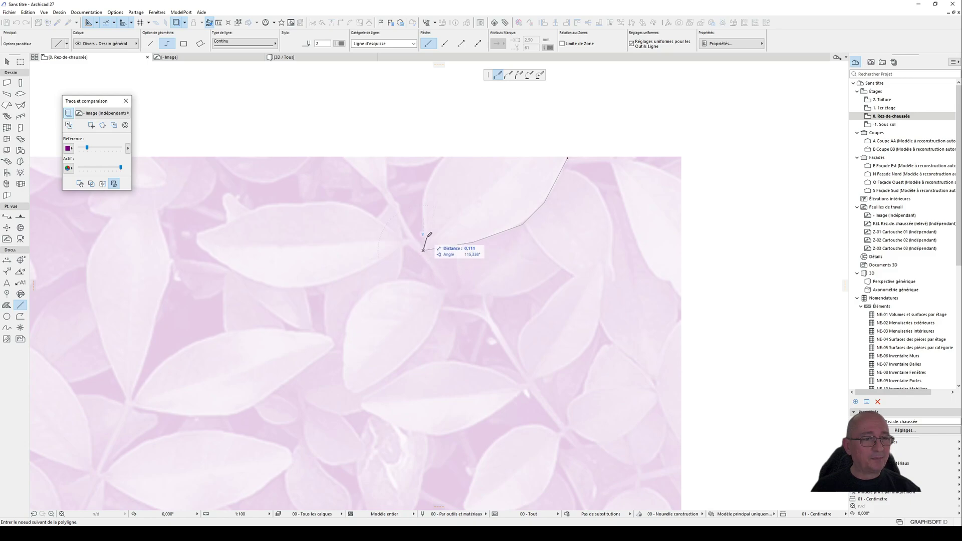
{"action": "left_click", "coordinate": [423, 211]}
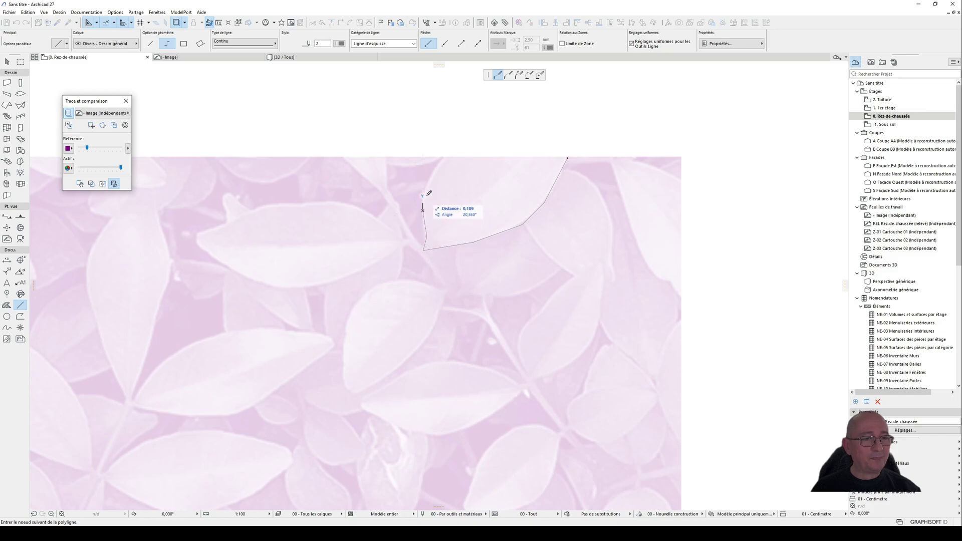
{"action": "double_click", "coordinate": [442, 158]}
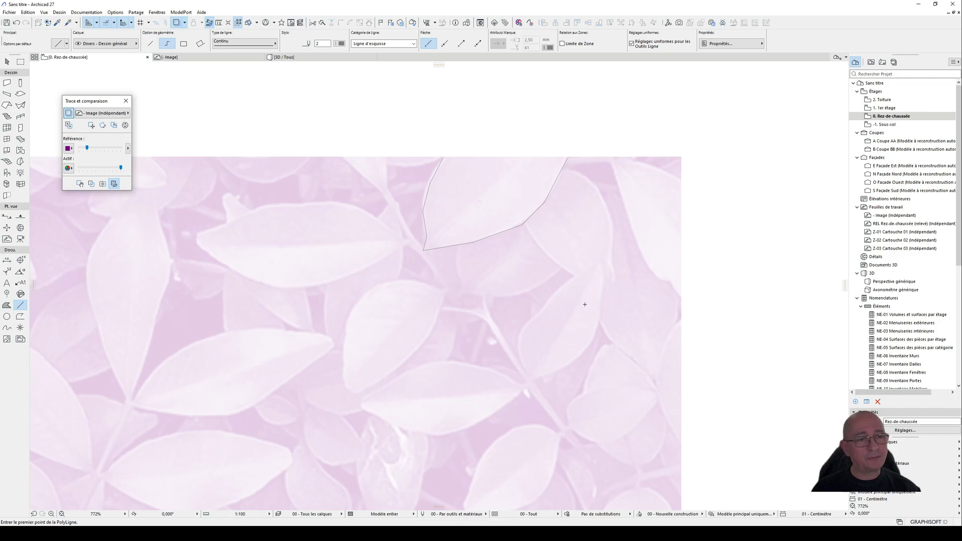
Step: Draw the midrib of the outlined leaf as a polyline from its lower tip to the image's upper edge
{"action": "left_click", "coordinate": [425, 250]}
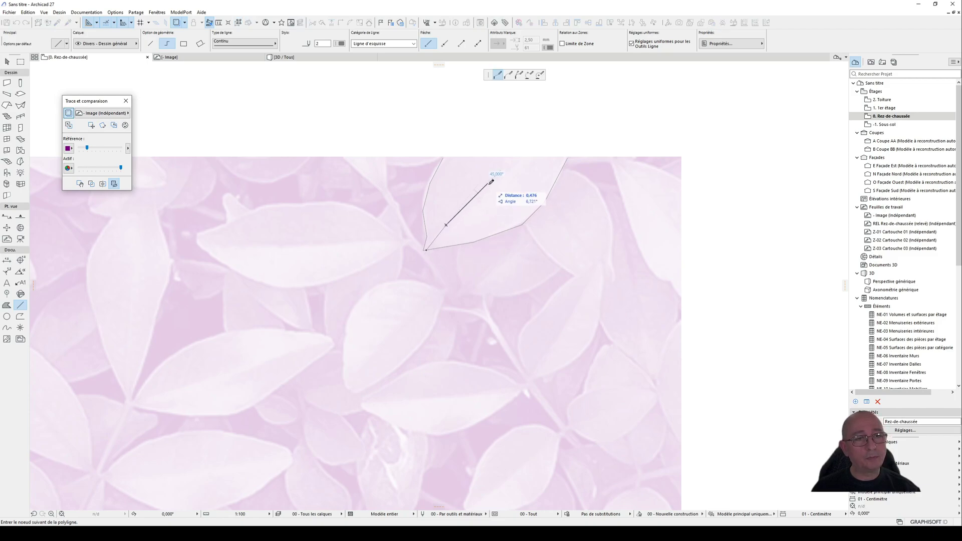
{"action": "left_click", "coordinate": [519, 156]}
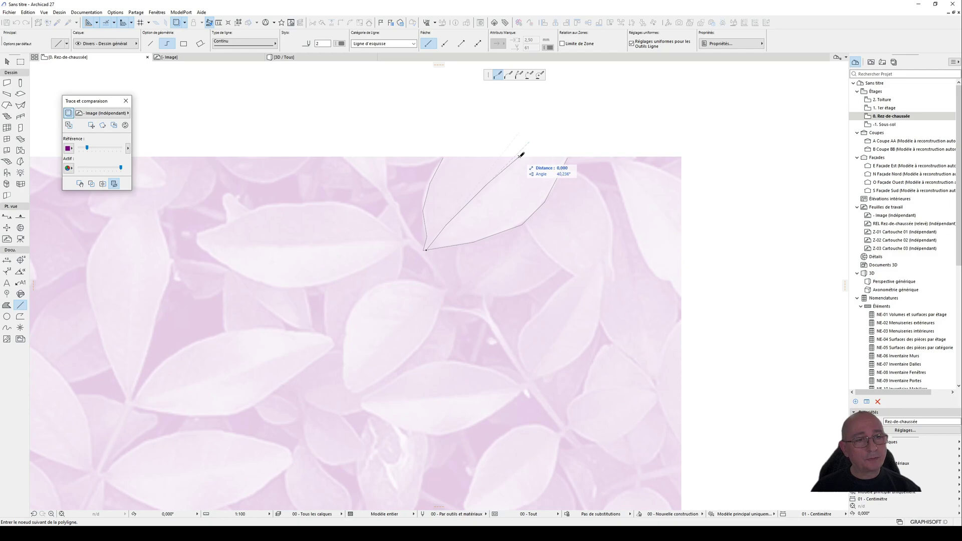
{"action": "left_click", "coordinate": [521, 155]}
Step: Trace both side edges of the neighbouring leaf below right as two separate polylines joining the first leaf's outline
{"action": "scroll", "coordinate": [551, 251], "scroll_direction": "down", "scroll_amount": 2}
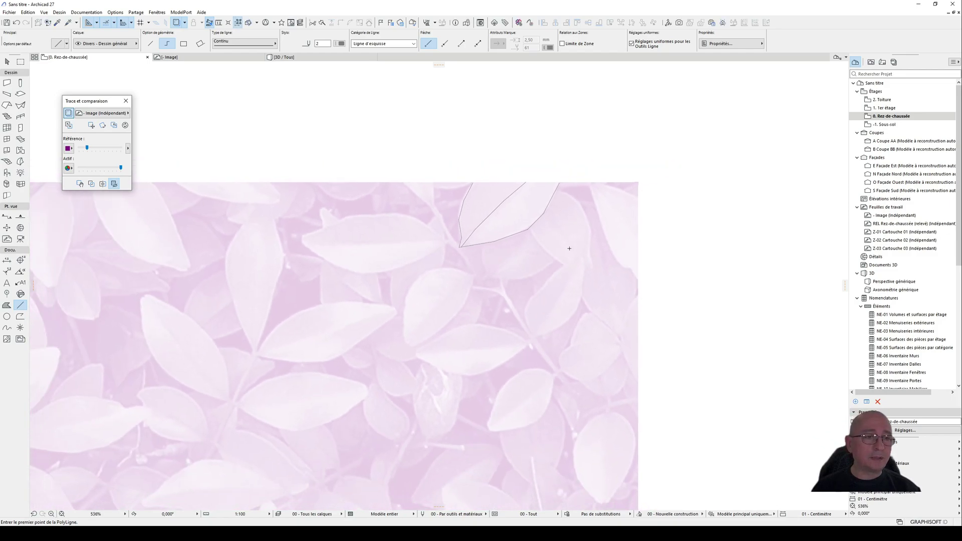
{"action": "scroll", "coordinate": [427, 245], "scroll_direction": "up", "scroll_amount": 2}
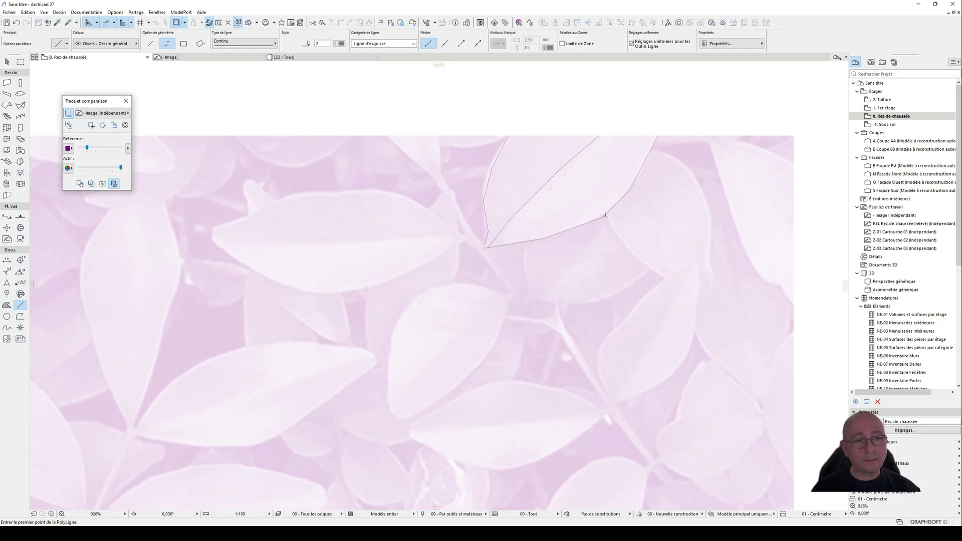
{"action": "left_click", "coordinate": [605, 215]}
{"action": "left_click", "coordinate": [629, 251]}
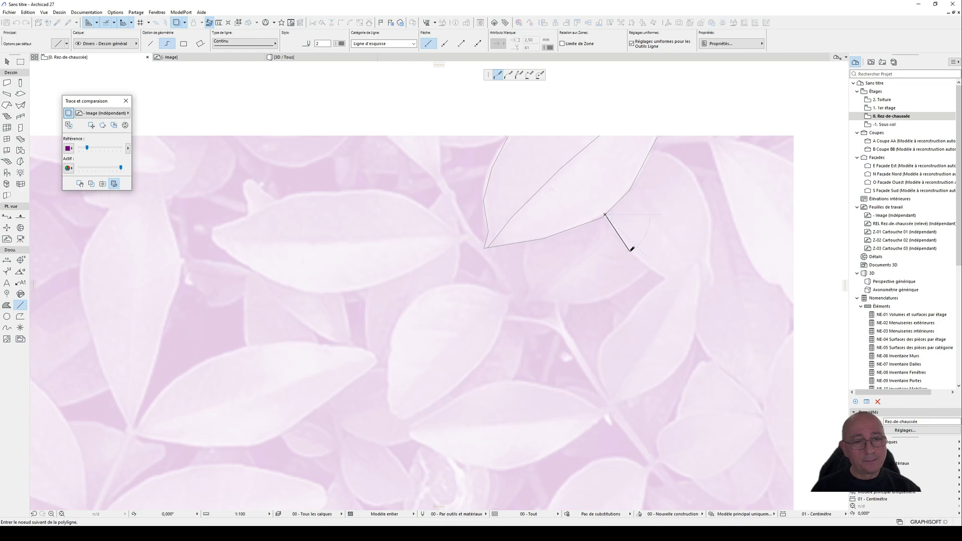
{"action": "left_click", "coordinate": [669, 281]}
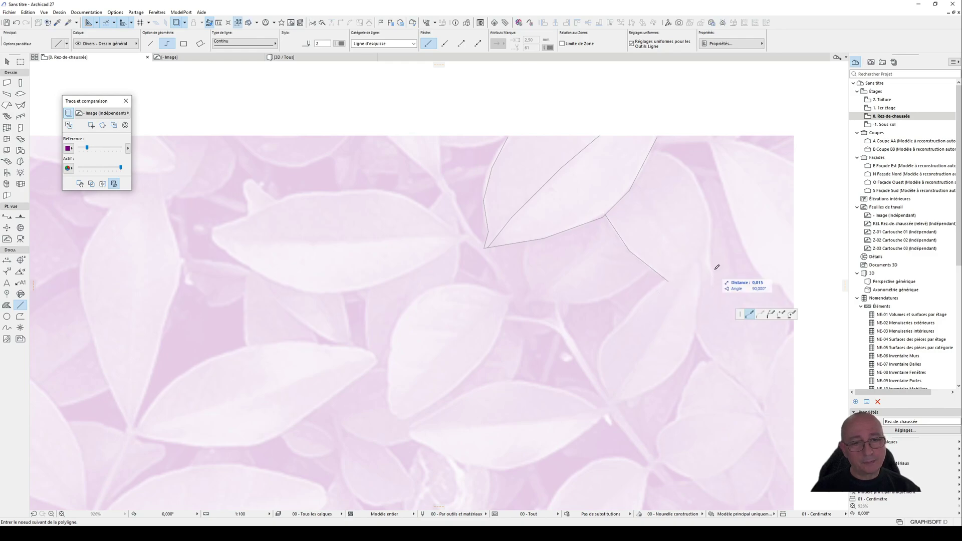
{"action": "left_click", "coordinate": [708, 258]}
{"action": "left_click", "coordinate": [711, 228]}
{"action": "left_click", "coordinate": [703, 194]}
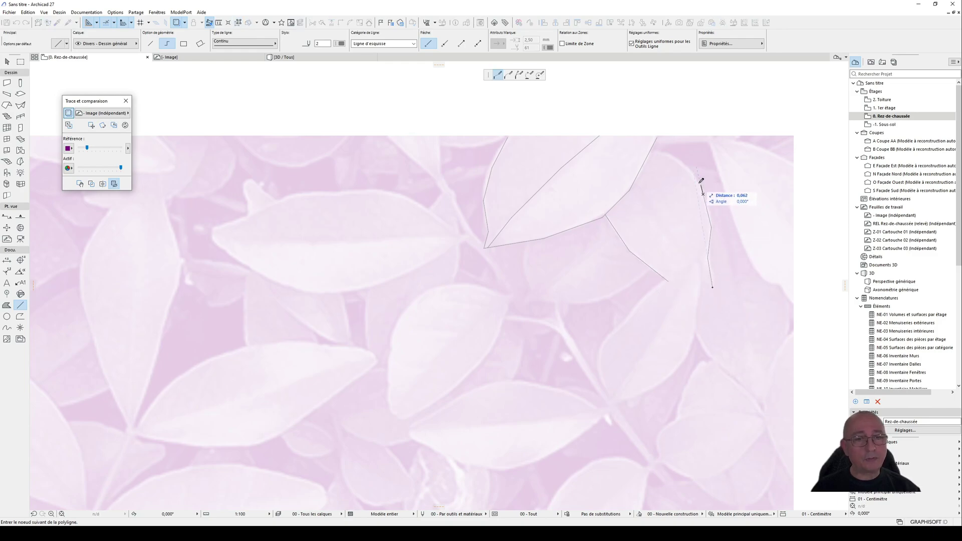
{"action": "left_click", "coordinate": [690, 170]}
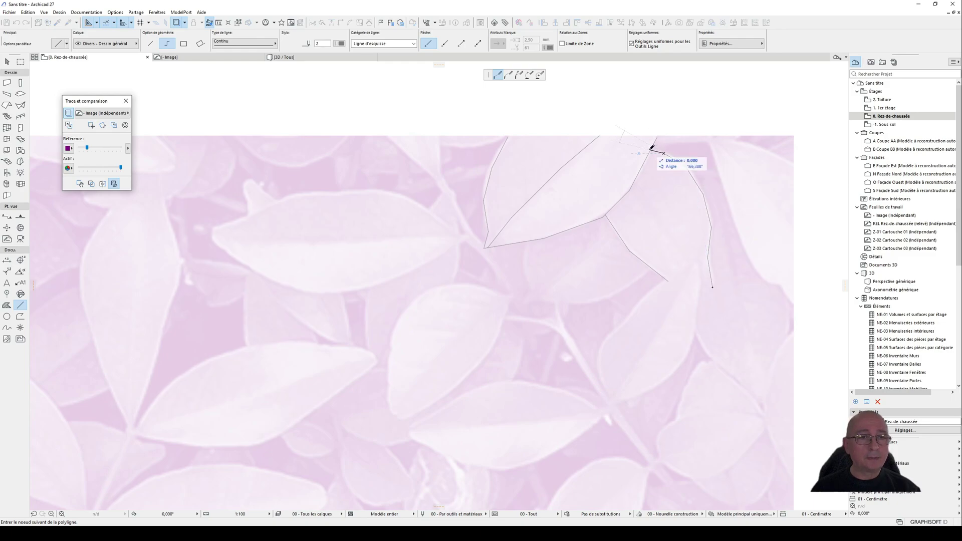
{"action": "double_click", "coordinate": [651, 148]}
Step: Draw the second leaf's midrib as a polyline running down from the first leaf's outline, between the two side edges
{"action": "left_click", "coordinate": [631, 188]}
{"action": "left_click", "coordinate": [657, 219]}
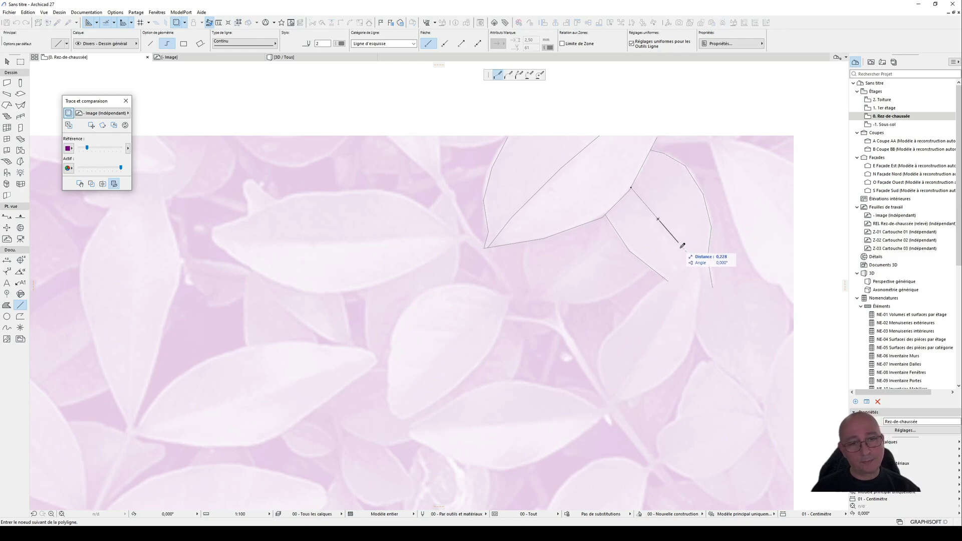
{"action": "double_click", "coordinate": [690, 263]}
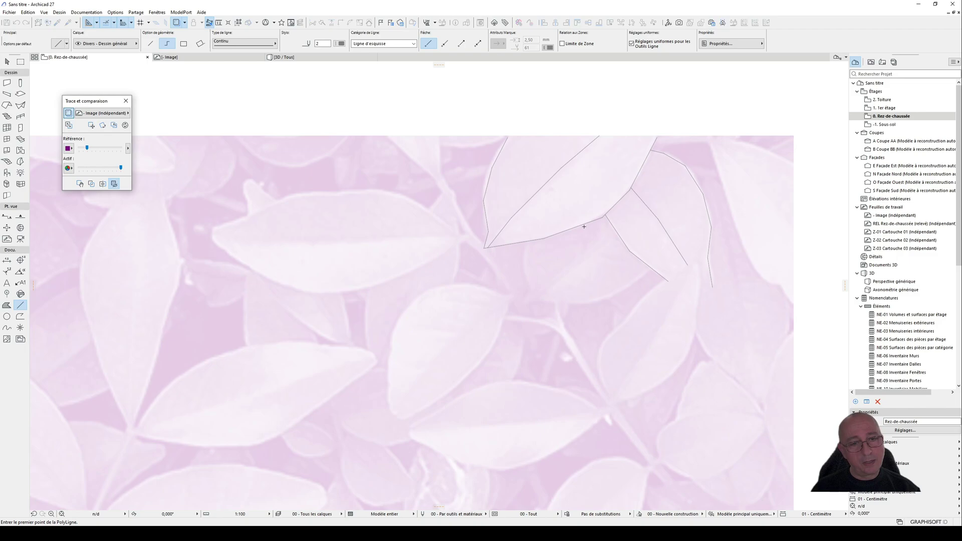
{"action": "scroll", "coordinate": [576, 245], "scroll_direction": "down", "scroll_amount": 6}
{"action": "scroll", "coordinate": [575, 246], "scroll_direction": "down", "scroll_amount": 2}
{"action": "middle_click_drag", "start_coordinate": [543, 360], "coordinate": [562, 227]}
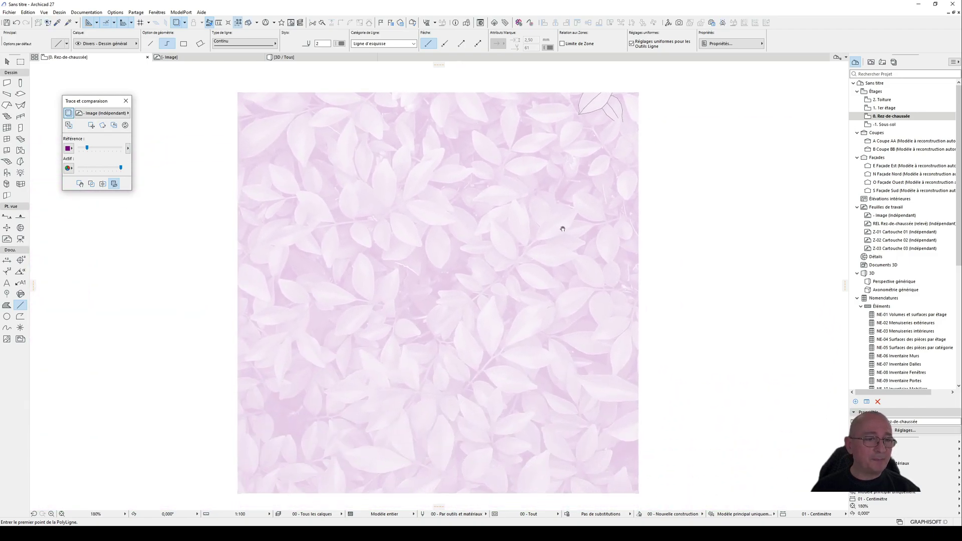
{"action": "scroll", "coordinate": [552, 278], "scroll_direction": "down", "scroll_amount": 1}
{"action": "middle_click_drag", "start_coordinate": [551, 279], "coordinate": [547, 287]}
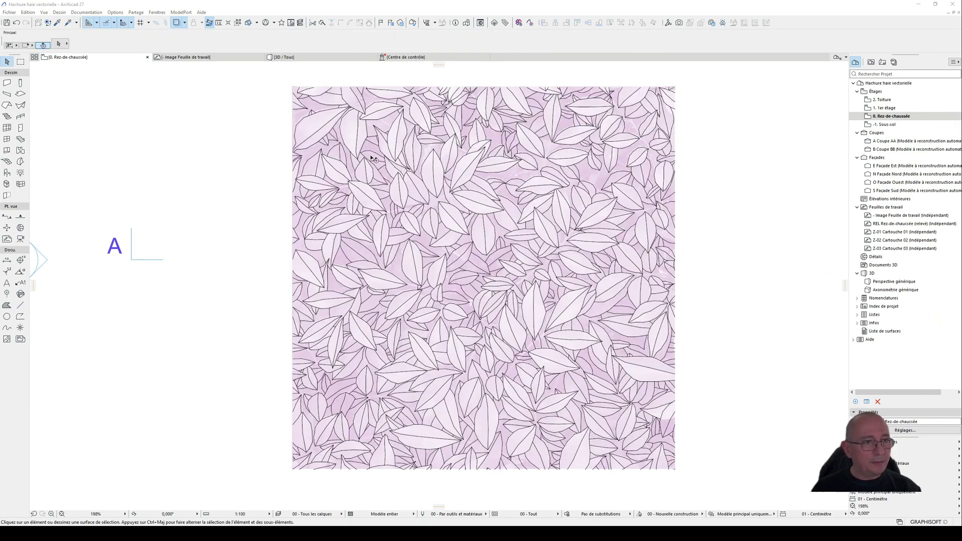
Step: Turn off quick surface selection and select all finished leaf lines on the ground floor plan of the Hachure haie vectorielle project
{"action": "left_click", "coordinate": [286, 85]}
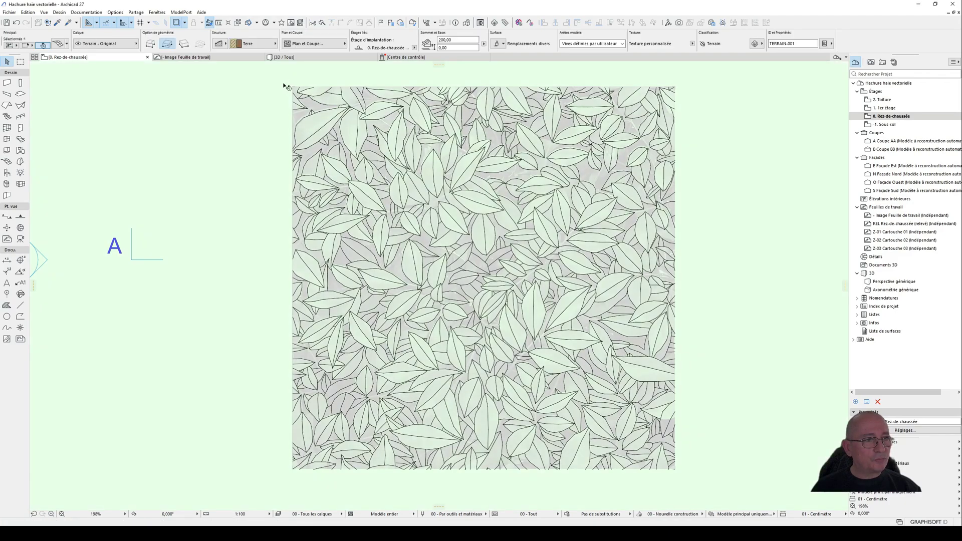
{"action": "key", "text": "Escape"}
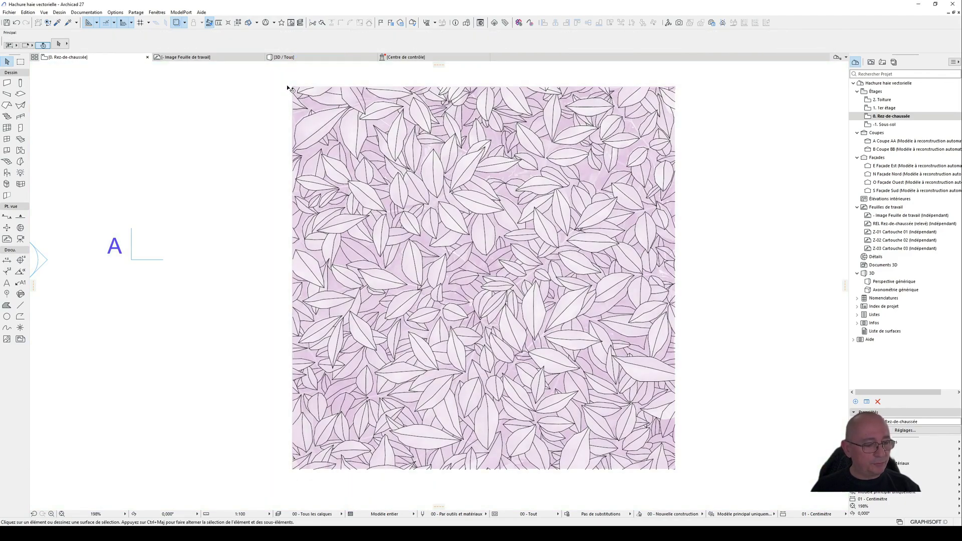
{"action": "key", "text": "space"}
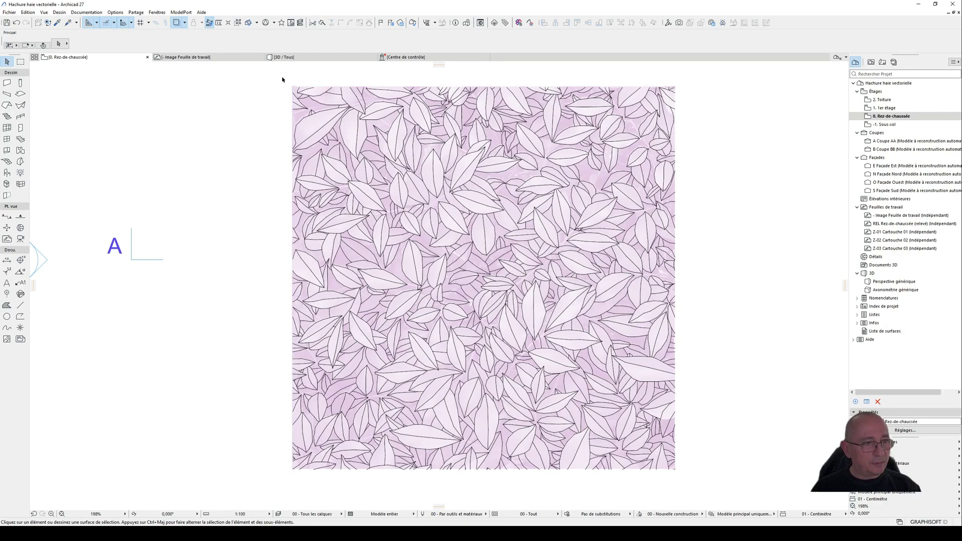
{"action": "mouse_move", "coordinate": [281, 76]}
{"action": "left_mouse_down"}
{"action": "mouse_move", "coordinate": [316, 95]}
{"action": "mouse_move", "coordinate": [734, 475]}
{"action": "mouse_move", "coordinate": [701, 485]}
{"action": "left_mouse_up"}
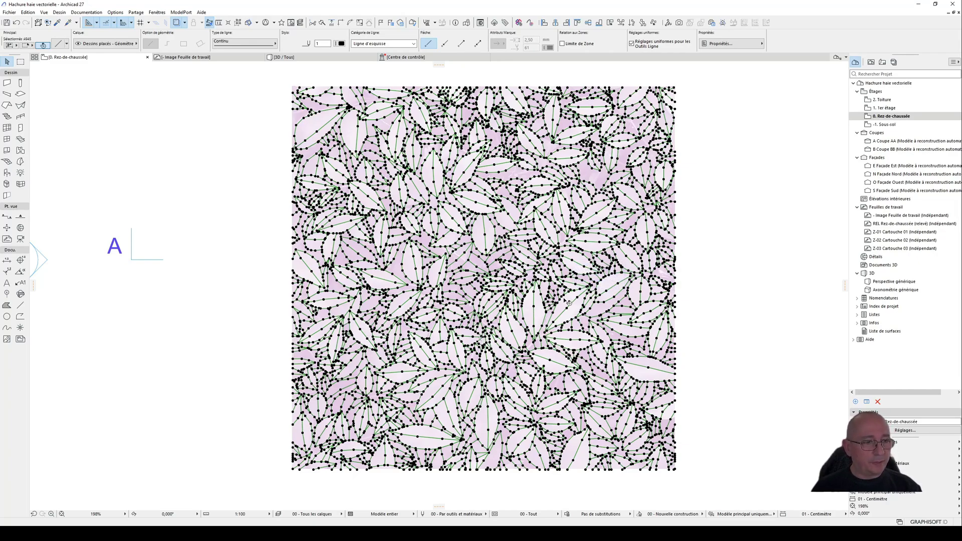
{"action": "scroll", "coordinate": [570, 303], "scroll_direction": "down", "scroll_amount": 1}
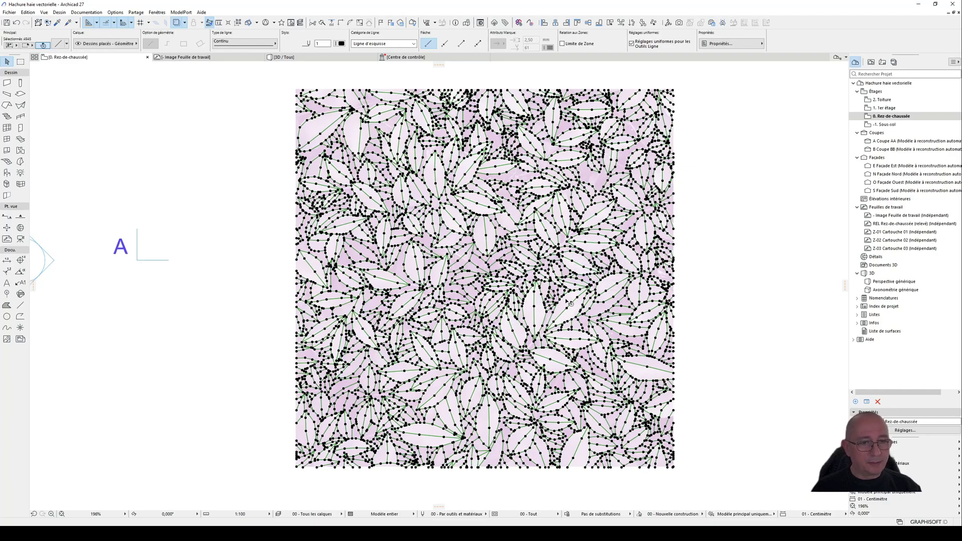
{"action": "scroll", "coordinate": [570, 303], "scroll_direction": "up", "scroll_amount": 1}
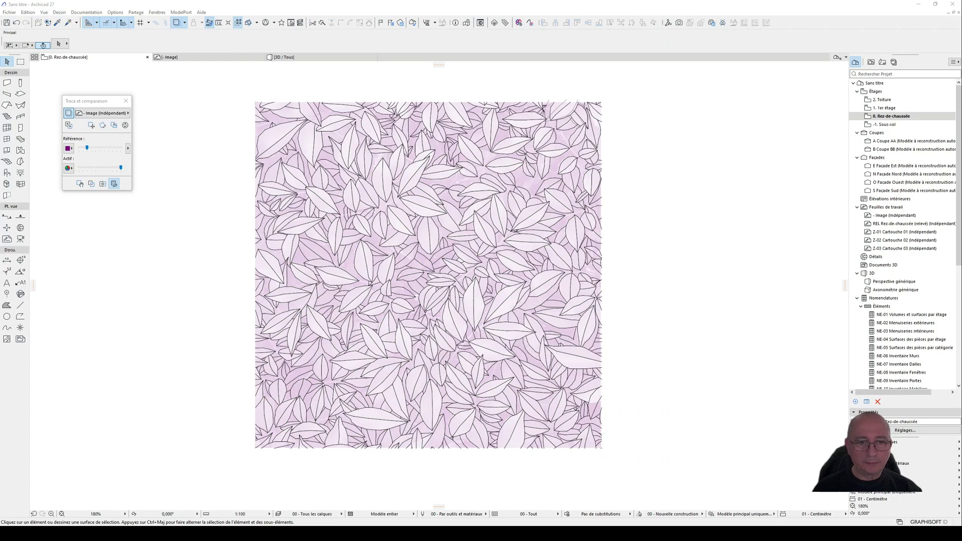
Step: Select all traced leaf lines and place a horizontally shifted copy flush against the original pattern's right edge
{"action": "left_click", "coordinate": [533, 292]}
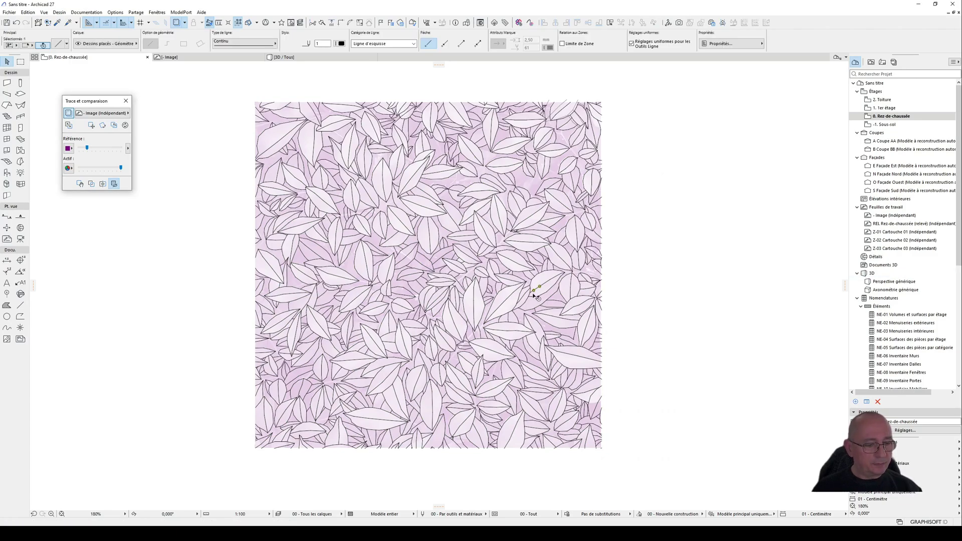
{"action": "key", "text": "ctrl+a"}
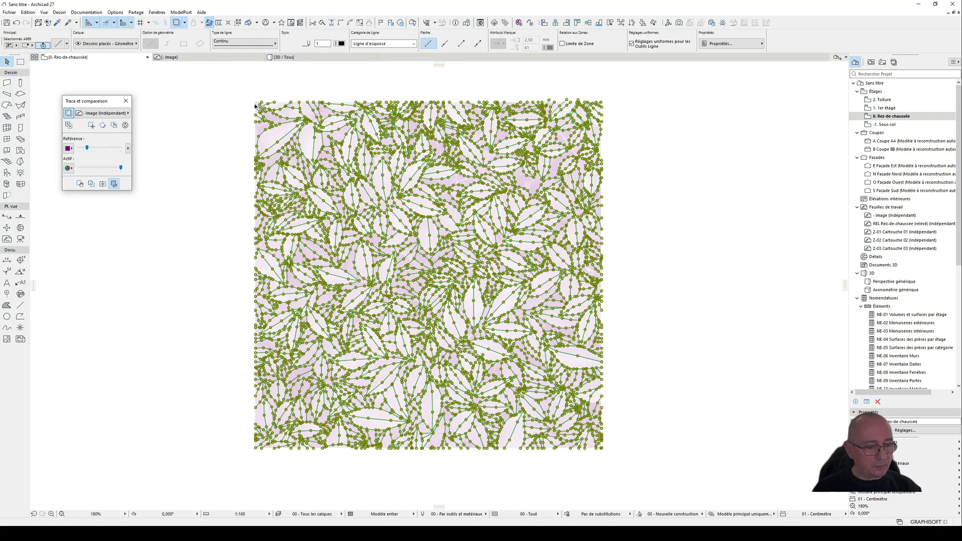
{"action": "key", "text": "ctrl+d"}
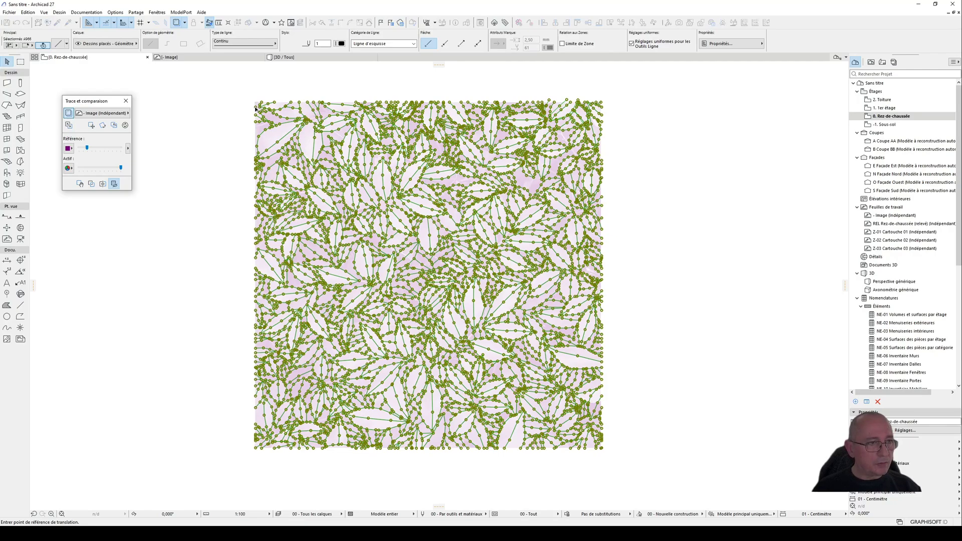
{"action": "left_click", "coordinate": [255, 107]}
{"action": "key", "text": "ctrl"}
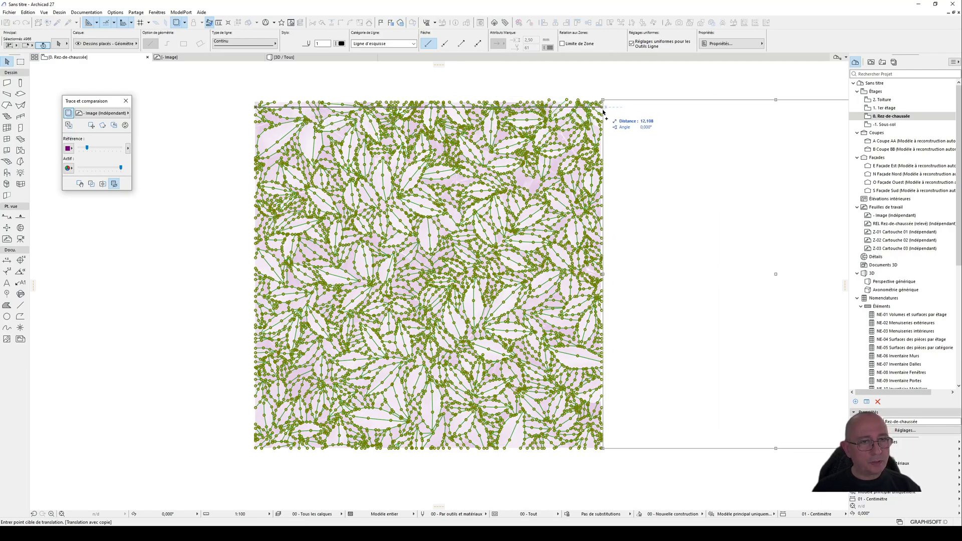
{"action": "left_click", "coordinate": [604, 108]}
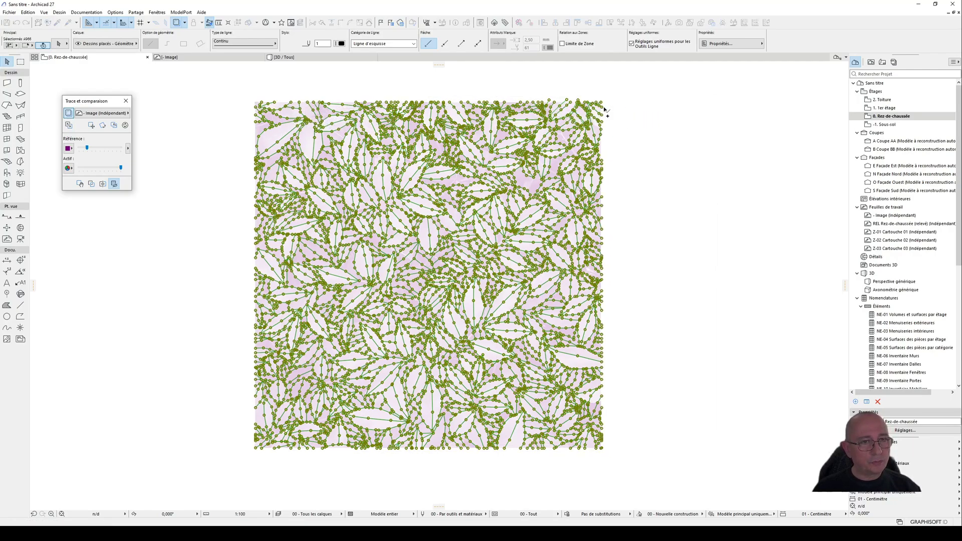
Step: Place another copy of the selected leaf lines below the original pattern, leaving a small gap between them
{"action": "scroll", "coordinate": [626, 115], "scroll_direction": "up", "scroll_amount": 3}
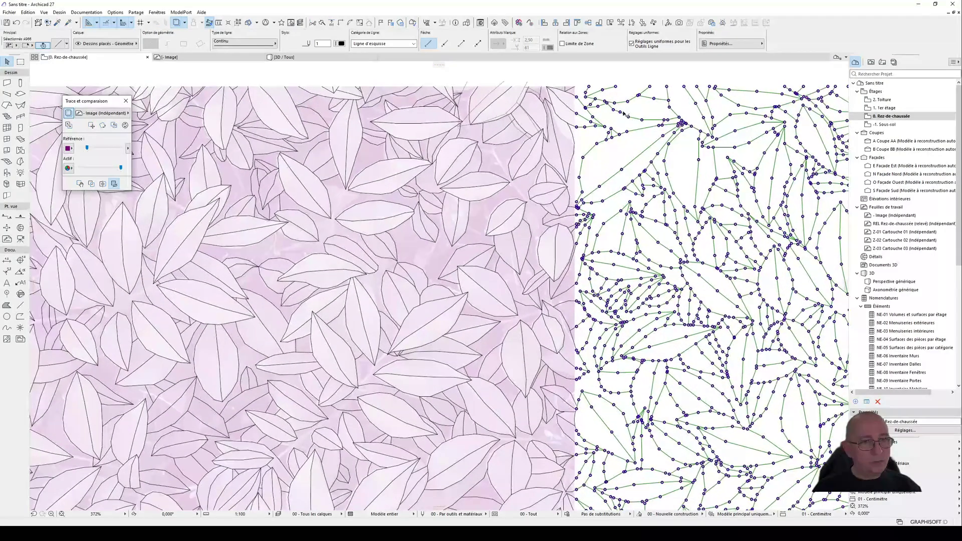
{"action": "scroll", "coordinate": [589, 103], "scroll_direction": "up", "scroll_amount": 2}
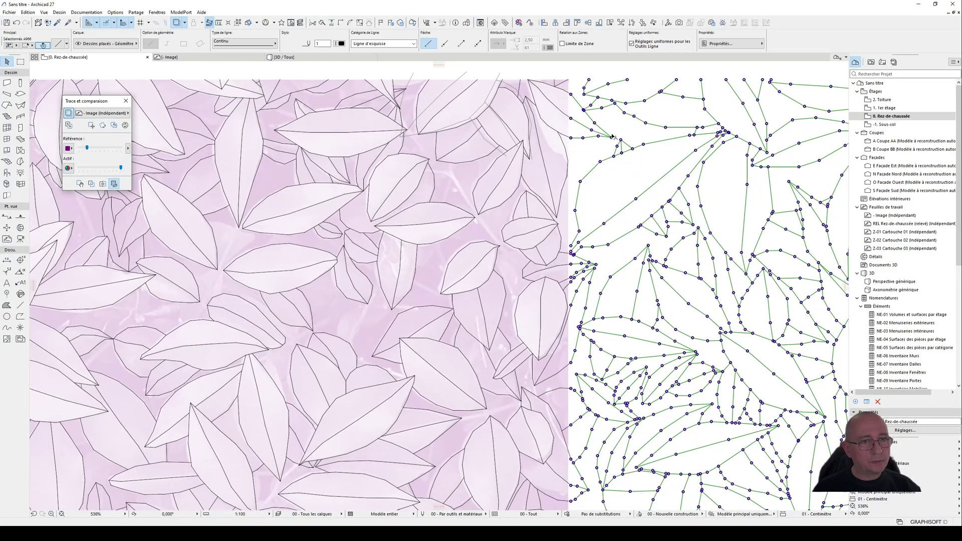
{"action": "scroll", "coordinate": [567, 100], "scroll_direction": "down", "scroll_amount": 7}
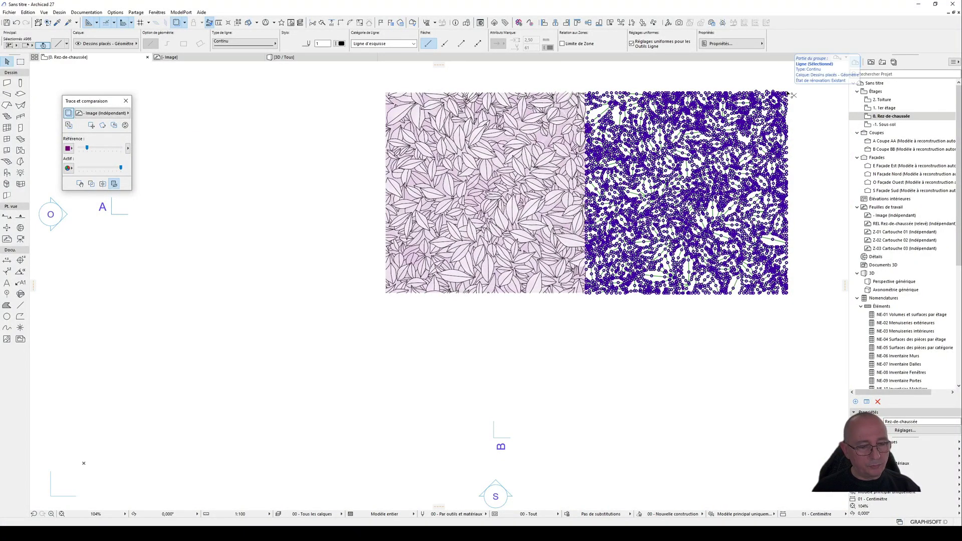
{"action": "left_click", "coordinate": [788, 94]}
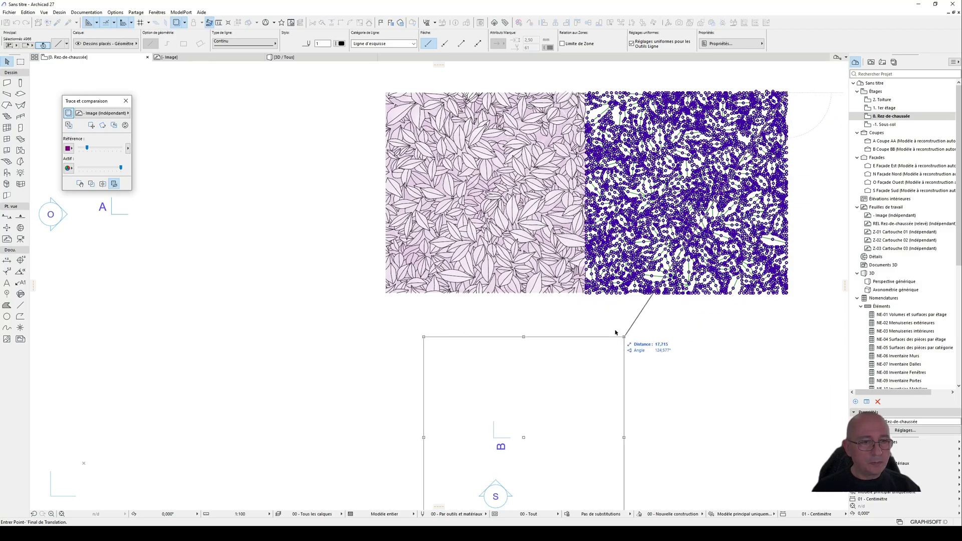
{"action": "scroll", "coordinate": [591, 302], "scroll_direction": "up", "scroll_amount": 3}
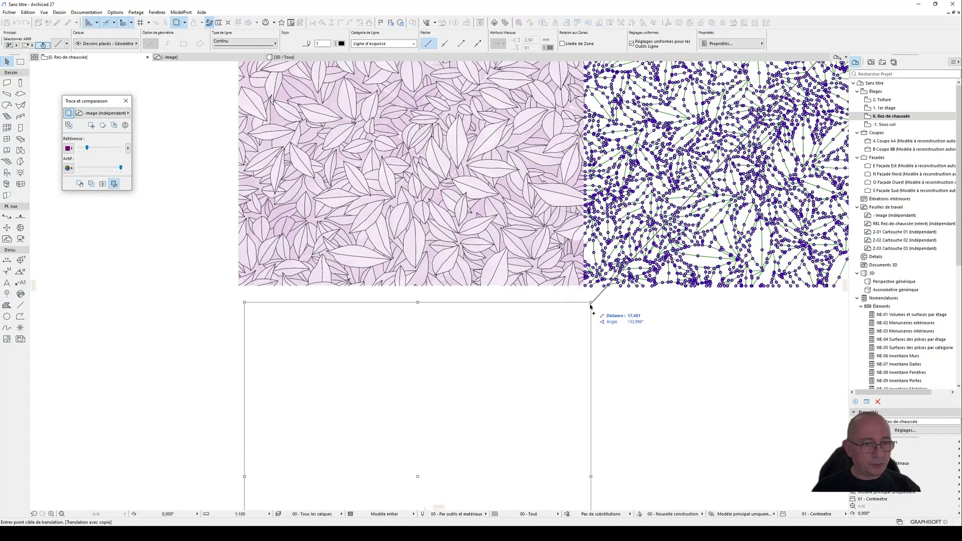
{"action": "scroll", "coordinate": [590, 304], "scroll_direction": "up", "scroll_amount": 2}
{"action": "key", "text": "ctrl"}
{"action": "key", "text": "Escape"}
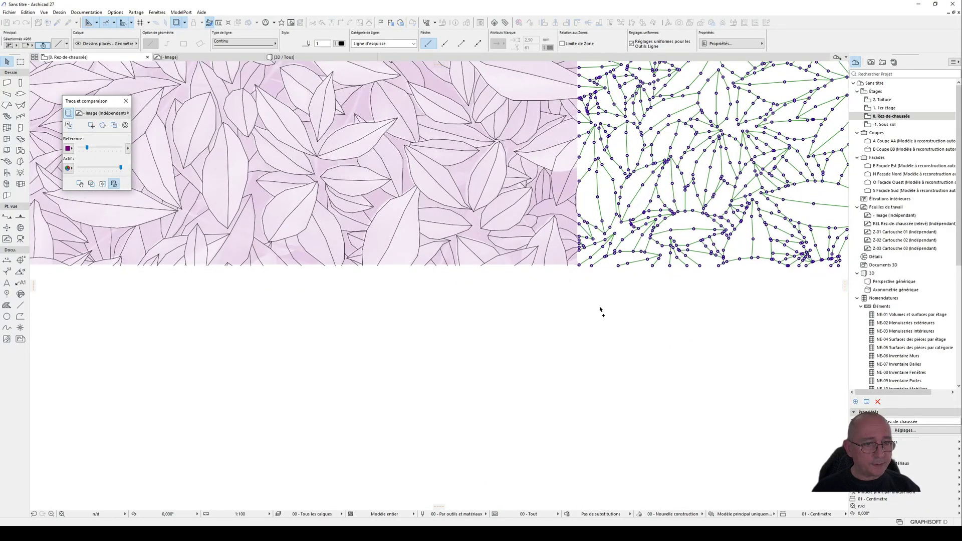
{"action": "left_click", "coordinate": [579, 298]}
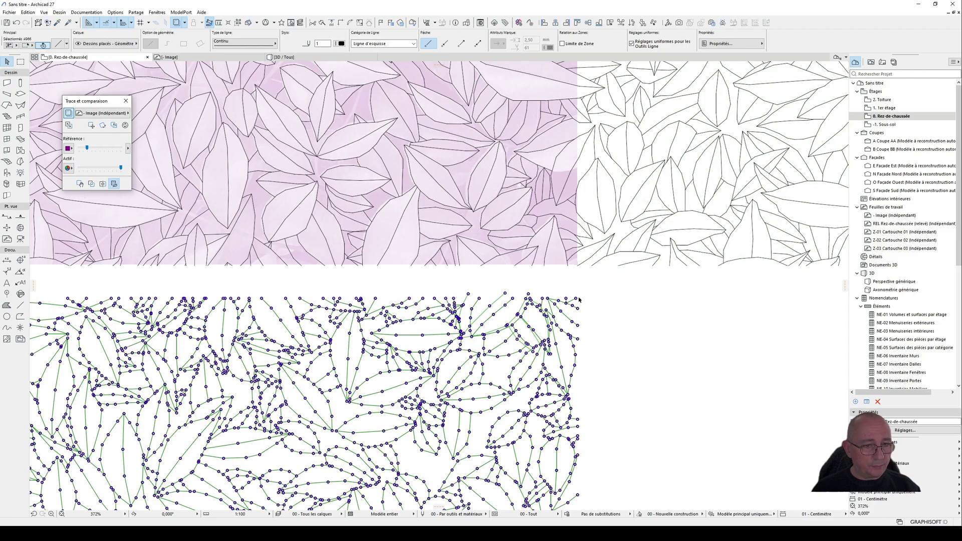
Step: Move the lower copy up by its upper right corner to meet the original pattern's lower right corner
{"action": "left_click", "coordinate": [579, 299]}
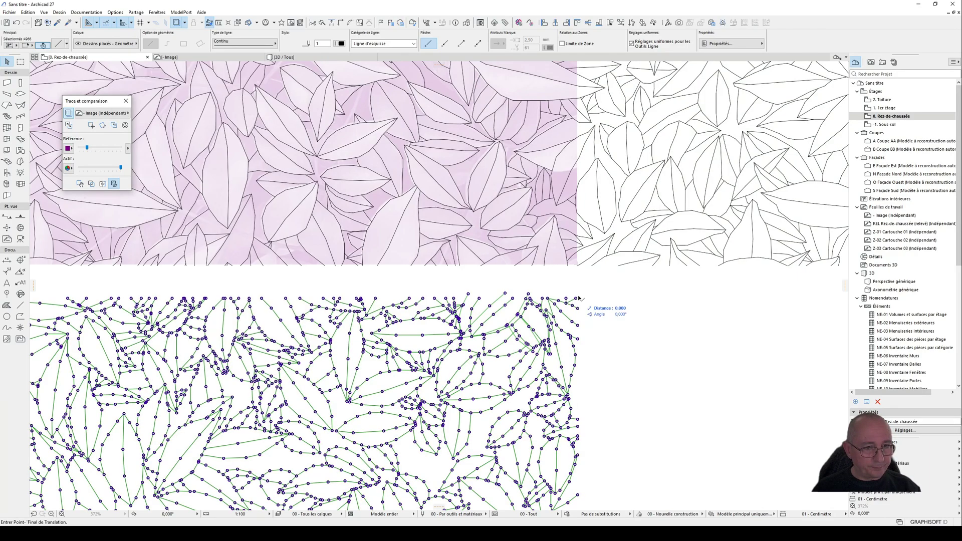
{"action": "left_click", "coordinate": [579, 267]}
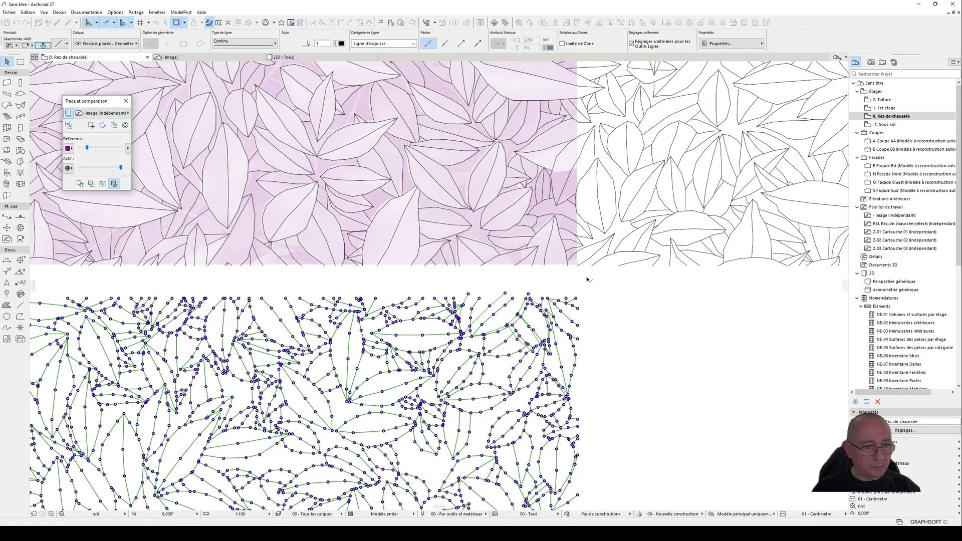
{"action": "scroll", "coordinate": [579, 267], "scroll_direction": "up", "scroll_amount": 3}
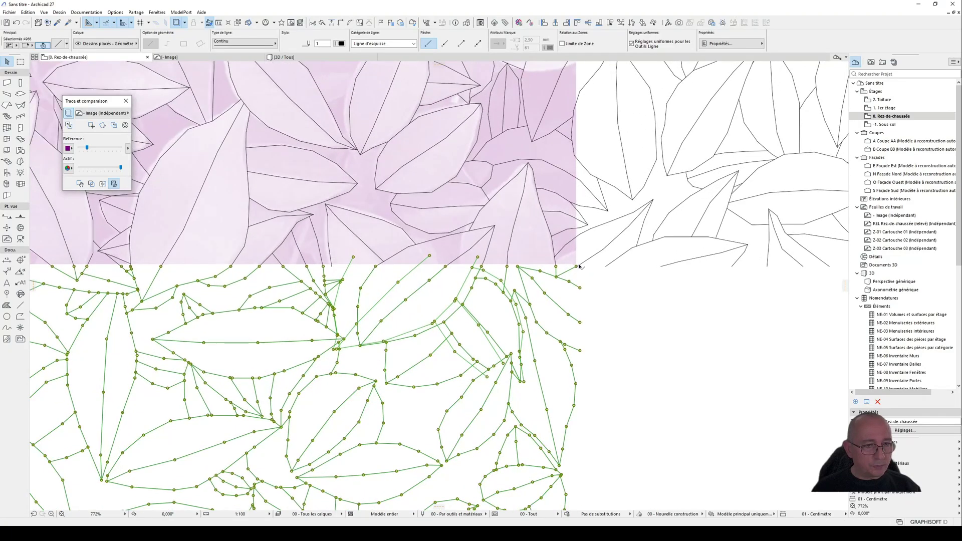
Step: Examine how the leaf lines join across the seams between the original pattern and its two copies
{"action": "scroll", "coordinate": [580, 269], "scroll_direction": "down", "scroll_amount": 8}
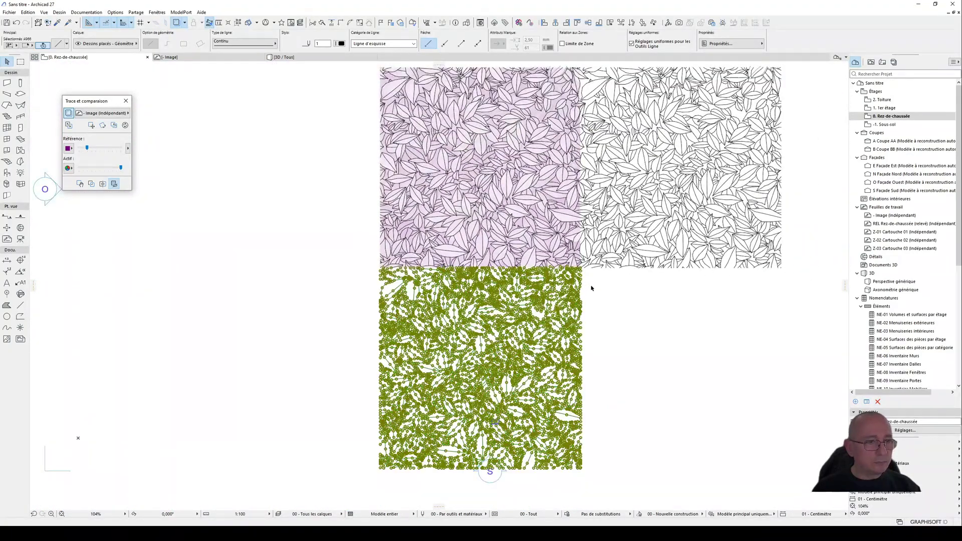
{"action": "left_click", "coordinate": [331, 304]}
{"action": "middle_click_drag", "start_coordinate": [335, 300], "coordinate": [340, 376]}
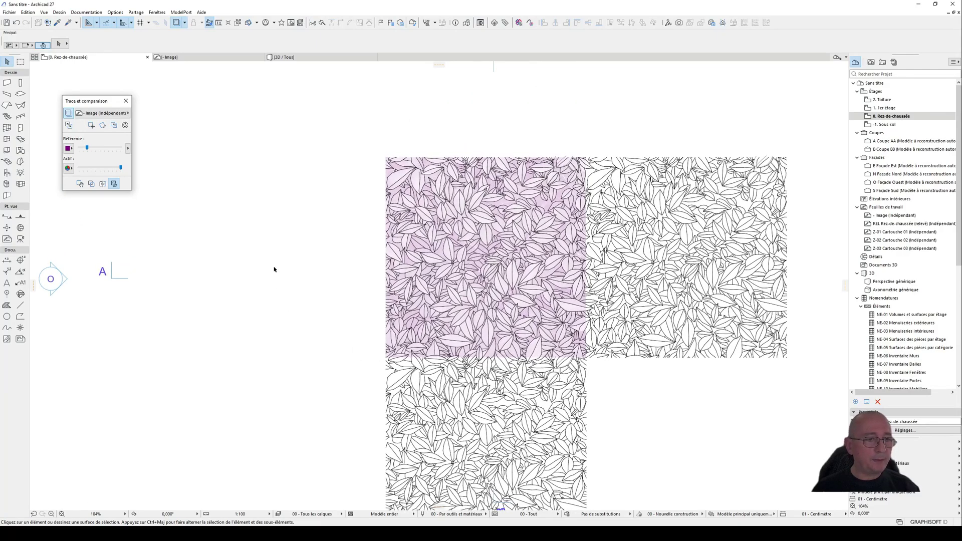
{"action": "left_click", "coordinate": [690, 216]}
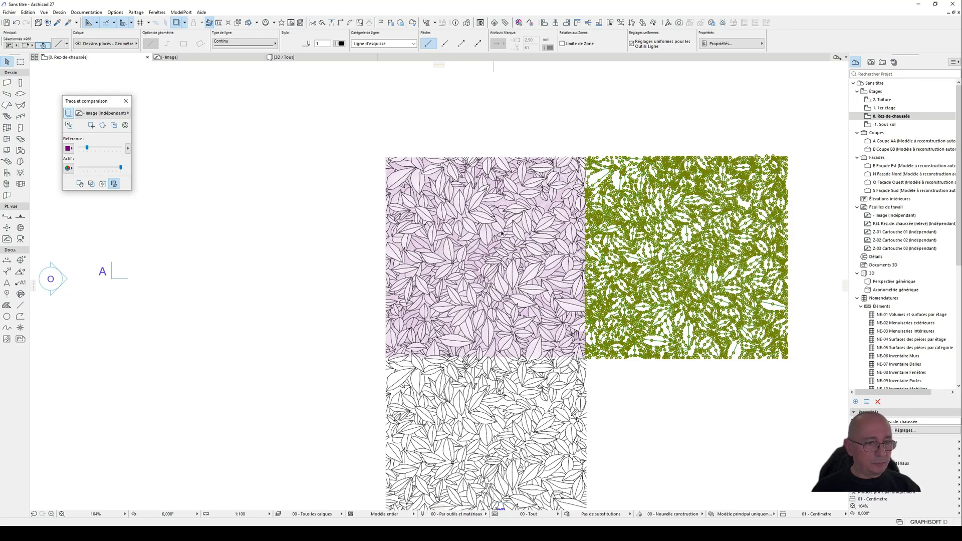
{"action": "mouse_move", "coordinate": [519, 224]}
{"action": "middle_mouse_down"}
{"action": "mouse_move", "coordinate": [536, 202]}
{"action": "mouse_move", "coordinate": [535, 223]}
{"action": "middle_mouse_up"}
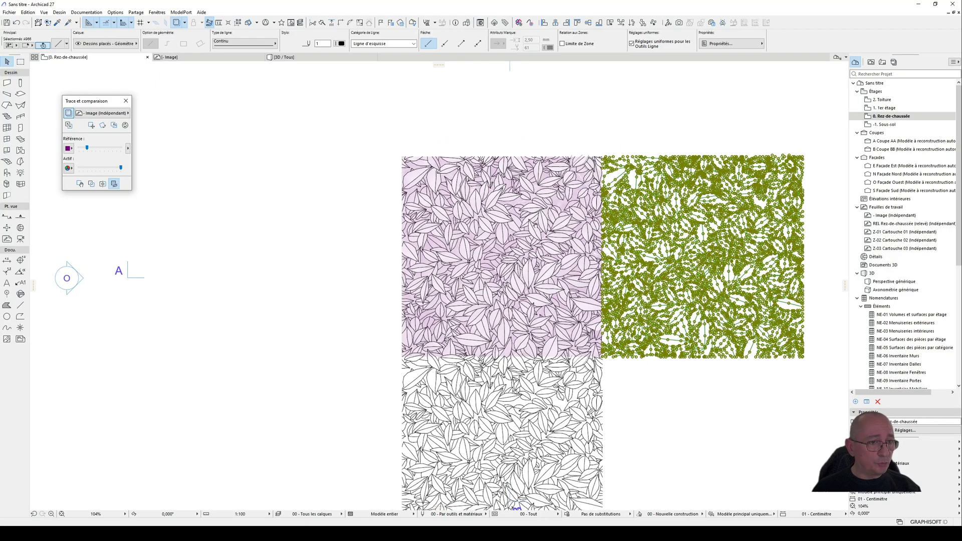
{"action": "scroll", "coordinate": [402, 159], "scroll_direction": "up", "scroll_amount": 5}
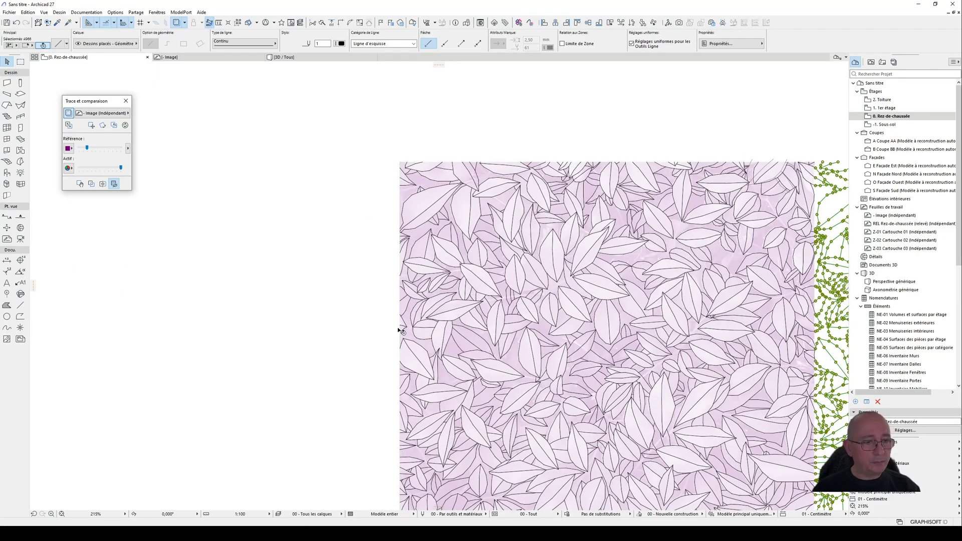
{"action": "scroll", "coordinate": [377, 209], "scroll_direction": "down", "scroll_amount": 5}
{"action": "middle_click_drag", "start_coordinate": [588, 391], "coordinate": [419, 343]}
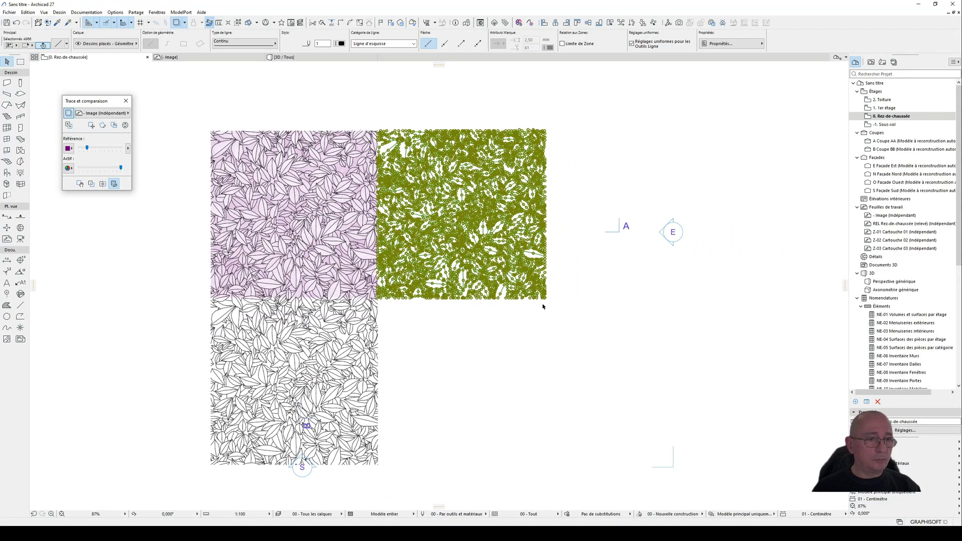
{"action": "middle_click_drag", "start_coordinate": [509, 328], "coordinate": [583, 384]}
{"action": "left_click", "coordinate": [539, 385]}
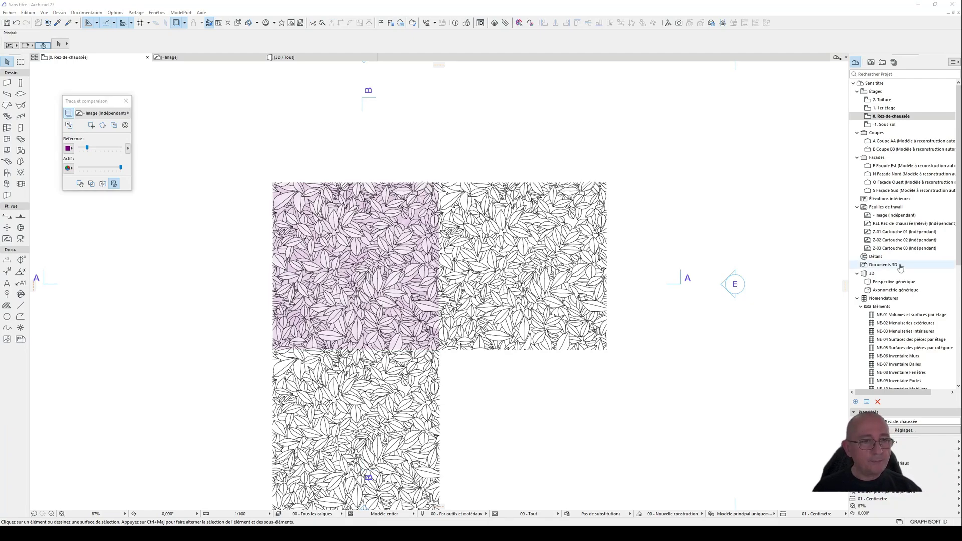
Step: Move the right-hand pattern copy up and to the right, clear of the original, and deselect it
{"action": "left_click", "coordinate": [603, 188]}
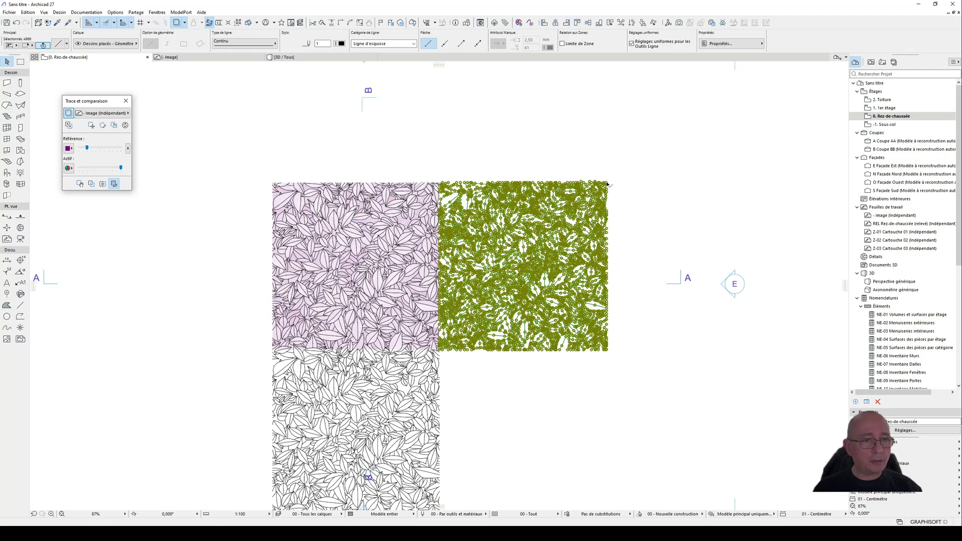
{"action": "left_click", "coordinate": [607, 185]}
{"action": "left_click", "coordinate": [620, 145]}
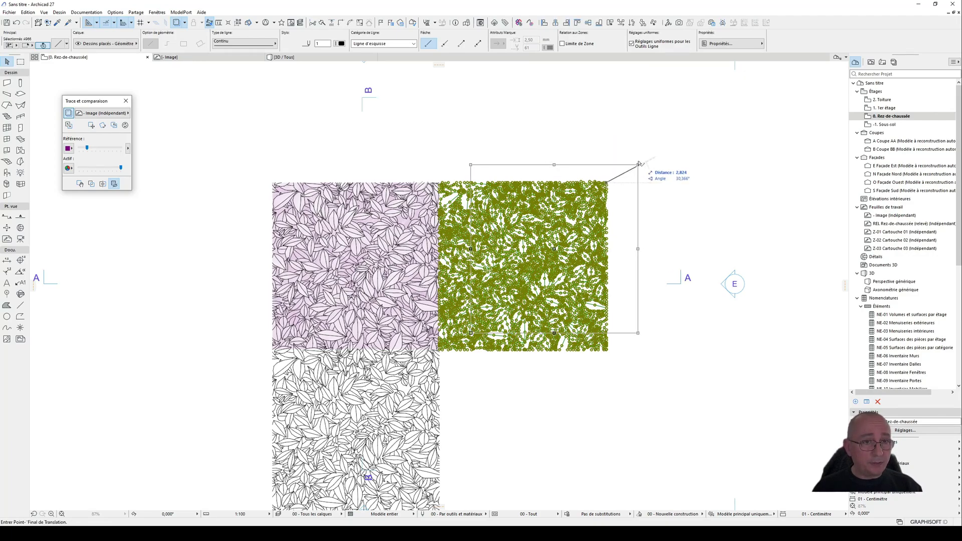
{"action": "left_click", "coordinate": [650, 124]}
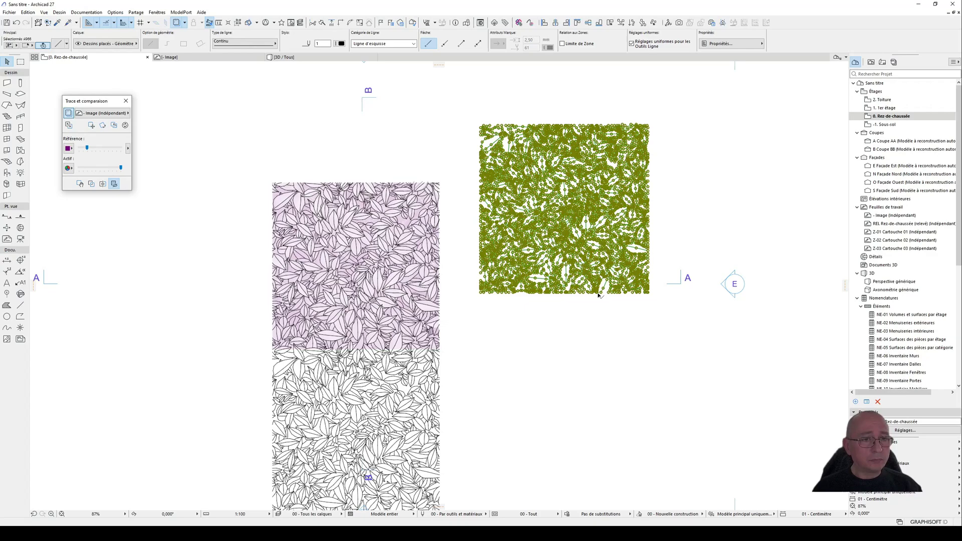
{"action": "middle_click_drag", "start_coordinate": [381, 131], "coordinate": [419, 168]}
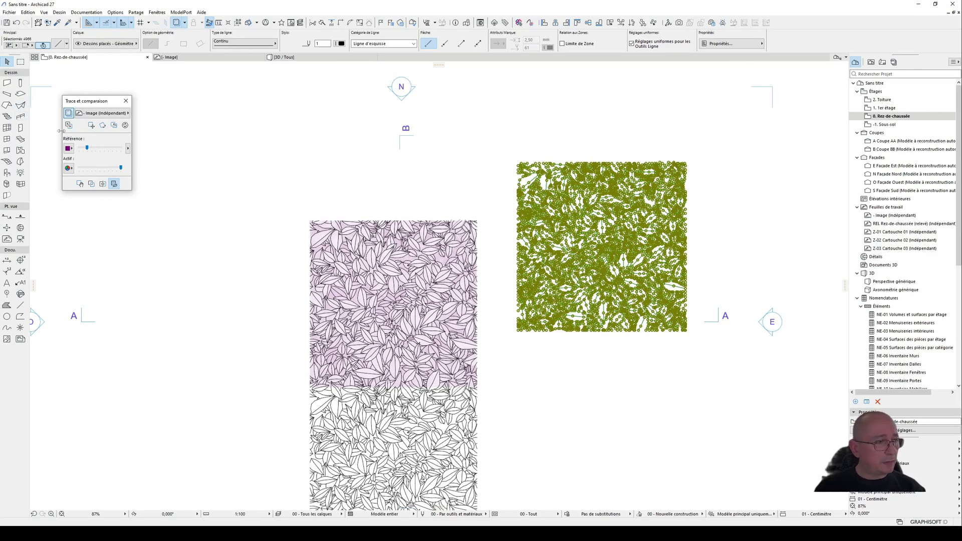
{"action": "key", "text": "Escape"}
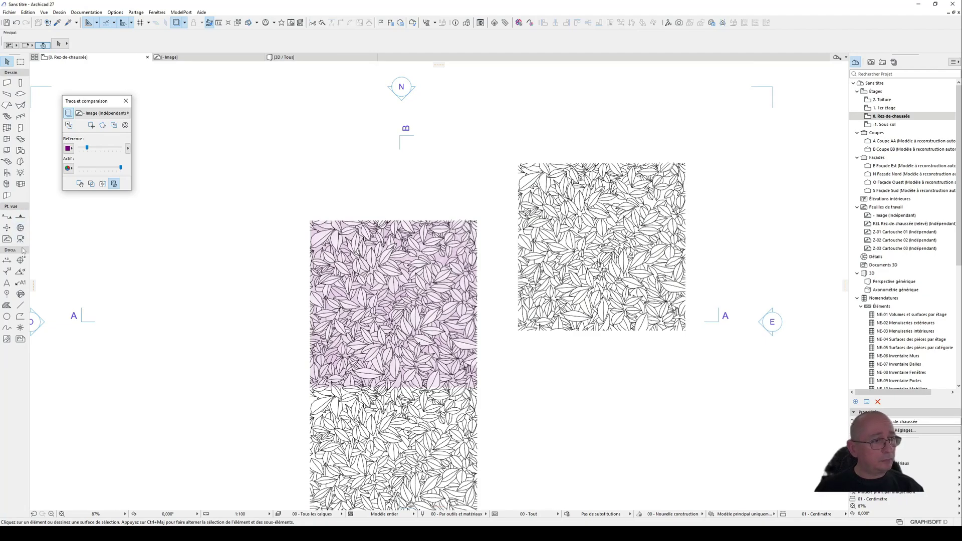
{"action": "left_click", "coordinate": [20, 305]}
{"action": "left_click", "coordinate": [439, 157]}
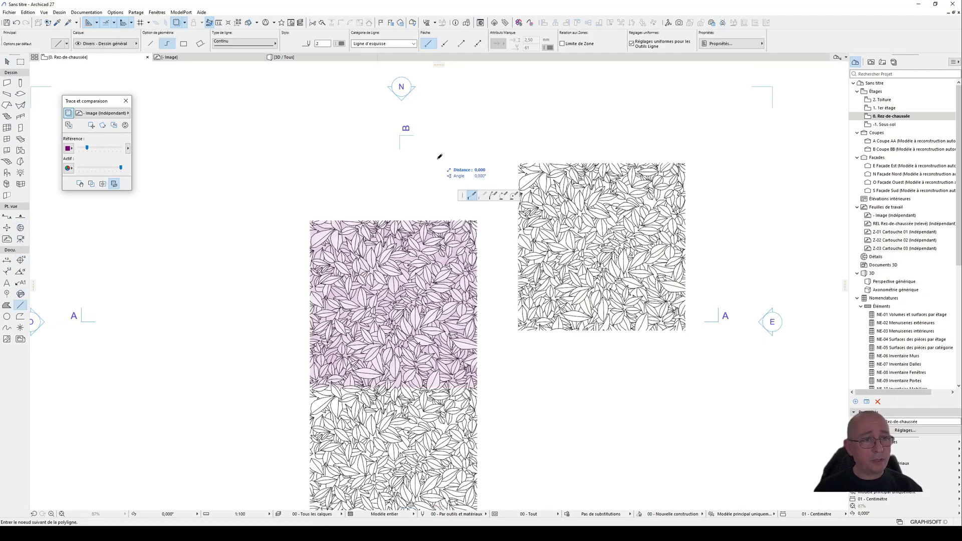
{"action": "left_click", "coordinate": [436, 201]}
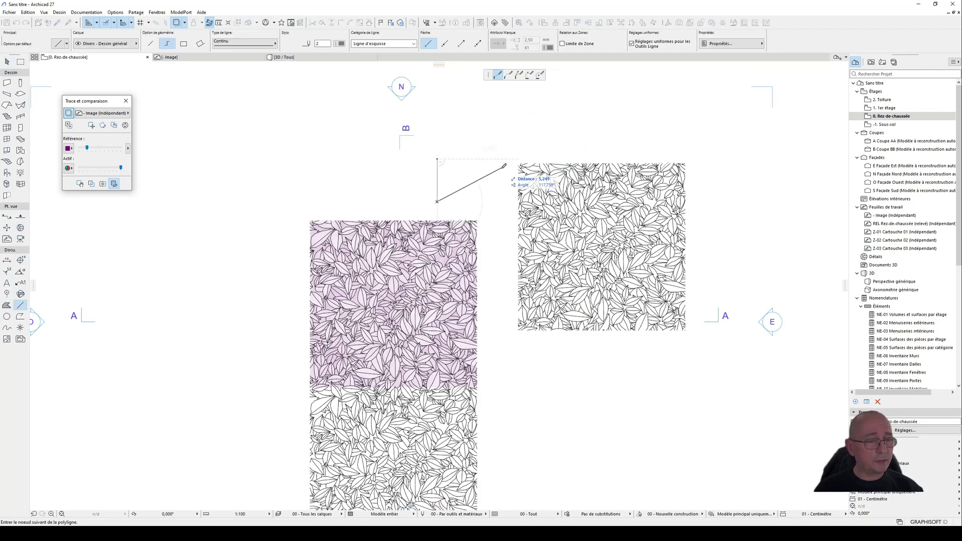
{"action": "key", "text": "Escape"}
Step: Try to draw a rectangle of lines starting above the original pattern, and undo it
{"action": "left_click", "coordinate": [184, 44]}
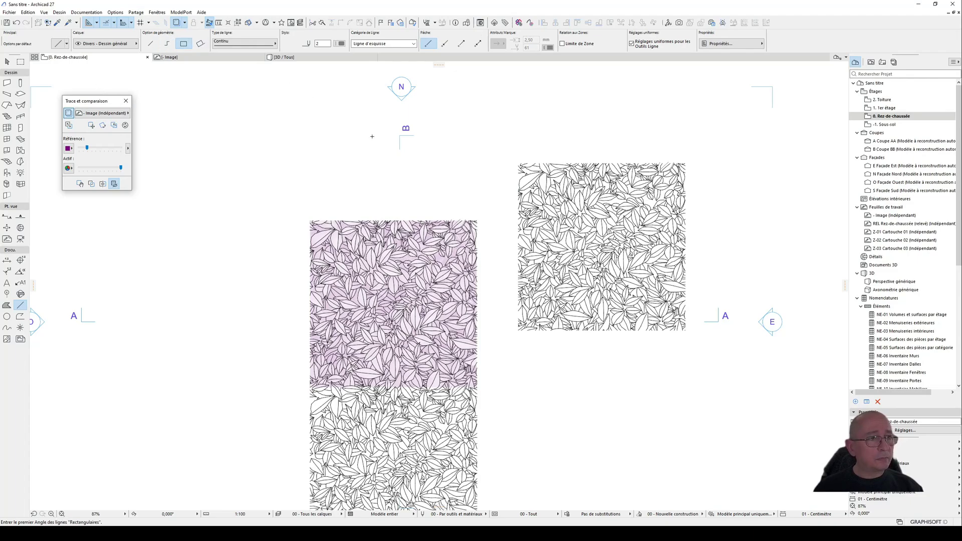
{"action": "left_click", "coordinate": [434, 148]}
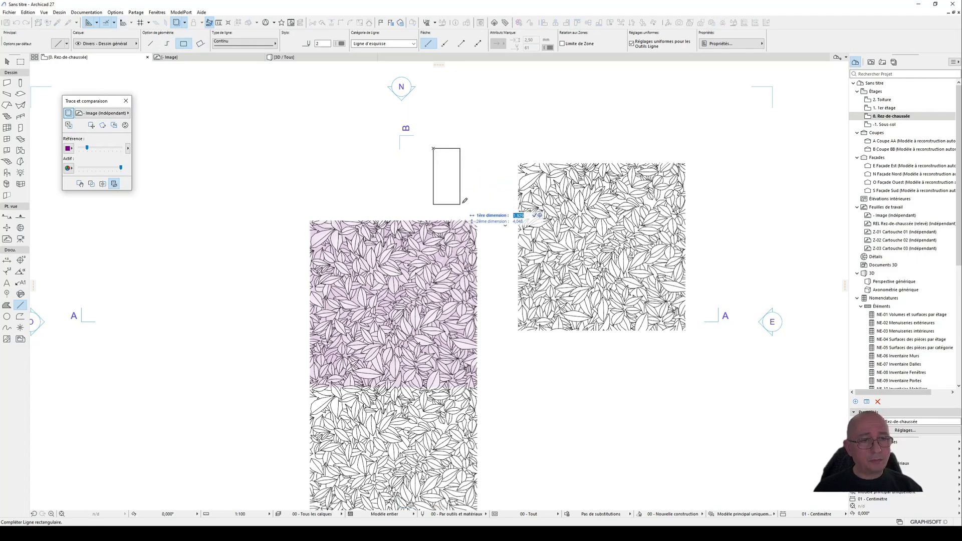
{"action": "left_click", "coordinate": [848, 204]}
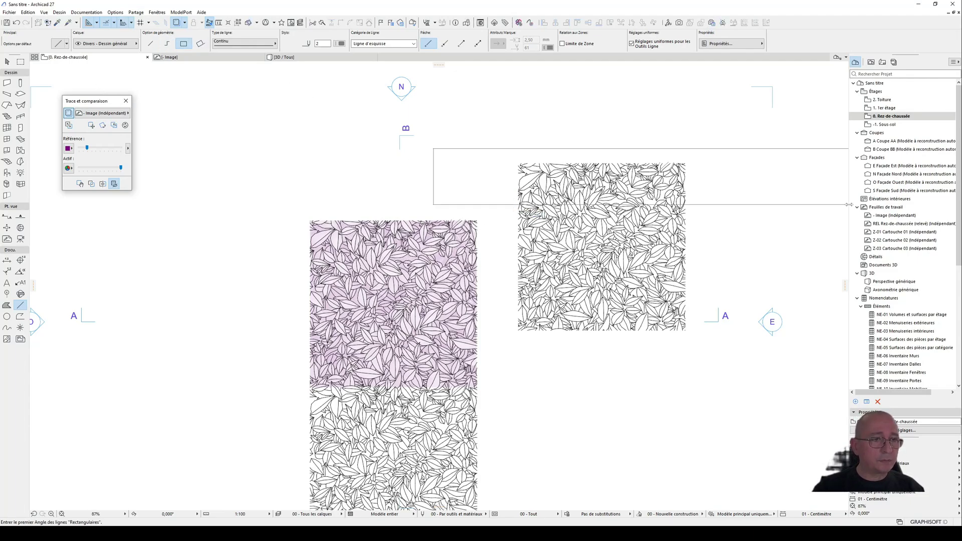
{"action": "key", "text": "ctrl+z"}
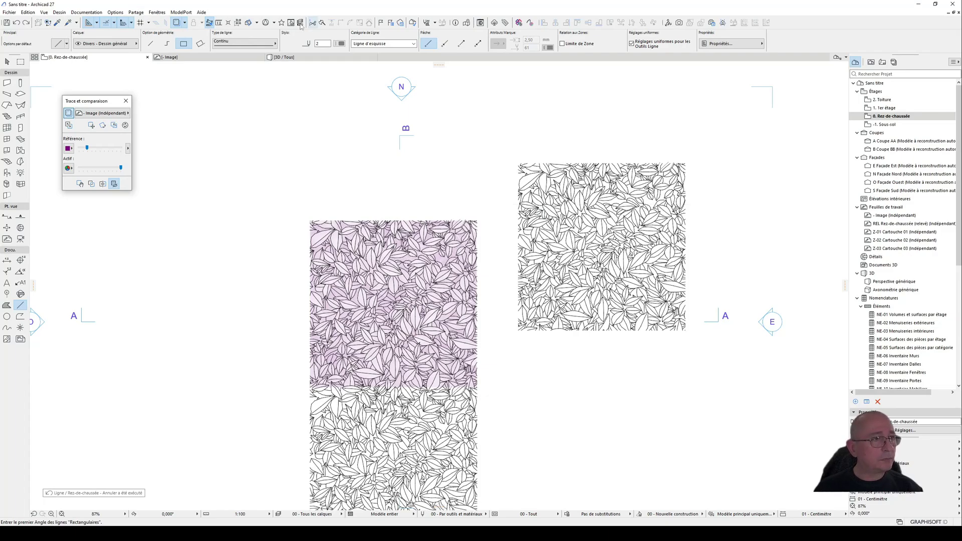
Step: Set the project's working length unit to centimetre with 2 decimals
{"action": "left_click", "coordinate": [115, 12]}
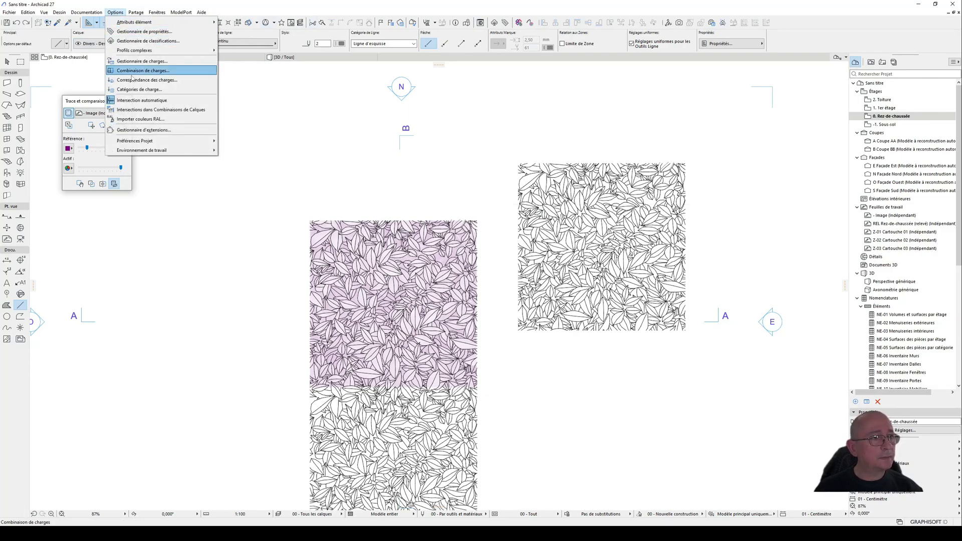
{"action": "mouse_move", "coordinate": [153, 140]}
{"action": "left_click", "coordinate": [245, 140]}
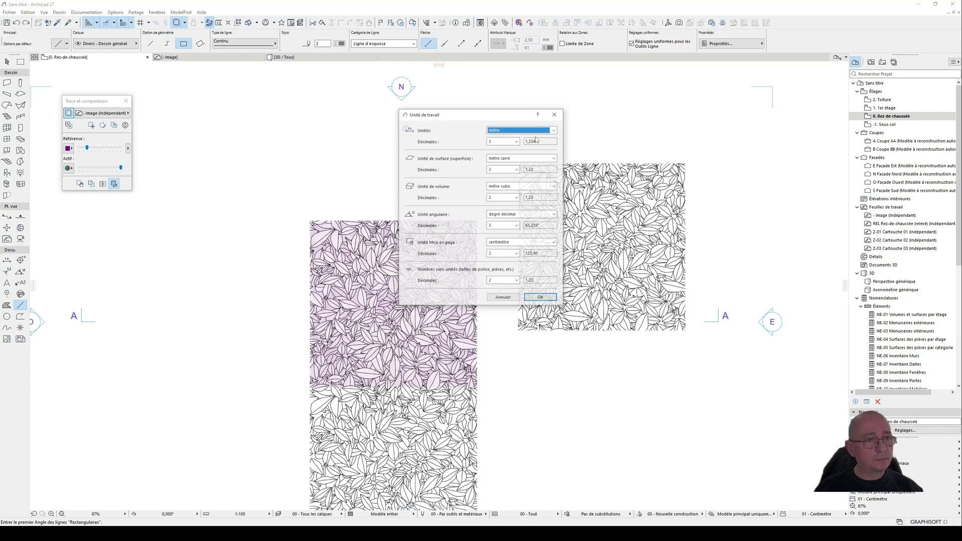
{"action": "left_click", "coordinate": [519, 131]}
{"action": "left_click", "coordinate": [501, 140]}
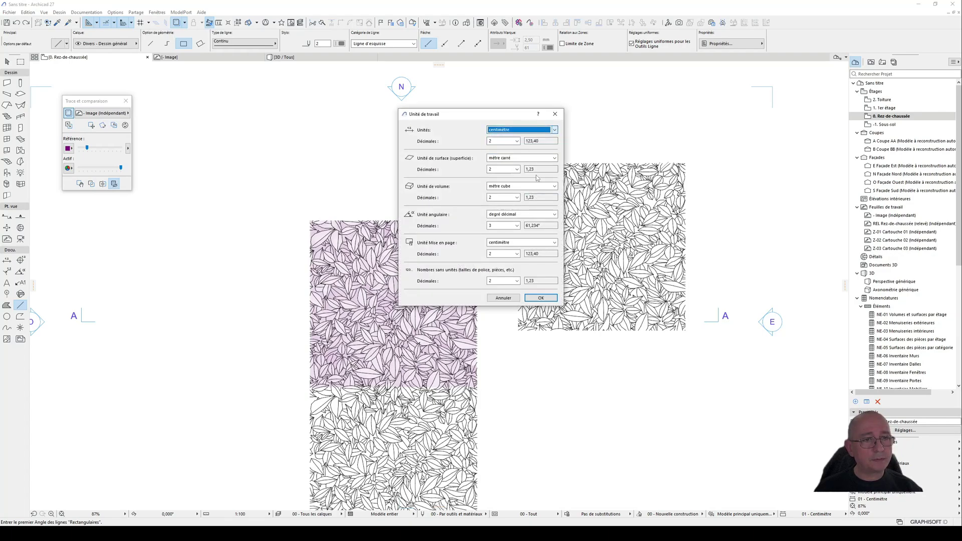
{"action": "left_click", "coordinate": [541, 298]}
Step: Draw a tall rectangle of lines, 50 cm wide, above the original leaf pattern as a size reference
{"action": "left_click", "coordinate": [434, 149]}
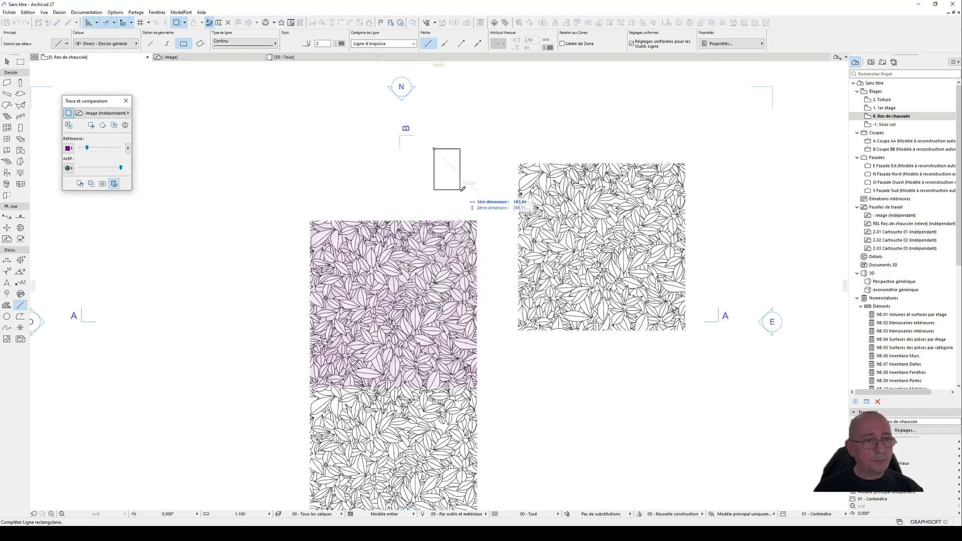
{"action": "type", "text": "50"}
{"action": "key", "text": "Return"}
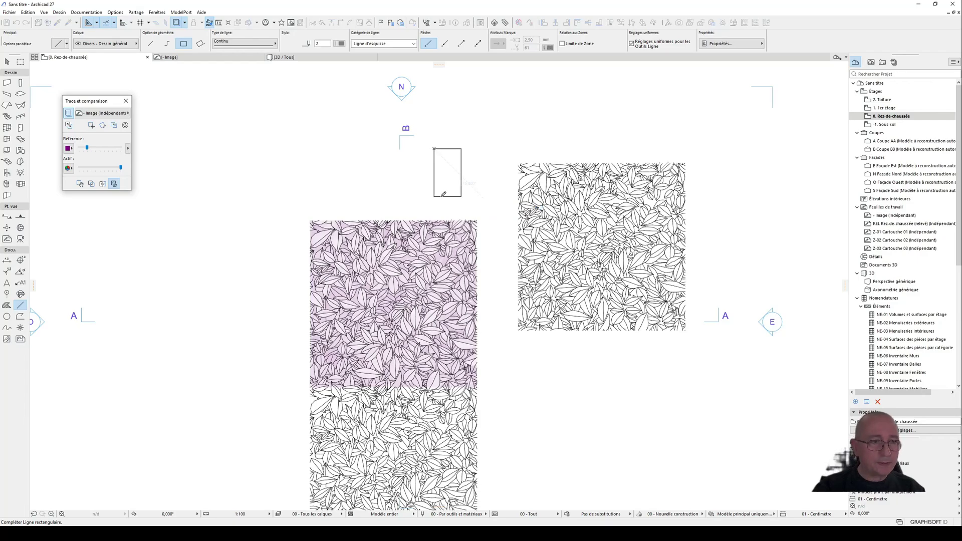
{"action": "scroll", "coordinate": [412, 170], "scroll_direction": "up", "scroll_amount": 5}
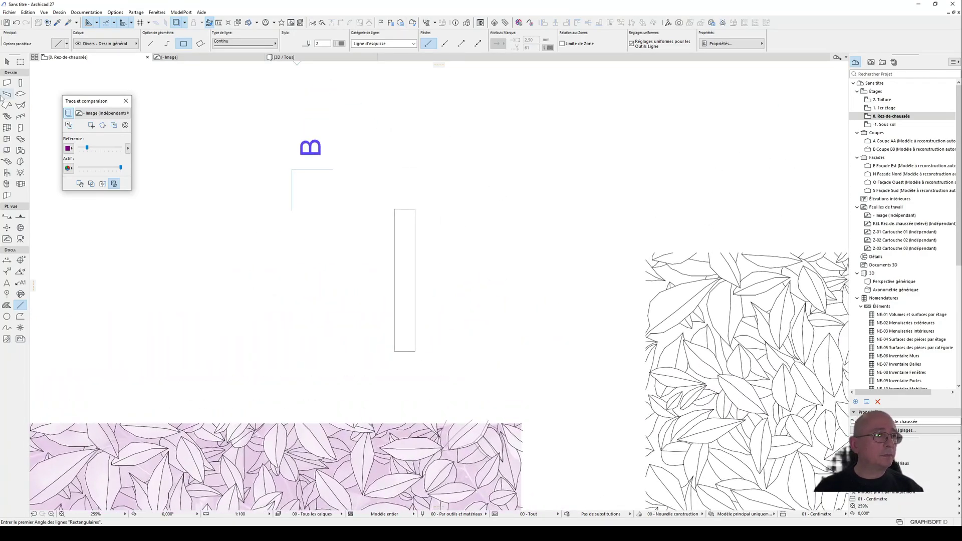
Step: Delete the right-hand and lower copies of the leaf pattern, keeping only the original
{"action": "left_click", "coordinate": [7, 61]}
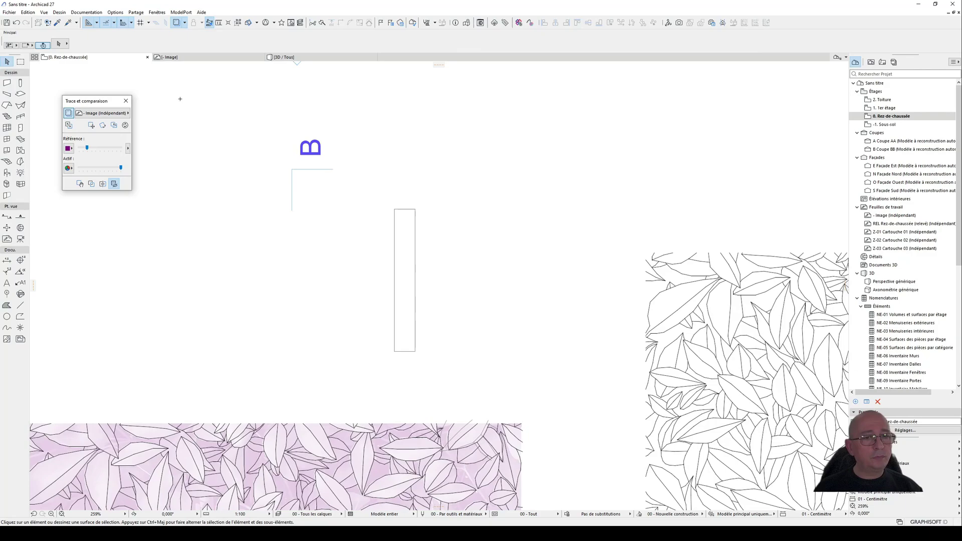
{"action": "left_click", "coordinate": [651, 269]}
{"action": "scroll", "coordinate": [580, 247], "scroll_direction": "down", "scroll_amount": 7}
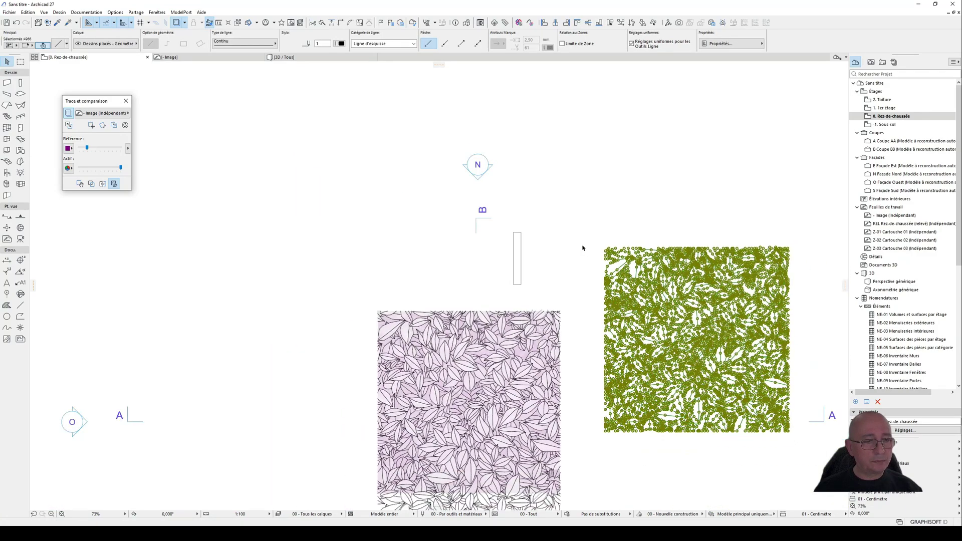
{"action": "key", "text": "Delete"}
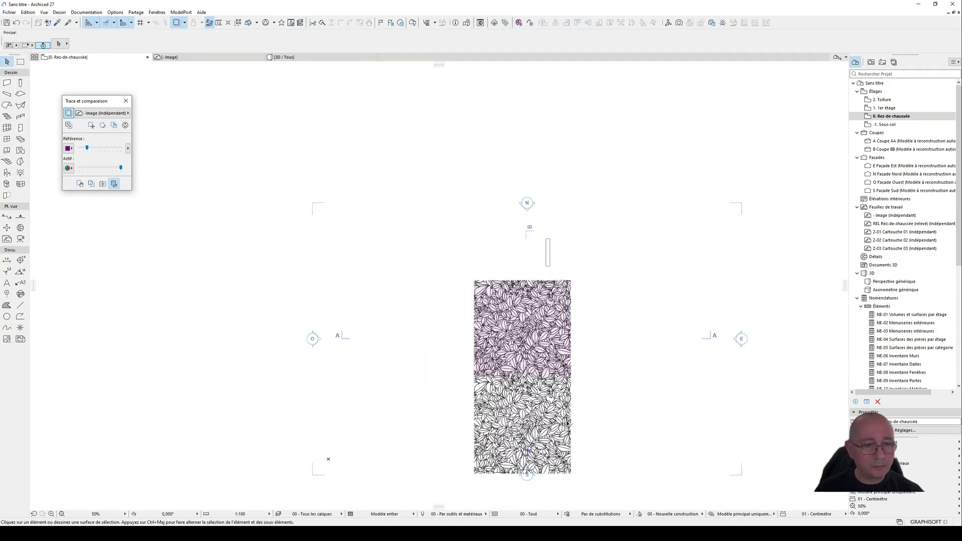
{"action": "left_click", "coordinate": [567, 422]}
{"action": "left_click", "coordinate": [584, 367]}
{"action": "key", "text": "Delete"}
Step: Switch off the trace reference under the original pattern and close the trace and comparison controls
{"action": "left_click", "coordinate": [544, 344]}
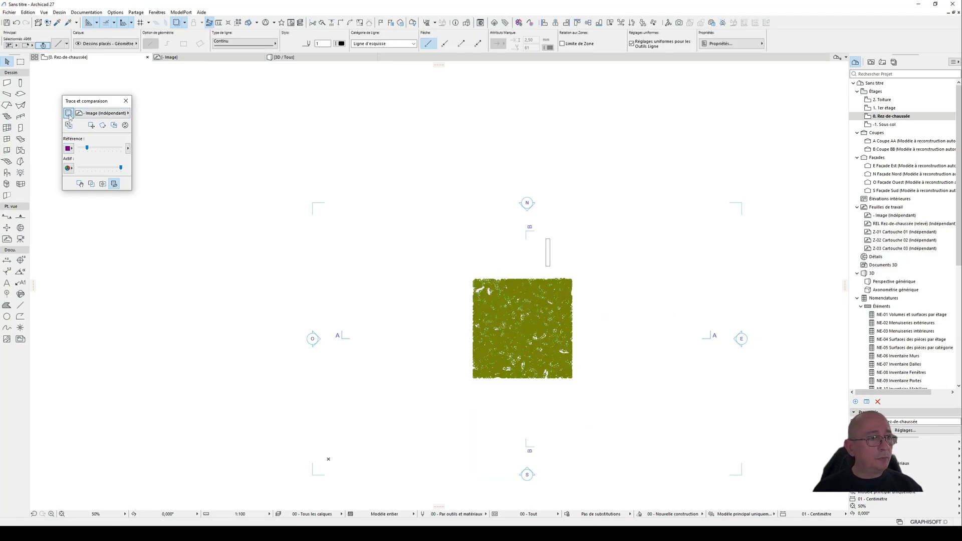
{"action": "left_click", "coordinate": [69, 114]}
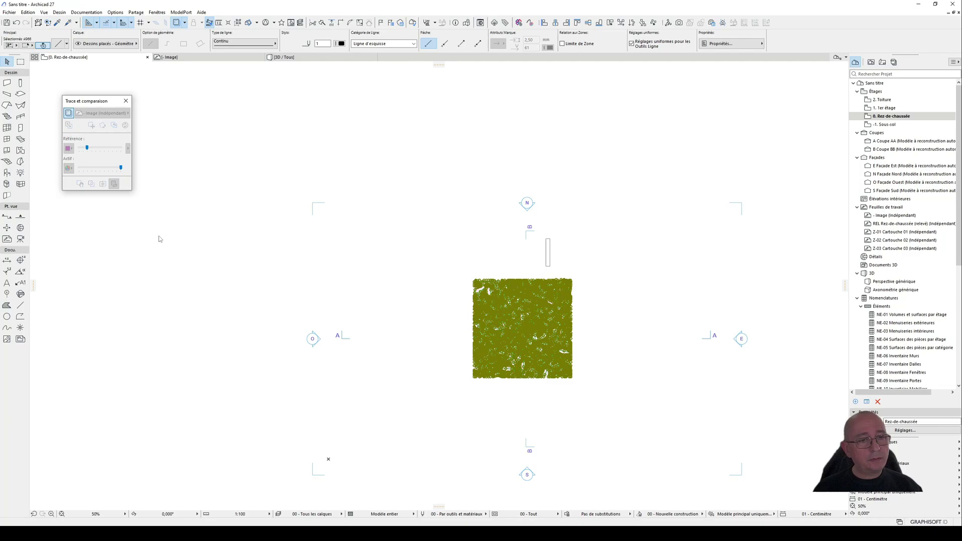
{"action": "left_click", "coordinate": [125, 100]}
{"action": "left_click", "coordinate": [424, 297]}
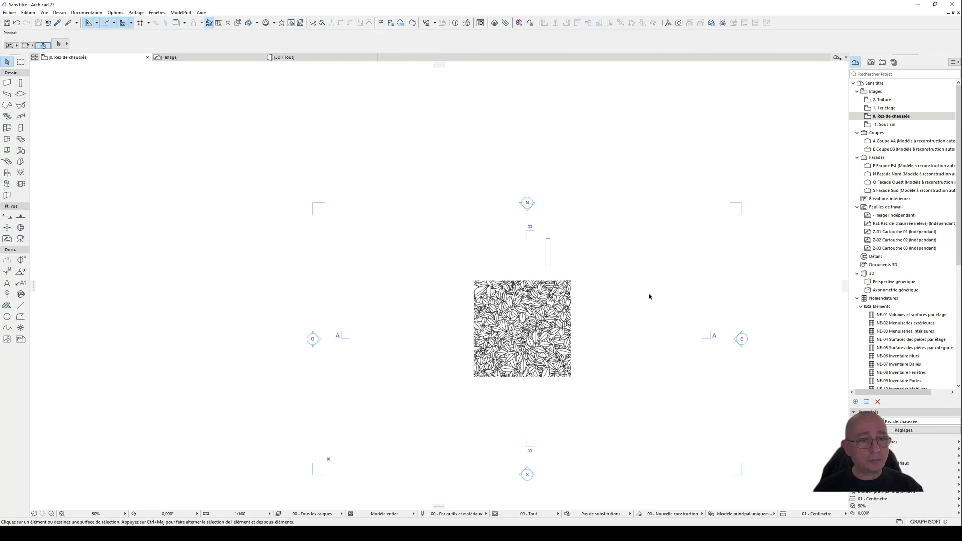
Step: Resize the leaf pattern graphically from its lower left corner, shrinking its bottom edge to about one eighth of its length
{"action": "left_click", "coordinate": [559, 289]}
{"action": "scroll", "coordinate": [519, 351], "scroll_direction": "up", "scroll_amount": 2}
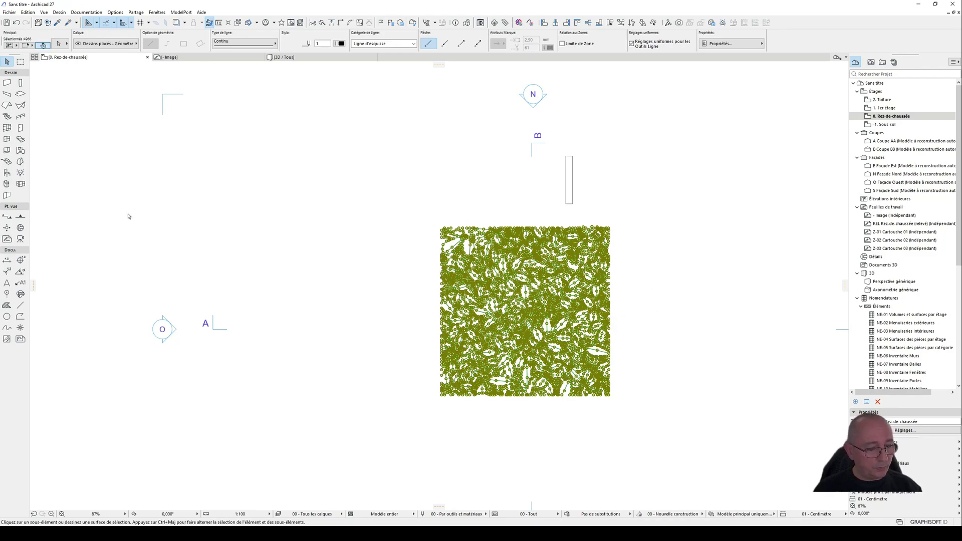
{"action": "key", "text": "ctrl+k"}
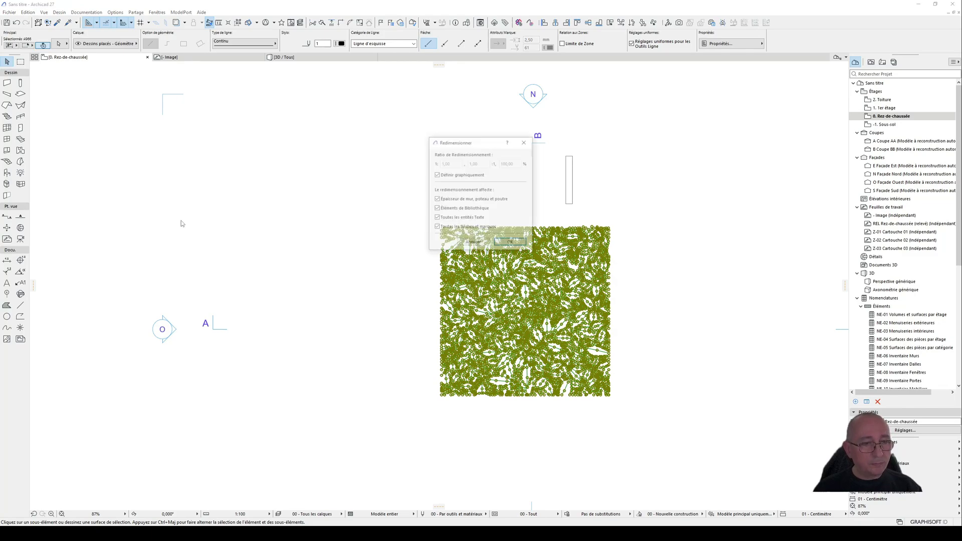
{"action": "left_click", "coordinate": [510, 243]}
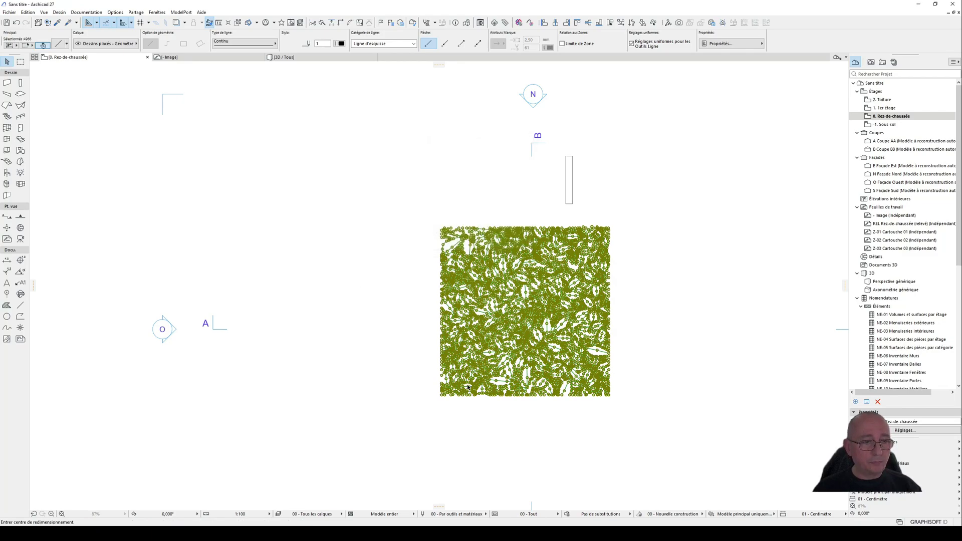
{"action": "left_click", "coordinate": [441, 396]}
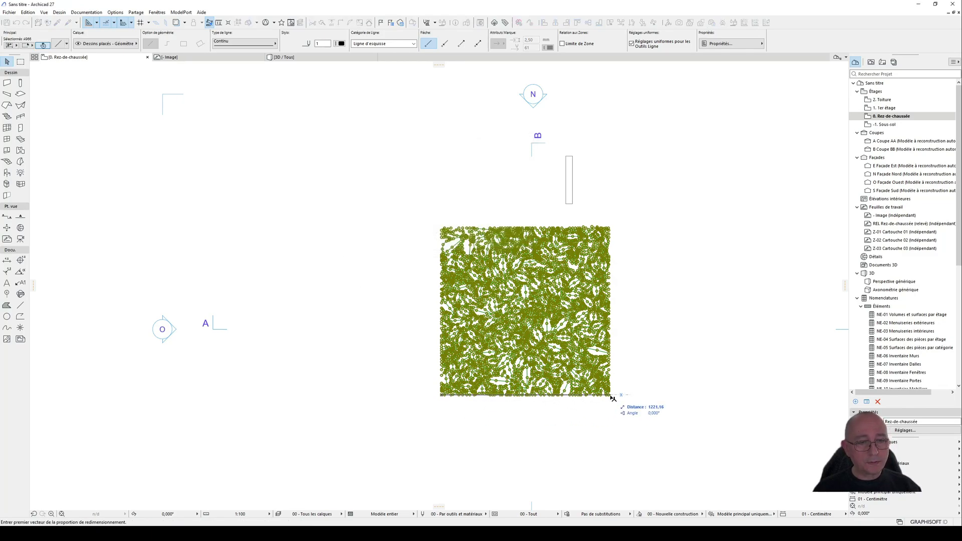
{"action": "left_click", "coordinate": [610, 396]}
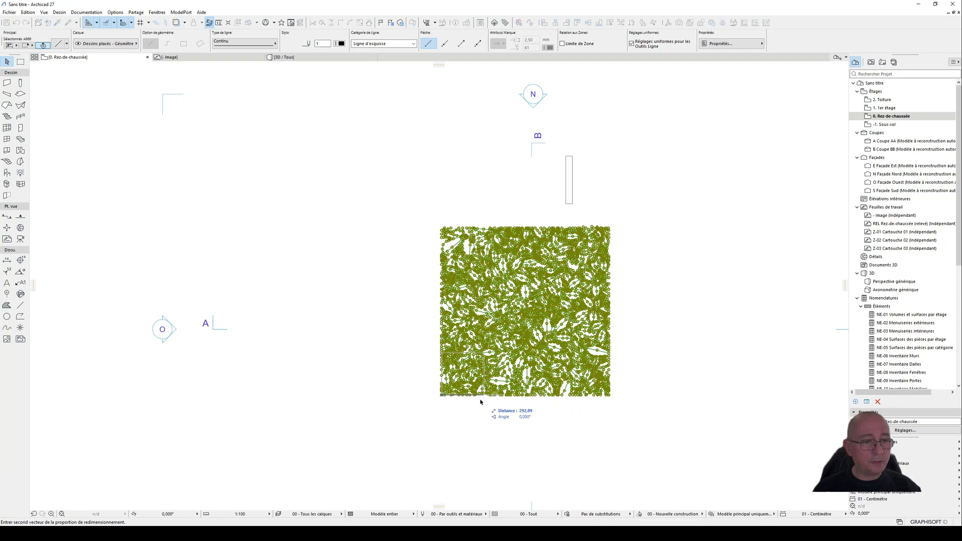
{"action": "left_click", "coordinate": [462, 396]}
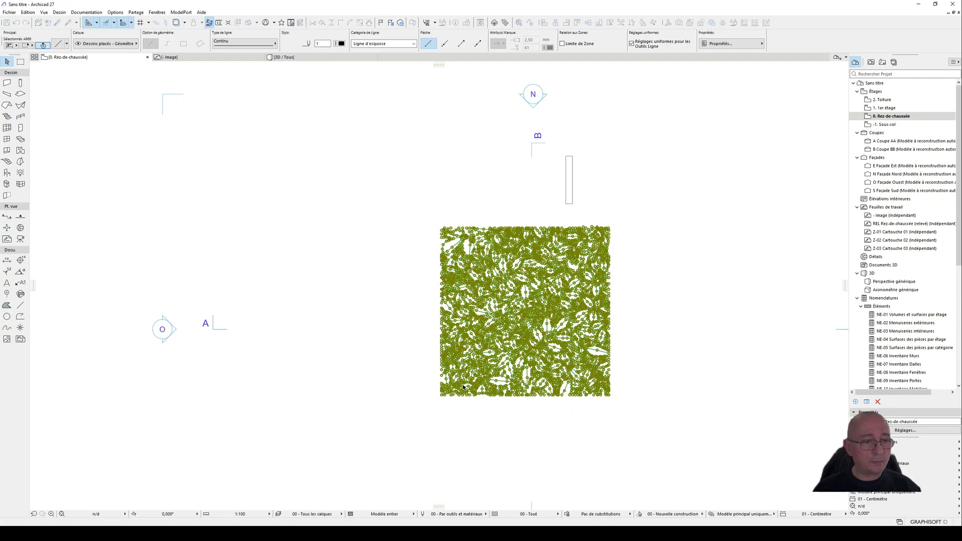
Step: Move the shrunken leaf pattern up beside the 50 cm wide reference rectangle
{"action": "key", "text": "ctrl+d"}
{"action": "left_click", "coordinate": [450, 385]}
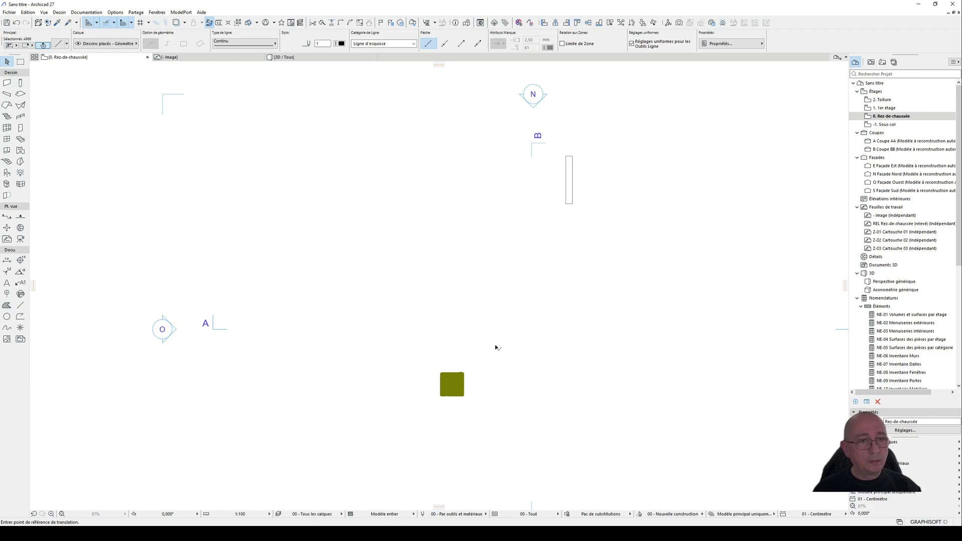
{"action": "left_click", "coordinate": [589, 168]}
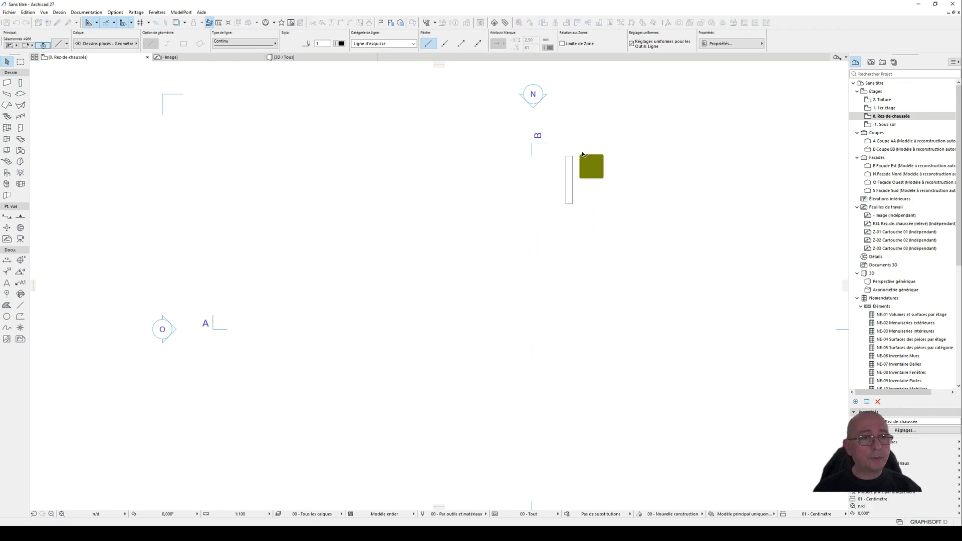
Step: Move the reference rectangle and the leaf pattern together down to the middle of the plan and deselect them
{"action": "left_click", "coordinate": [573, 186]}
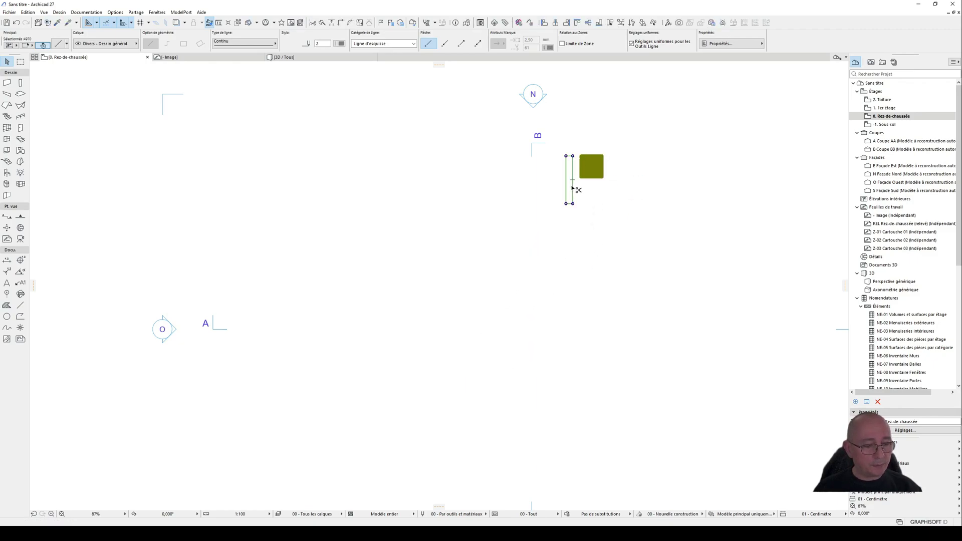
{"action": "key", "text": "ctrl+d"}
{"action": "left_click", "coordinate": [572, 185]}
{"action": "left_click", "coordinate": [496, 370]}
{"action": "mouse_move", "coordinate": [587, 363]}
{"action": "middle_mouse_down"}
{"action": "mouse_move", "coordinate": [490, 198]}
{"action": "mouse_move", "coordinate": [548, 282]}
{"action": "mouse_move", "coordinate": [567, 343]}
{"action": "middle_mouse_up"}
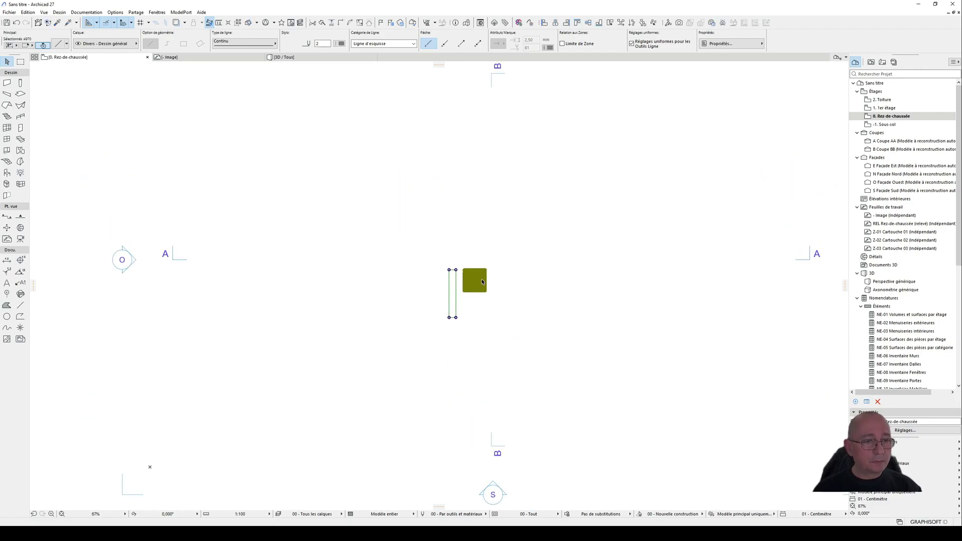
{"action": "scroll", "coordinate": [458, 282], "scroll_direction": "up", "scroll_amount": 8}
{"action": "left_click", "coordinate": [466, 285]}
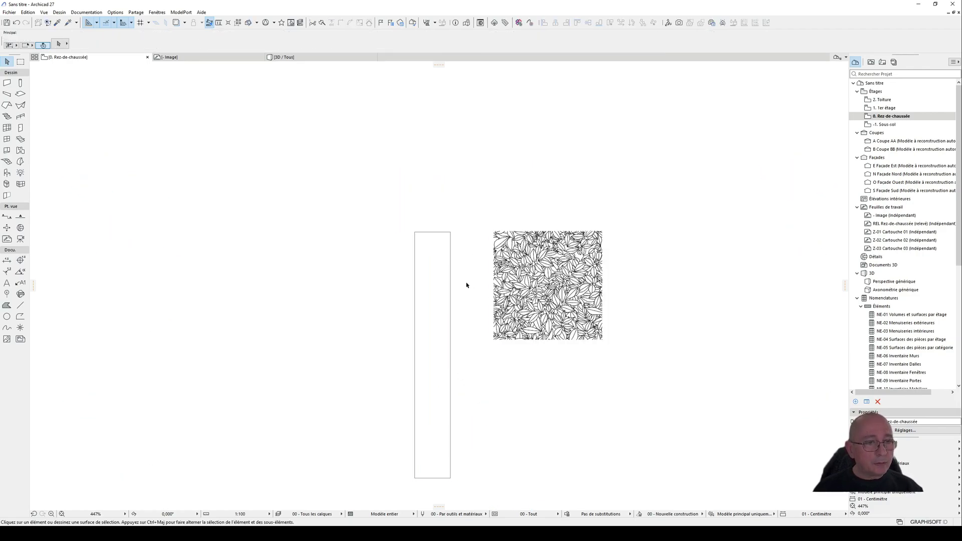
Step: Move the reference rectangle over the leaf pattern to compare the leaf scale, and move it back clear to the left
{"action": "scroll", "coordinate": [466, 249], "scroll_direction": "up", "scroll_amount": 3}
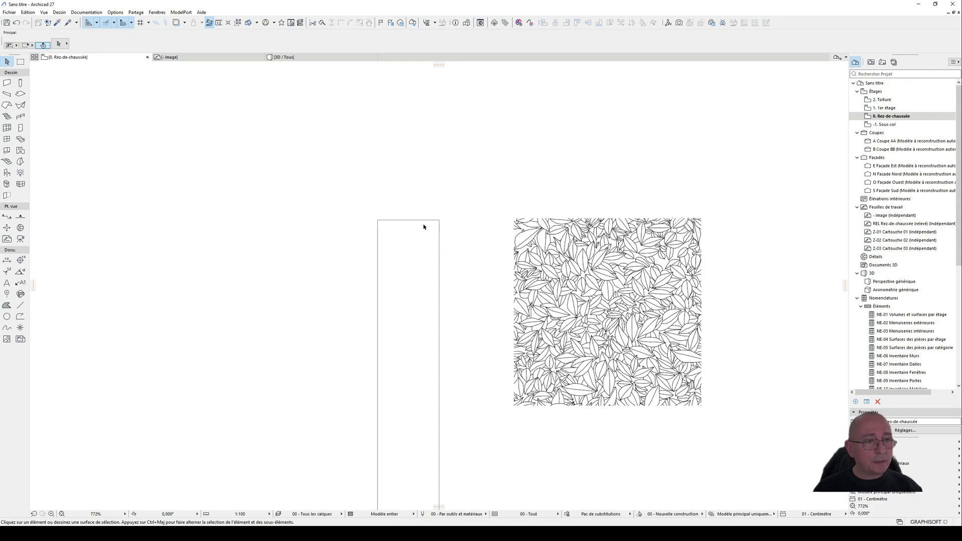
{"action": "left_click", "coordinate": [439, 261]}
{"action": "left_click", "coordinate": [439, 261]}
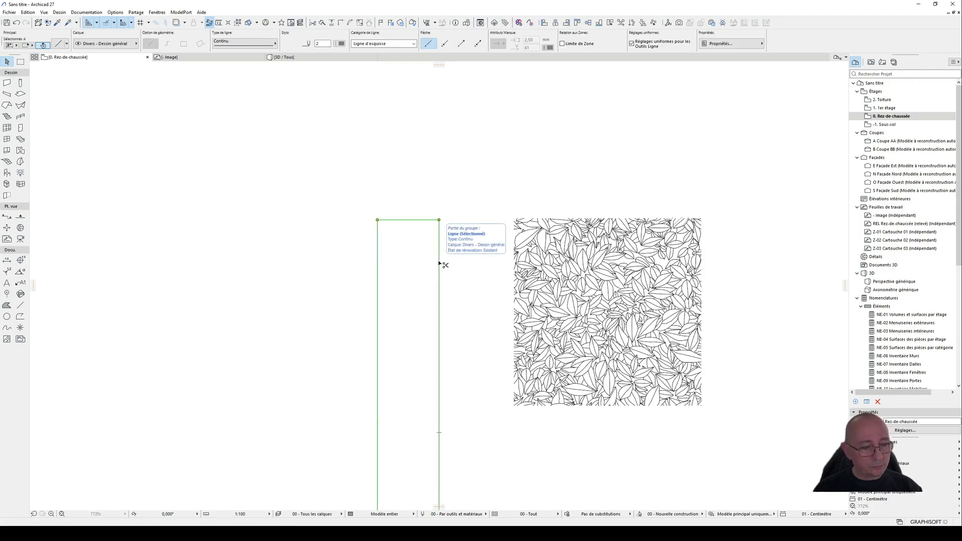
{"action": "left_click", "coordinate": [611, 251]}
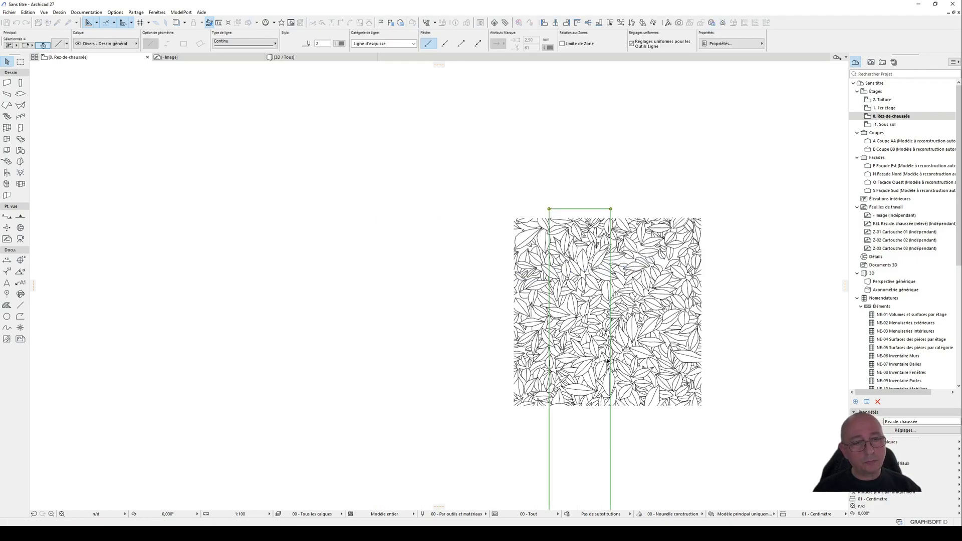
{"action": "left_click", "coordinate": [611, 423]}
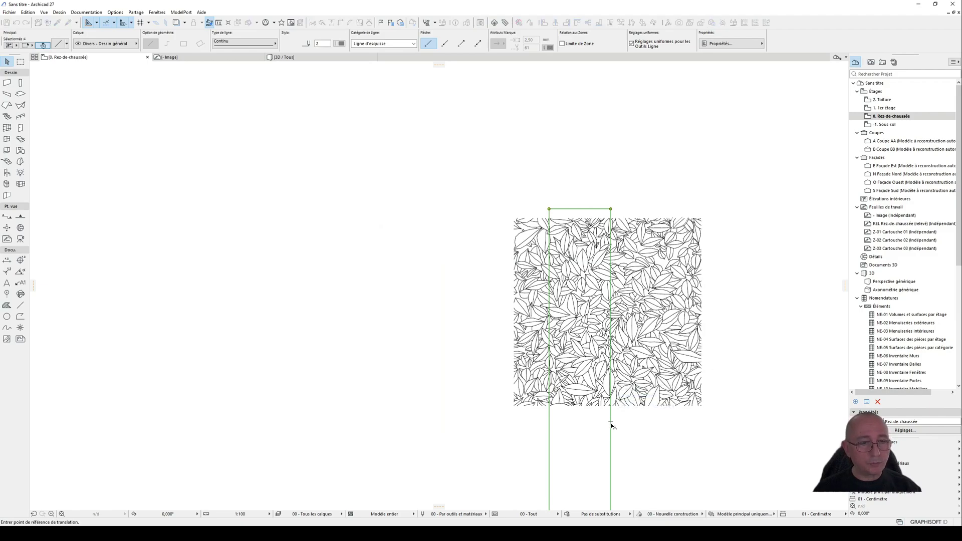
{"action": "left_click", "coordinate": [419, 397]}
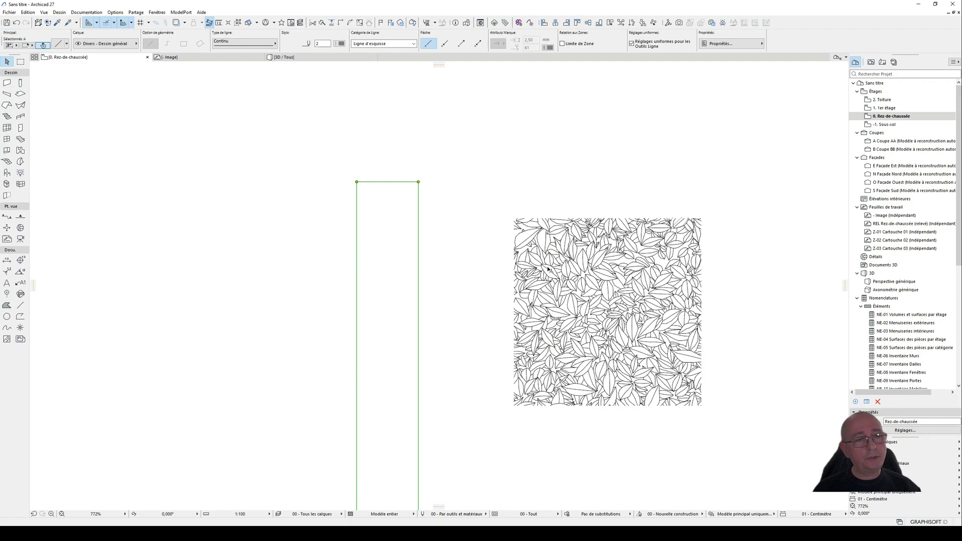
{"action": "left_click", "coordinate": [478, 193]}
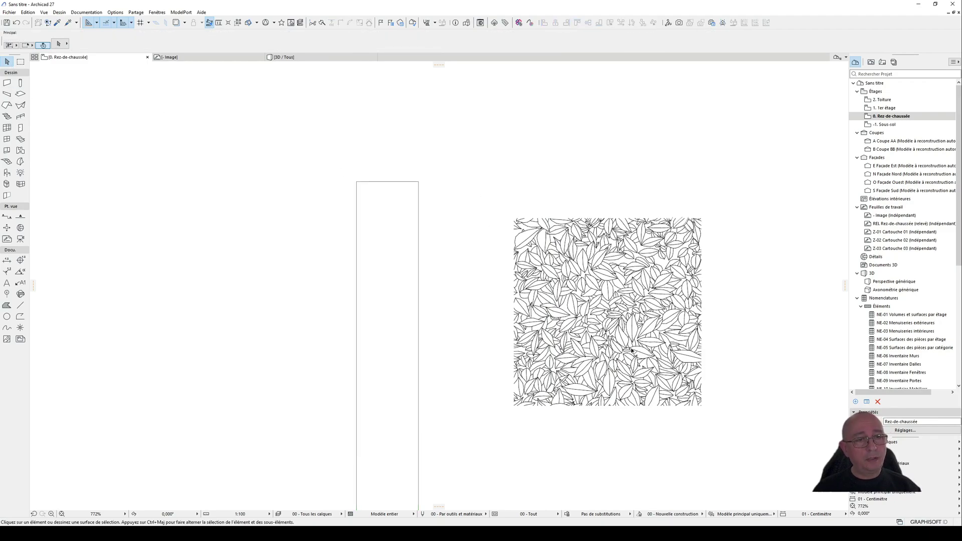
{"action": "left_click_drag", "start_coordinate": [492, 198], "coordinate": [721, 419]}
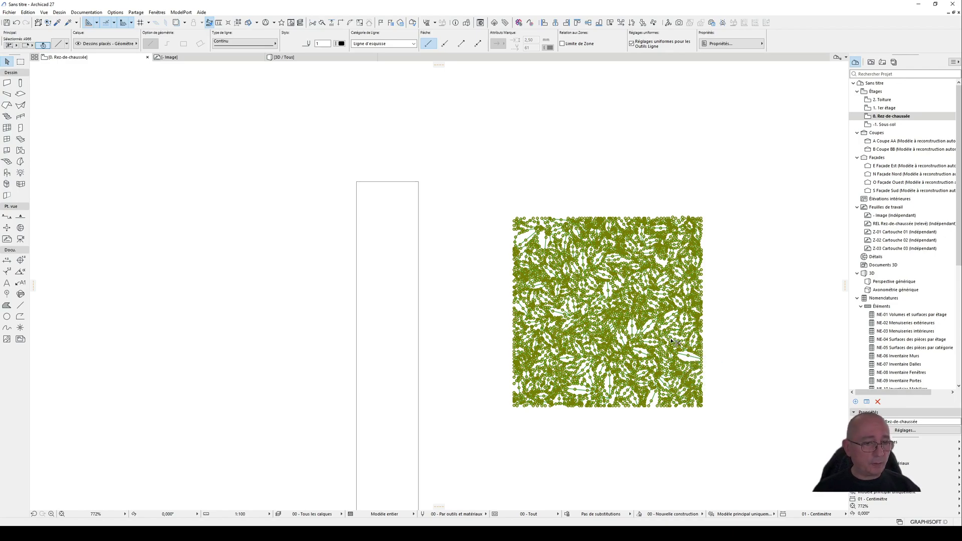
{"action": "left_click", "coordinate": [755, 323]}
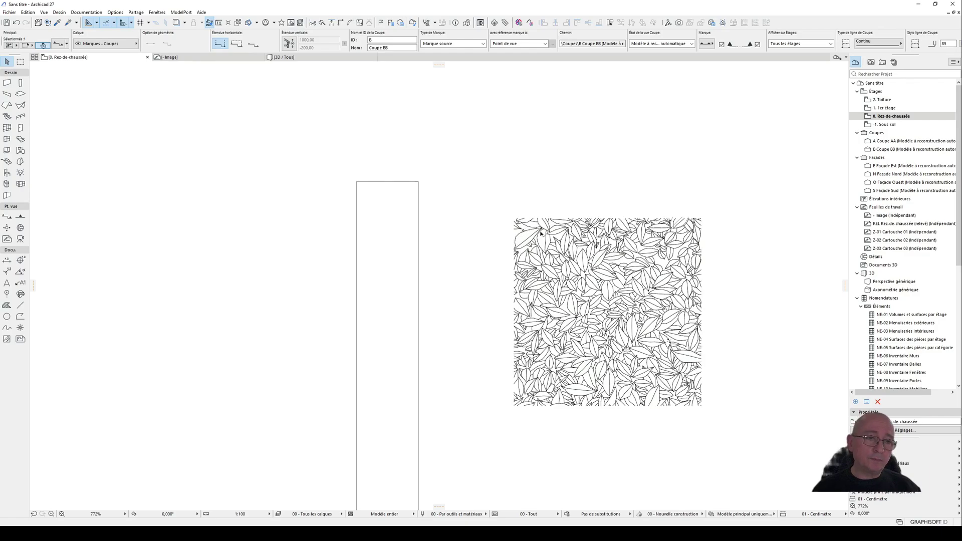
{"action": "scroll", "coordinate": [522, 244], "scroll_direction": "up", "scroll_amount": 5}
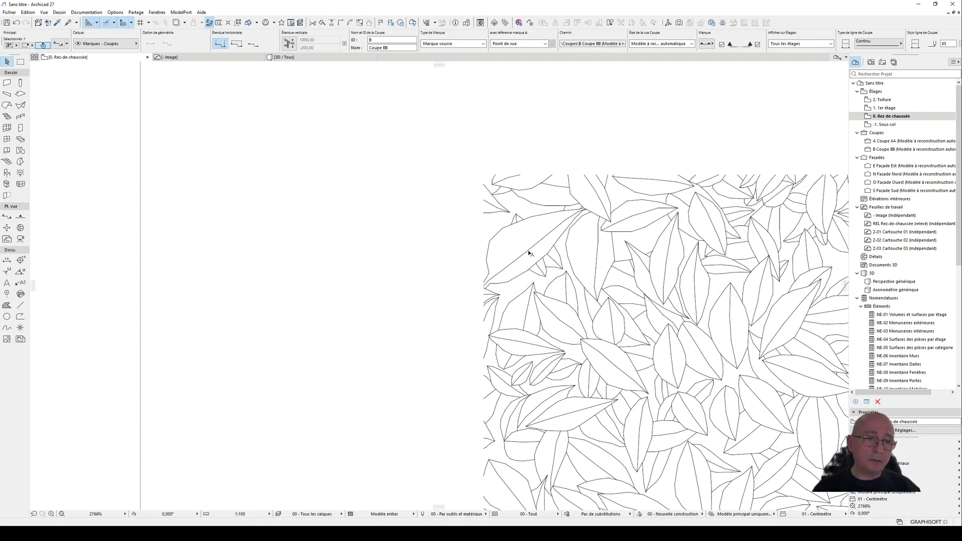
{"action": "left_click", "coordinate": [530, 253]}
{"action": "scroll", "coordinate": [388, 236], "scroll_direction": "down", "scroll_amount": 4}
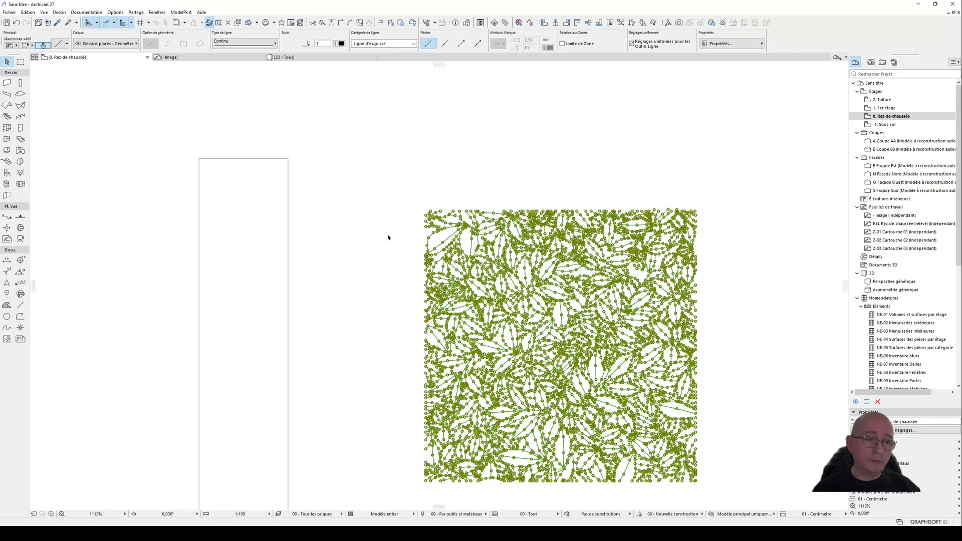
{"action": "scroll", "coordinate": [388, 237], "scroll_direction": "down", "scroll_amount": 1}
{"action": "left_click", "coordinate": [393, 276]}
{"action": "middle_click_drag", "start_coordinate": [399, 266], "coordinate": [363, 243]}
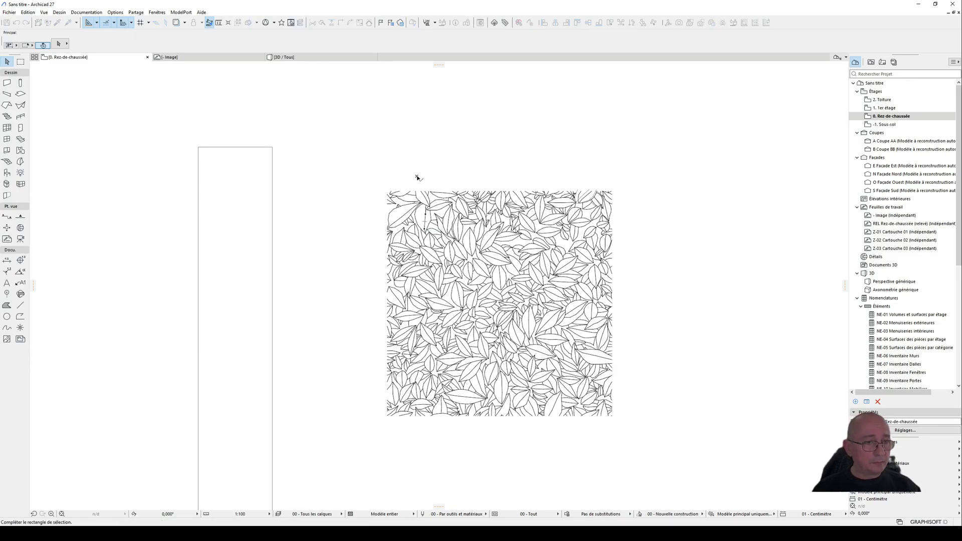
Step: Copy the leaf pattern's lines to the clipboard, deselect them and return to the ground-floor plan
{"action": "left_click", "coordinate": [391, 197]}
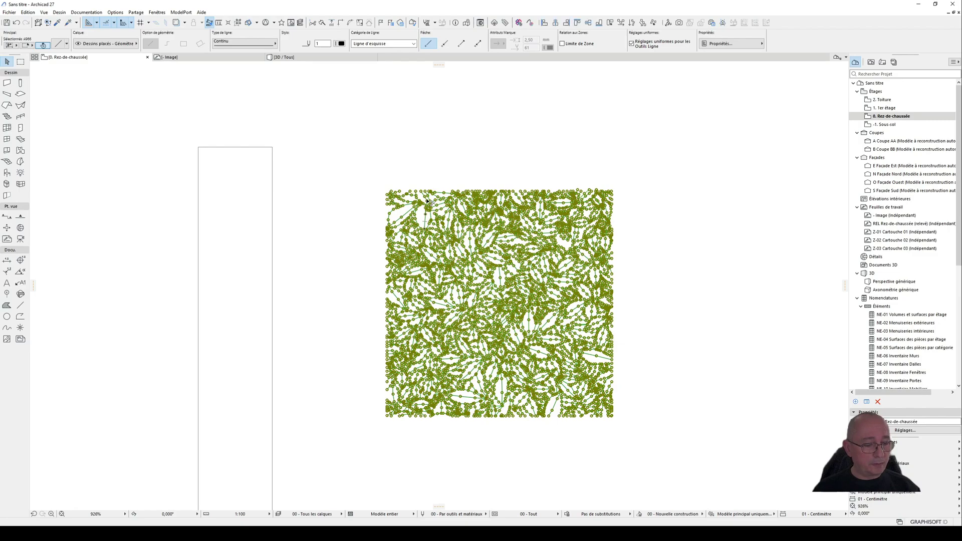
{"action": "left_click", "coordinate": [437, 151]}
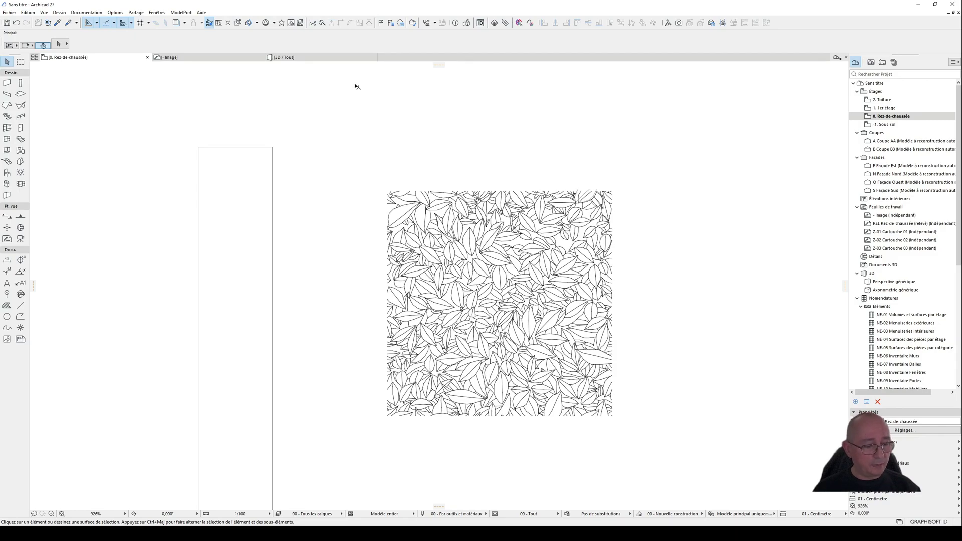
{"action": "key", "text": "F3"}
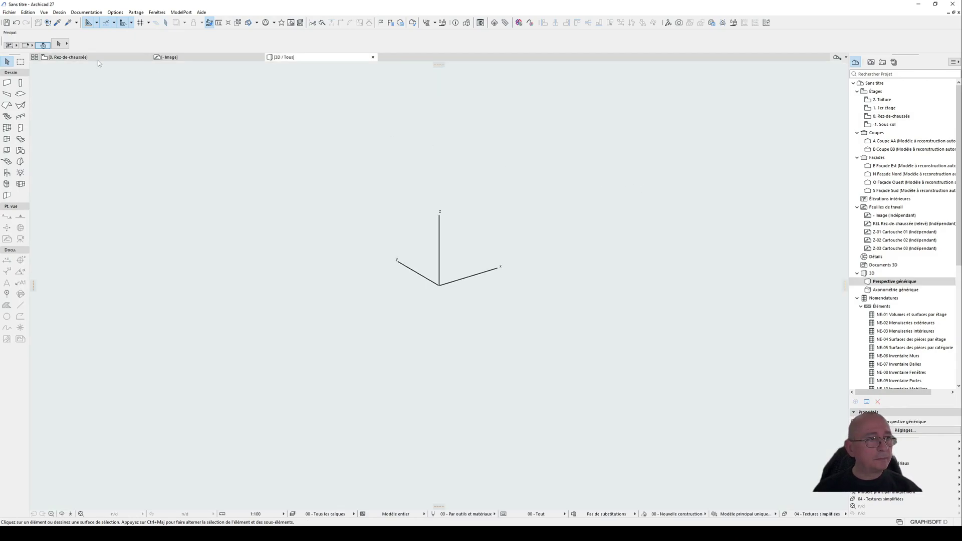
{"action": "left_click", "coordinate": [98, 58]}
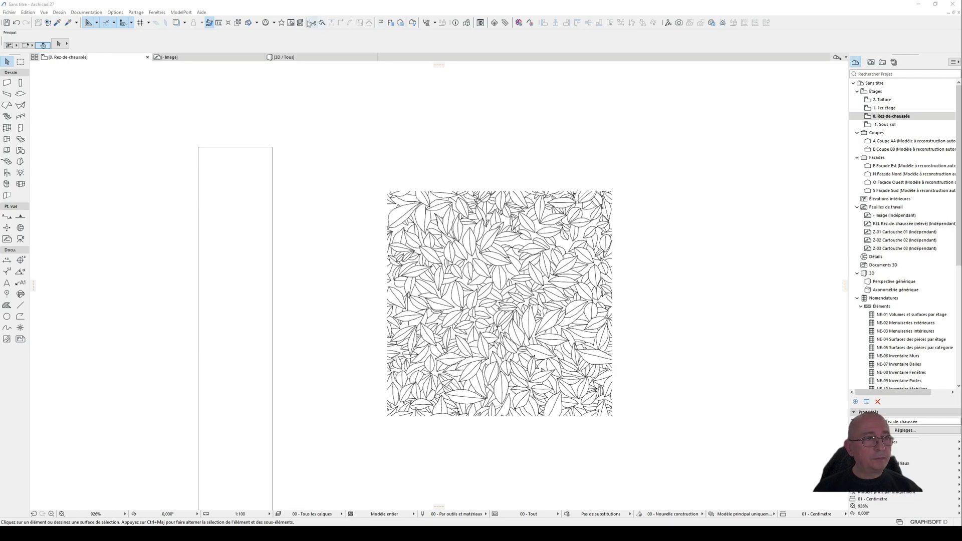
Step: Create a new symbol hatch named "- Haie" in the project's hatch attributes
{"action": "left_click", "coordinate": [435, 23]}
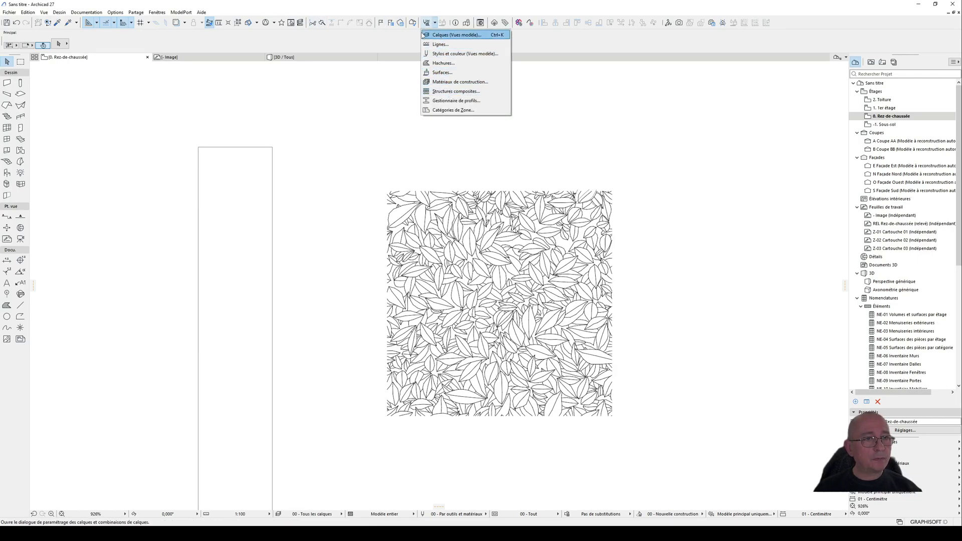
{"action": "left_click", "coordinate": [115, 13]}
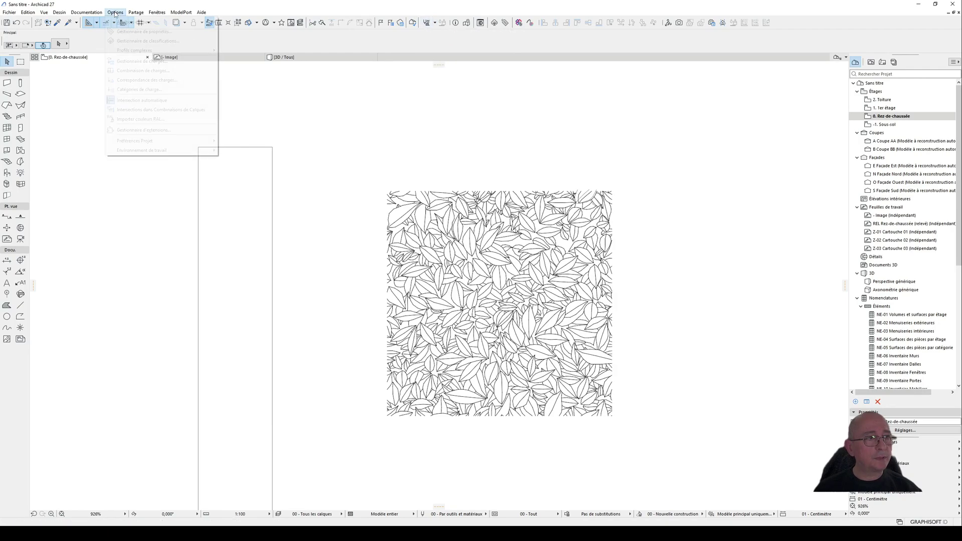
{"action": "mouse_move", "coordinate": [150, 22]}
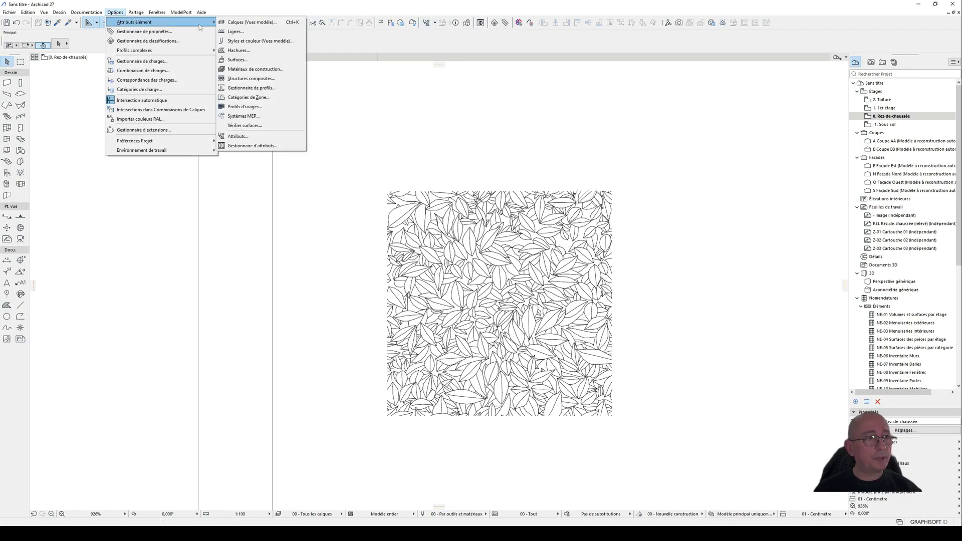
{"action": "left_click", "coordinate": [262, 50]}
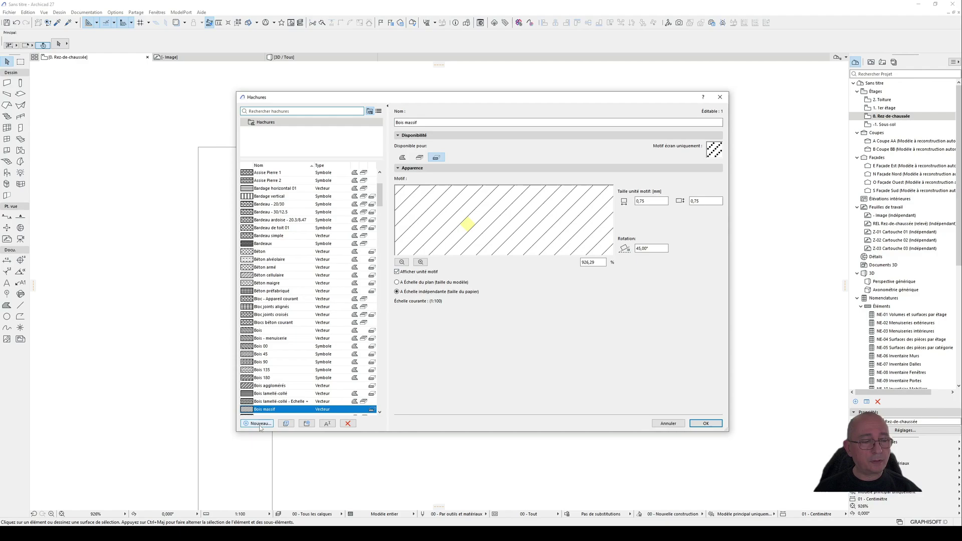
{"action": "left_click", "coordinate": [259, 423]}
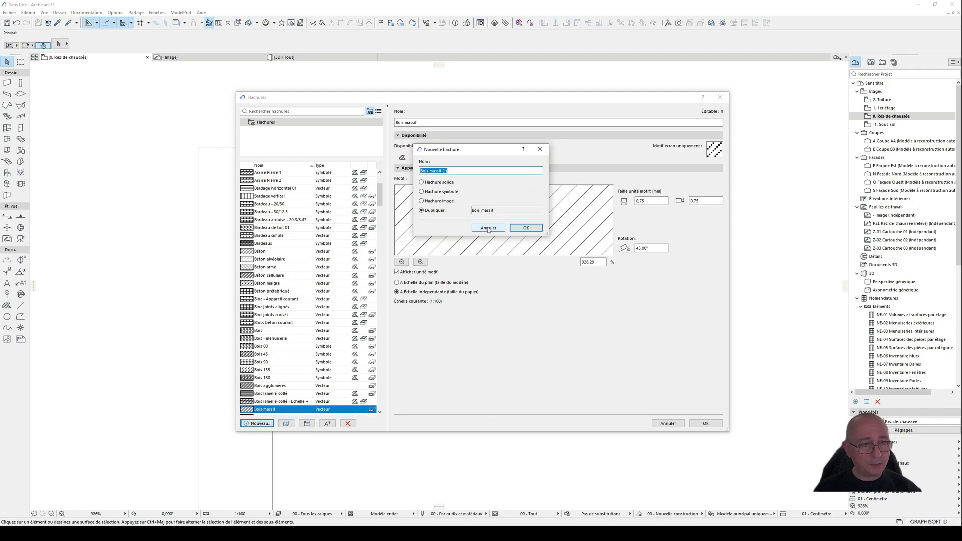
{"action": "left_click", "coordinate": [451, 183]}
{"action": "left_click", "coordinate": [450, 194]}
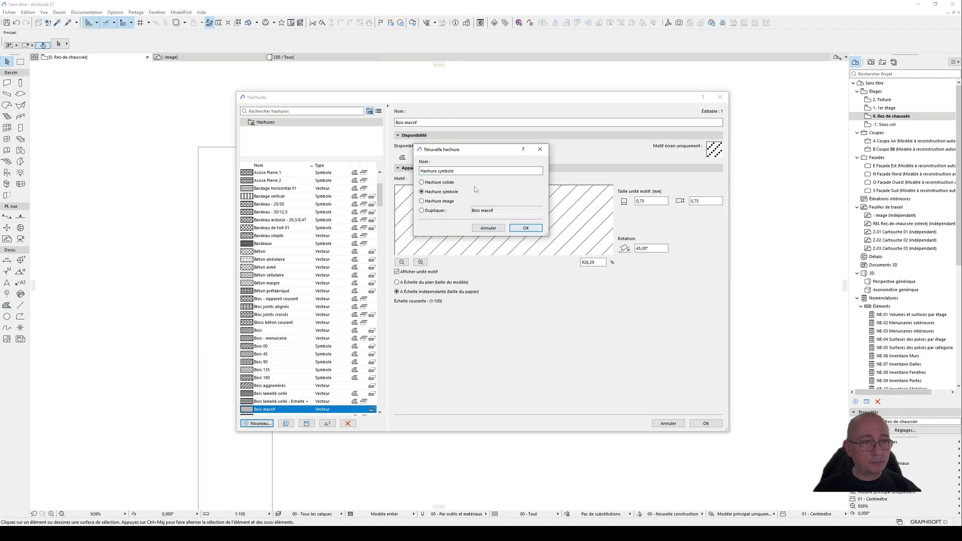
{"action": "left_click_drag", "start_coordinate": [455, 171], "coordinate": [335, 169]}
{"action": "type", "text": "-"}
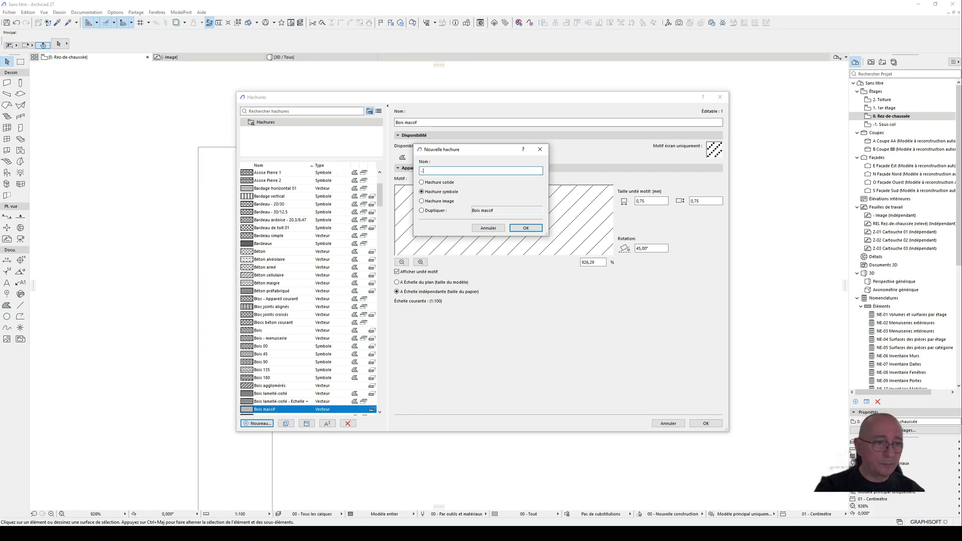
{"action": "type", "text": " Hai"}
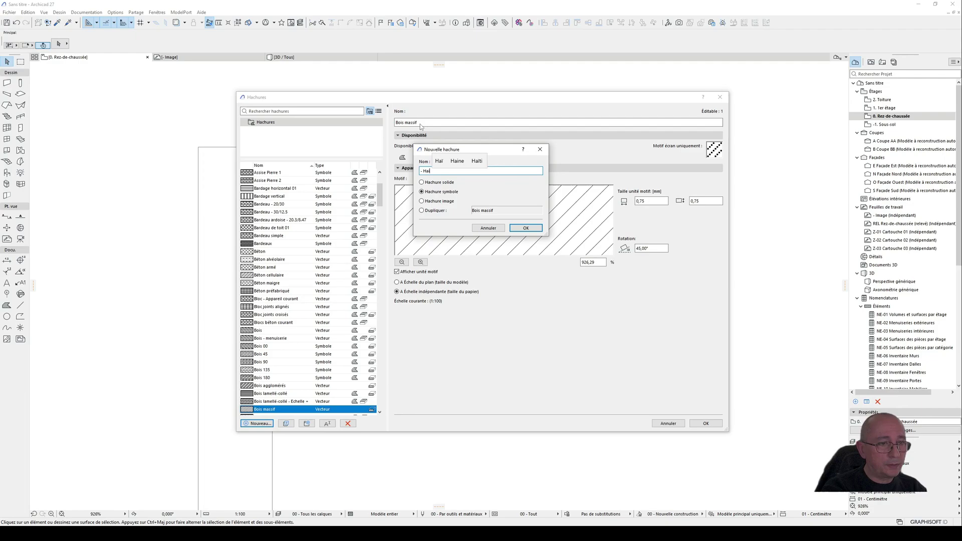
{"action": "type", "text": "e"}
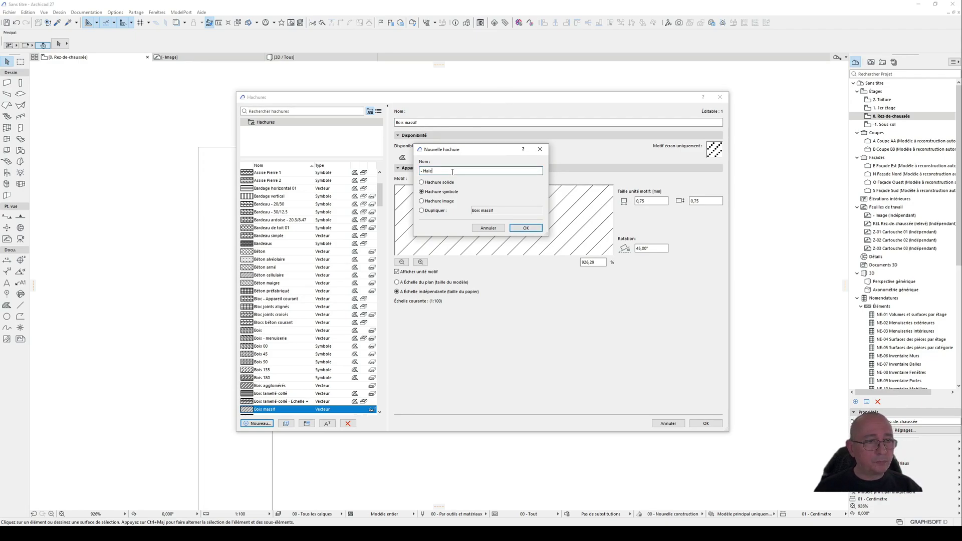
{"action": "left_click", "coordinate": [525, 228]}
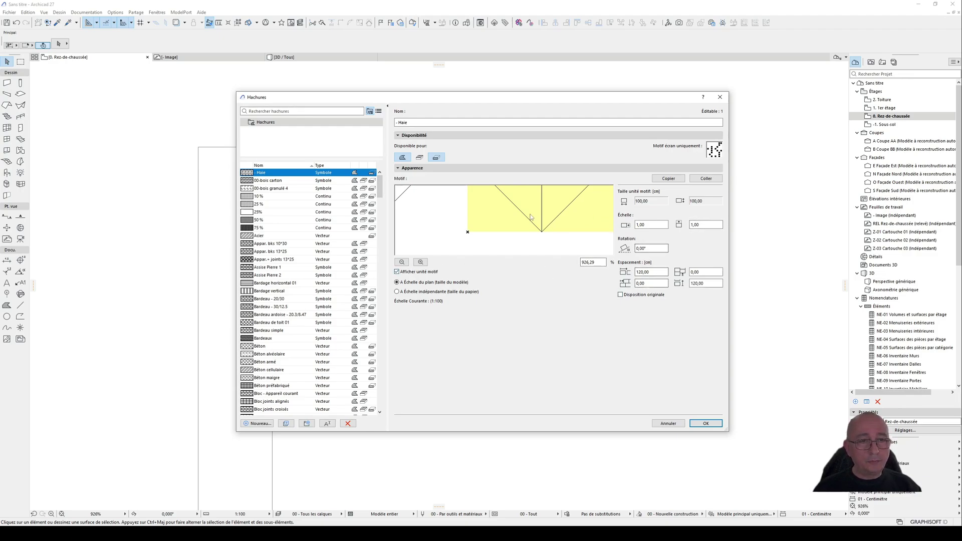
Step: Paste the copied leaf lines as the motif of the "- Haie" hatch and confirm the hatch settings
{"action": "left_click", "coordinate": [706, 179]}
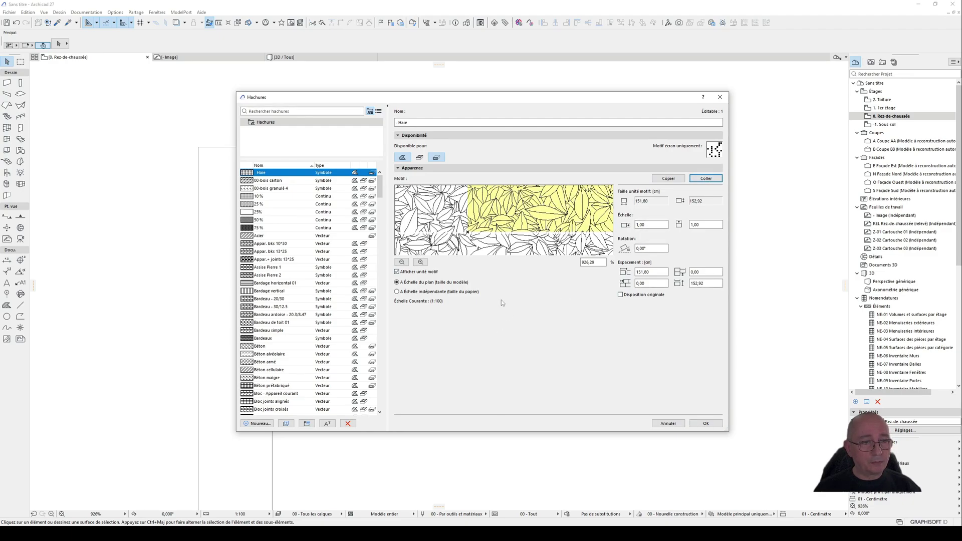
{"action": "left_click", "coordinate": [650, 225]}
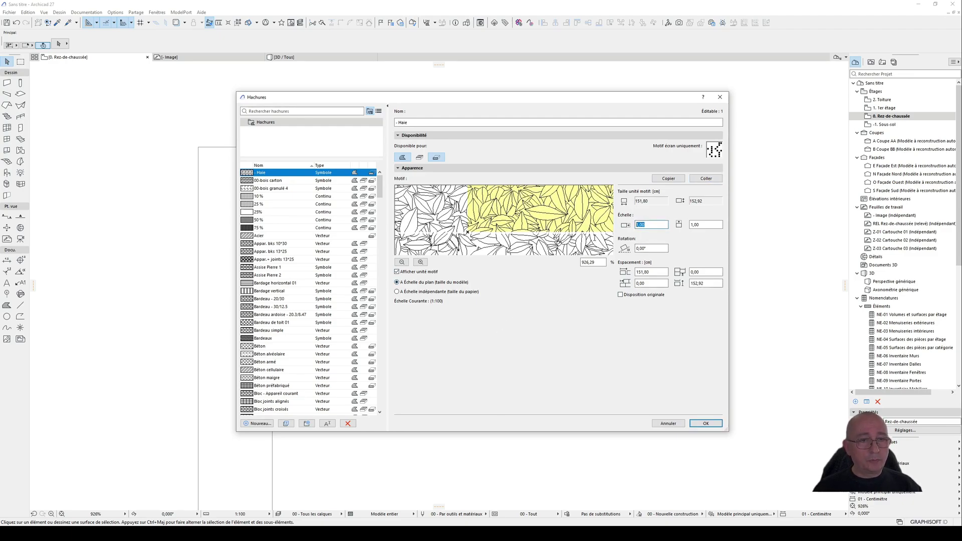
{"action": "left_click", "coordinate": [651, 223]}
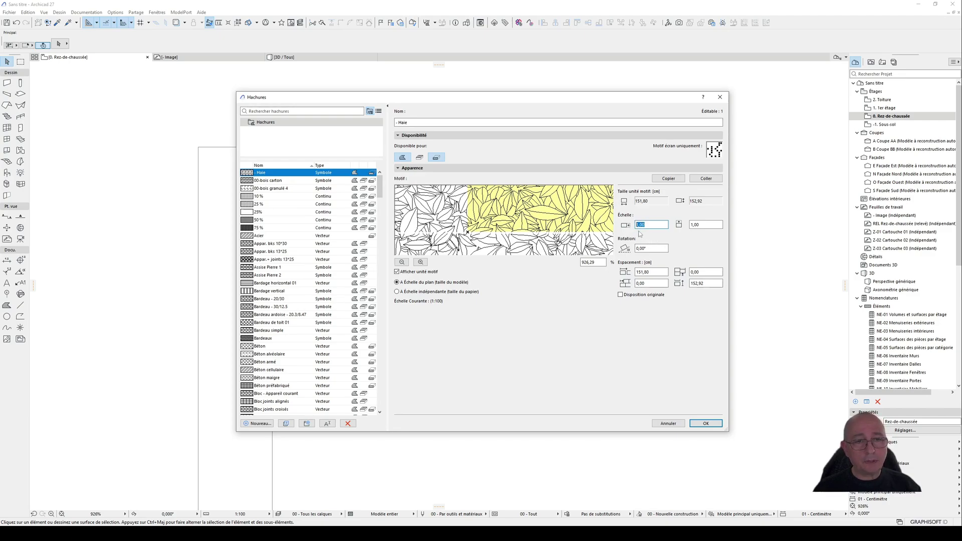
{"action": "left_click", "coordinate": [701, 225]}
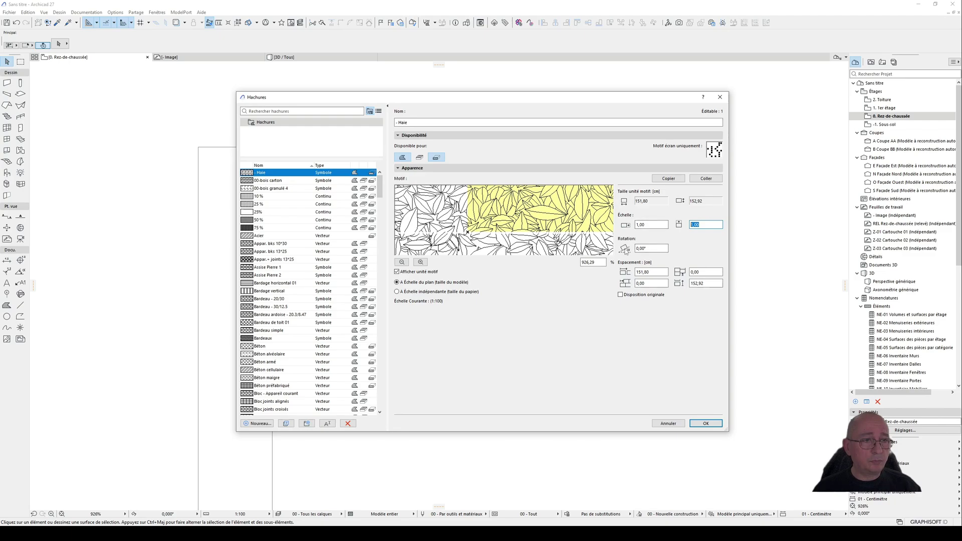
{"action": "left_click", "coordinate": [707, 426]}
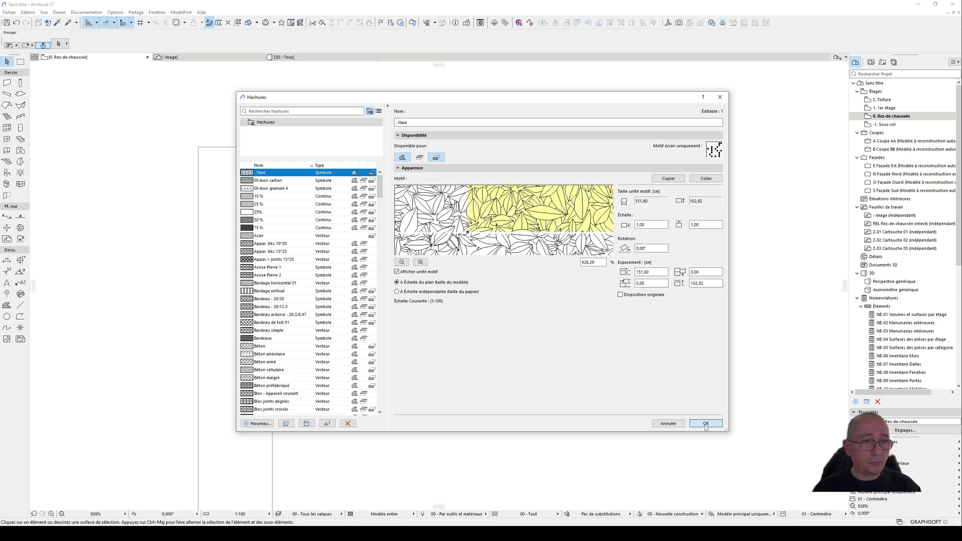
{"action": "left_click", "coordinate": [706, 424]}
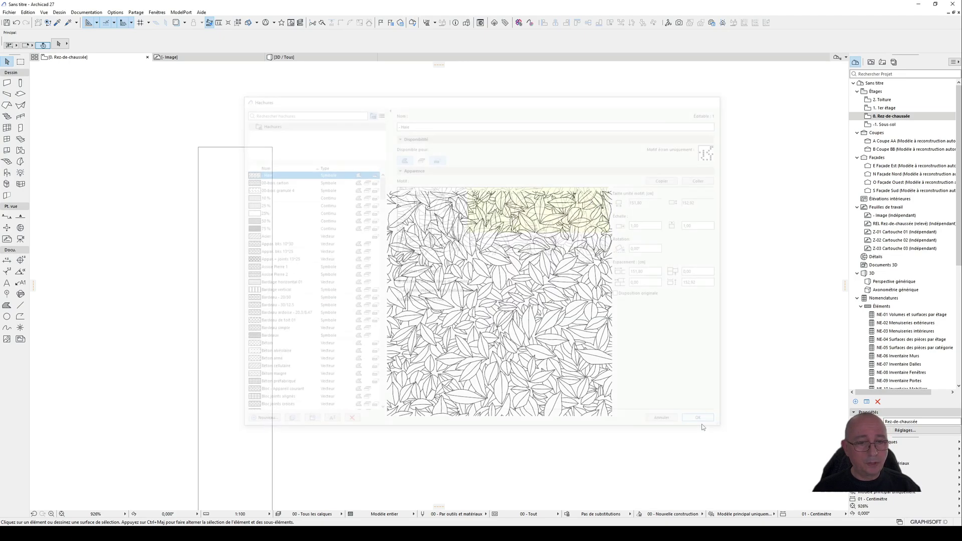
{"action": "scroll", "coordinate": [697, 337], "scroll_direction": "down", "scroll_amount": 2}
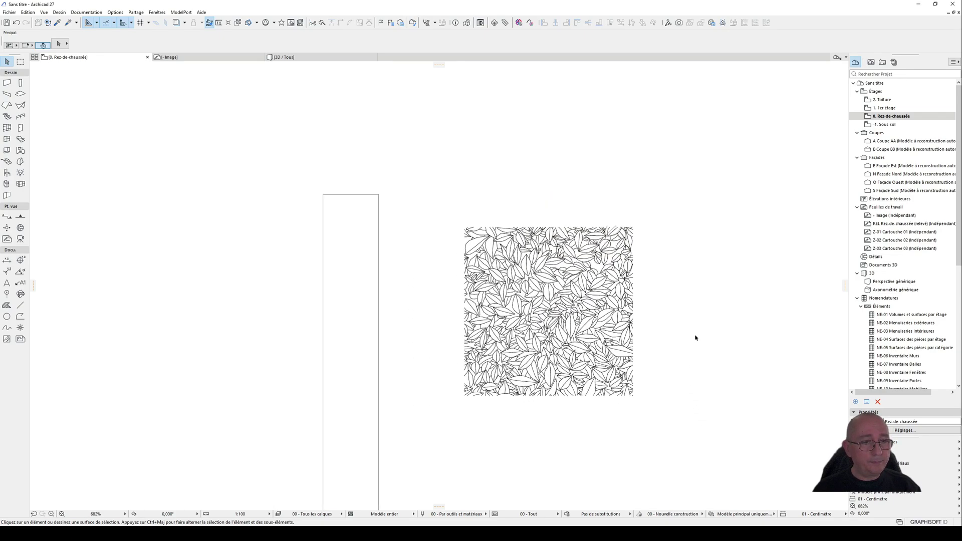
{"action": "middle_click_drag", "start_coordinate": [461, 332], "coordinate": [560, 223]}
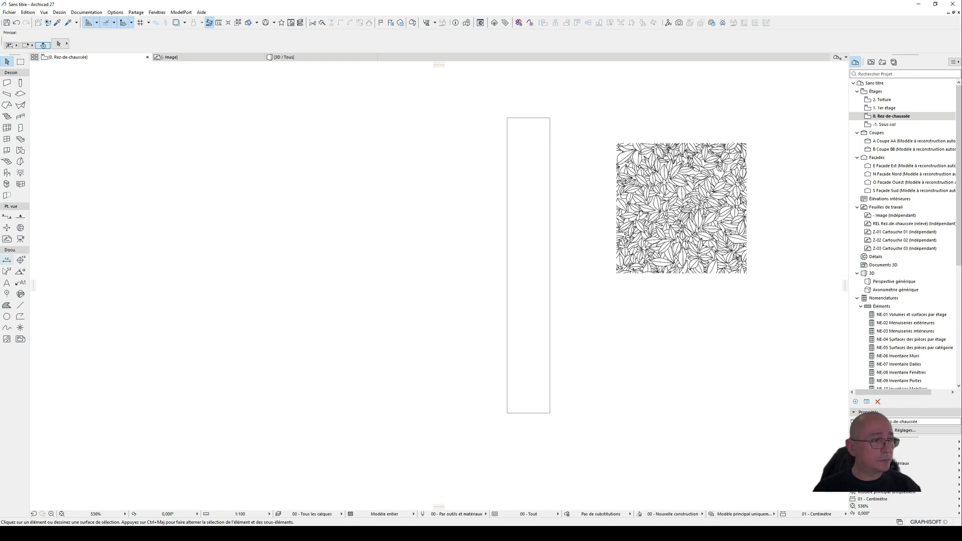
{"action": "left_click", "coordinate": [6, 306]}
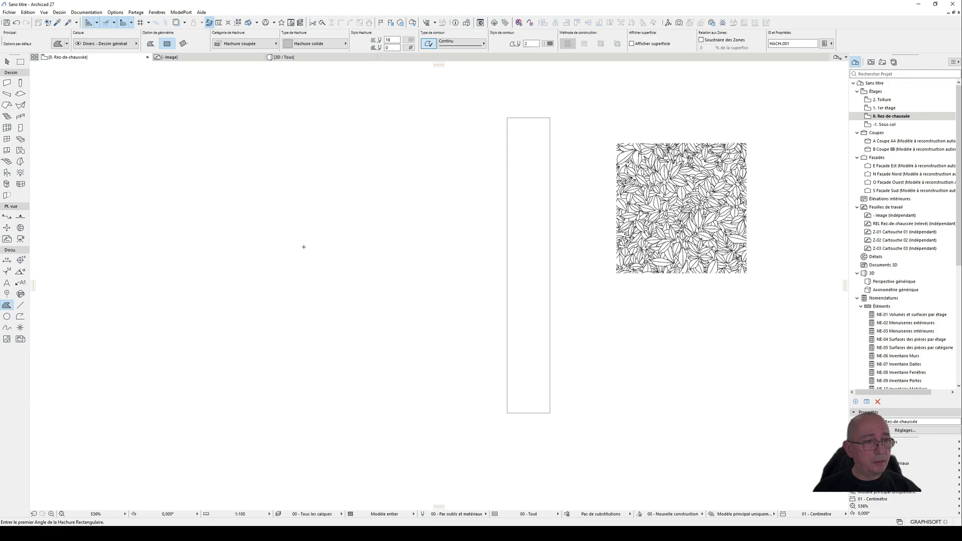
{"action": "left_click", "coordinate": [340, 209]}
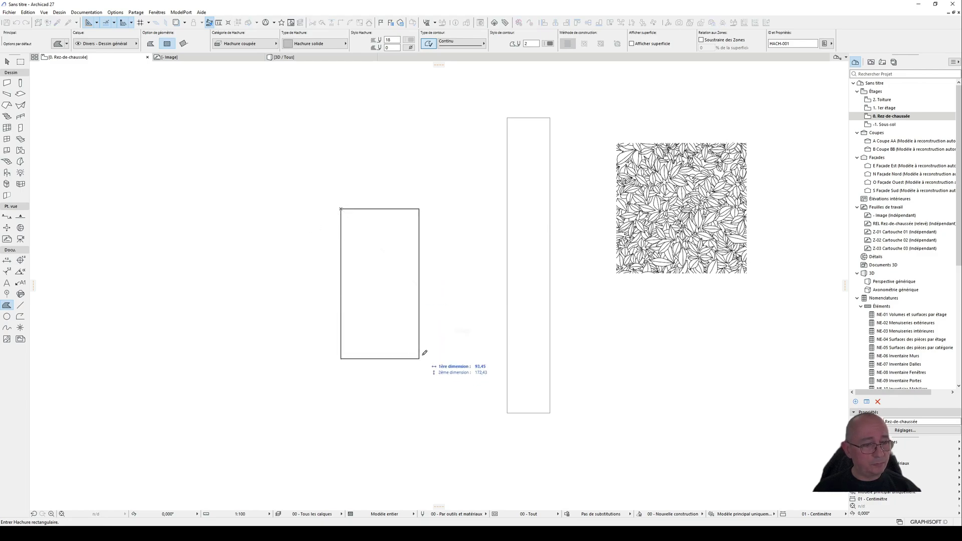
{"action": "key", "text": "Escape"}
{"action": "key", "text": "Escape"}
Step: Draw a rectangular hatch exactly over the 50 cm wide reference rectangle, from corner to opposite corner
{"action": "left_click", "coordinate": [7, 306]}
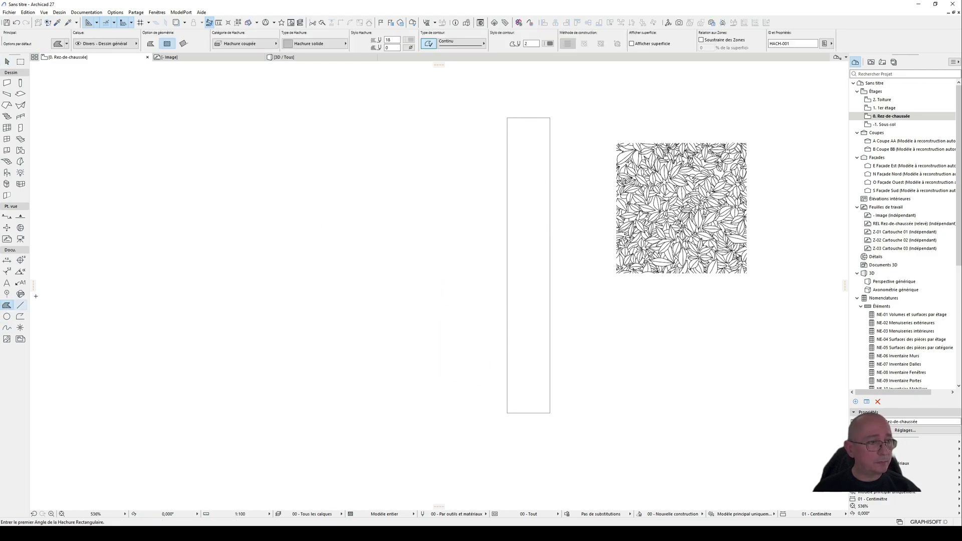
{"action": "left_click", "coordinate": [506, 117]}
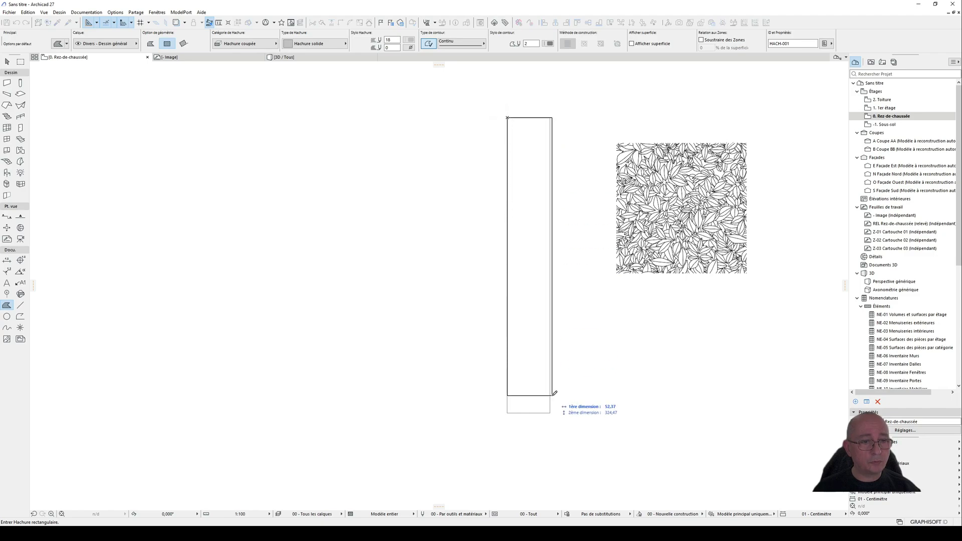
{"action": "left_click", "coordinate": [549, 413]}
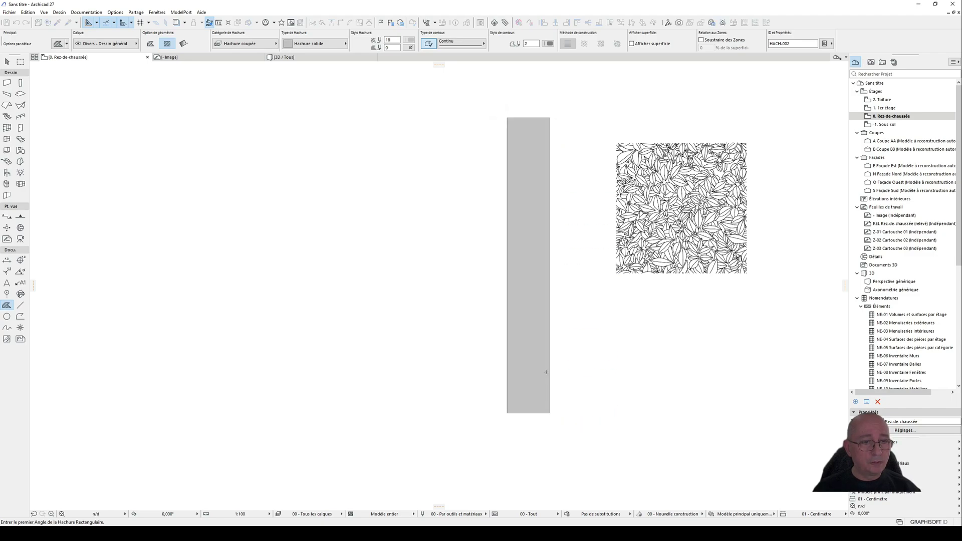
Step: Set the hatch type of the new rectangular hatch to "- Haie" and deselect it
{"action": "left_click", "coordinate": [9, 63]}
{"action": "left_click", "coordinate": [530, 189]}
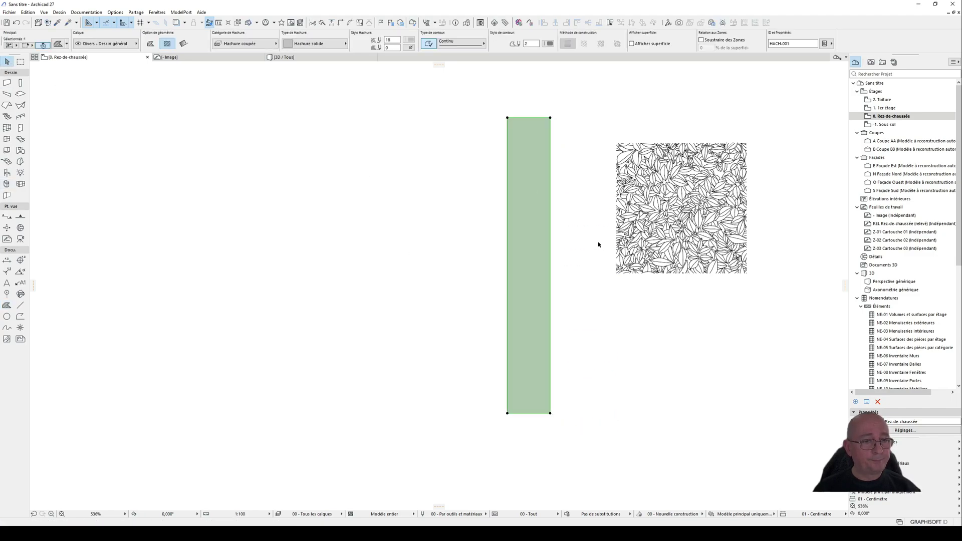
{"action": "left_click", "coordinate": [314, 44]}
{"action": "scroll", "coordinate": [380, 90], "scroll_direction": "up", "scroll_amount": 10}
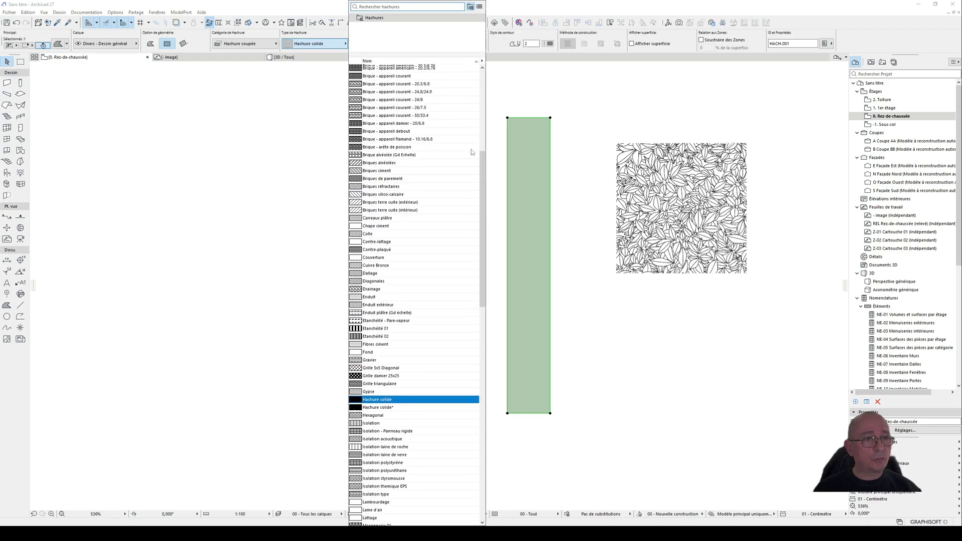
{"action": "left_click_drag", "start_coordinate": [484, 175], "coordinate": [484, 70]}
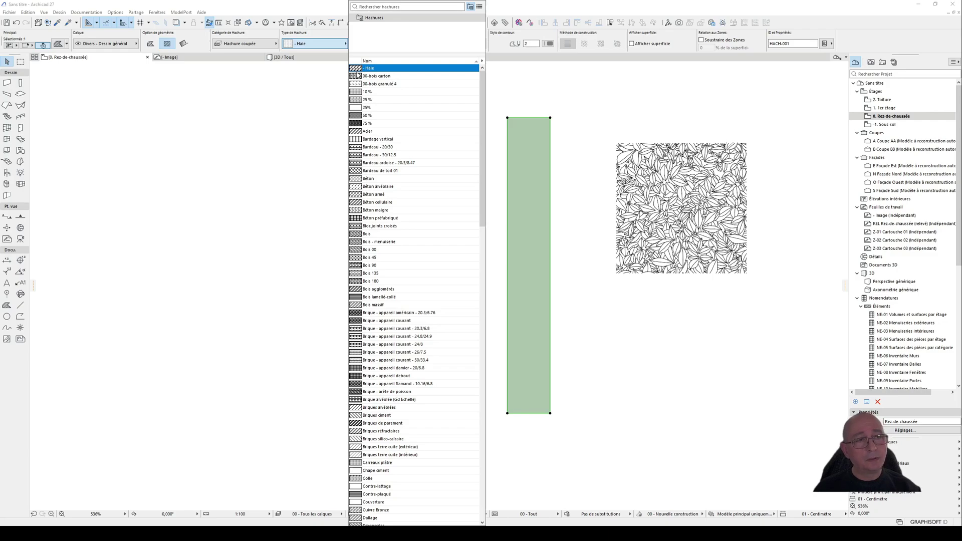
{"action": "left_click", "coordinate": [371, 68]}
{"action": "left_click", "coordinate": [584, 275]}
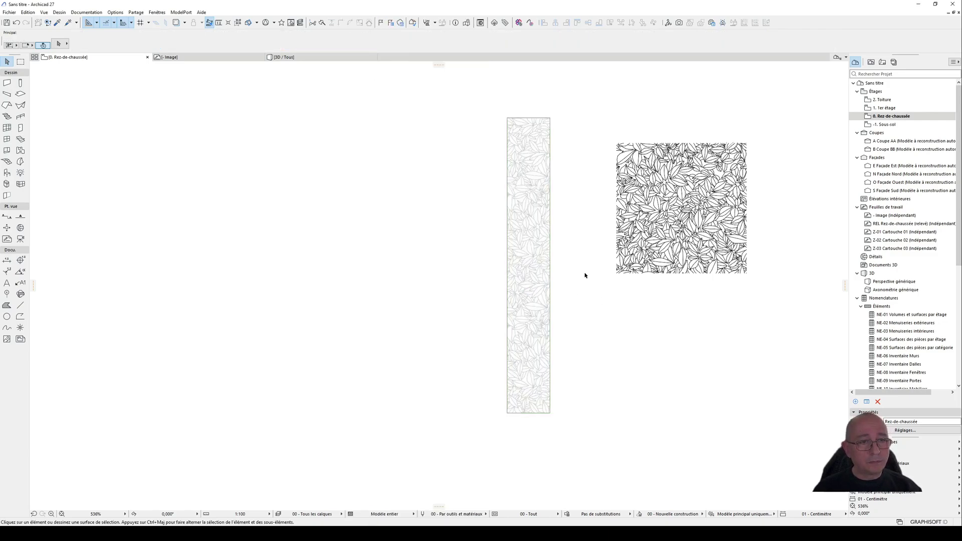
Step: Compare the leaf size in the rectangular "- Haie" hatch with the original leaf lines on the ground floor plan
{"action": "scroll", "coordinate": [537, 148], "scroll_direction": "up", "scroll_amount": 5}
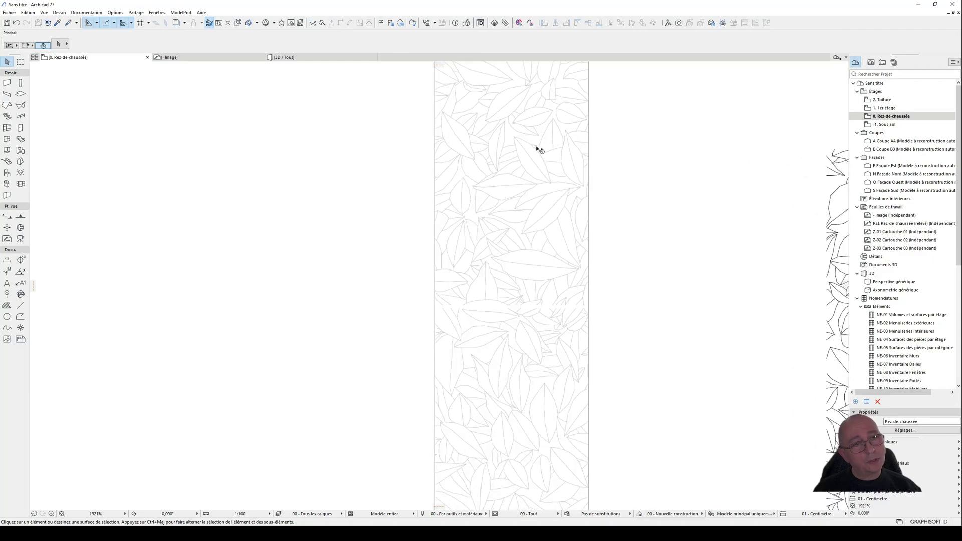
{"action": "scroll", "coordinate": [537, 149], "scroll_direction": "down", "scroll_amount": 3}
{"action": "scroll", "coordinate": [539, 153], "scroll_direction": "down", "scroll_amount": 3}
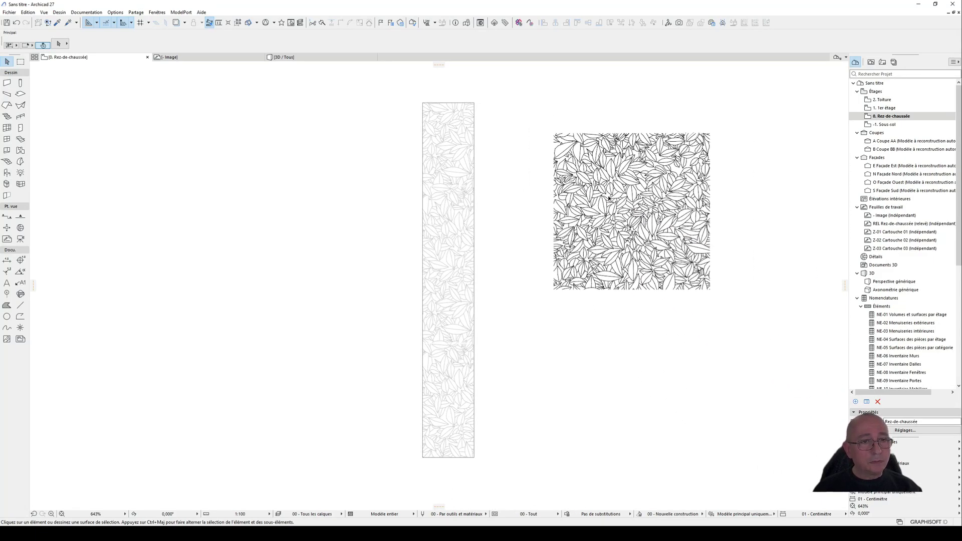
{"action": "left_click", "coordinate": [595, 219]}
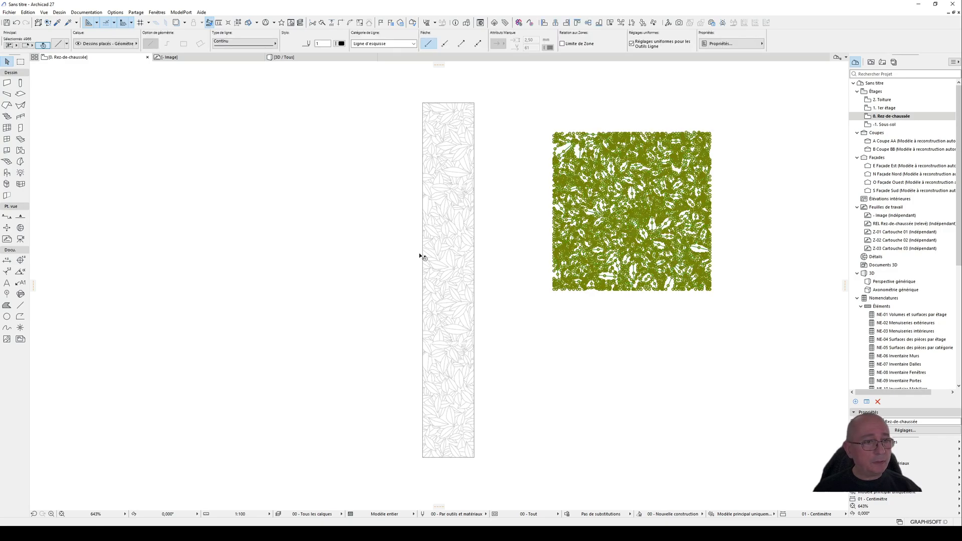
{"action": "middle_click_drag", "start_coordinate": [406, 204], "coordinate": [502, 224]}
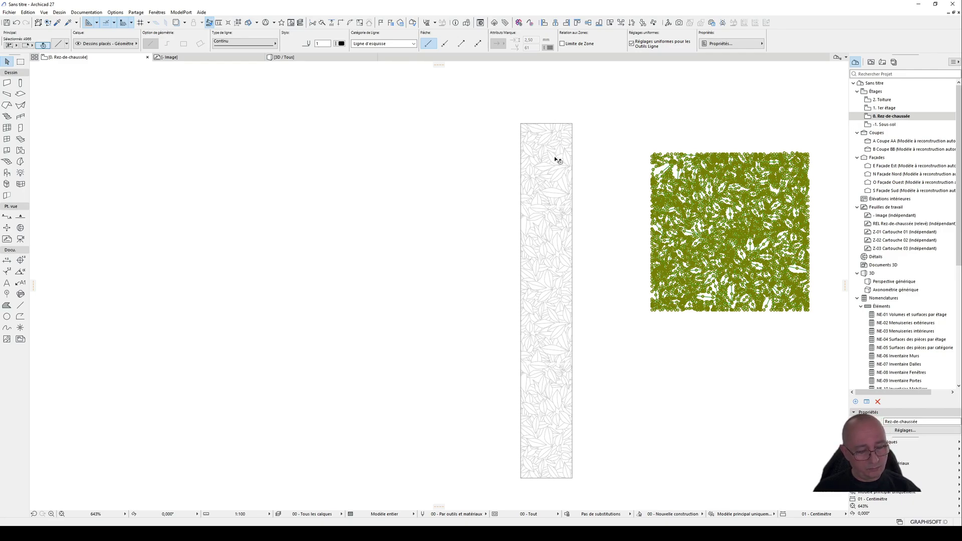
{"action": "key", "text": "F3"}
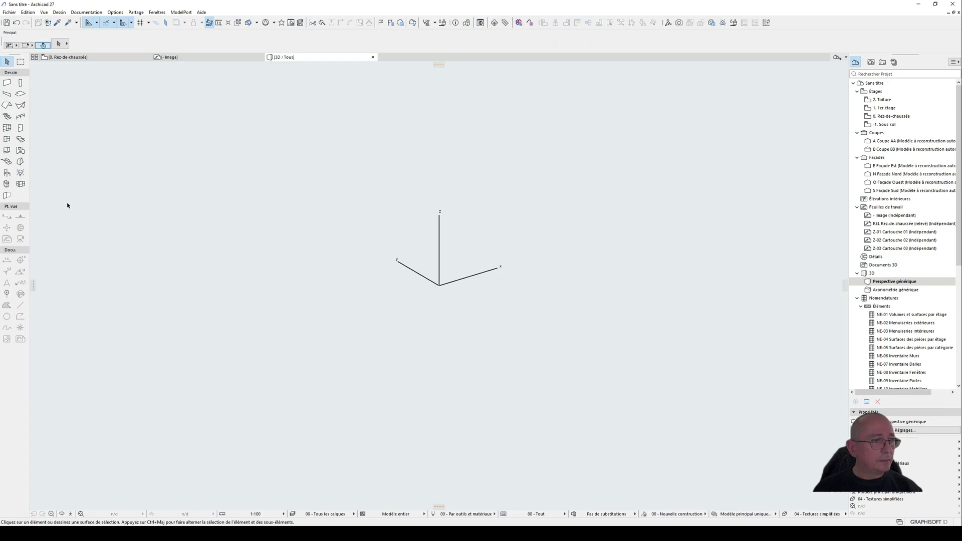
{"action": "left_click", "coordinate": [67, 57]}
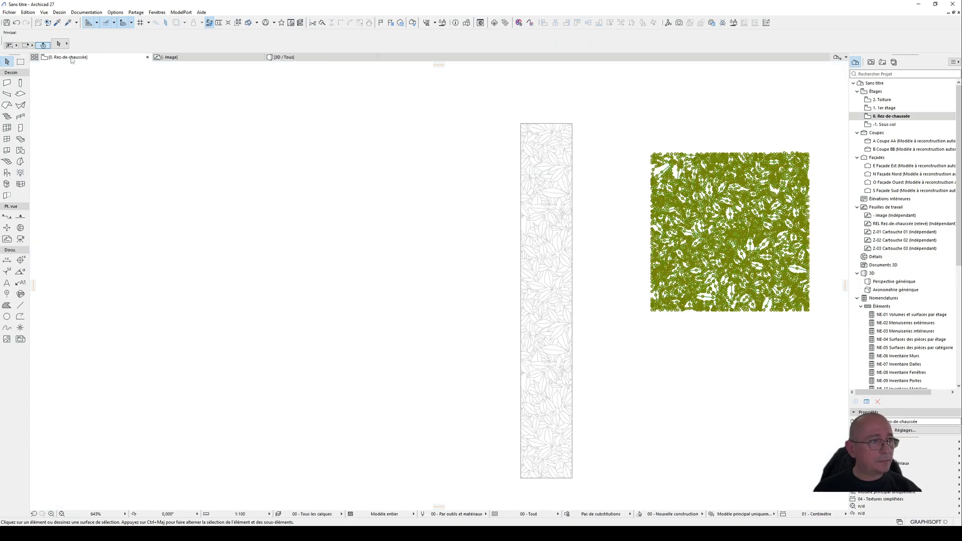
Step: Open the default object settings and browse the personal ArchiCAD library to the Humano folder under Mes personnages
{"action": "double_click", "coordinate": [7, 173]}
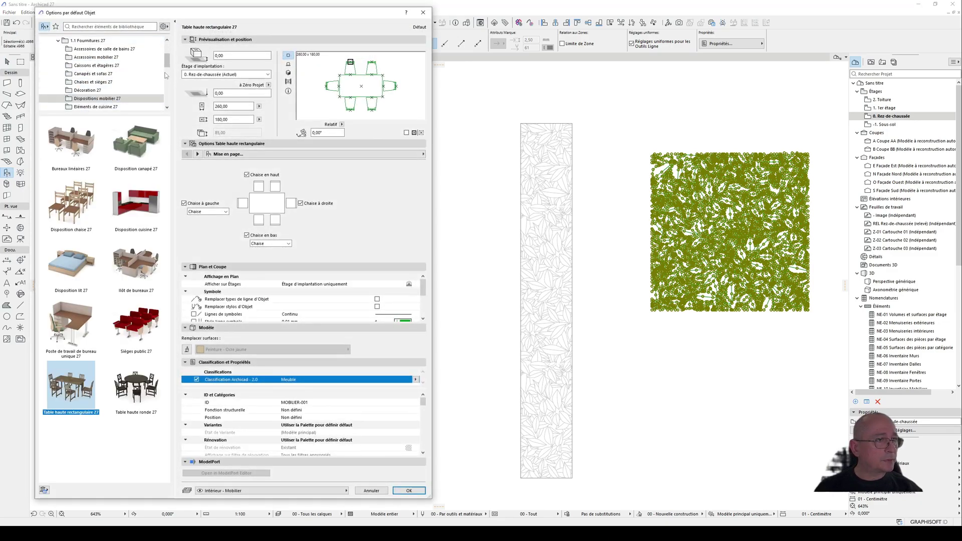
{"action": "scroll", "coordinate": [170, 83], "scroll_direction": "down", "scroll_amount": 5}
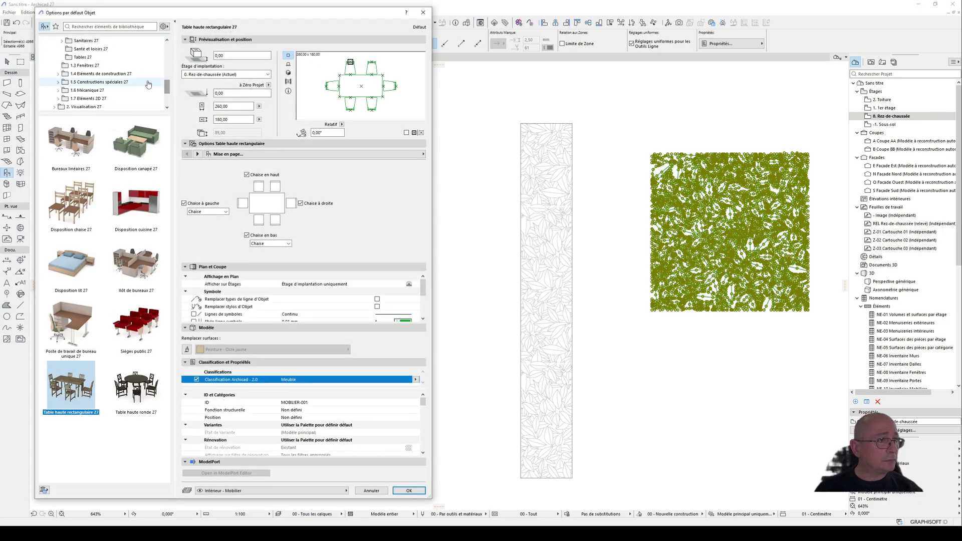
{"action": "scroll", "coordinate": [72, 73], "scroll_direction": "up", "scroll_amount": 1}
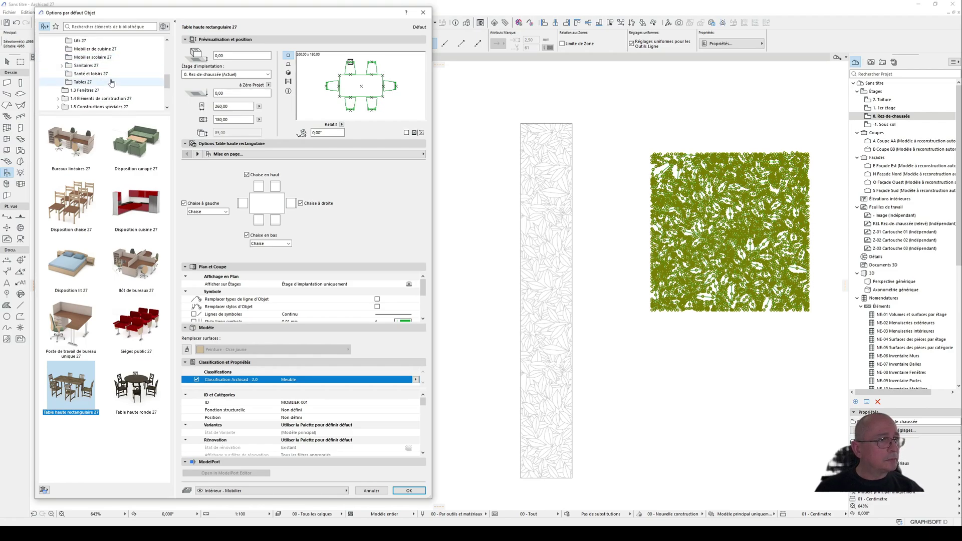
{"action": "scroll", "coordinate": [63, 96], "scroll_direction": "down", "scroll_amount": 5}
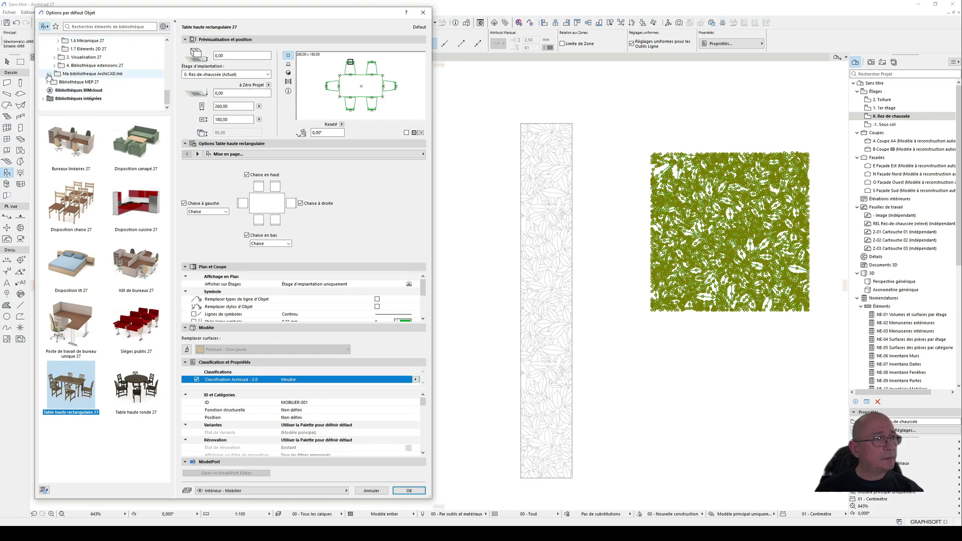
{"action": "left_click", "coordinate": [50, 74]}
{"action": "scroll", "coordinate": [75, 98], "scroll_direction": "down", "scroll_amount": 3}
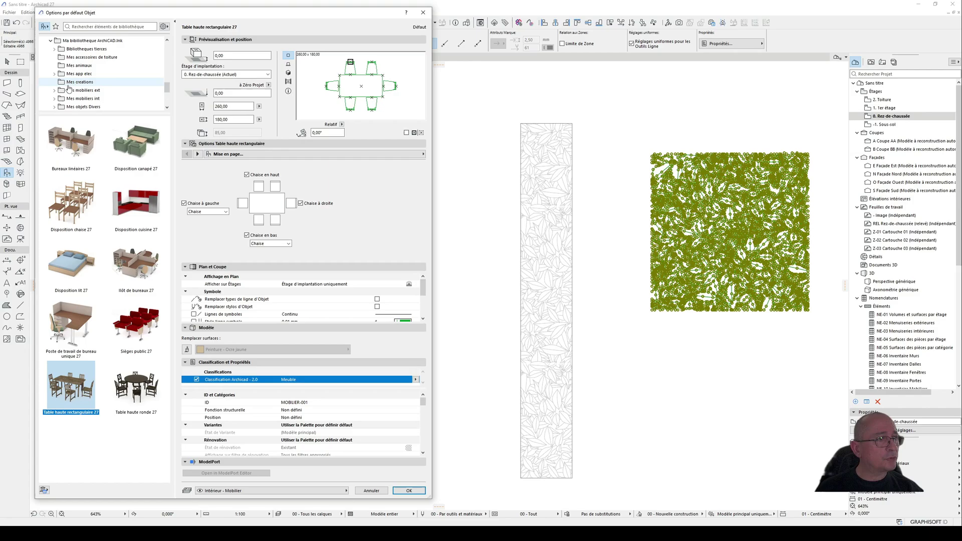
{"action": "left_click", "coordinate": [54, 82]}
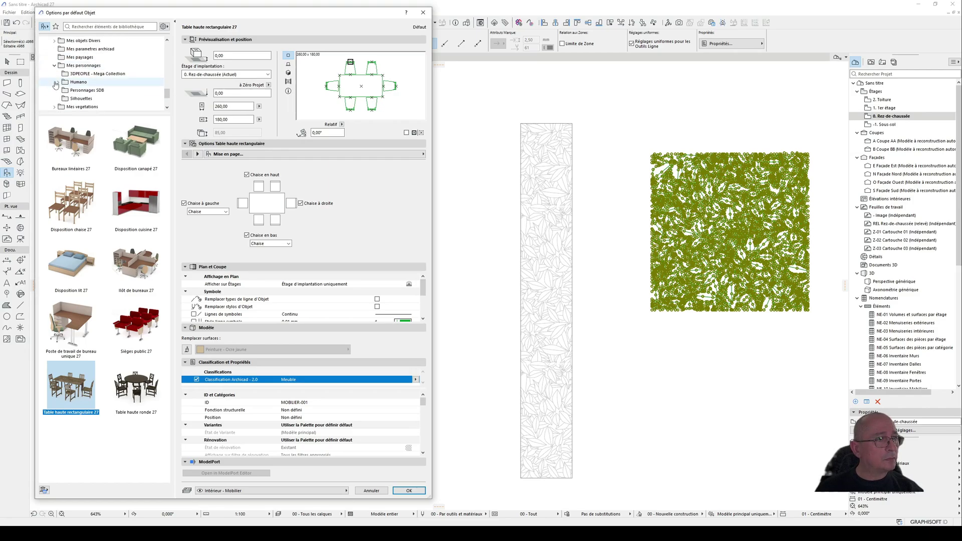
{"action": "left_click", "coordinate": [58, 82]}
{"action": "scroll", "coordinate": [90, 88], "scroll_direction": "down", "scroll_amount": 2}
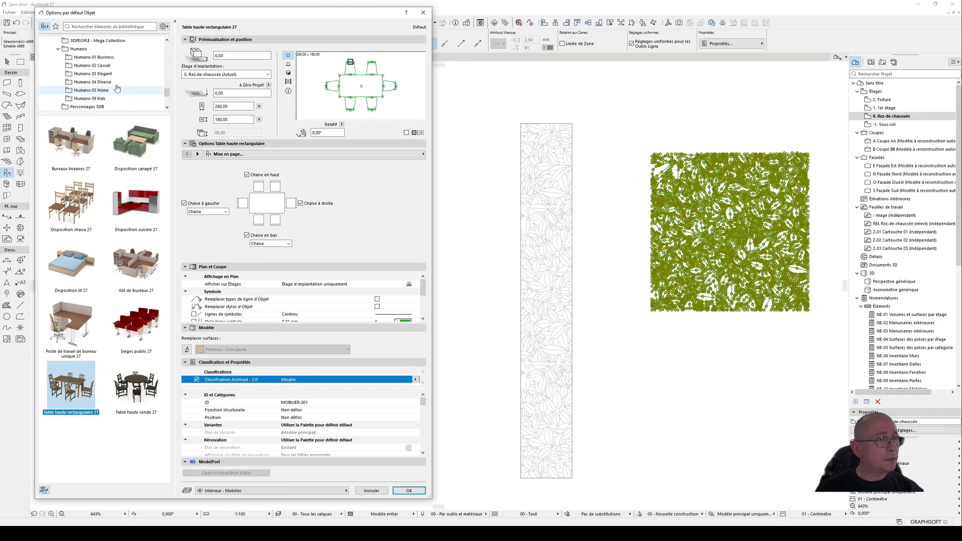
Step: Choose the Humano 02 Casual 12 figure as the object and place it on the plan just left of the rectangular hatch
{"action": "left_click", "coordinate": [92, 65]}
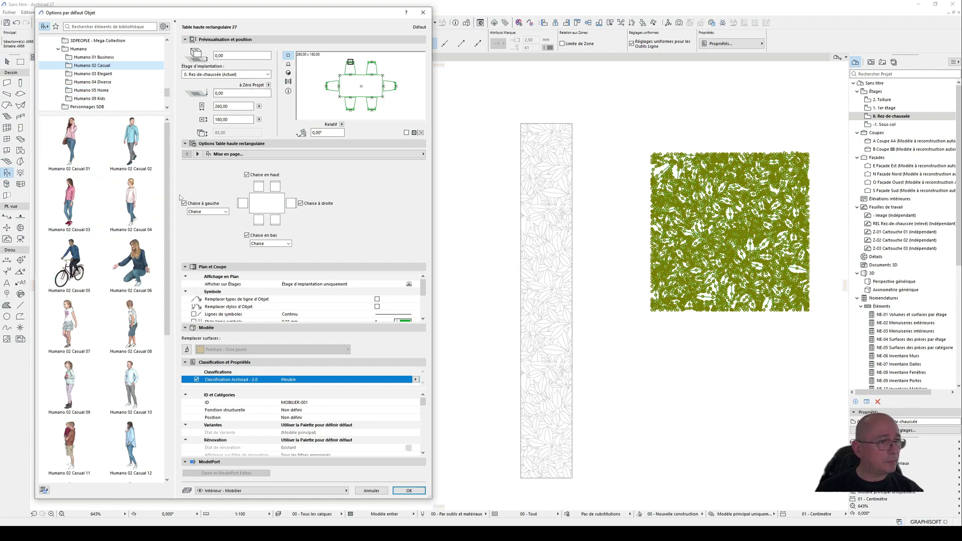
{"action": "left_click", "coordinate": [105, 82]}
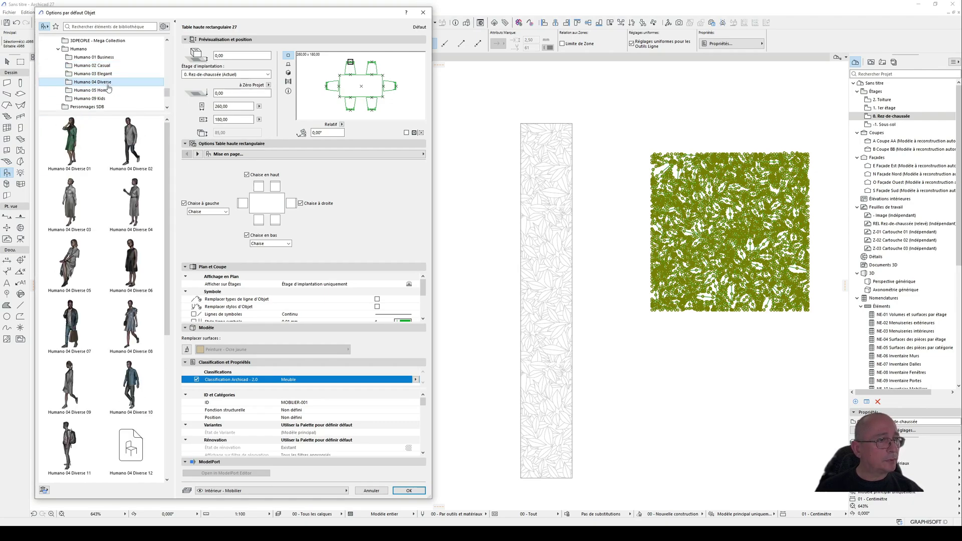
{"action": "left_click", "coordinate": [92, 65]}
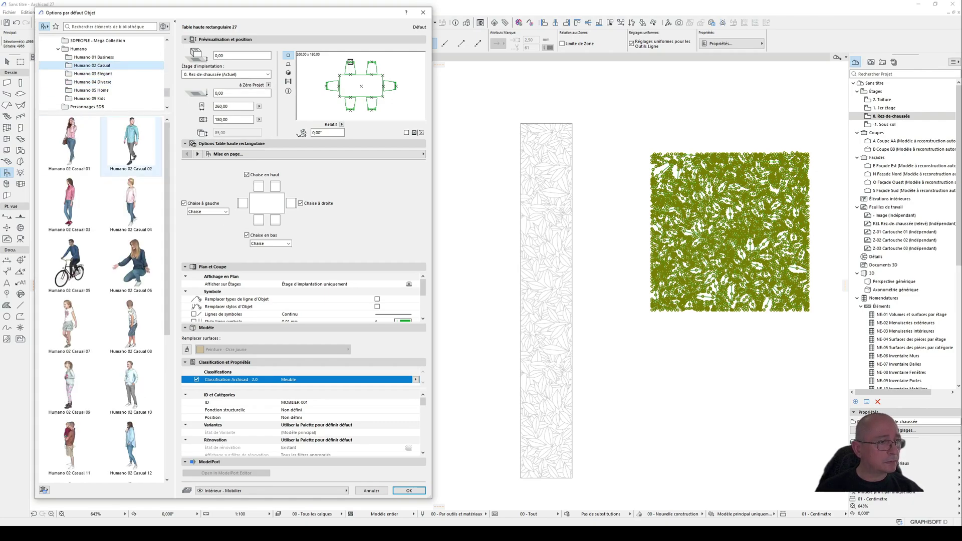
{"action": "scroll", "coordinate": [128, 245], "scroll_direction": "down", "scroll_amount": 3}
{"action": "scroll", "coordinate": [149, 211], "scroll_direction": "down", "scroll_amount": 3}
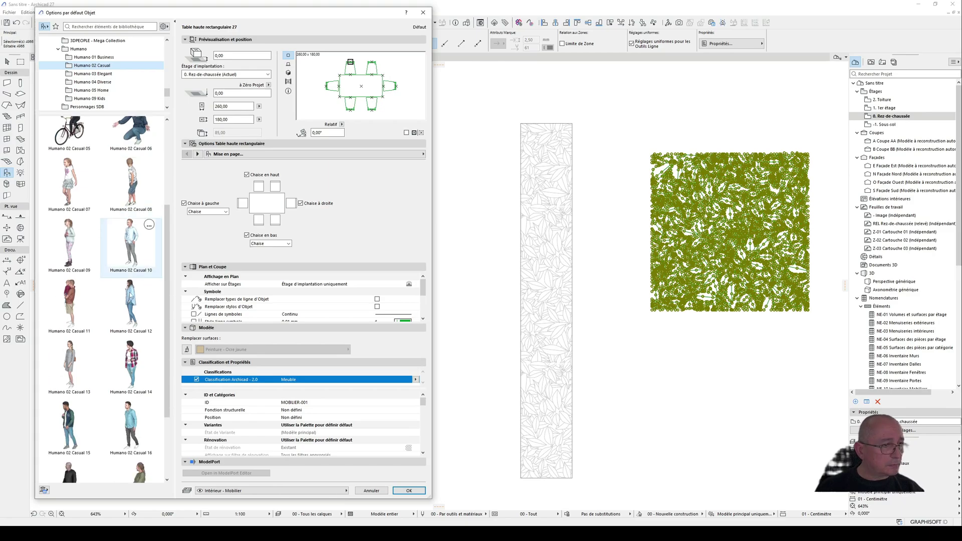
{"action": "left_click", "coordinate": [131, 303]}
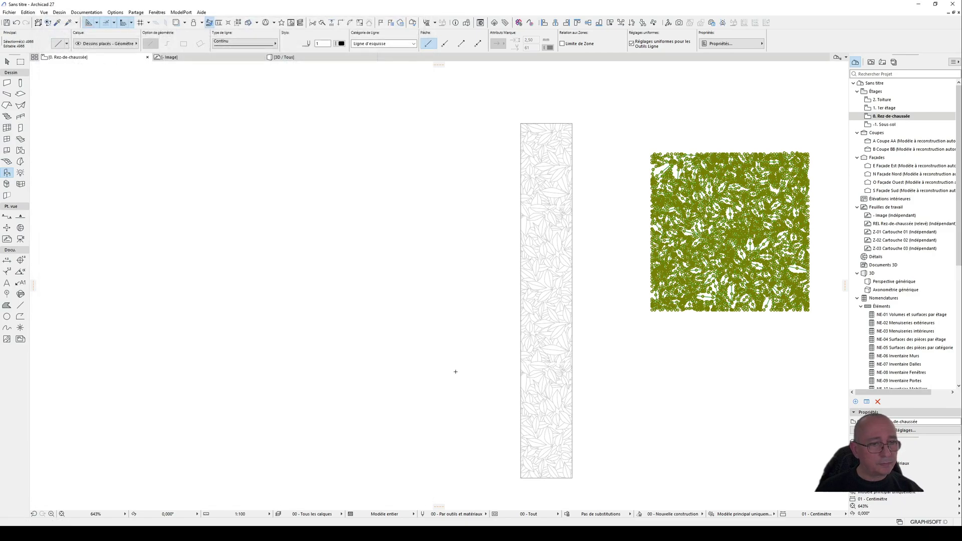
{"action": "left_click", "coordinate": [409, 490]}
{"action": "left_click", "coordinate": [440, 312]}
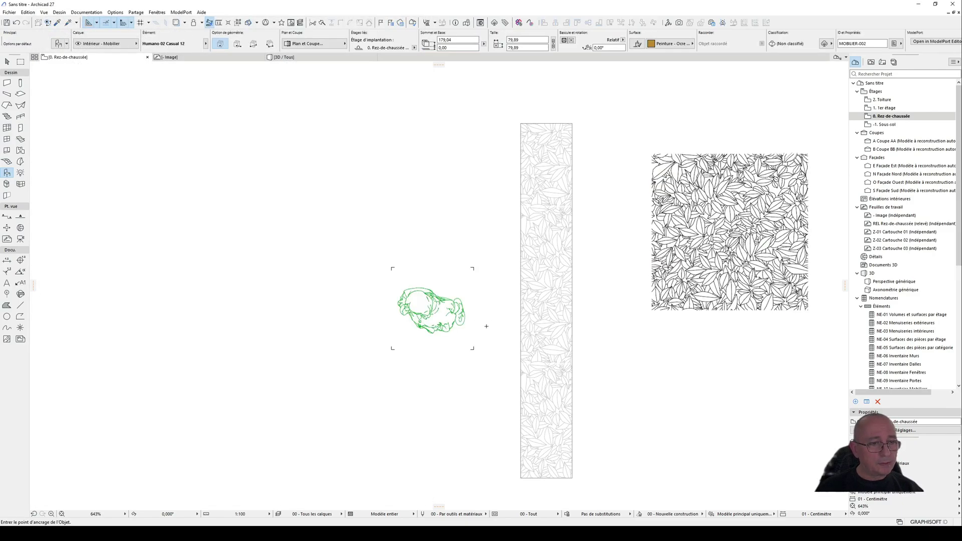
Step: Compare the leaf size of the rectangular hatch with the figure placed beside it
{"action": "left_click", "coordinate": [7, 61]}
{"action": "scroll", "coordinate": [448, 315], "scroll_direction": "up", "scroll_amount": 3}
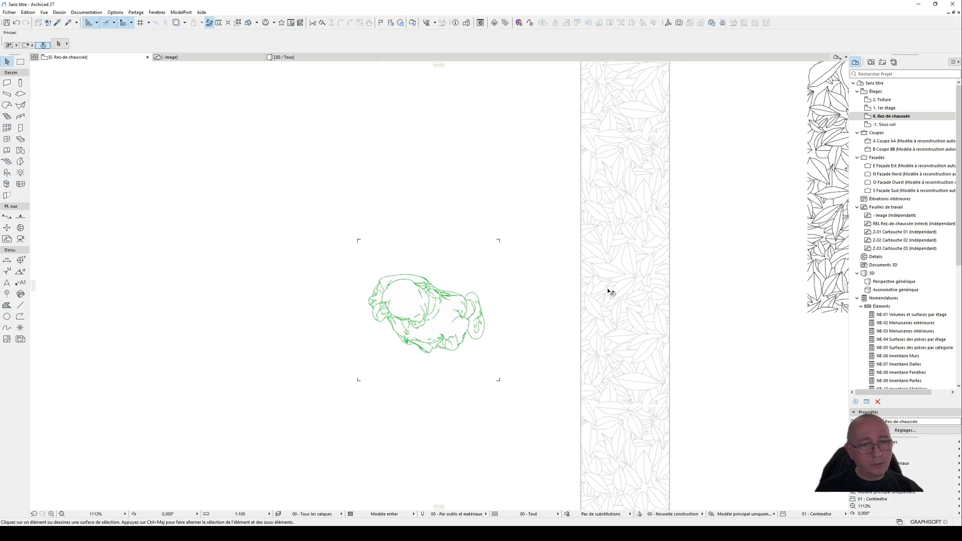
{"action": "scroll", "coordinate": [396, 277], "scroll_direction": "down", "scroll_amount": 1}
{"action": "scroll", "coordinate": [396, 277], "scroll_direction": "down", "scroll_amount": 3}
{"action": "left_click", "coordinate": [500, 242]}
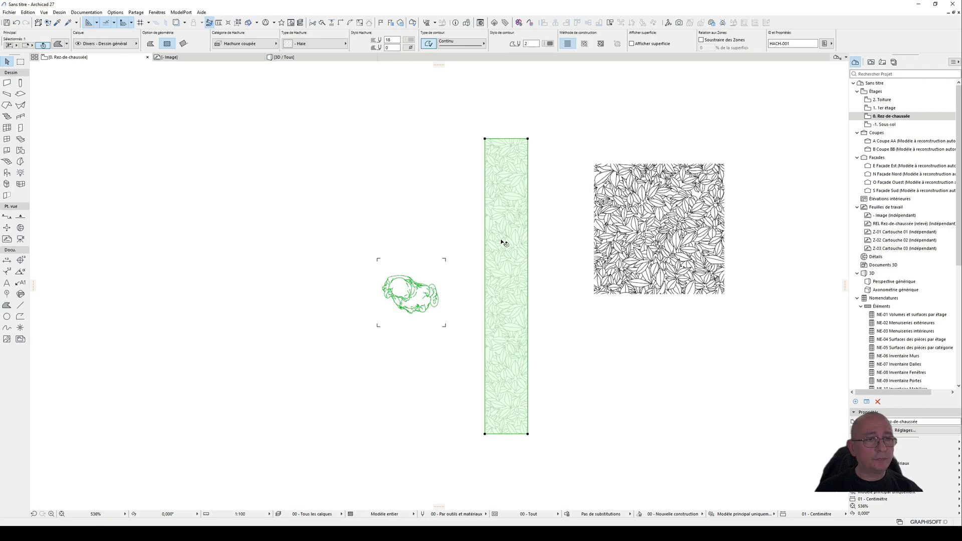
{"action": "left_click", "coordinate": [359, 141]}
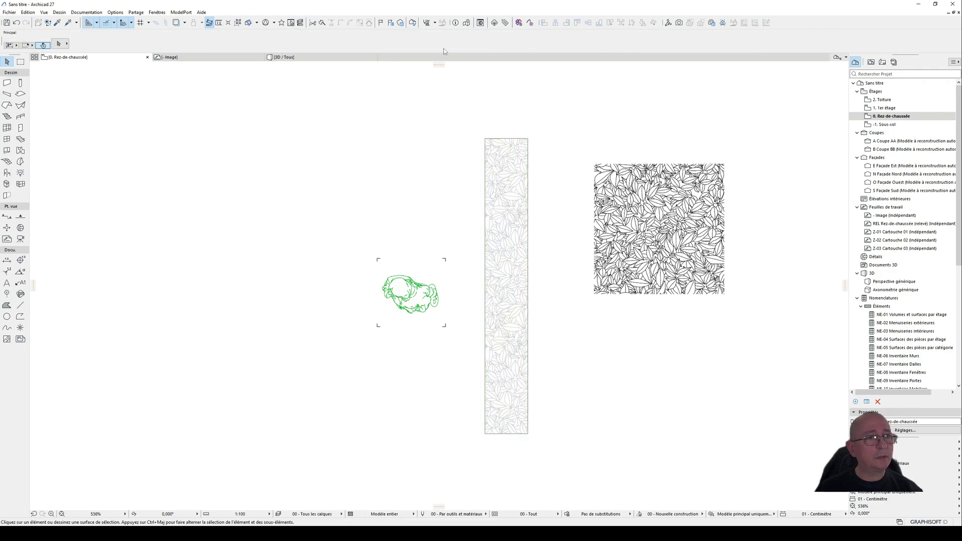
Step: Set the horizontal and vertical scale of the "- Haie" hatch attribute to 0,80 and check the pattern on the rectangle
{"action": "left_click", "coordinate": [435, 22]}
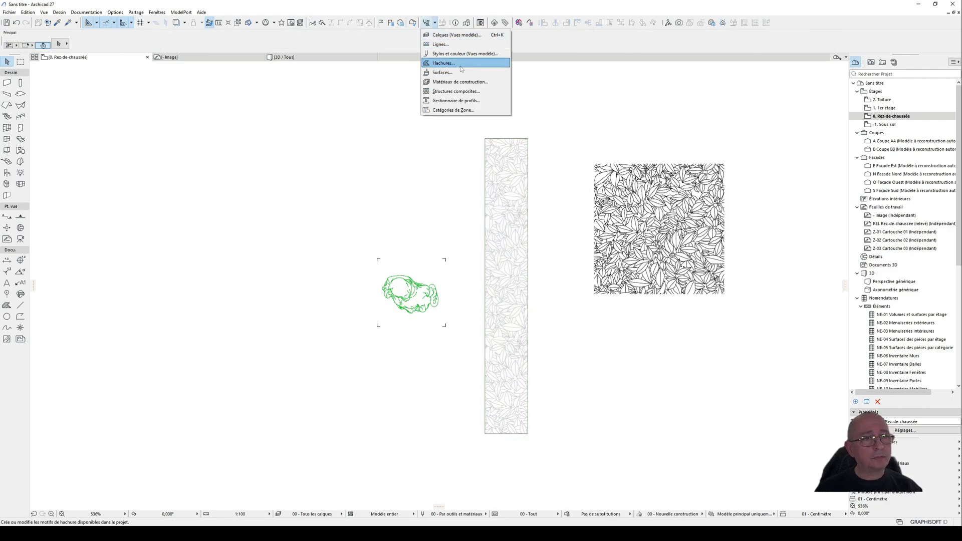
{"action": "left_click", "coordinate": [443, 64]}
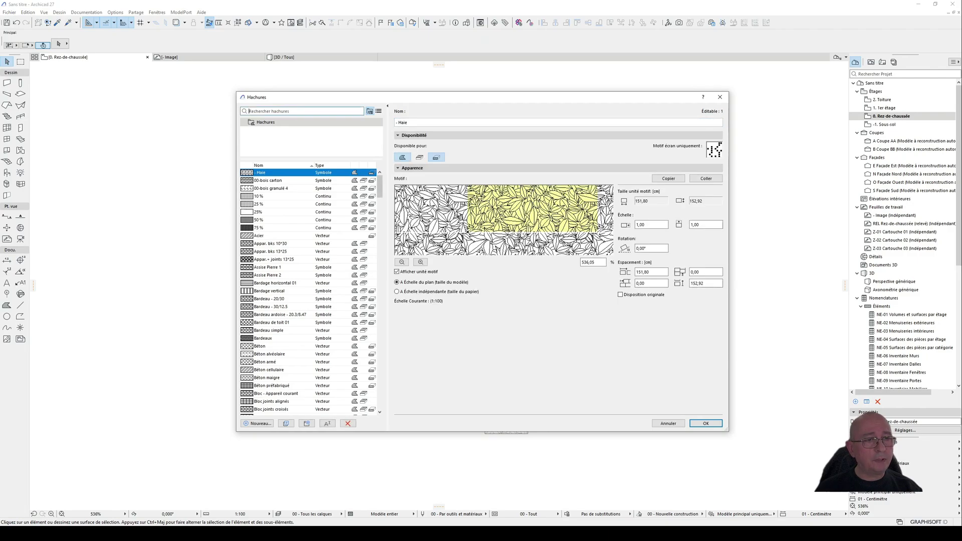
{"action": "left_click", "coordinate": [644, 224]}
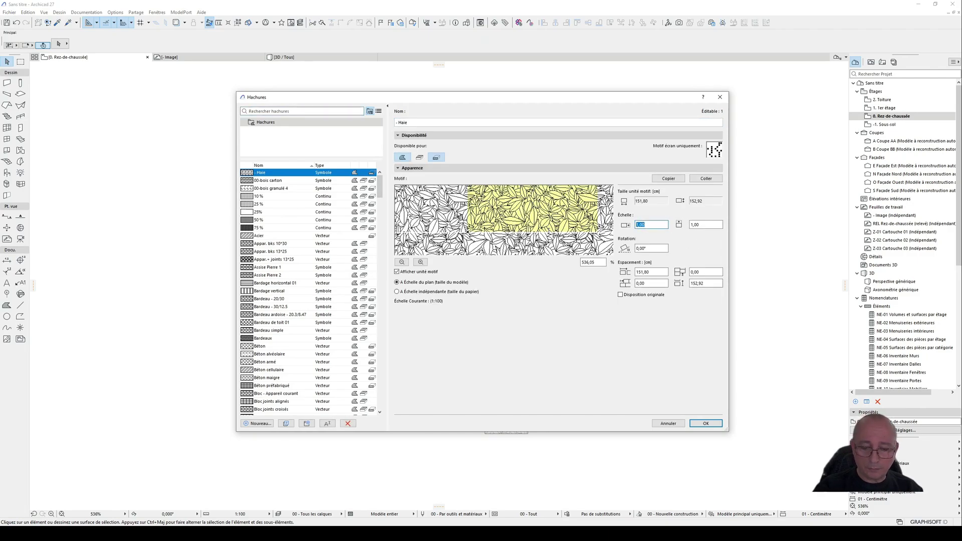
{"action": "type", "text": ",8"}
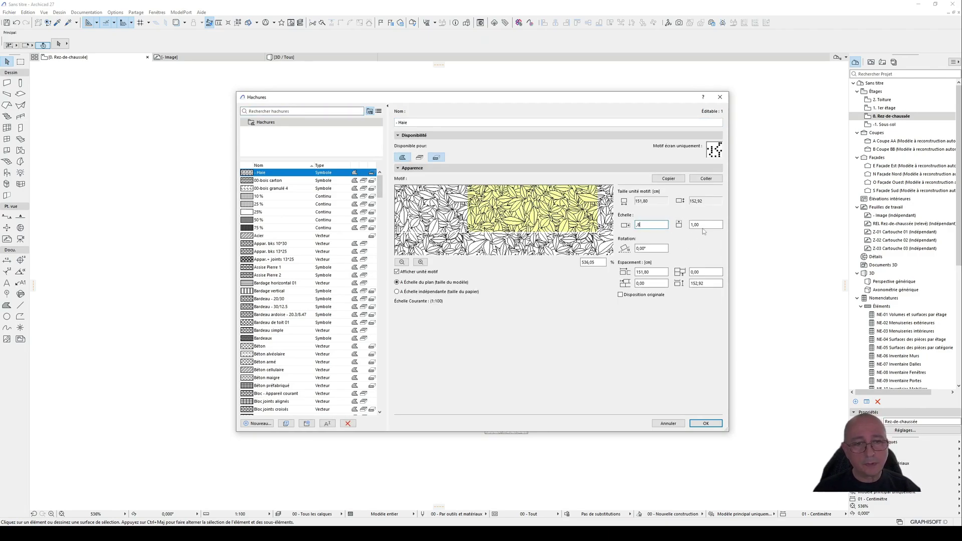
{"action": "key", "text": "Tab"}
{"action": "type", "text": ","}
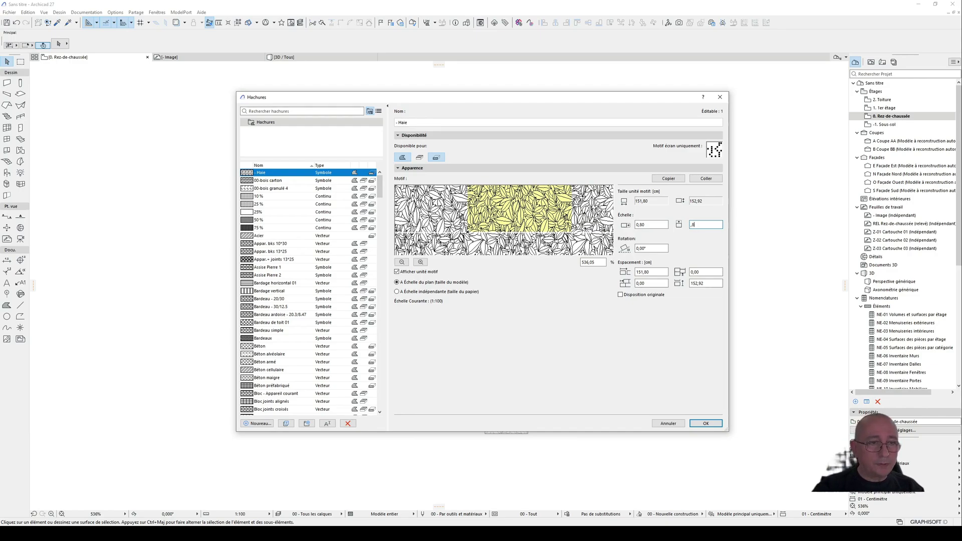
{"action": "type", "text": "8"}
{"action": "key", "text": "Return"}
{"action": "scroll", "coordinate": [509, 227], "scroll_direction": "up", "scroll_amount": 3}
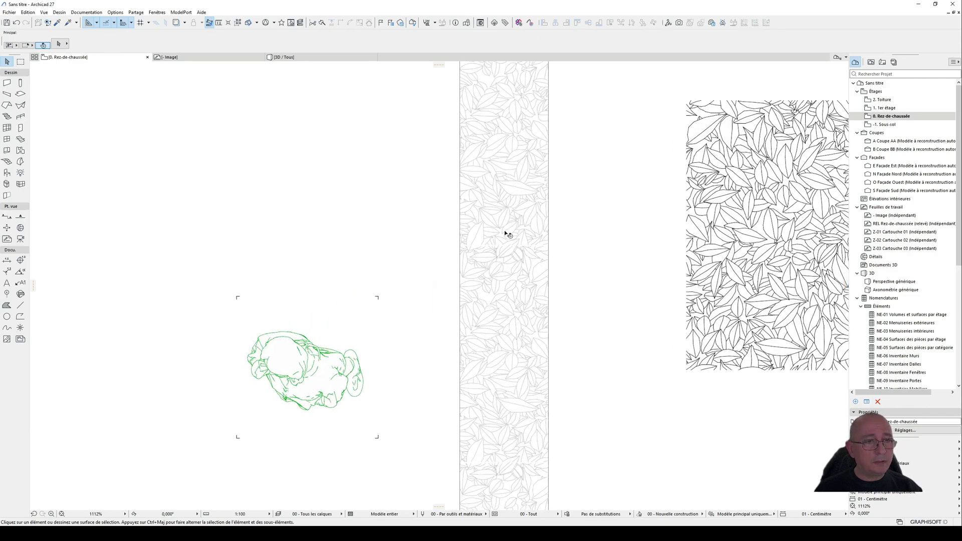
{"action": "scroll", "coordinate": [504, 319], "scroll_direction": "down", "scroll_amount": 3}
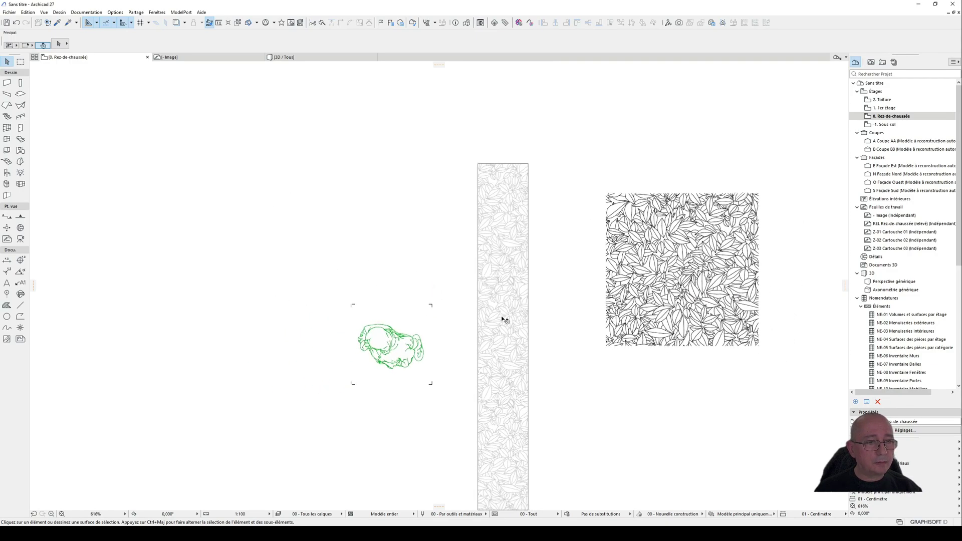
Step: Move the human figure up and closer to the left edge of the rectangular hatch, and deselect it
{"action": "left_click", "coordinate": [407, 346]}
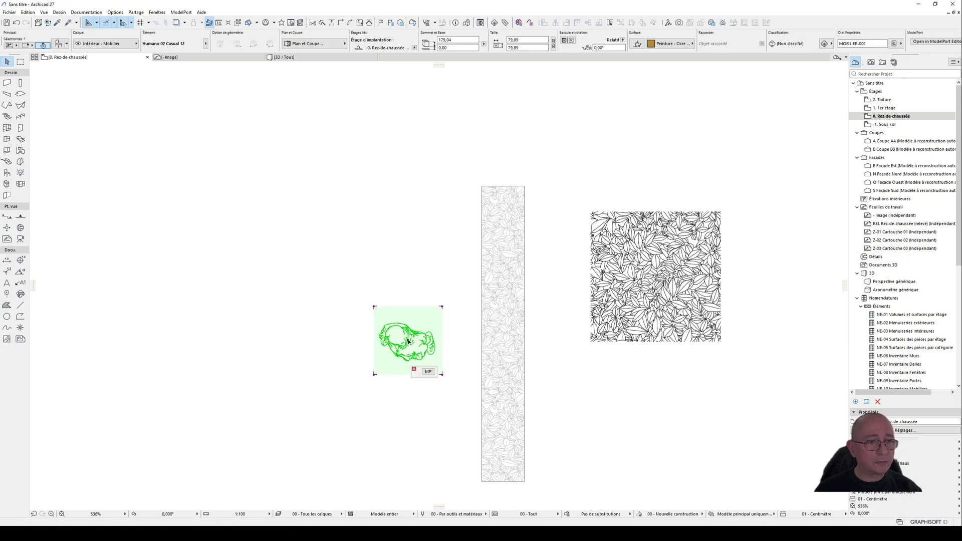
{"action": "left_click_drag", "start_coordinate": [407, 346], "coordinate": [430, 258]}
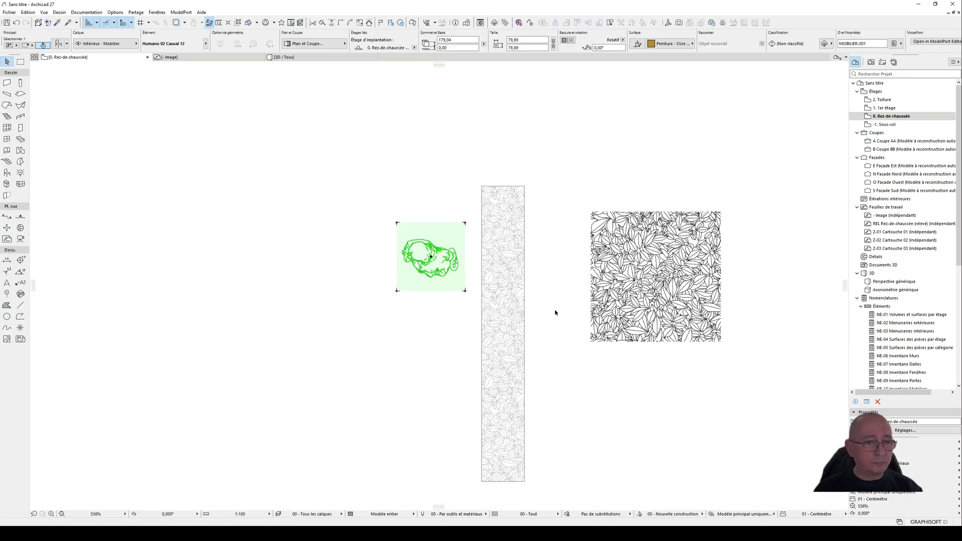
{"action": "middle_click_drag", "start_coordinate": [585, 358], "coordinate": [626, 311]}
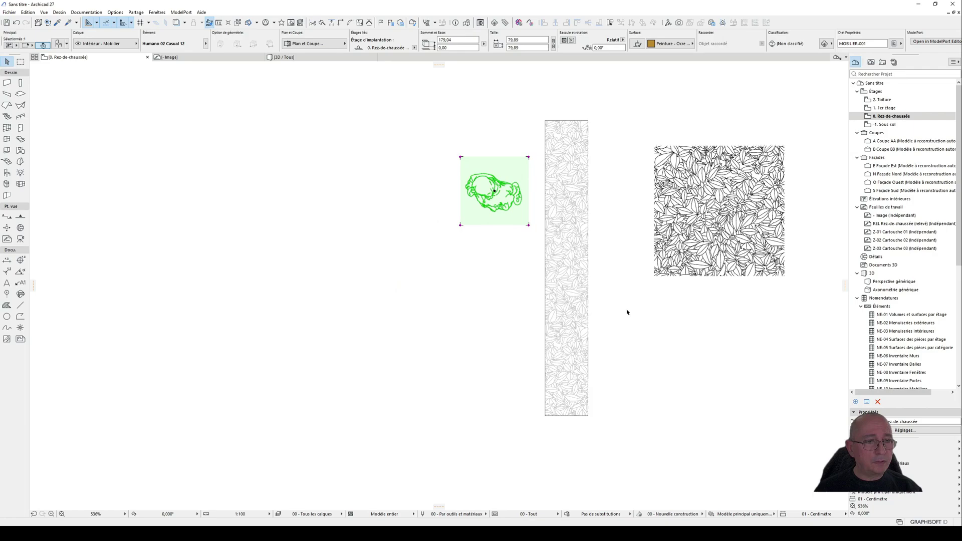
{"action": "left_click", "coordinate": [617, 353]}
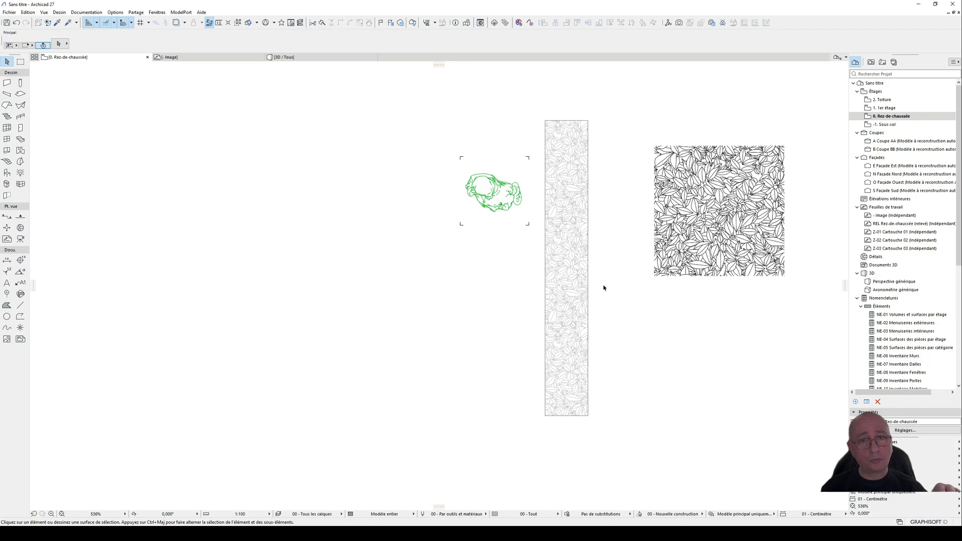
Step: Switch the default wall to a basic single-material structure and set its thickness to 50 cm
{"action": "scroll", "coordinate": [659, 301], "scroll_direction": "down", "scroll_amount": 2}
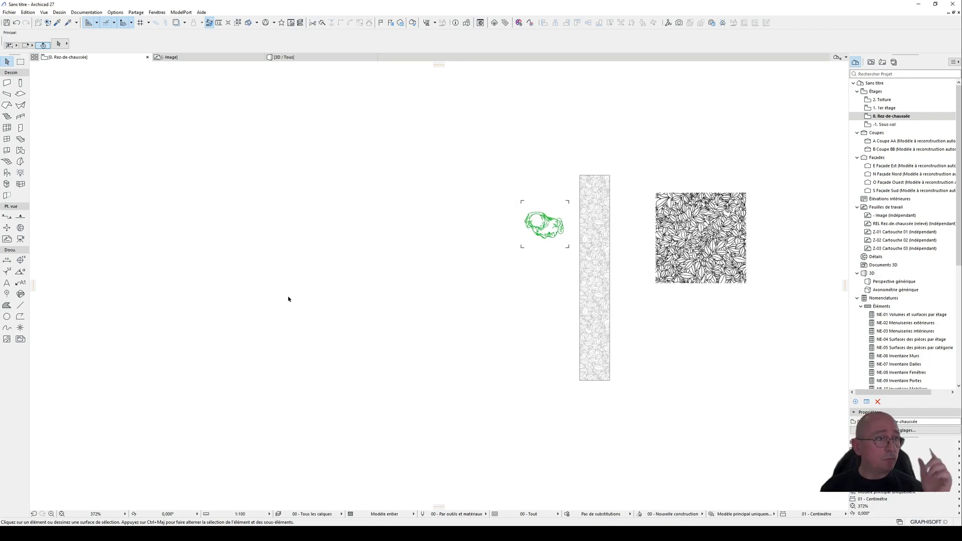
{"action": "left_click", "coordinate": [6, 83]}
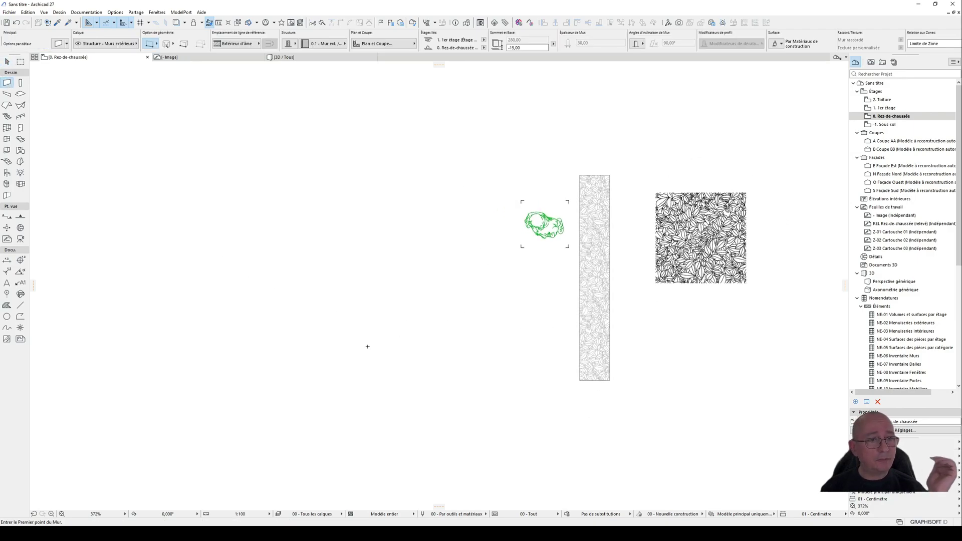
{"action": "double_click", "coordinate": [7, 83]}
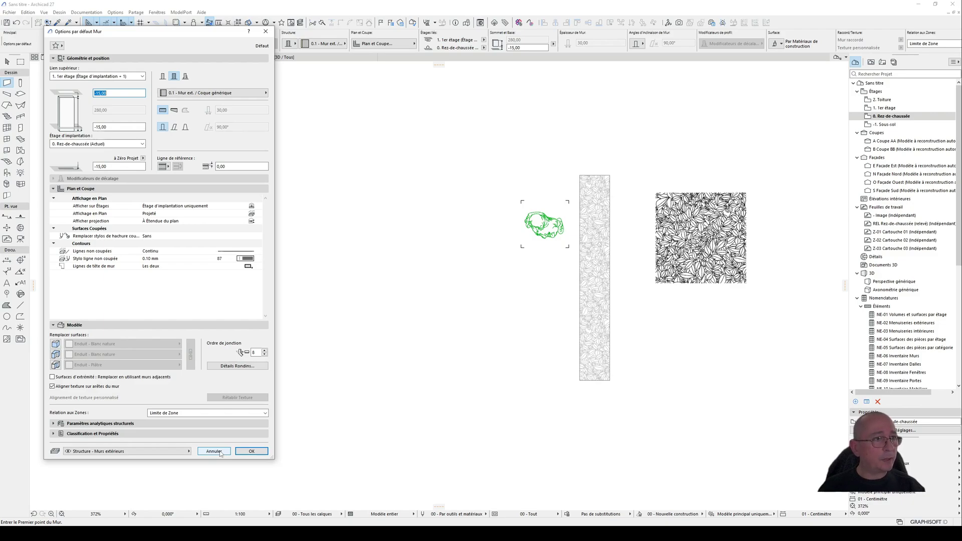
{"action": "left_click", "coordinate": [162, 76]}
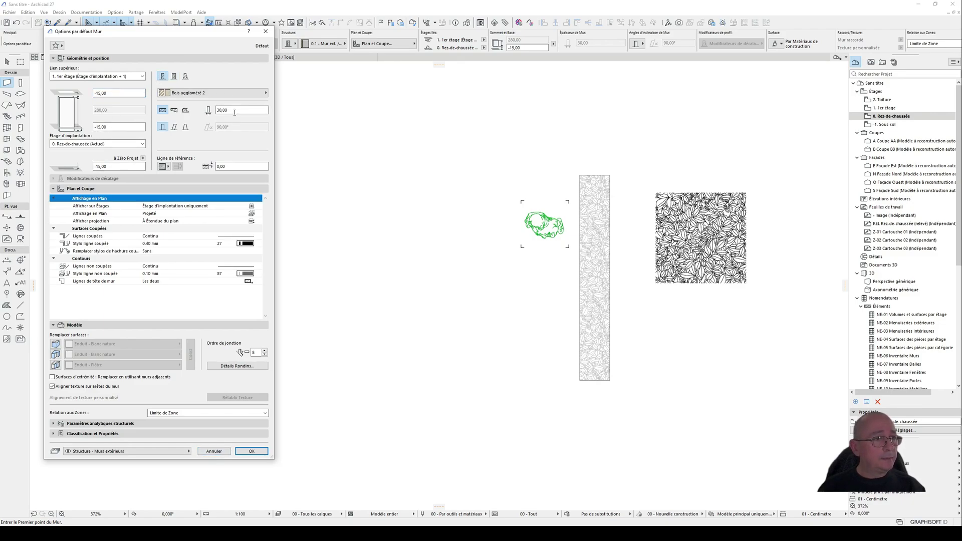
{"action": "double_click", "coordinate": [234, 110]}
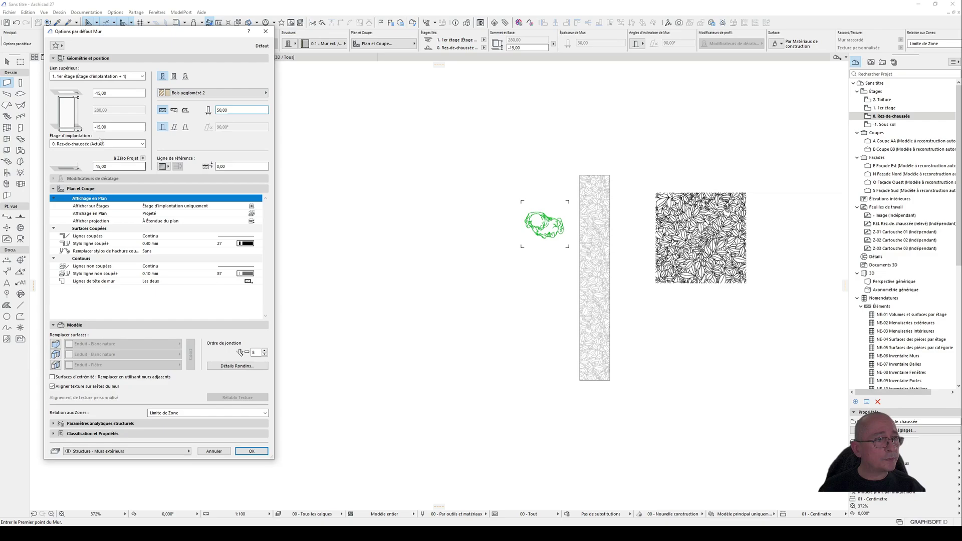
Step: Set the default wall's base and top offsets to 0, its top link to Non lié and its height to 150 cm
{"action": "double_click", "coordinate": [119, 127]}
{"action": "type", "text": "0"}
{"action": "double_click", "coordinate": [114, 93]}
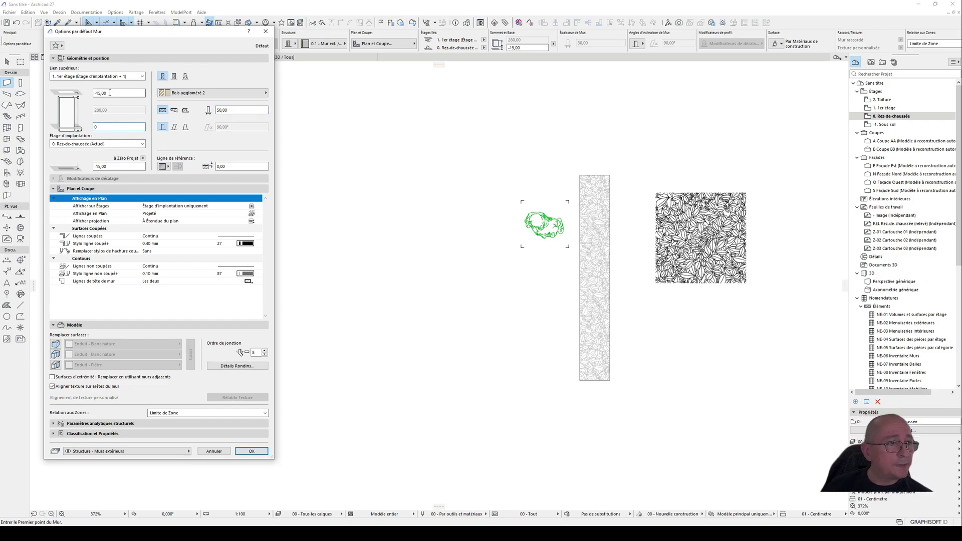
{"action": "type", "text": "0"}
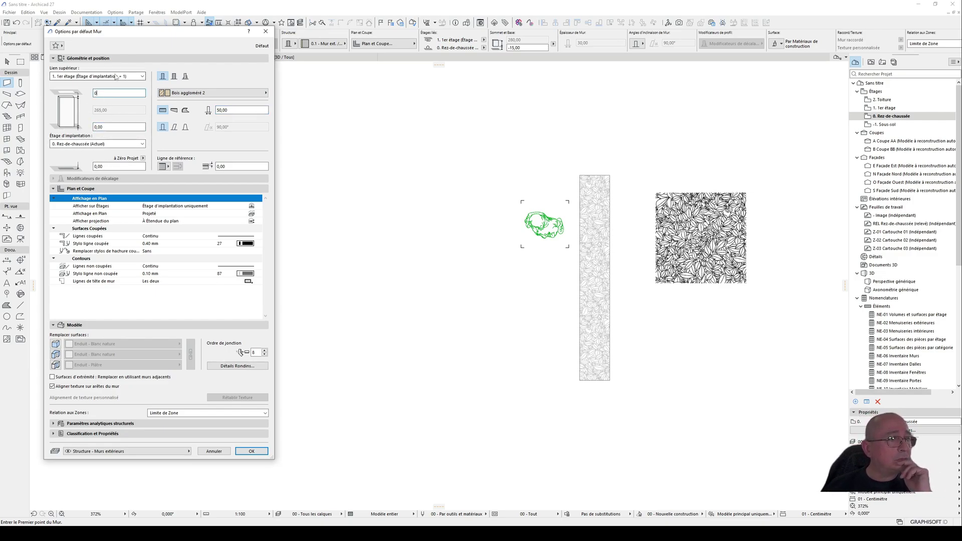
{"action": "left_click", "coordinate": [116, 76]}
{"action": "left_click", "coordinate": [114, 117]}
{"action": "key", "text": "Tab"}
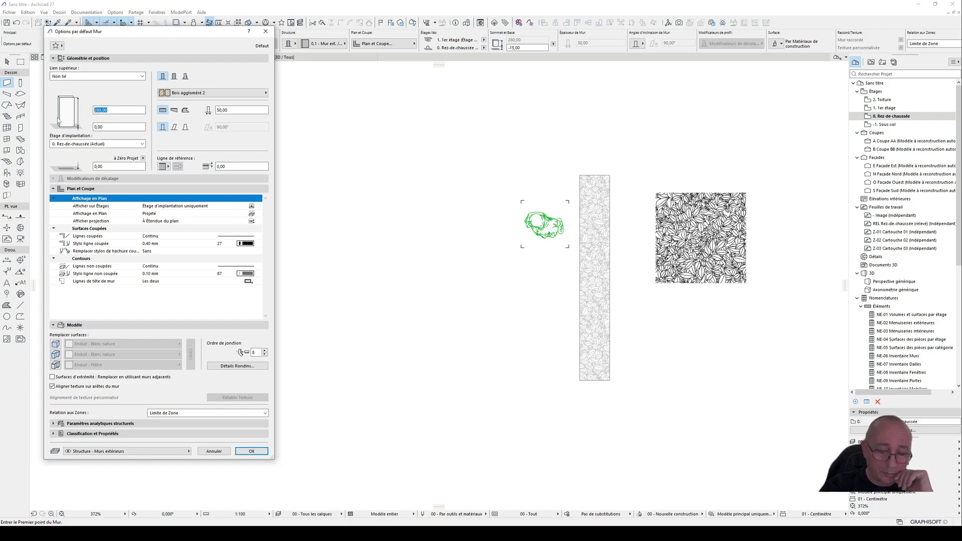
{"action": "type", "text": "15"}
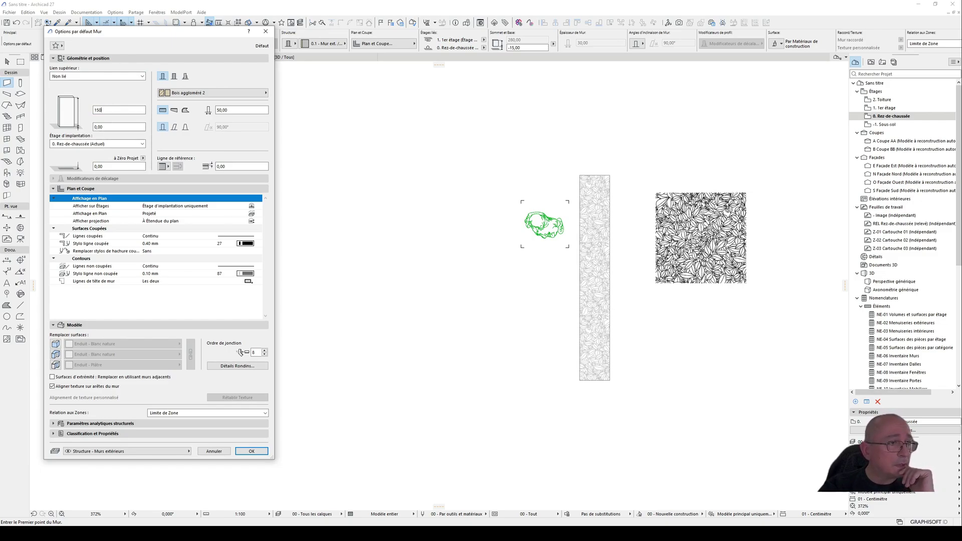
{"action": "left_click", "coordinate": [245, 452]}
Step: Draw a vertical wall about 450 cm long on the plan, left of the human figure
{"action": "left_click", "coordinate": [461, 420]}
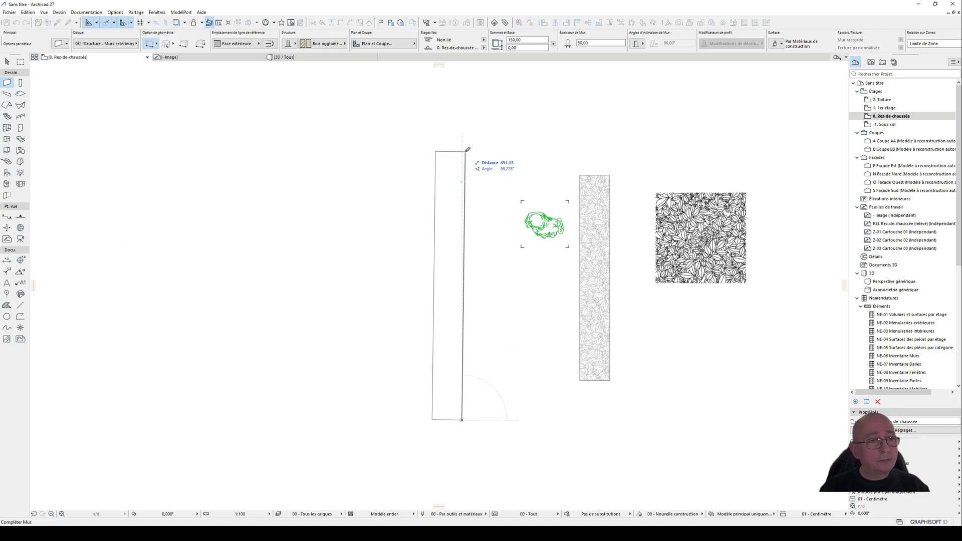
{"action": "left_click", "coordinate": [464, 150]}
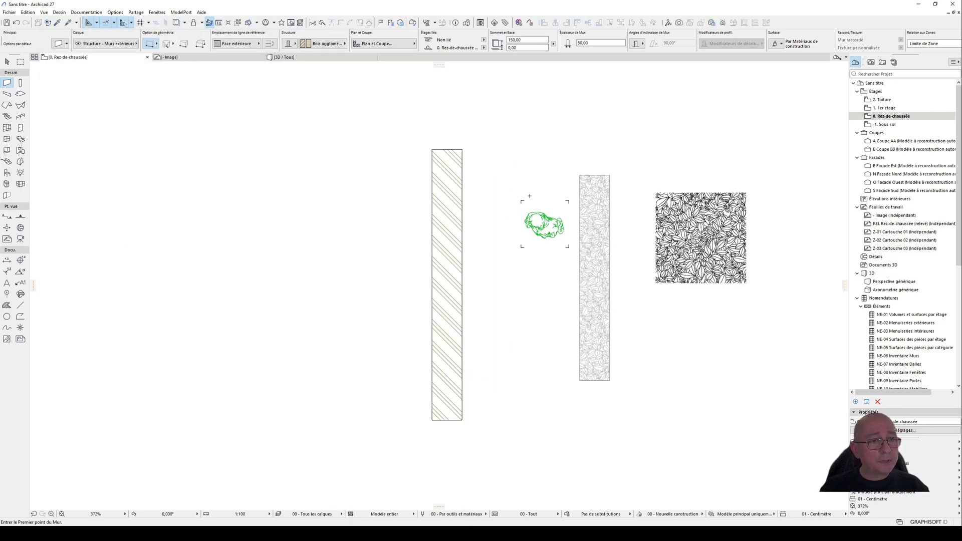
{"action": "left_click", "coordinate": [8, 62]}
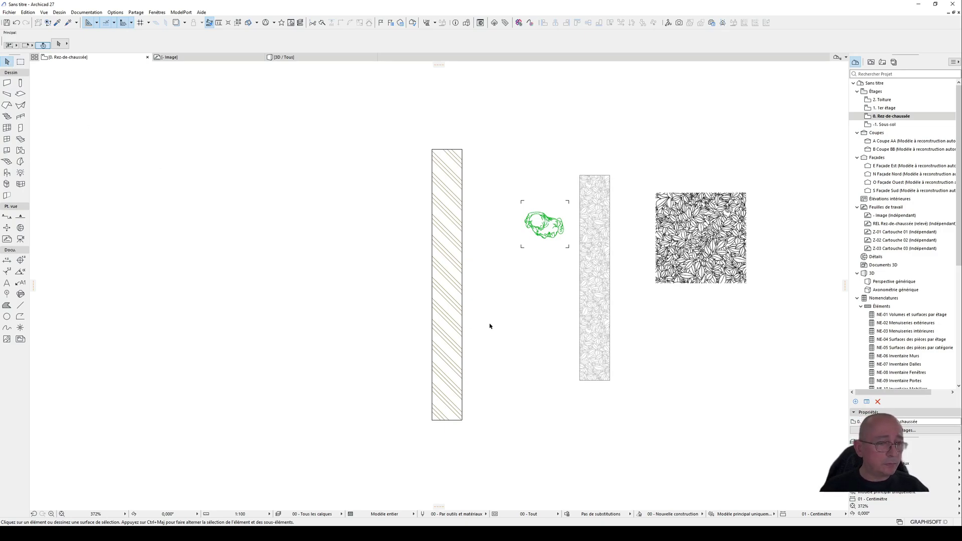
Step: Draw a rectangular terrain mesh around all the elevation and section markers on the ground floor plan
{"action": "scroll", "coordinate": [481, 305], "scroll_direction": "down", "scroll_amount": 10}
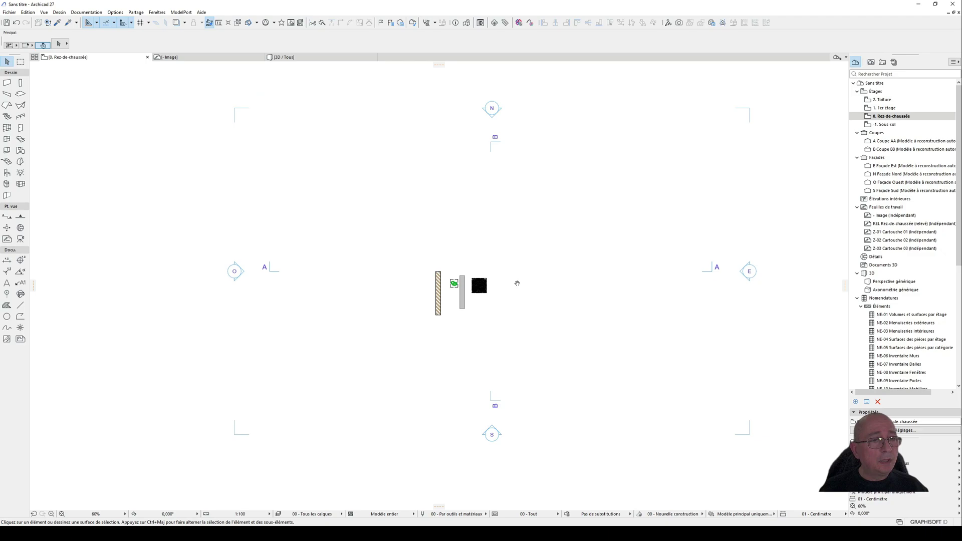
{"action": "middle_click_drag", "start_coordinate": [517, 284], "coordinate": [515, 286]}
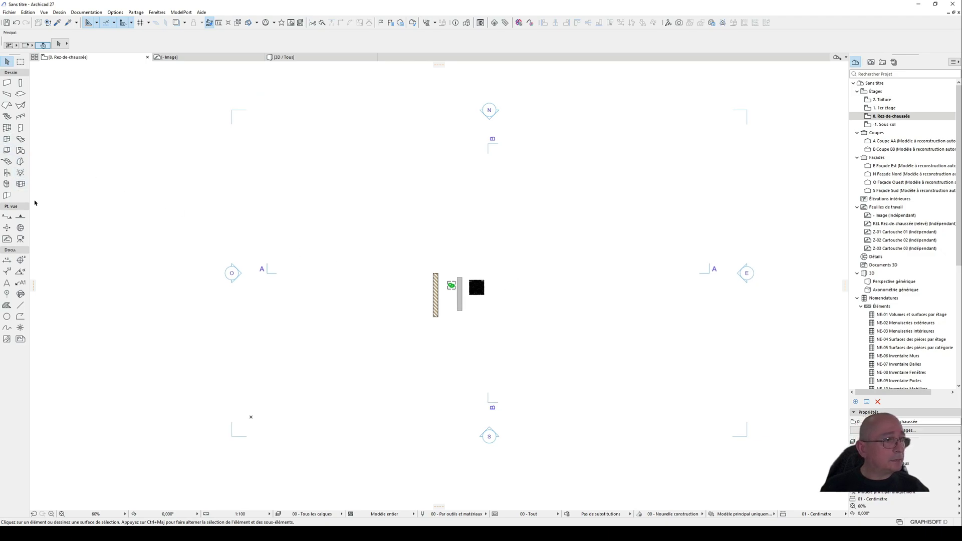
{"action": "left_click", "coordinate": [6, 162]}
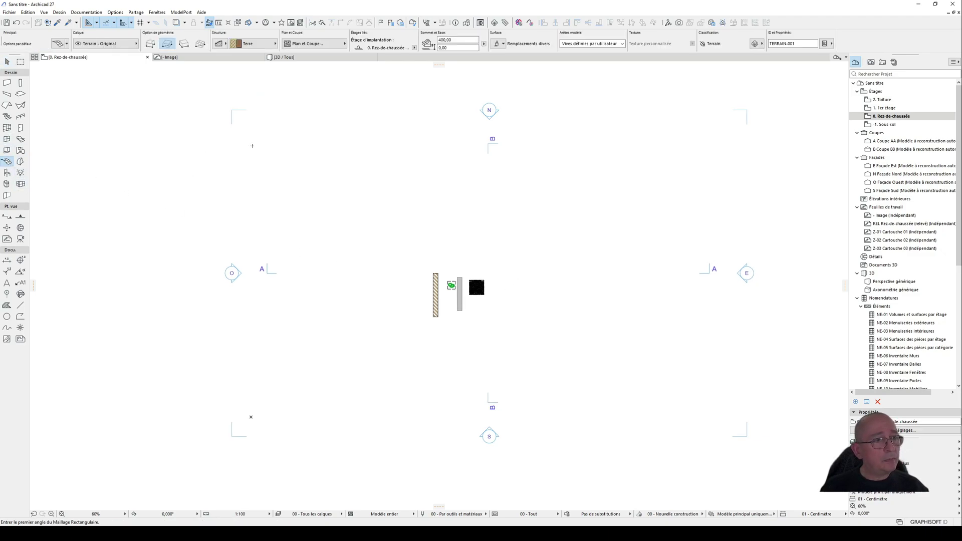
{"action": "left_click", "coordinate": [216, 93]}
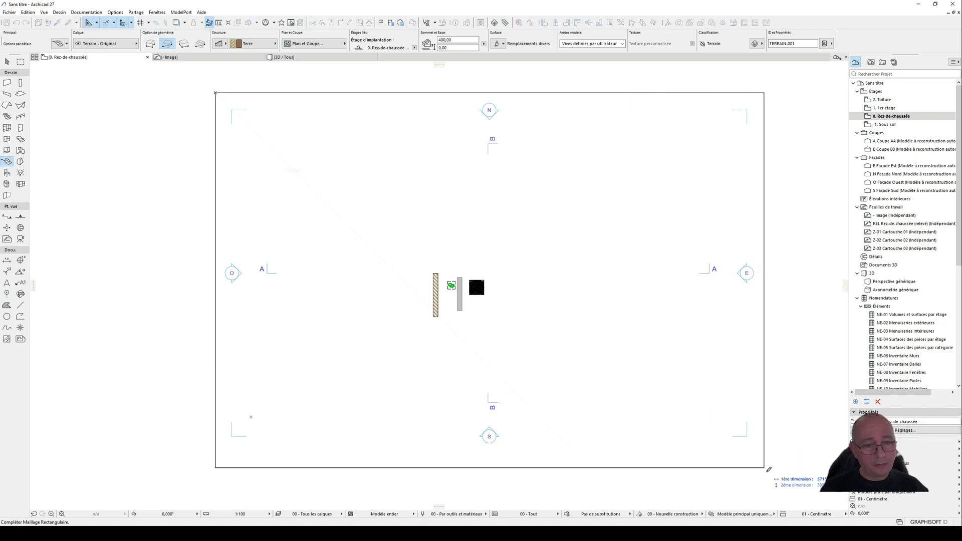
{"action": "left_click", "coordinate": [761, 466]}
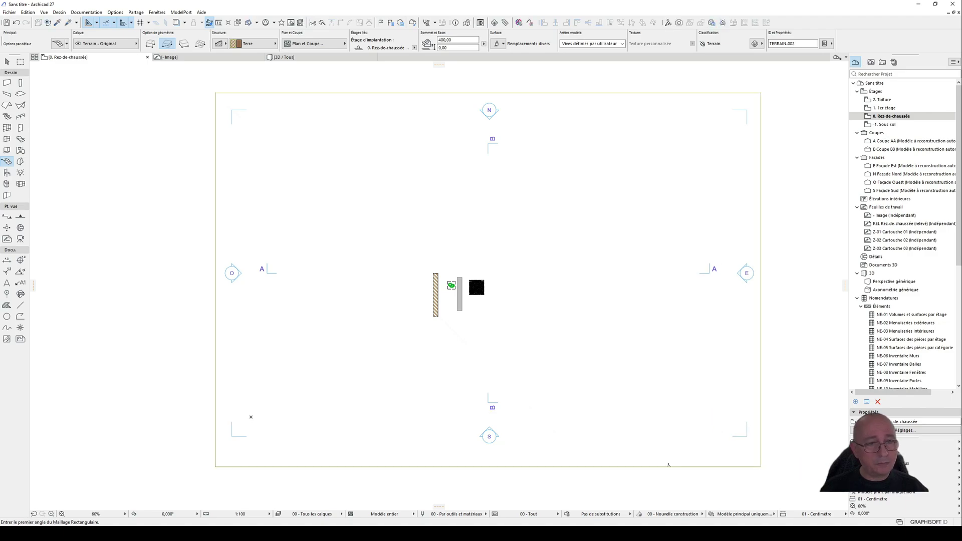
{"action": "left_click", "coordinate": [7, 62]}
Step: Show the model in 3D perspective and frame the wall and human figure standing on the terrain
{"action": "key", "text": "F3"}
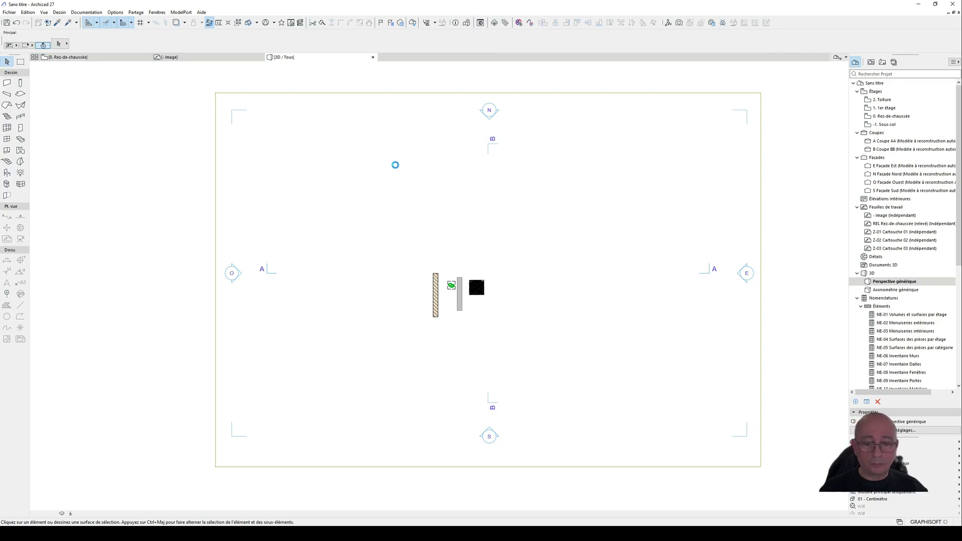
{"action": "scroll", "coordinate": [416, 293], "scroll_direction": "down", "scroll_amount": 3}
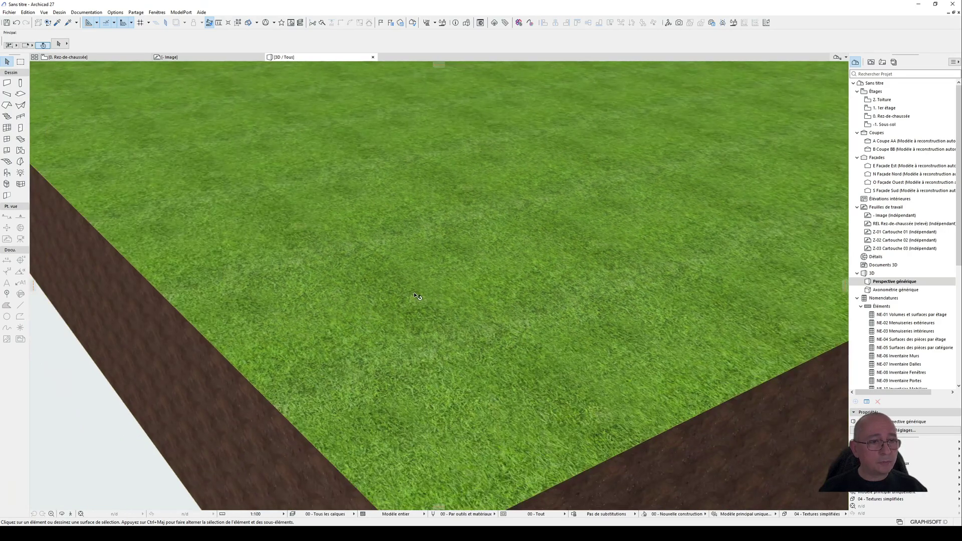
{"action": "scroll", "coordinate": [416, 295], "scroll_direction": "down", "scroll_amount": 4}
{"action": "middle_click_drag", "start_coordinate": [496, 179], "coordinate": [573, 187], "text": "shift"}
{"action": "scroll", "coordinate": [641, 198], "scroll_direction": "up", "scroll_amount": 6}
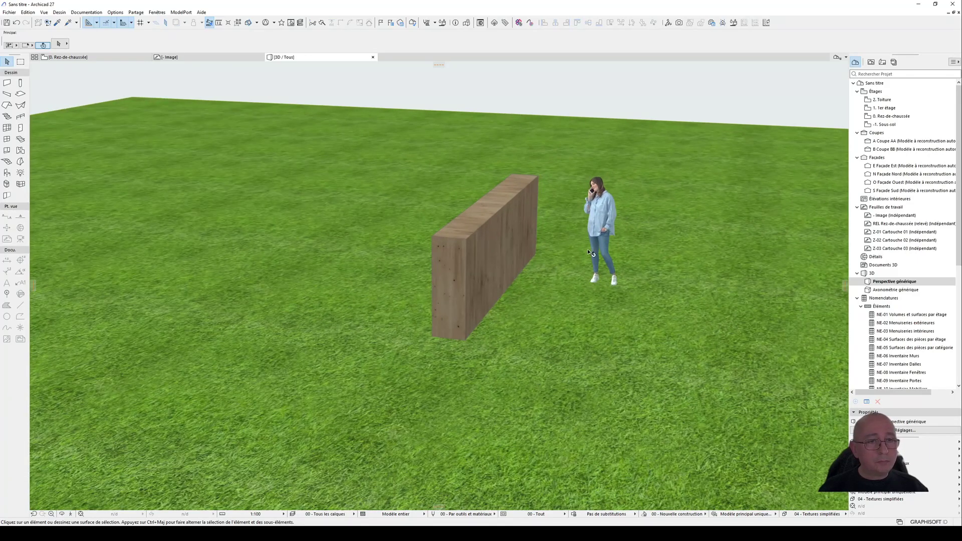
{"action": "middle_click_drag", "start_coordinate": [590, 253], "coordinate": [437, 217], "text": "shift"}
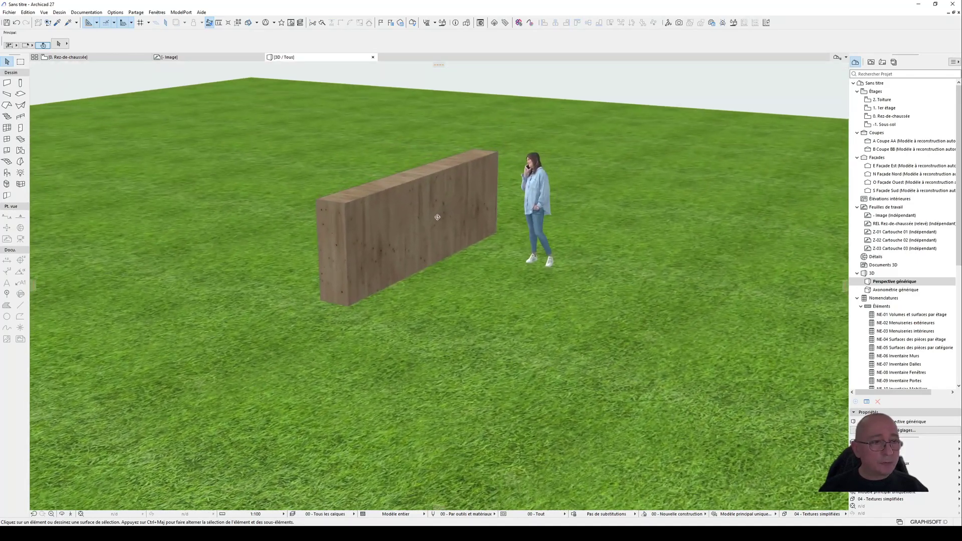
Step: Deselect the wall and apply the 3D style "03 - Textures détaillées sans contours" to the perspective
{"action": "left_click", "coordinate": [389, 224]}
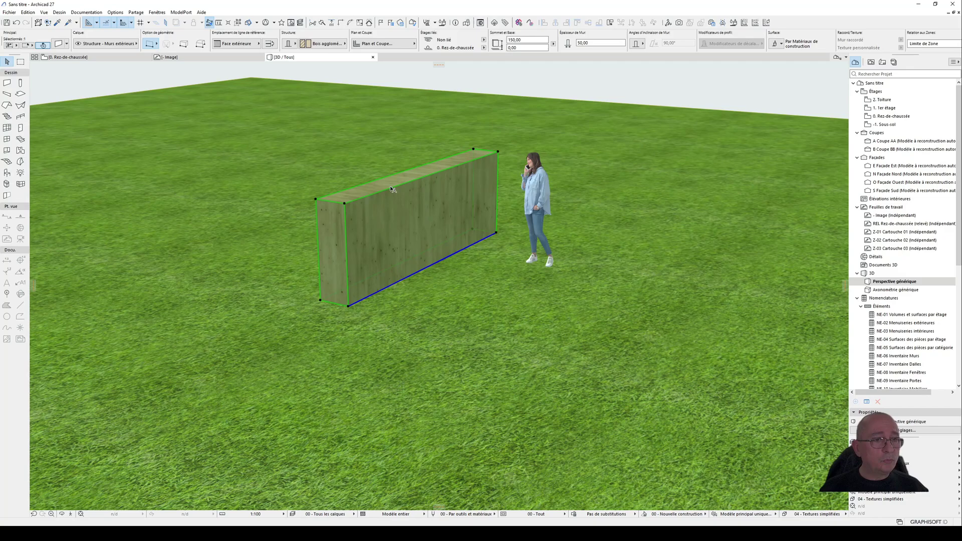
{"action": "scroll", "coordinate": [421, 193], "scroll_direction": "up", "scroll_amount": 2}
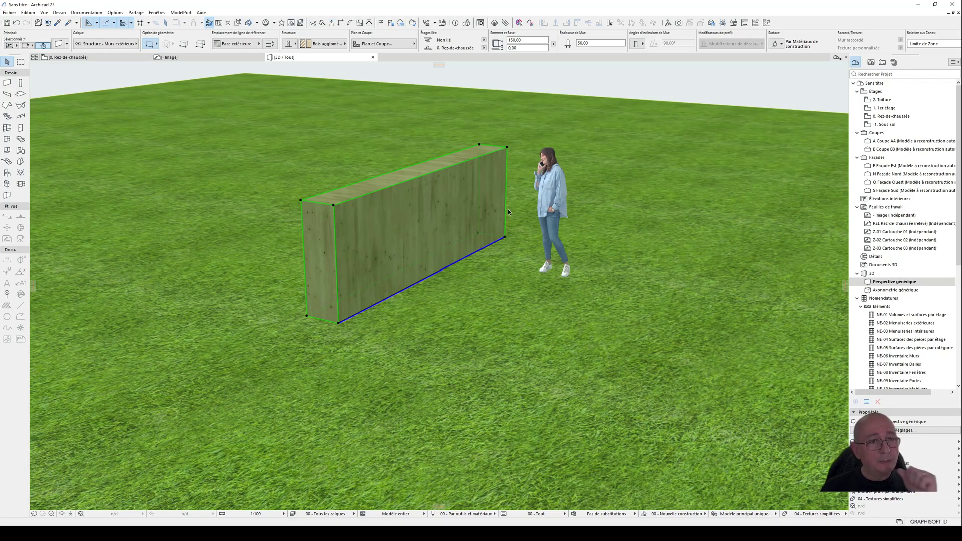
{"action": "right_click", "coordinate": [574, 71]}
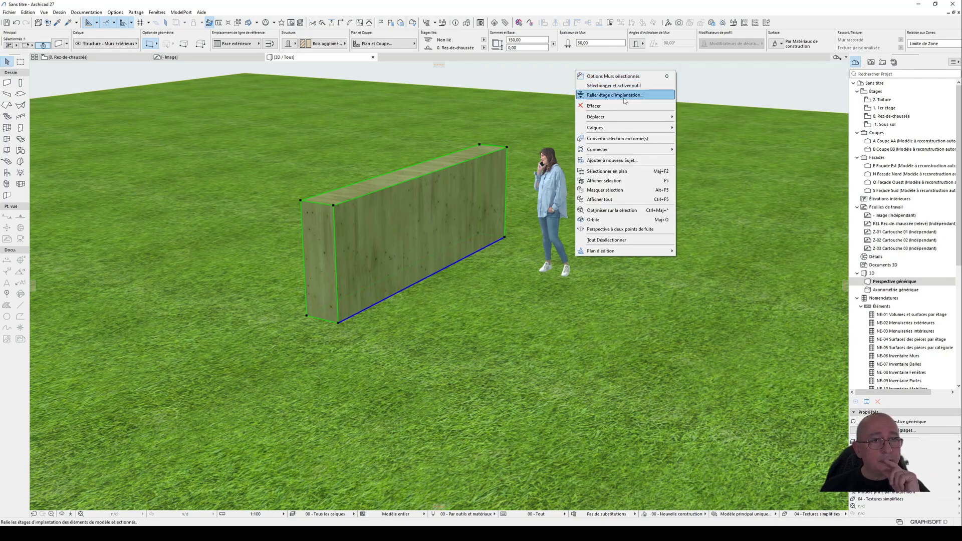
{"action": "left_click", "coordinate": [554, 80]}
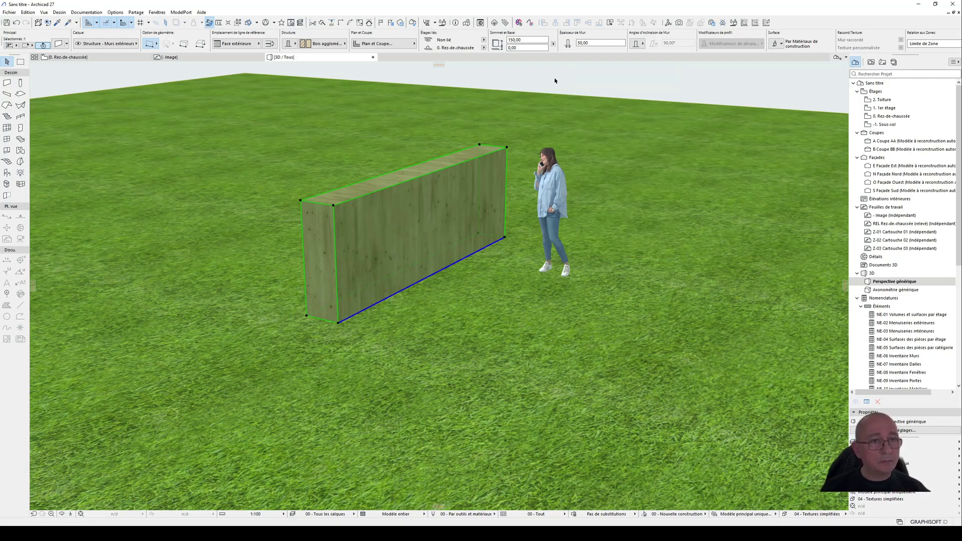
{"action": "left_click", "coordinate": [554, 80]}
{"action": "right_click", "coordinate": [555, 79]}
{"action": "mouse_move", "coordinate": [615, 85]}
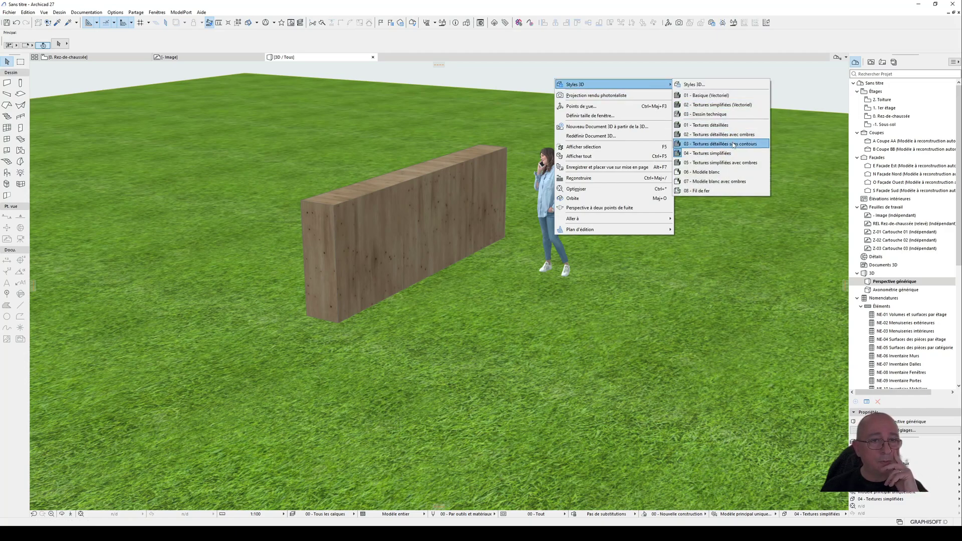
{"action": "left_click", "coordinate": [733, 144]}
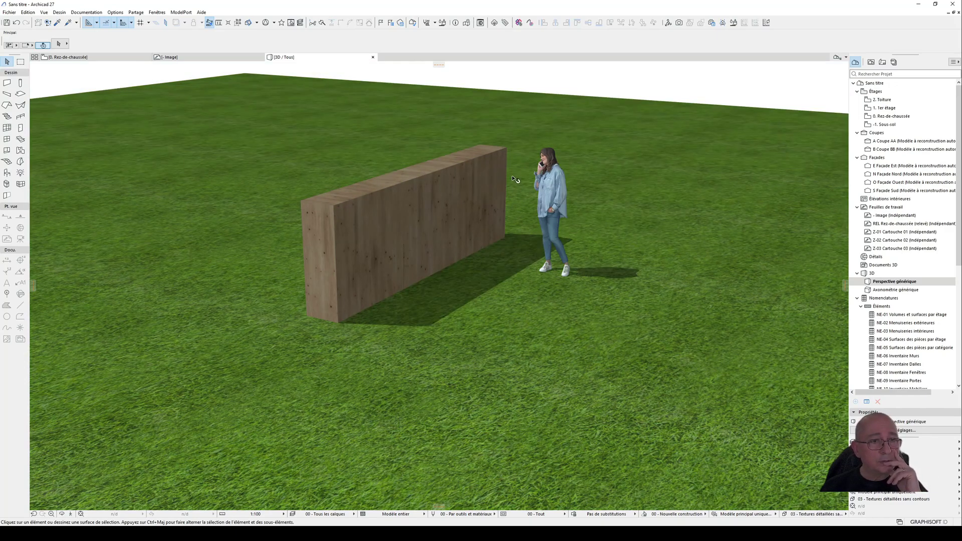
Step: Select the wall in 3D and examine its surface and size next to the human figure
{"action": "scroll", "coordinate": [512, 177], "scroll_direction": "up", "scroll_amount": 2}
{"action": "middle_click_drag", "start_coordinate": [473, 227], "coordinate": [389, 222], "text": "shift"}
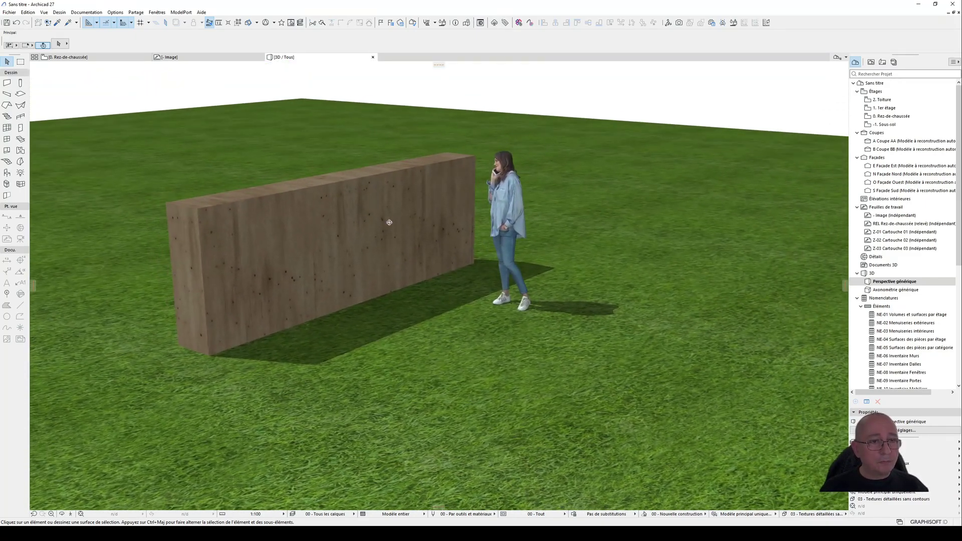
{"action": "left_click", "coordinate": [314, 238]}
{"action": "key", "text": "Escape"}
{"action": "middle_click_drag", "start_coordinate": [545, 211], "coordinate": [562, 219], "text": "shift"}
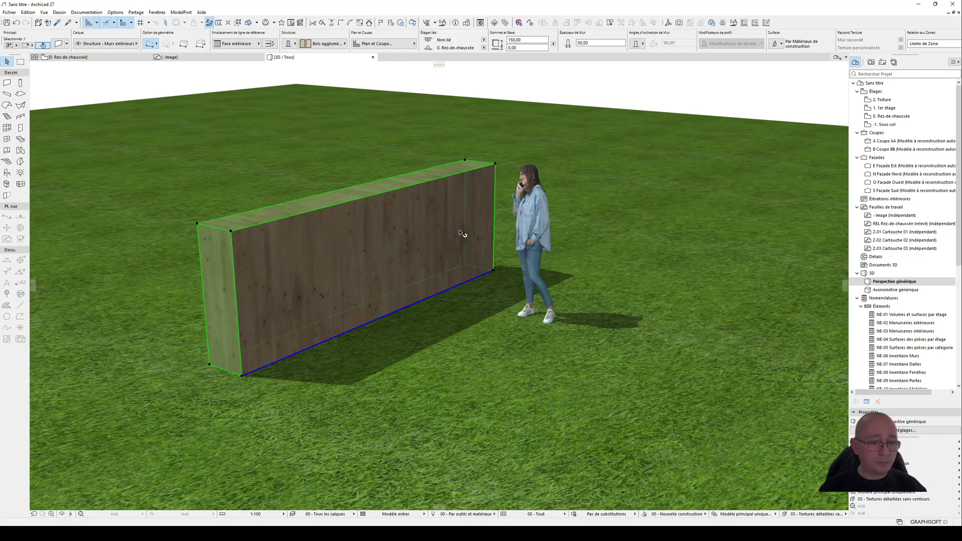
Step: Compare the wall's cut hatch with the leaf hatches in the ground floor plan, return to 3D and deselect the wall
{"action": "key", "text": "F2"}
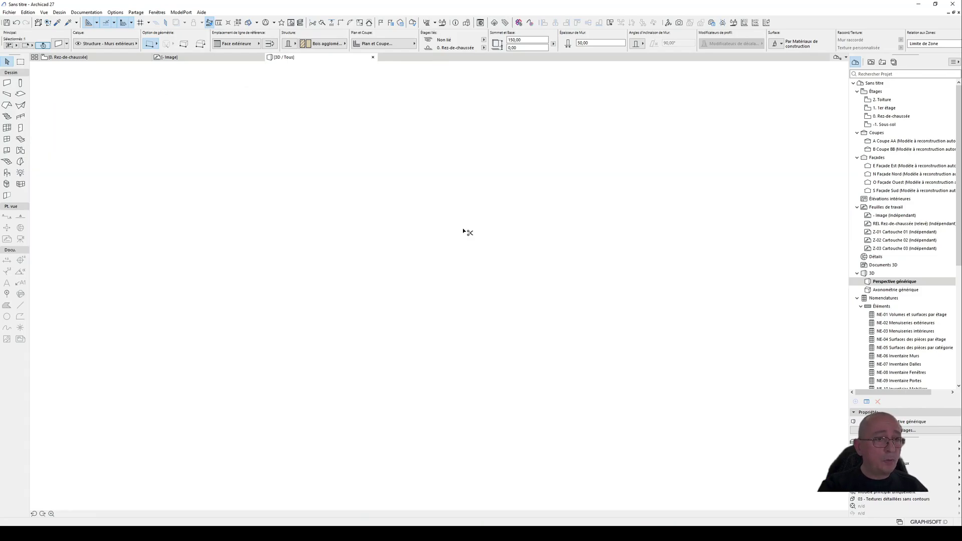
{"action": "scroll", "coordinate": [434, 308], "scroll_direction": "up", "scroll_amount": 5}
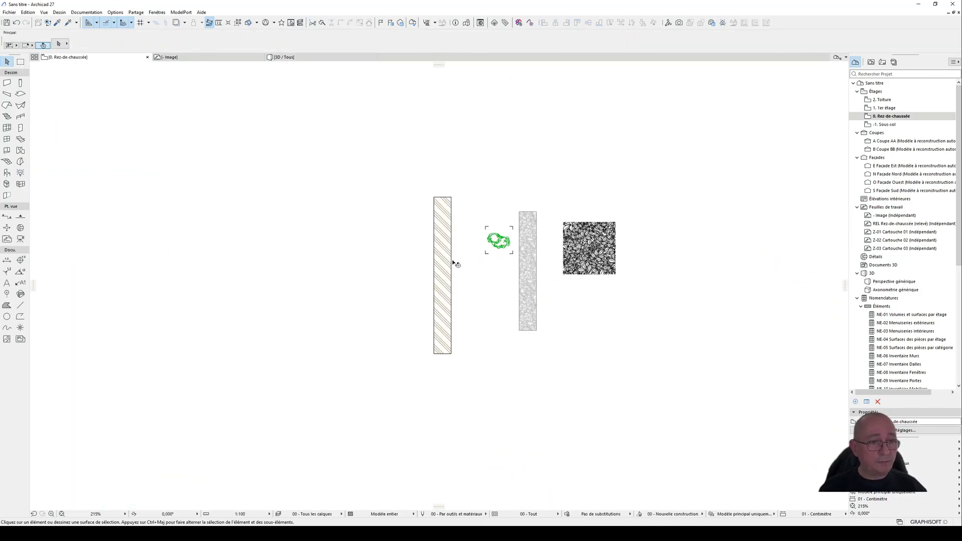
{"action": "left_click", "coordinate": [435, 288]}
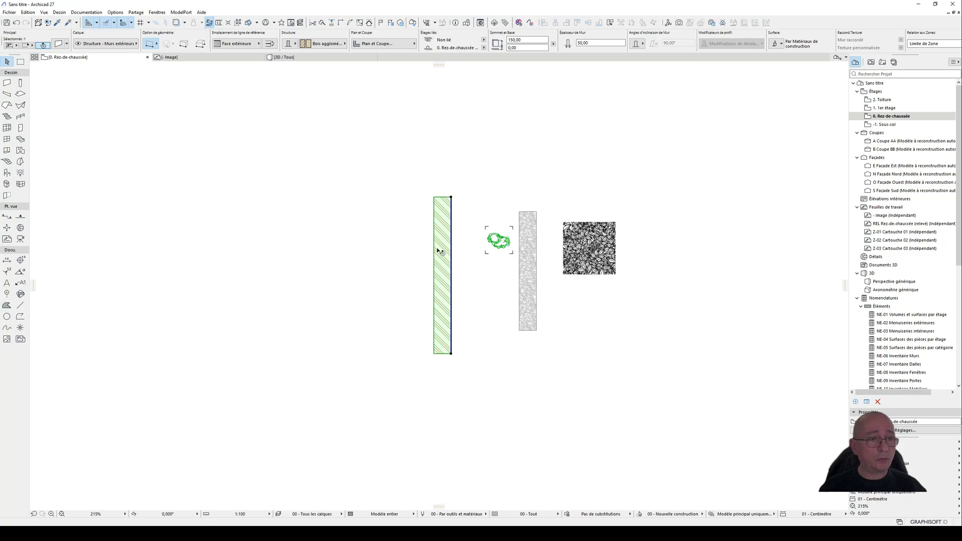
{"action": "scroll", "coordinate": [445, 261], "scroll_direction": "up", "scroll_amount": 3}
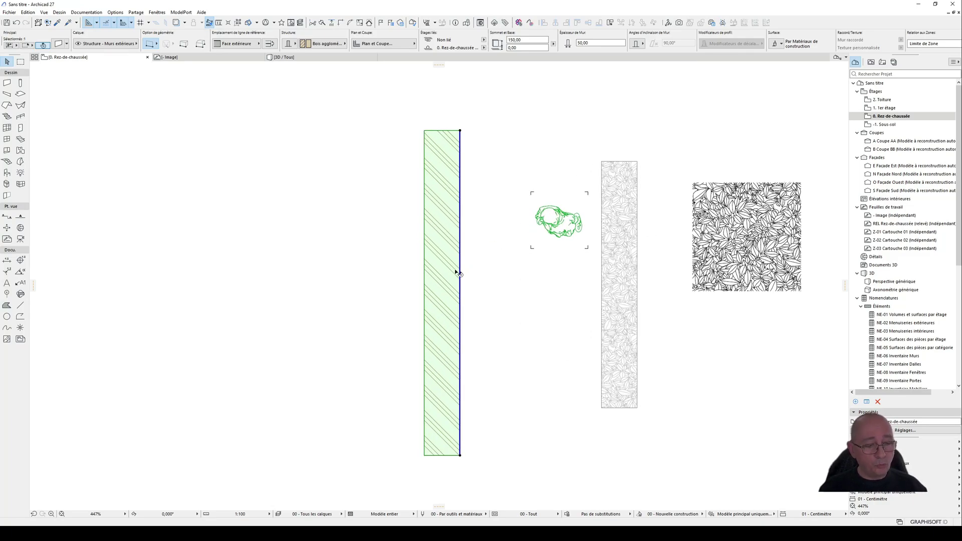
{"action": "key", "text": "F3"}
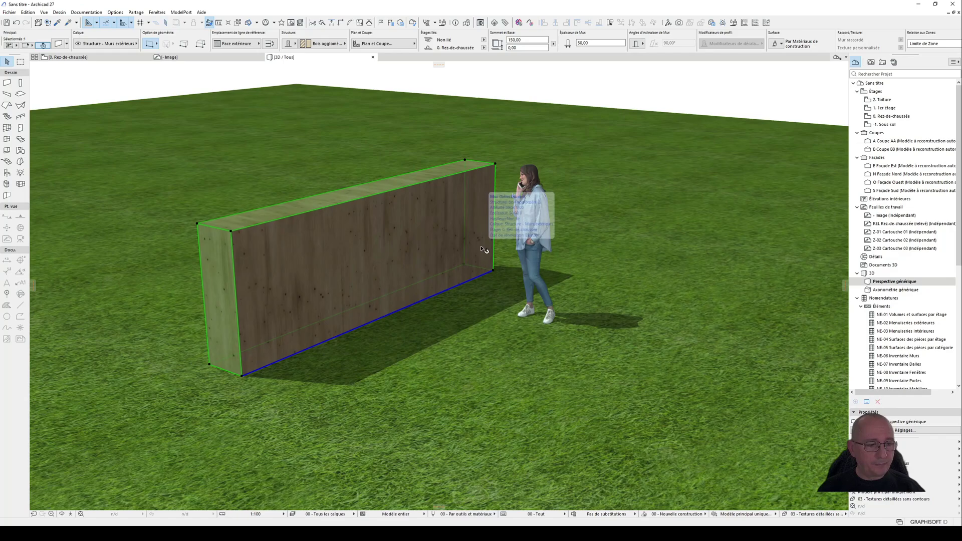
{"action": "left_click", "coordinate": [594, 82]}
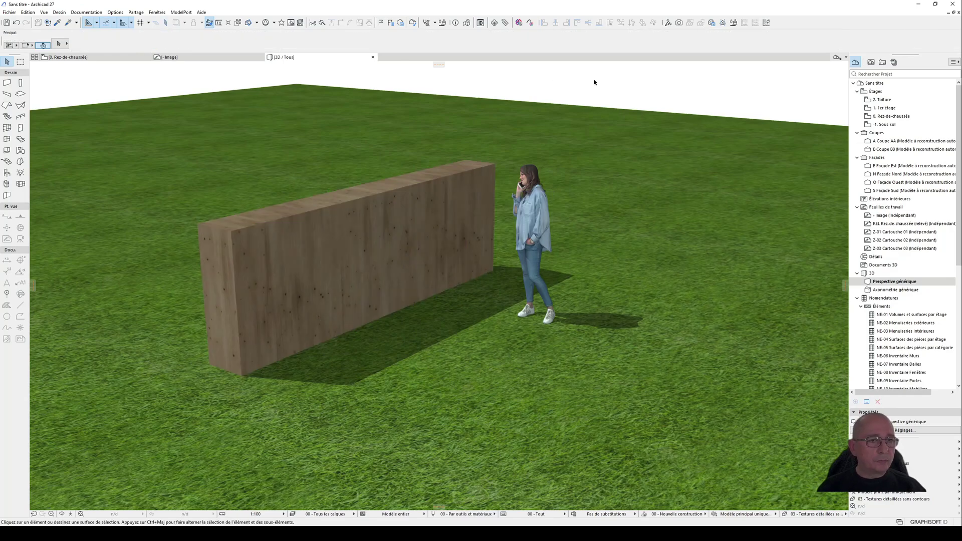
Step: In the ground floor plan, override the wall's cut hatch pens with the option "Les deux" and check the hatch
{"action": "key", "text": "F2"}
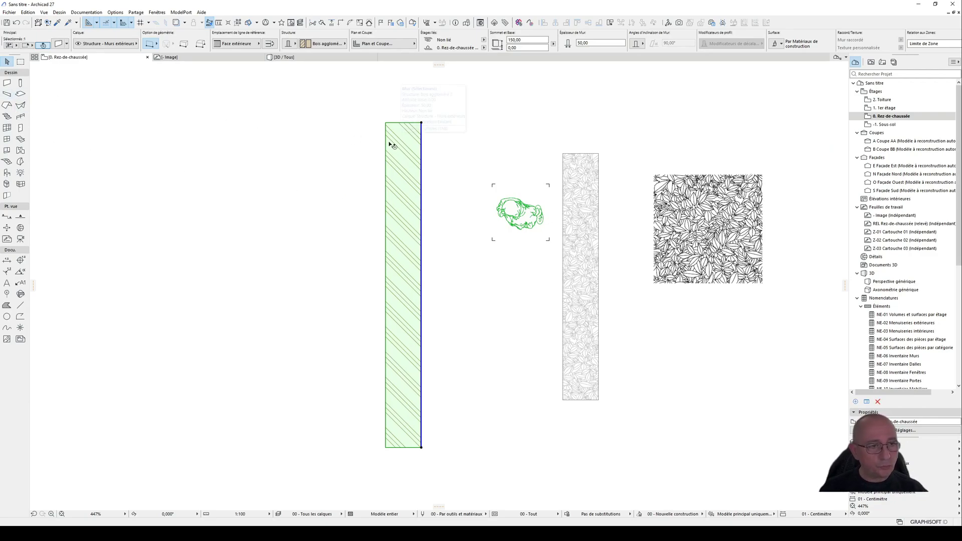
{"action": "key", "text": "ctrl+t"}
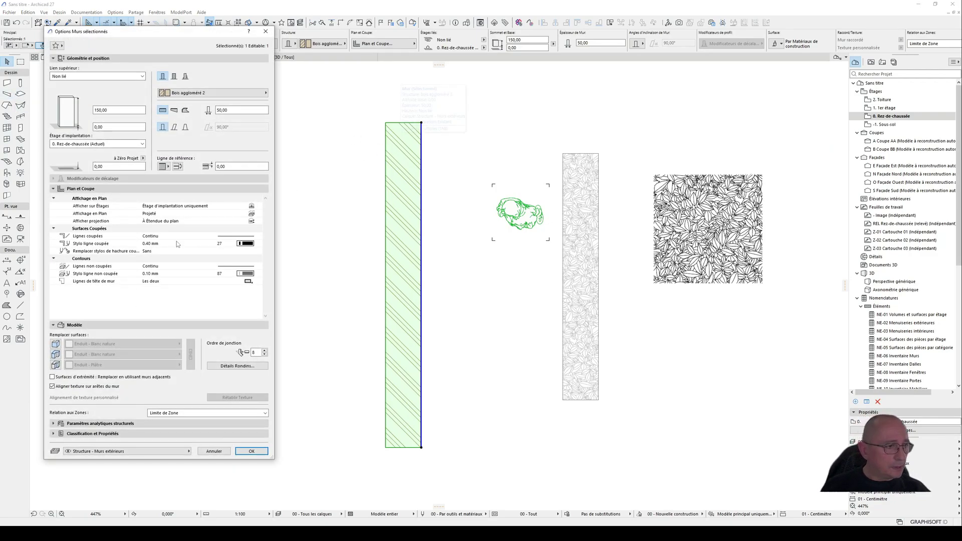
{"action": "left_click", "coordinate": [258, 251]}
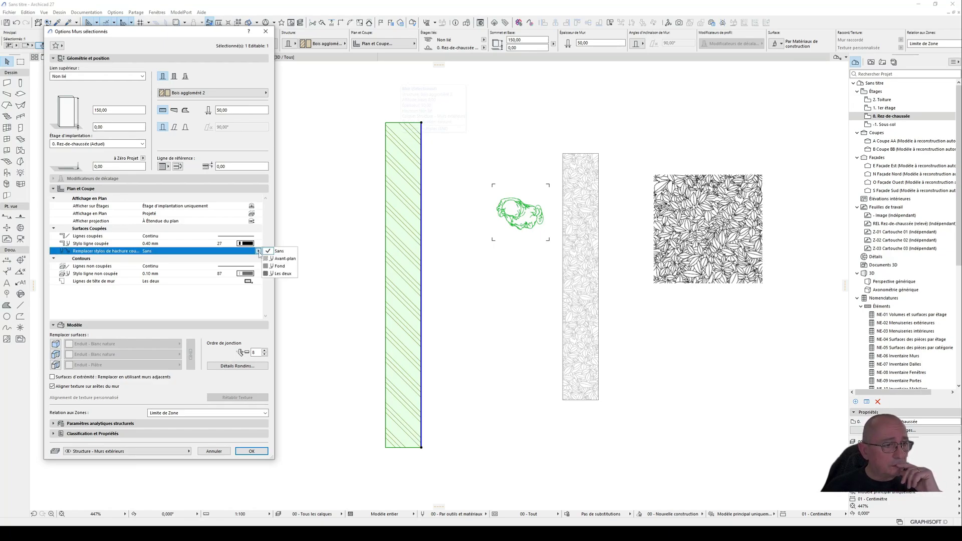
{"action": "left_click", "coordinate": [282, 274]}
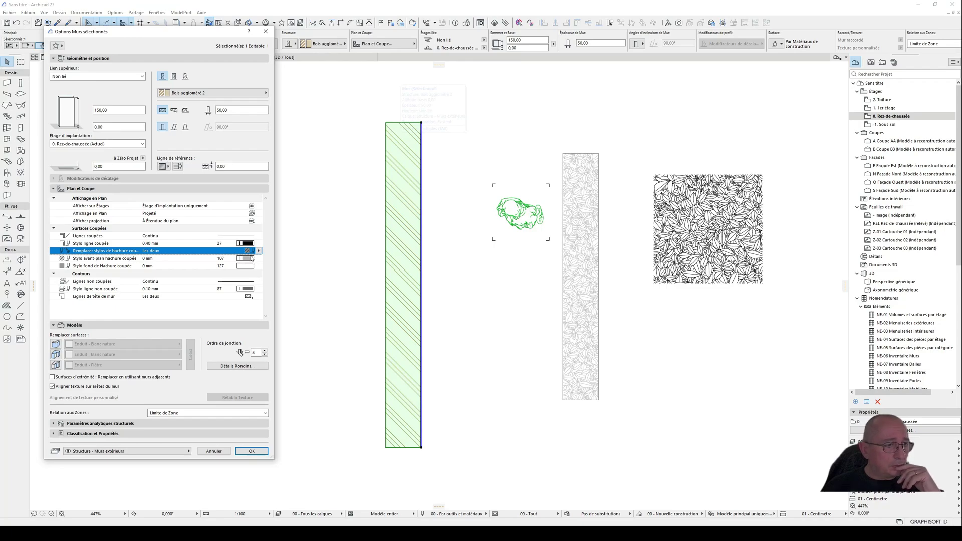
{"action": "left_click", "coordinate": [251, 451]}
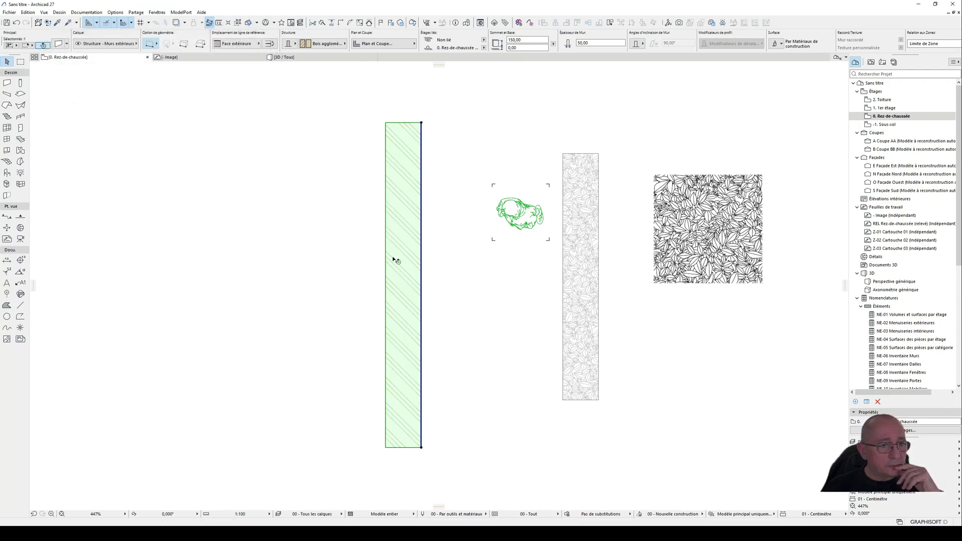
{"action": "scroll", "coordinate": [407, 205], "scroll_direction": "up", "scroll_amount": 3}
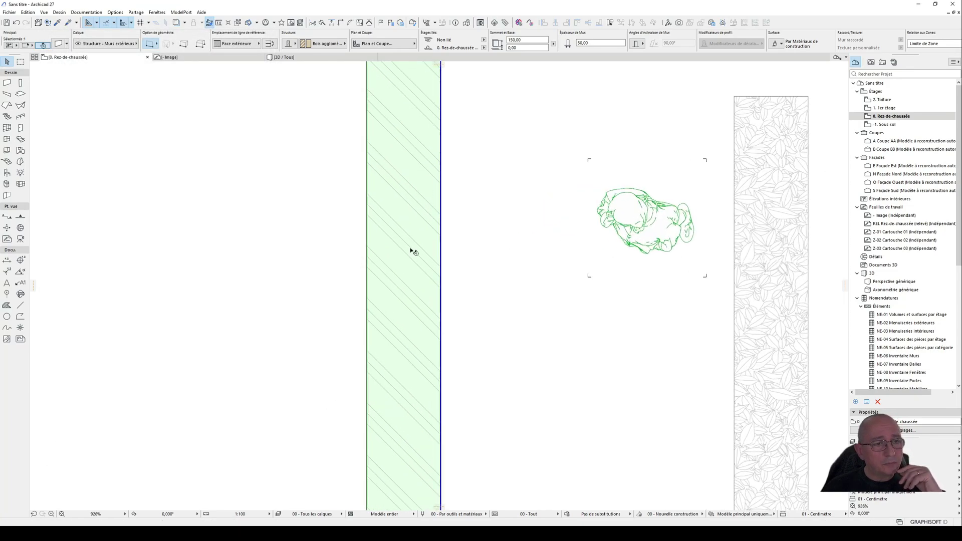
{"action": "scroll", "coordinate": [410, 253], "scroll_direction": "down", "scroll_amount": 3}
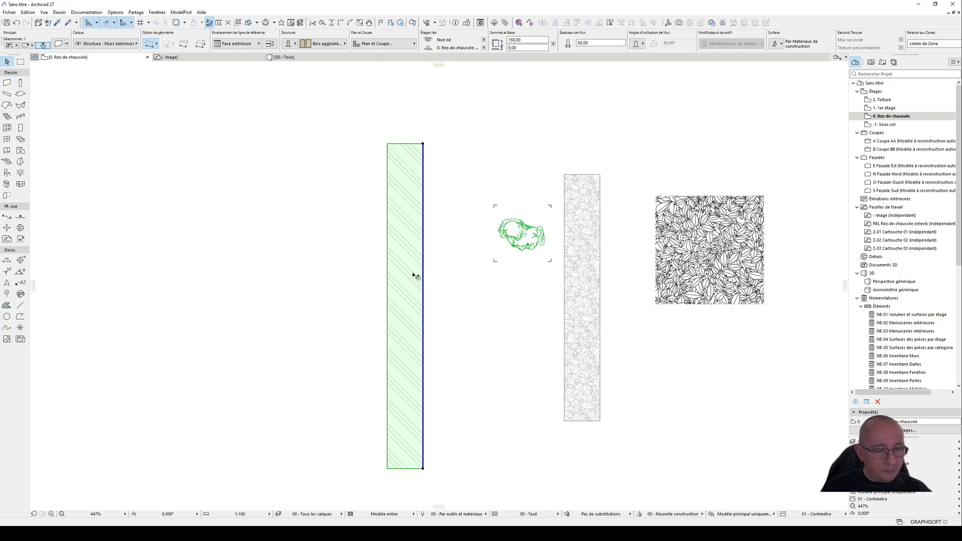
{"action": "key", "text": "ctrl+t"}
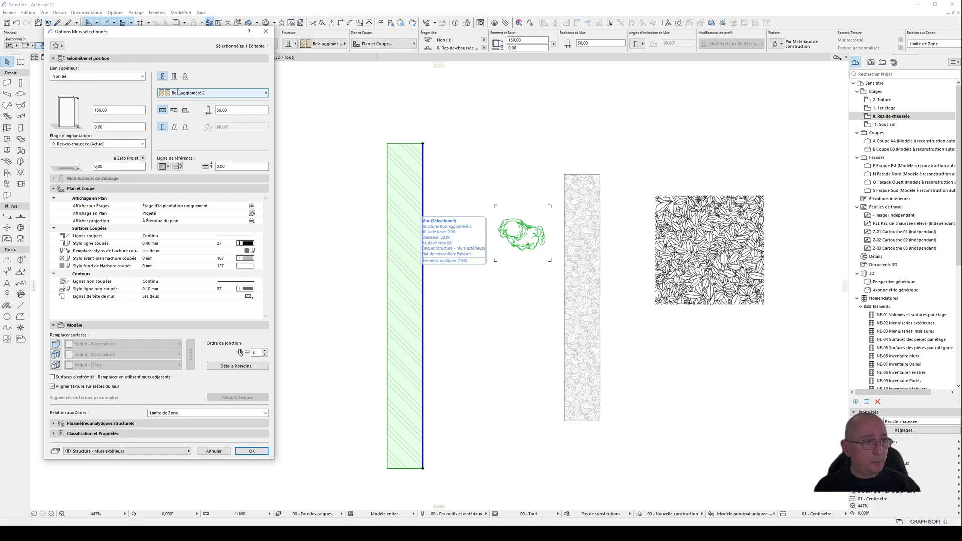
{"action": "left_click", "coordinate": [216, 453]}
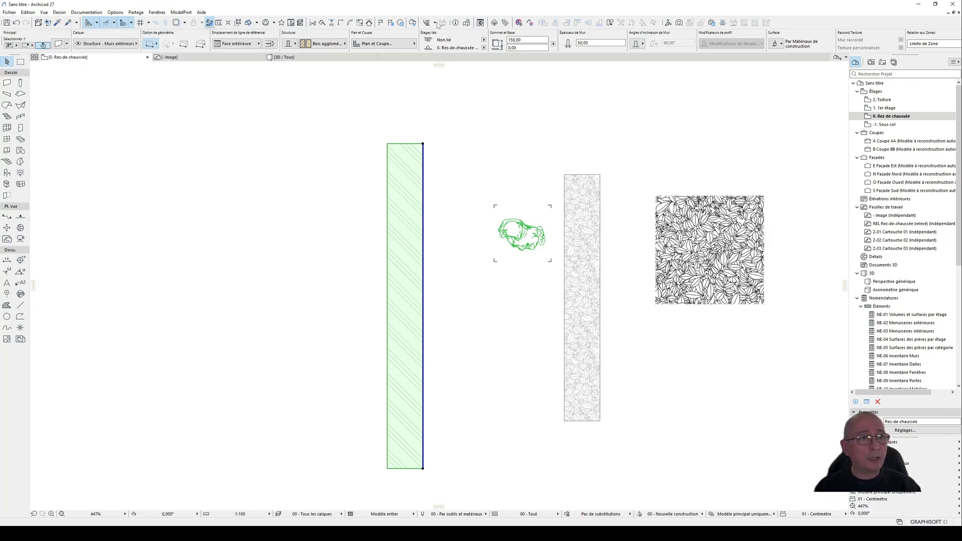
Step: Create a new building material named "- Haie" as a duplicate of "Bois aggloméré 2"
{"action": "left_click", "coordinate": [434, 23]}
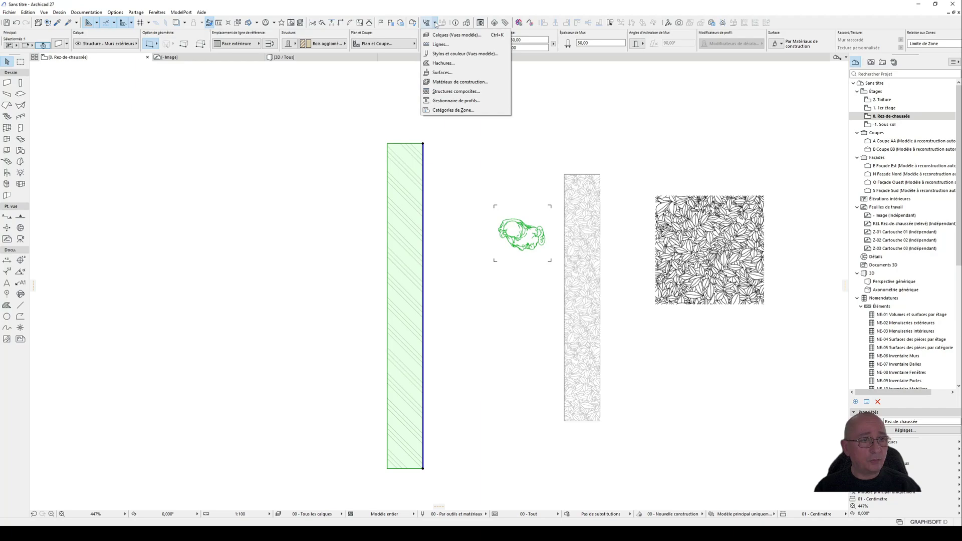
{"action": "left_click", "coordinate": [452, 86]}
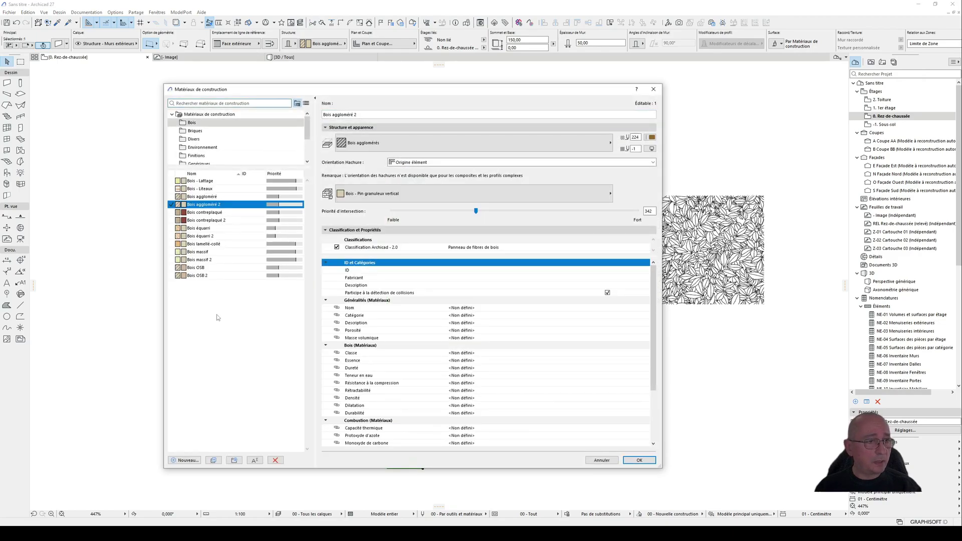
{"action": "left_click_drag", "start_coordinate": [331, 94], "coordinate": [314, 83]}
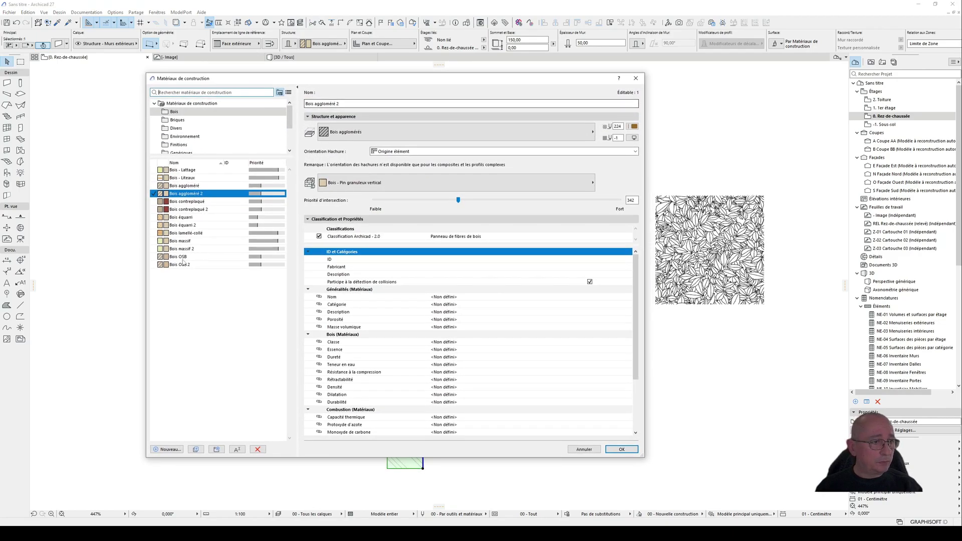
{"action": "left_click", "coordinate": [168, 449]}
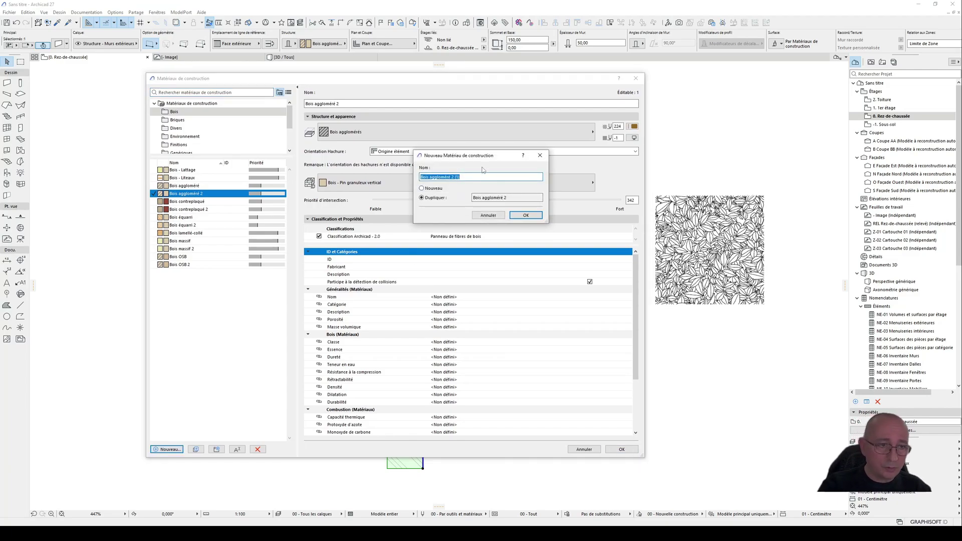
{"action": "type", "text": "-"}
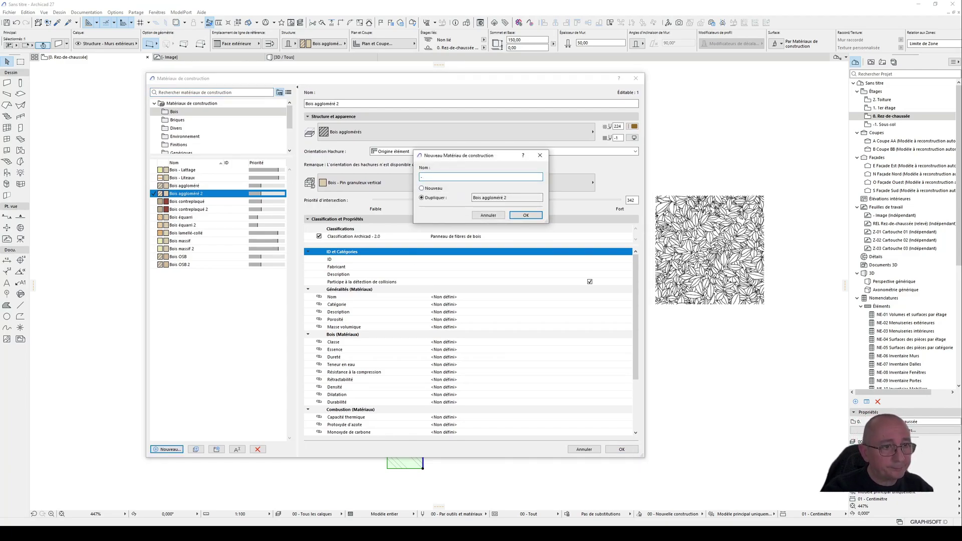
{"action": "type", "text": " Haie"}
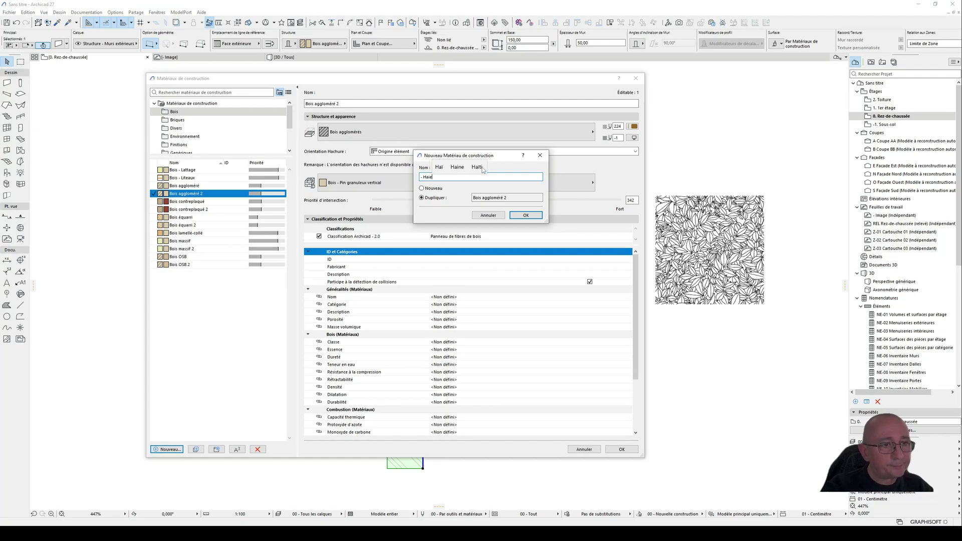
{"action": "left_click", "coordinate": [527, 216]}
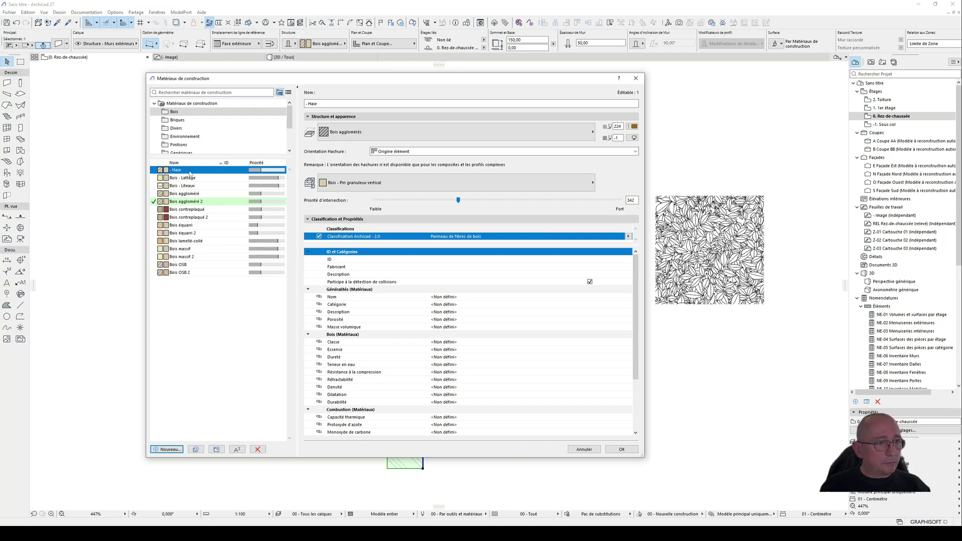
Step: Assign the "- Haie" cut hatch to the "- Haie" building material and save the material changes
{"action": "left_click", "coordinate": [369, 185]}
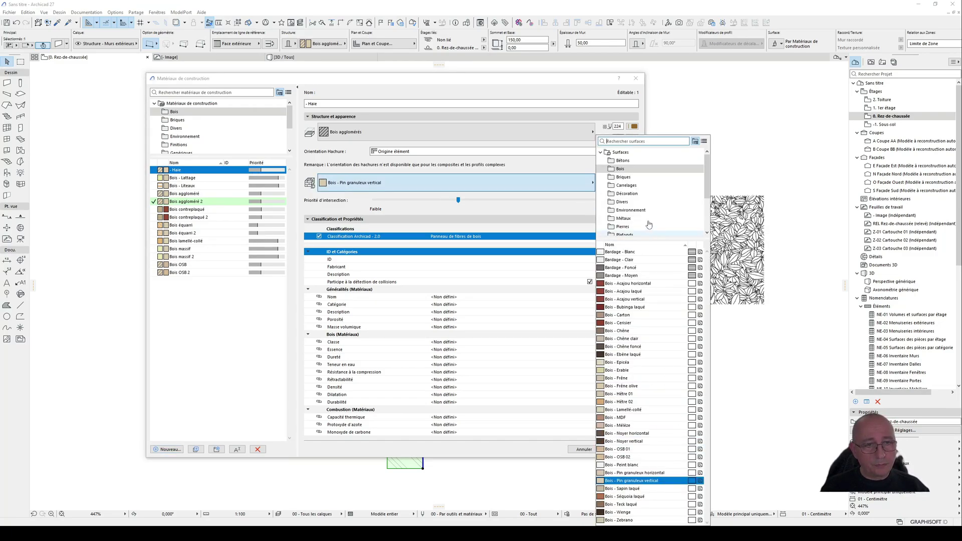
{"action": "left_click", "coordinate": [524, 184]}
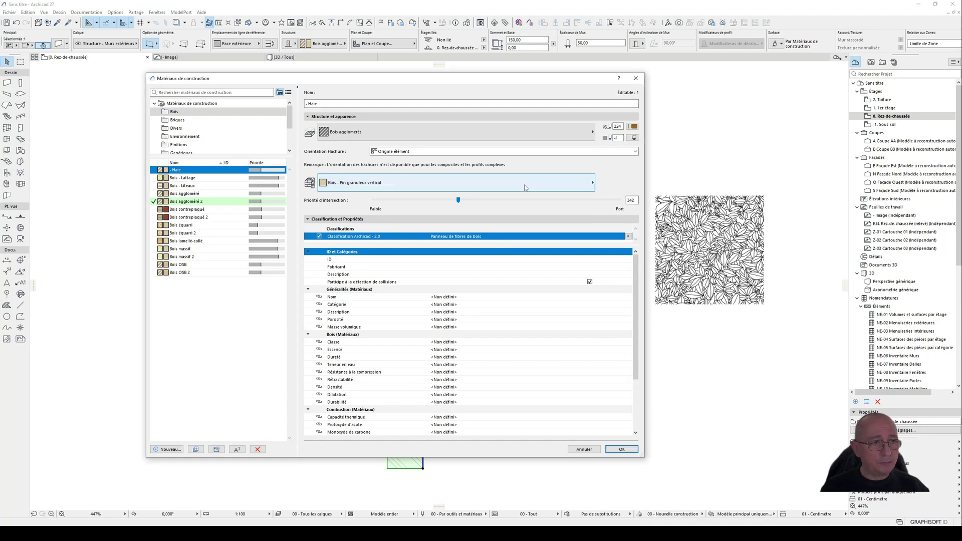
{"action": "left_click", "coordinate": [539, 131]}
{"action": "scroll", "coordinate": [671, 100], "scroll_direction": "up", "scroll_amount": 7}
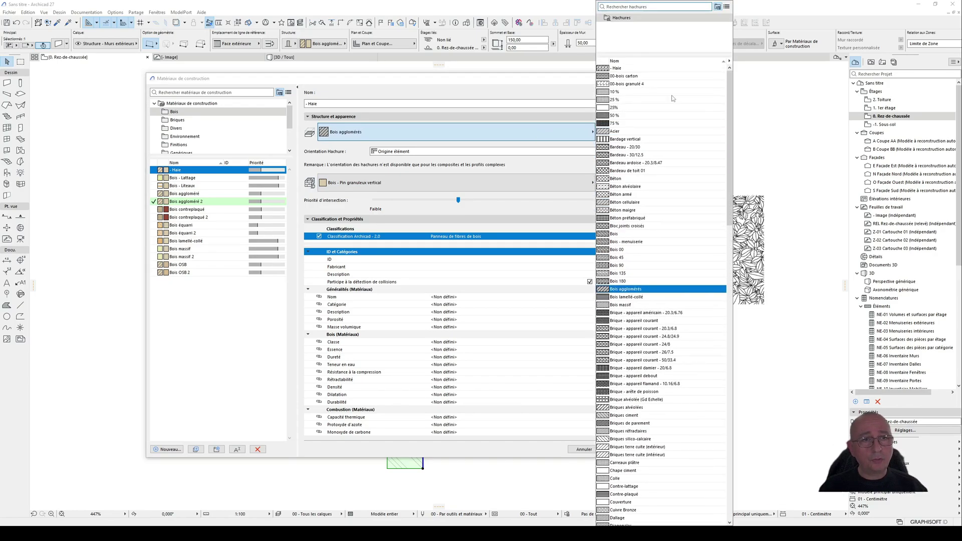
{"action": "left_click", "coordinate": [630, 69]}
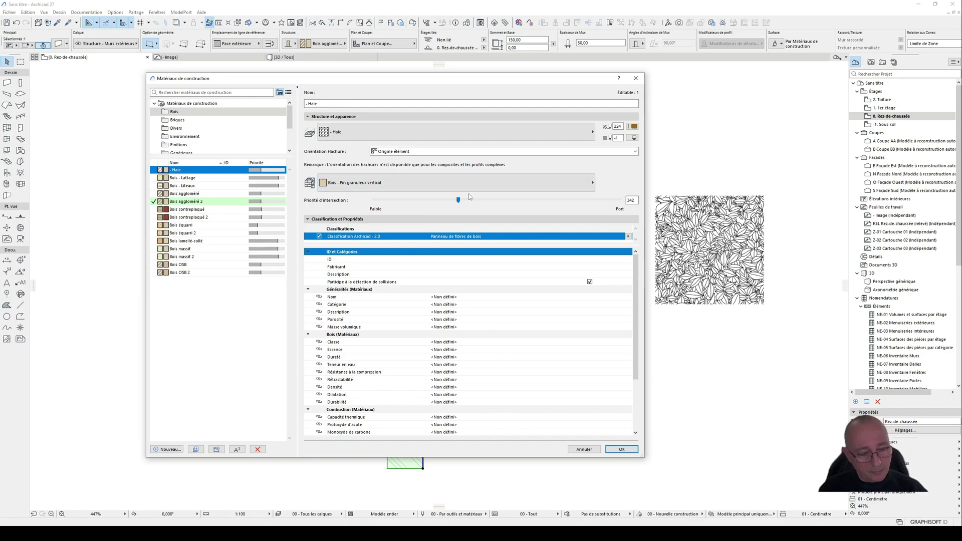
{"action": "left_click", "coordinate": [346, 183]}
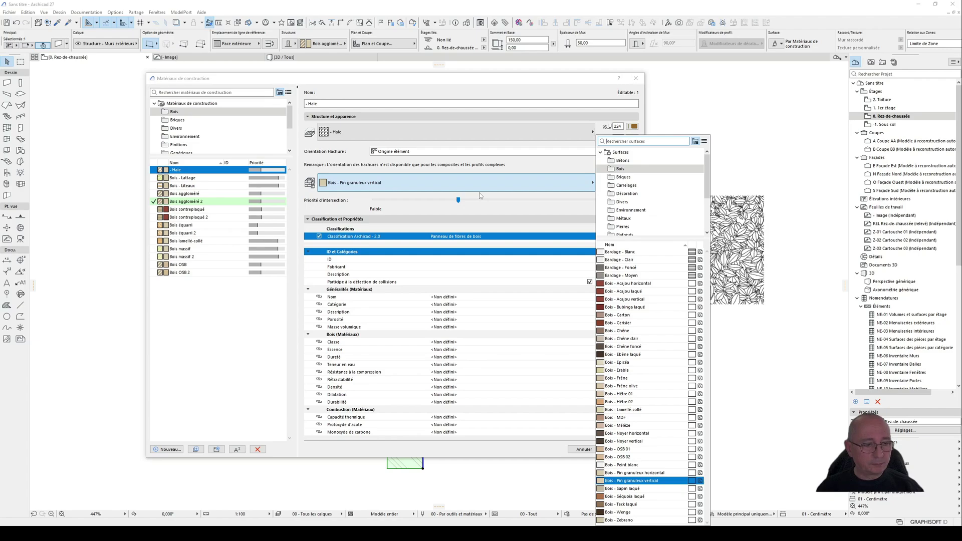
{"action": "left_click", "coordinate": [515, 449]}
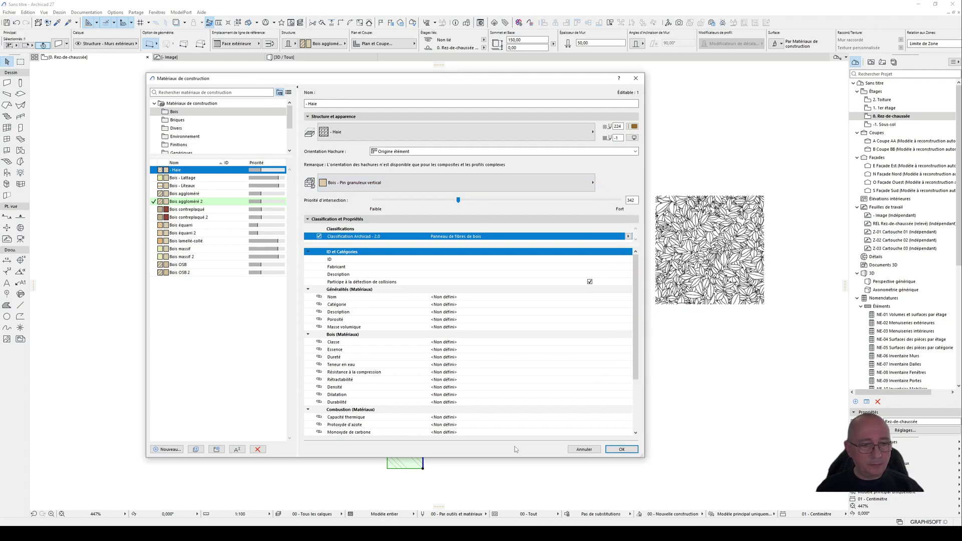
{"action": "left_click", "coordinate": [630, 450]}
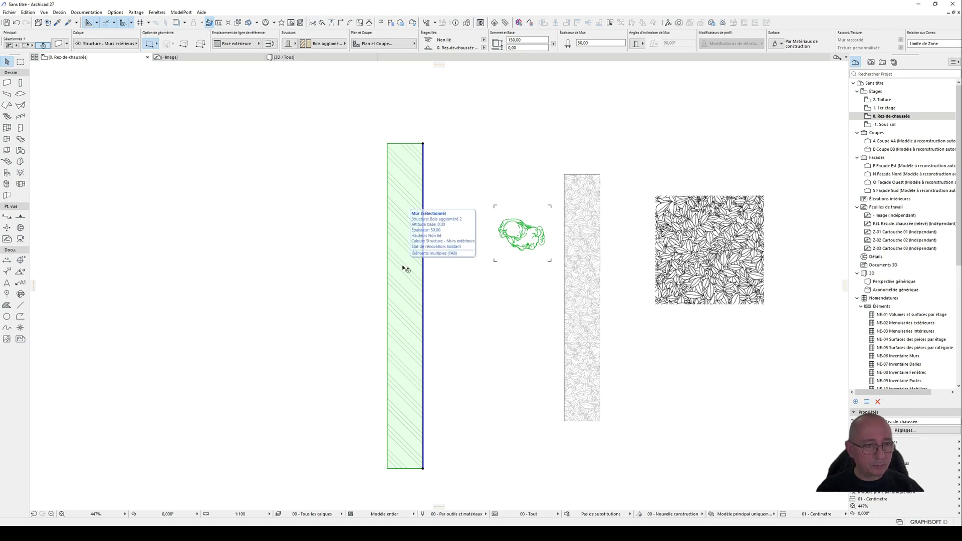
Step: Set the selected wall's building material to "- Haie" and deselect the wall
{"action": "key", "text": "ctrl+t"}
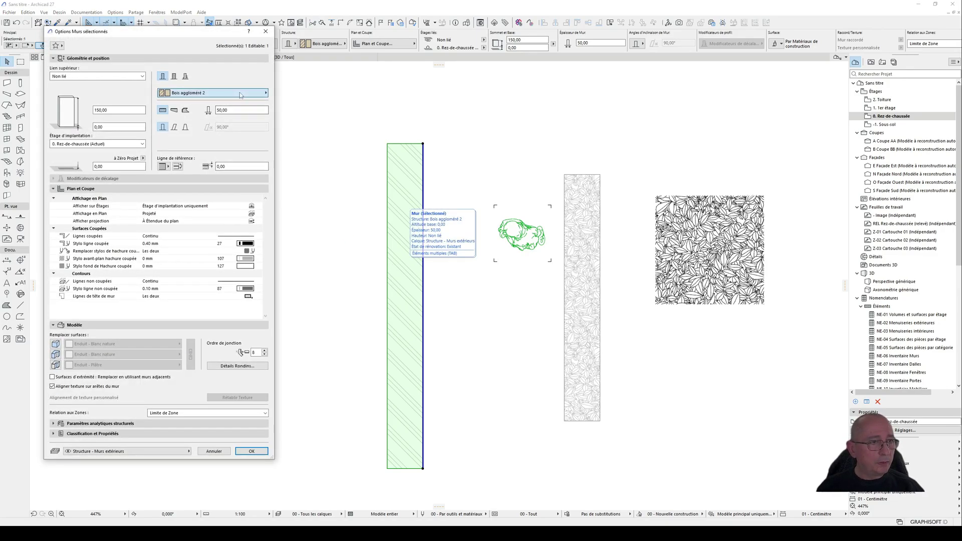
{"action": "left_click", "coordinate": [215, 93]}
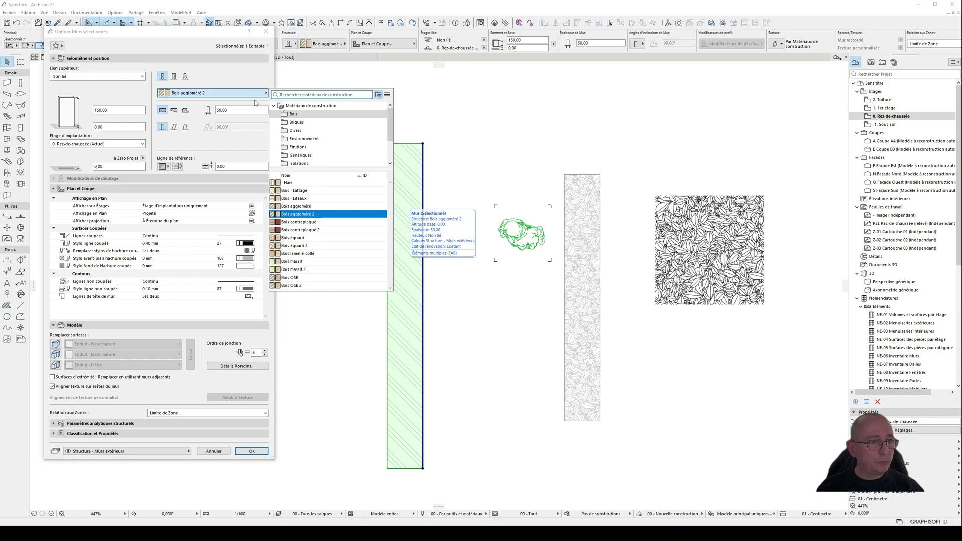
{"action": "left_click", "coordinate": [321, 182]}
{"action": "left_click", "coordinate": [259, 453]}
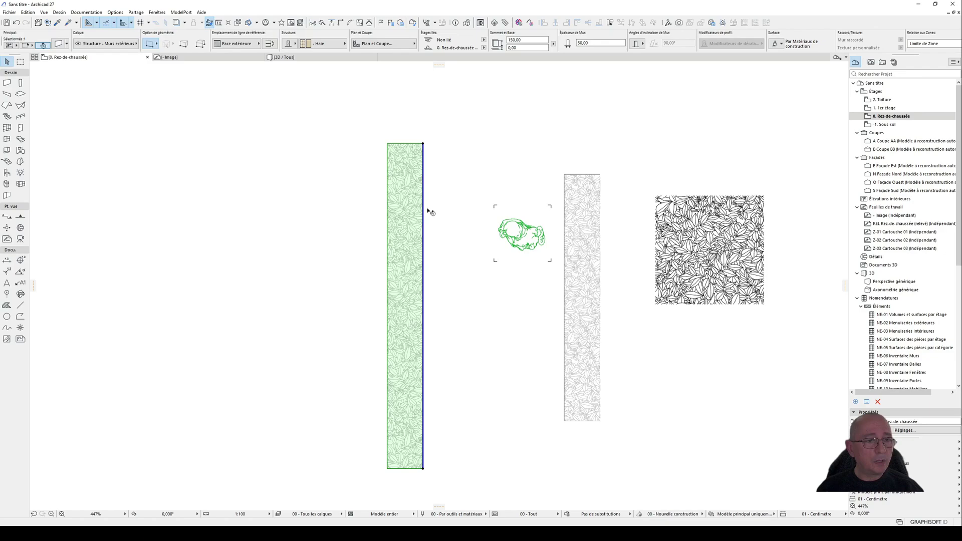
{"action": "left_click", "coordinate": [496, 318]}
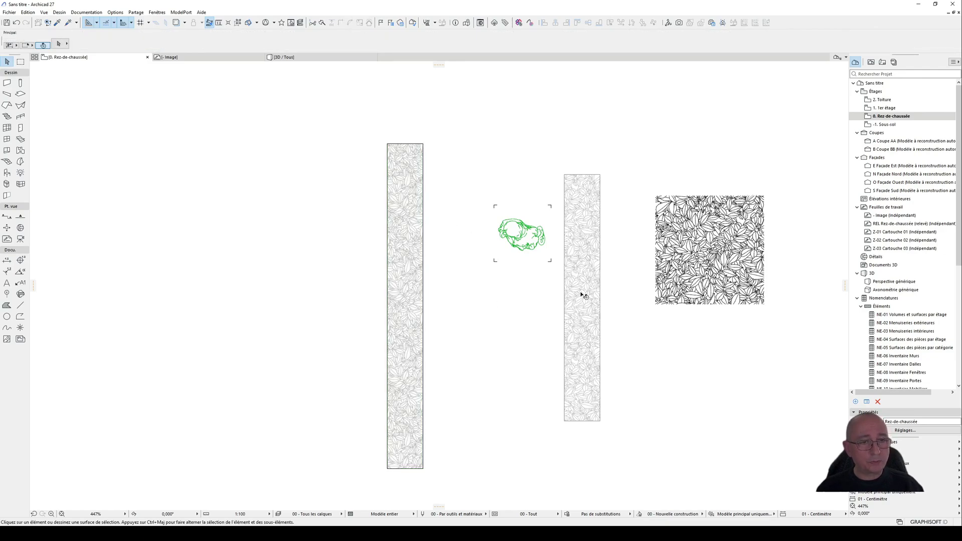
Step: Examine the wall's leaf hatch up close in plan and its surface in the 3D perspective
{"action": "scroll", "coordinate": [404, 249], "scroll_direction": "up", "scroll_amount": 1}
{"action": "scroll", "coordinate": [402, 249], "scroll_direction": "up", "scroll_amount": 6}
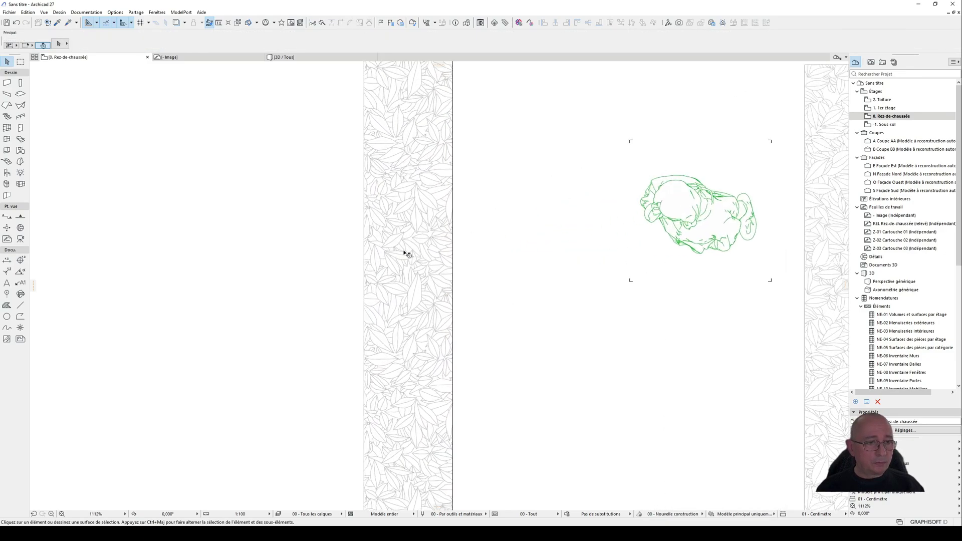
{"action": "scroll", "coordinate": [406, 255], "scroll_direction": "down", "scroll_amount": 4}
{"action": "scroll", "coordinate": [407, 259], "scroll_direction": "down", "scroll_amount": 4}
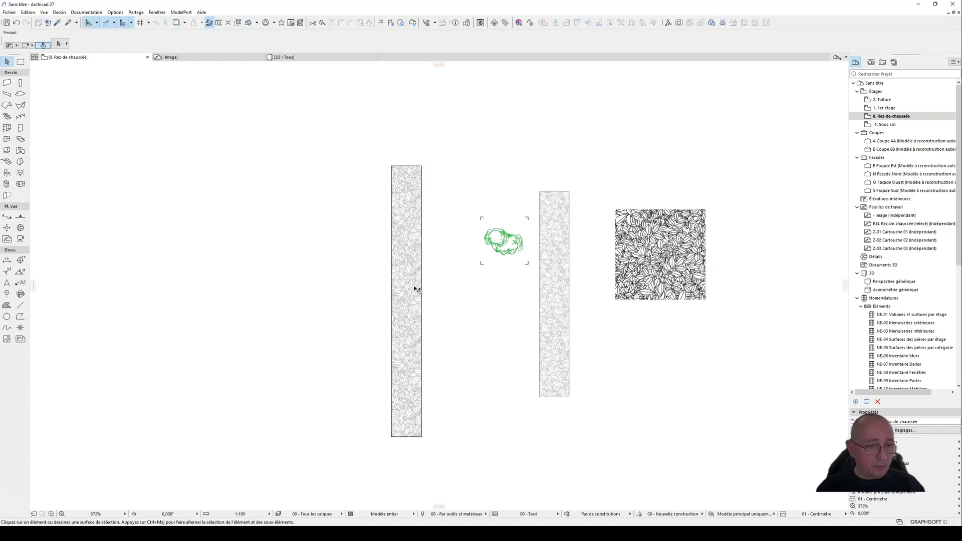
{"action": "key", "text": "F3"}
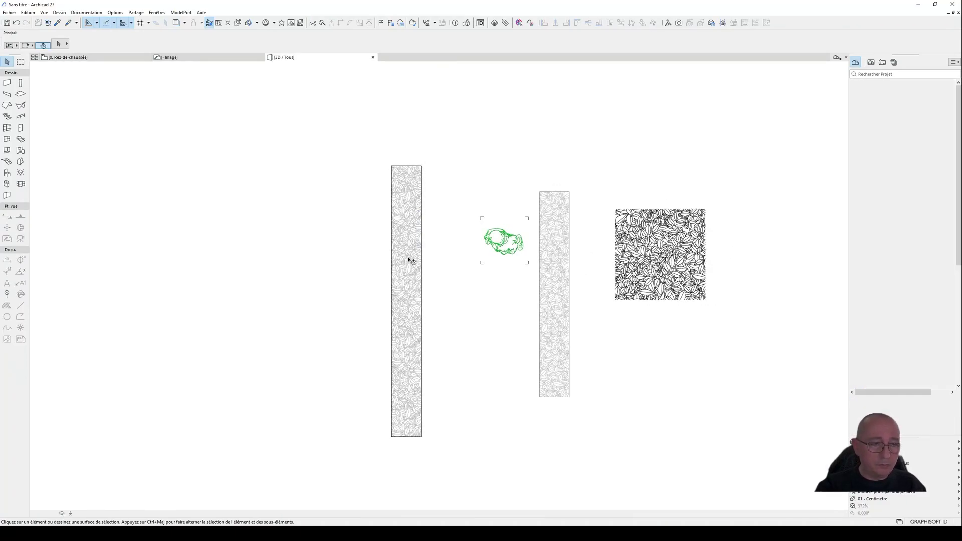
{"action": "middle_click_drag", "start_coordinate": [391, 278], "coordinate": [462, 315], "text": "shift"}
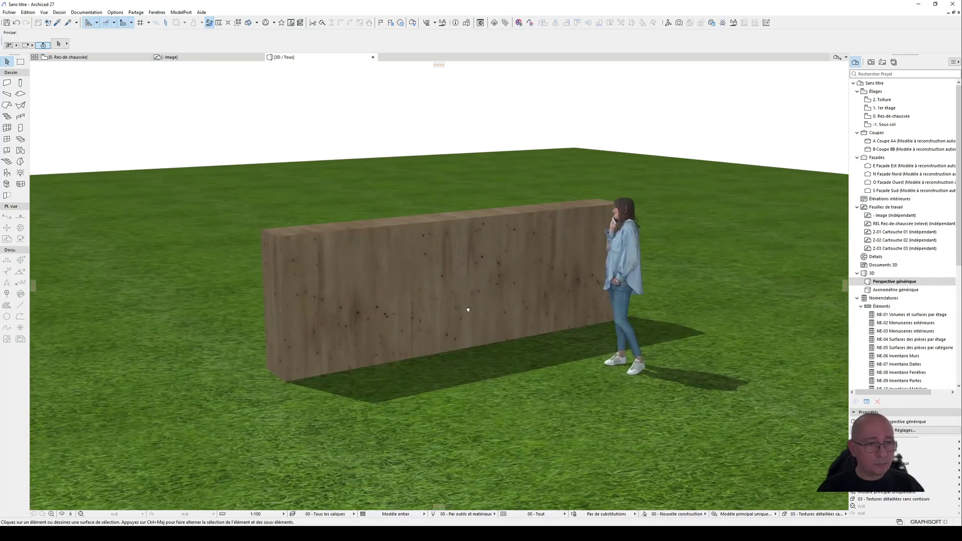
Step: Select the wall in the ground floor plan and review its settings without changing them
{"action": "key", "text": "F2"}
{"action": "left_click", "coordinate": [403, 244]}
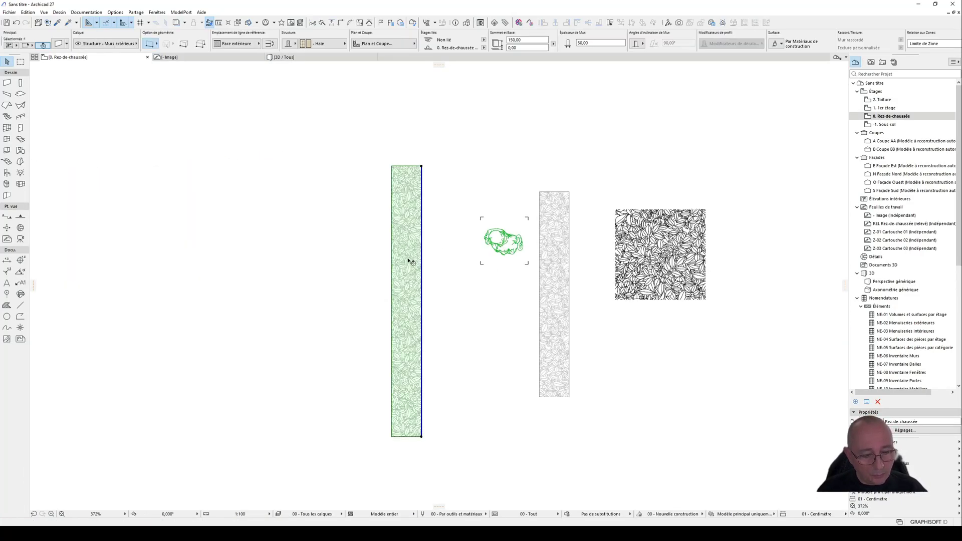
{"action": "key", "text": "ctrl+t"}
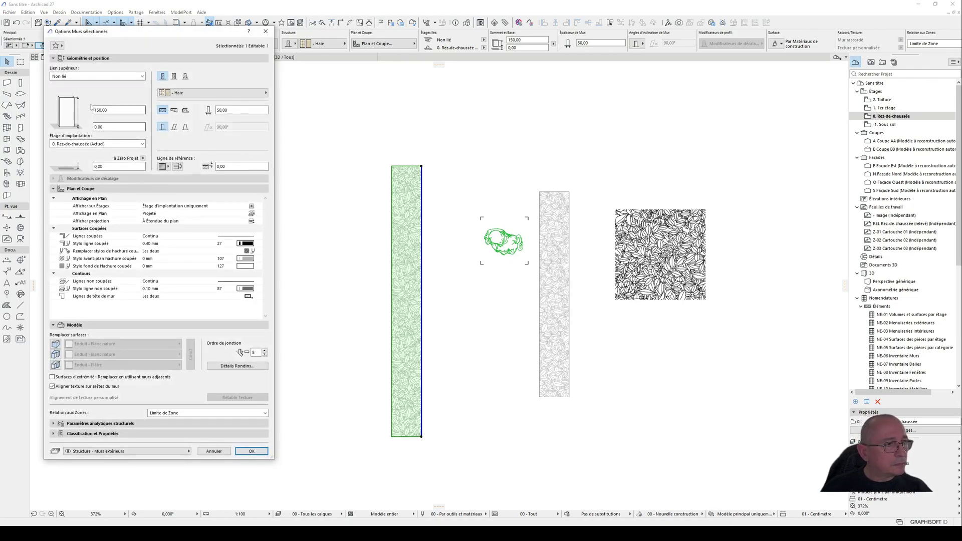
{"action": "left_click", "coordinate": [218, 452]}
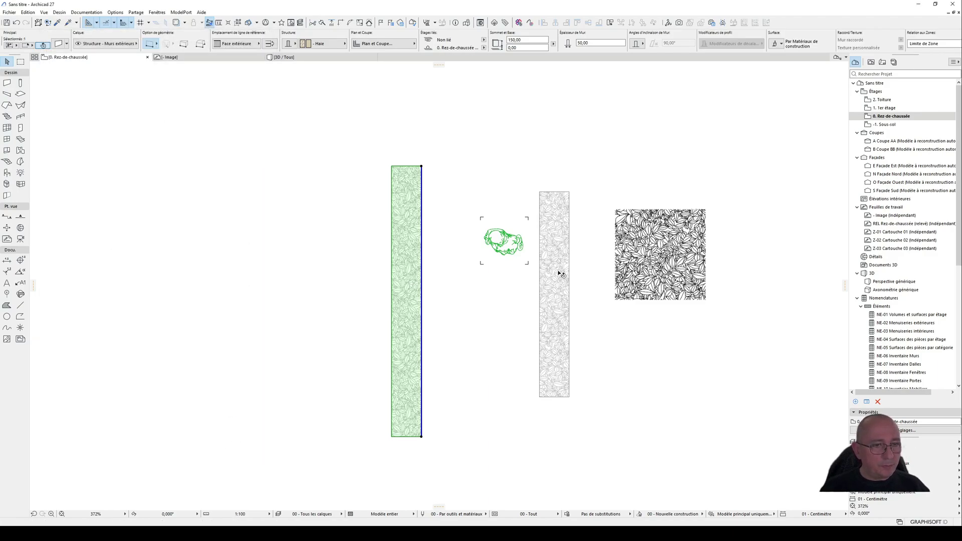
Step: Delete the separate leaf-hatched strip with its outline between the human figure and the square pattern in plan
{"action": "left_click", "coordinate": [572, 279]}
{"action": "left_click", "coordinate": [570, 278]}
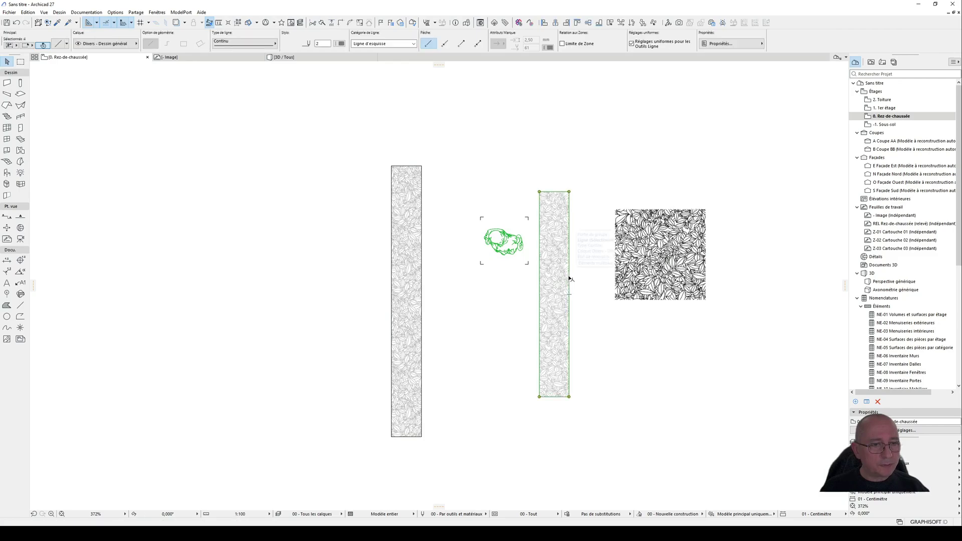
{"action": "left_click", "coordinate": [567, 271]}
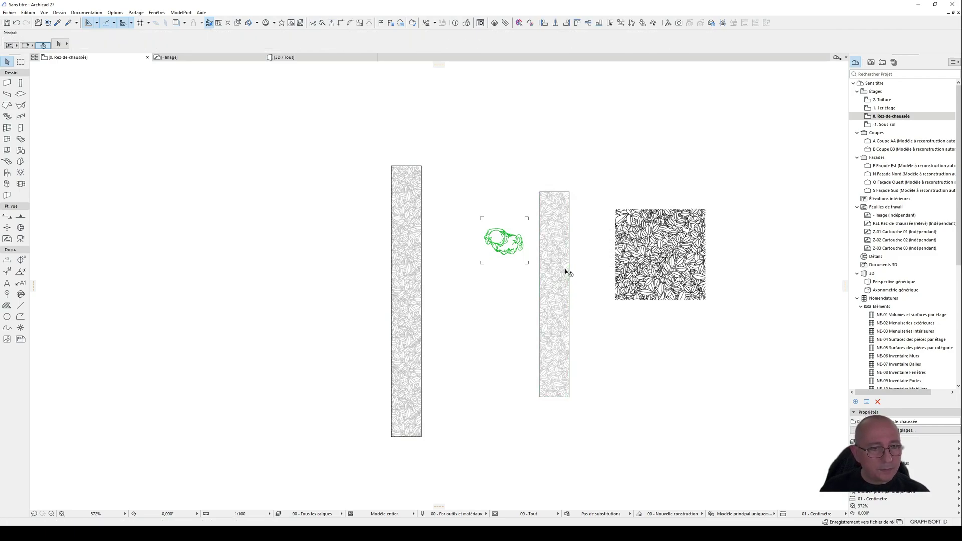
{"action": "left_click", "coordinate": [569, 274]}
{"action": "key", "text": "Delete"}
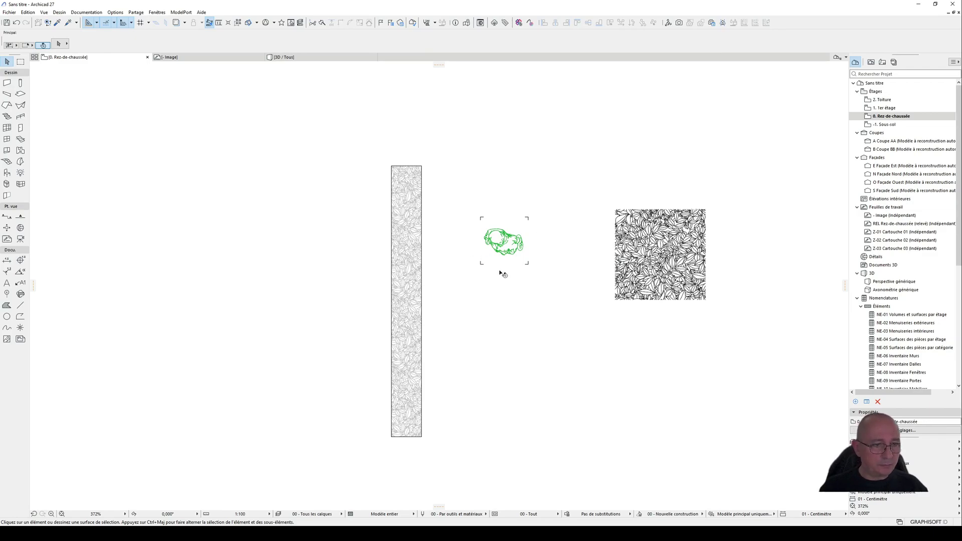
Step: Show the model in 3D perspective, framed on the wall and human figure, and select the wall
{"action": "mouse_move", "coordinate": [509, 259]}
{"action": "key", "text": "F3"}
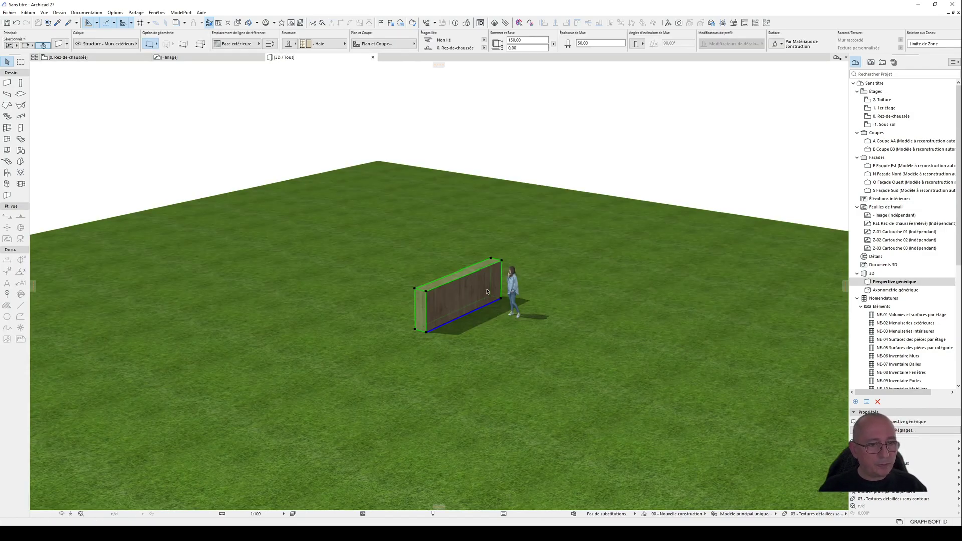
{"action": "middle_click_drag", "start_coordinate": [500, 299], "coordinate": [475, 275], "text": "shift"}
{"action": "scroll", "coordinate": [453, 279], "scroll_direction": "up", "scroll_amount": 2}
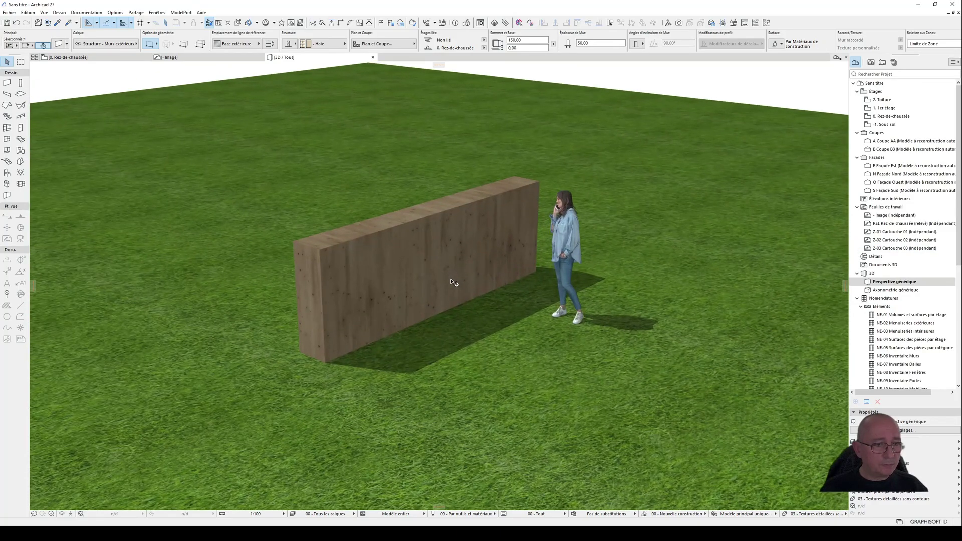
{"action": "left_click", "coordinate": [450, 280]}
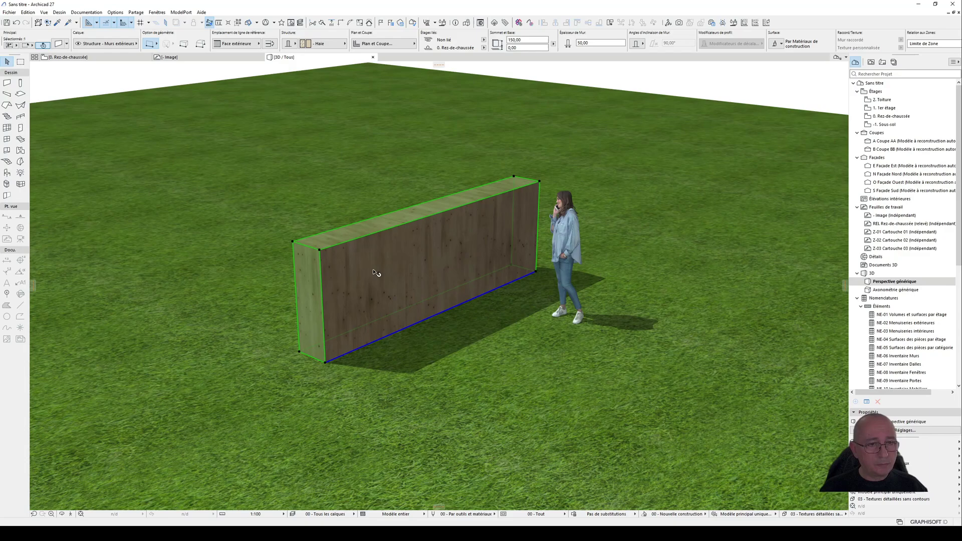
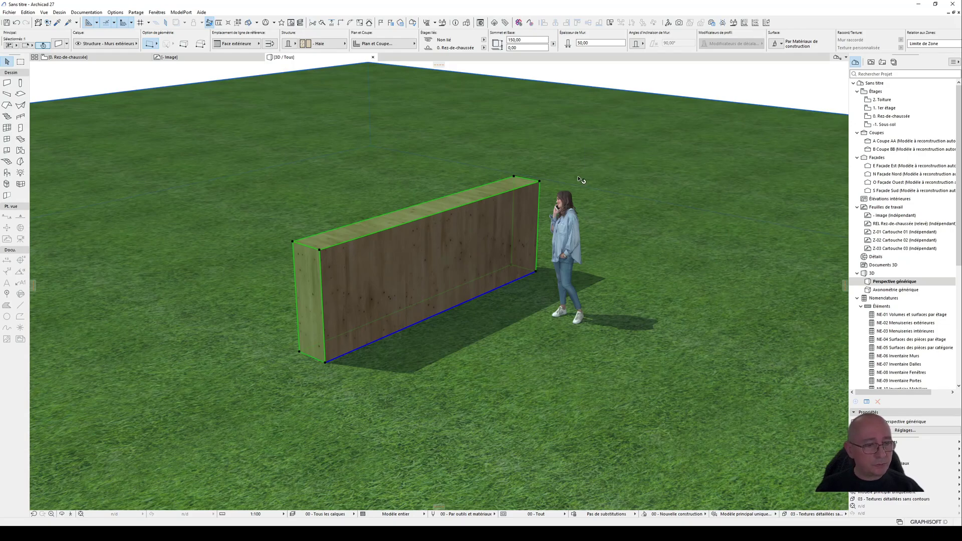
Step: Deselect the wall, return to the ground floor plan and create a surface named "- Haie" by duplicating "Brique - Appareil courant"
{"action": "left_click", "coordinate": [737, 81]}
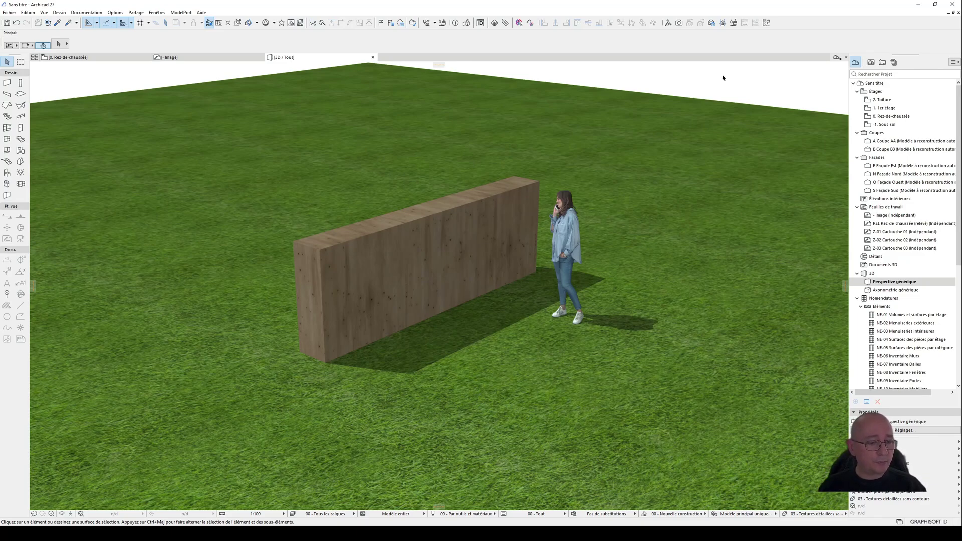
{"action": "key", "text": "F2"}
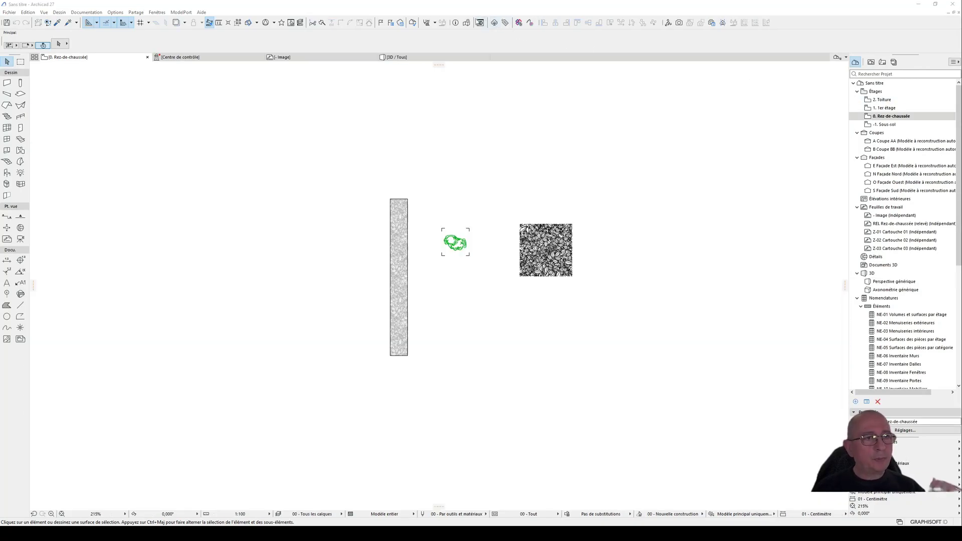
{"action": "left_click", "coordinate": [435, 23]}
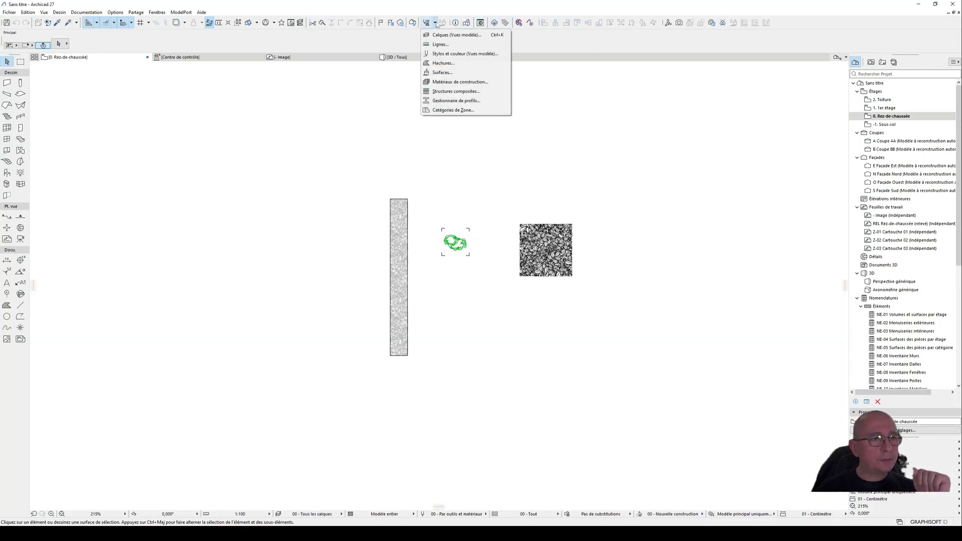
{"action": "left_click", "coordinate": [443, 72]}
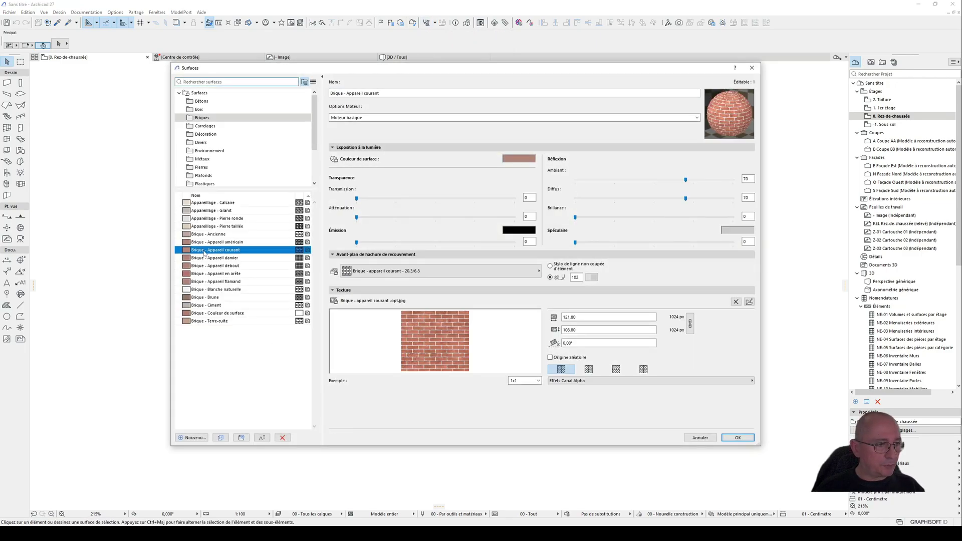
{"action": "left_click", "coordinate": [193, 438]}
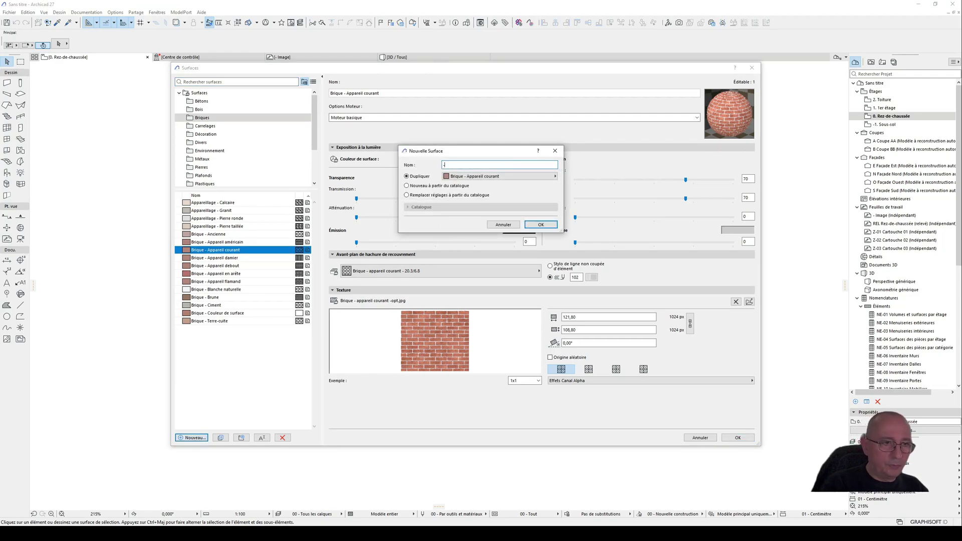
{"action": "type", "text": "- Haie"}
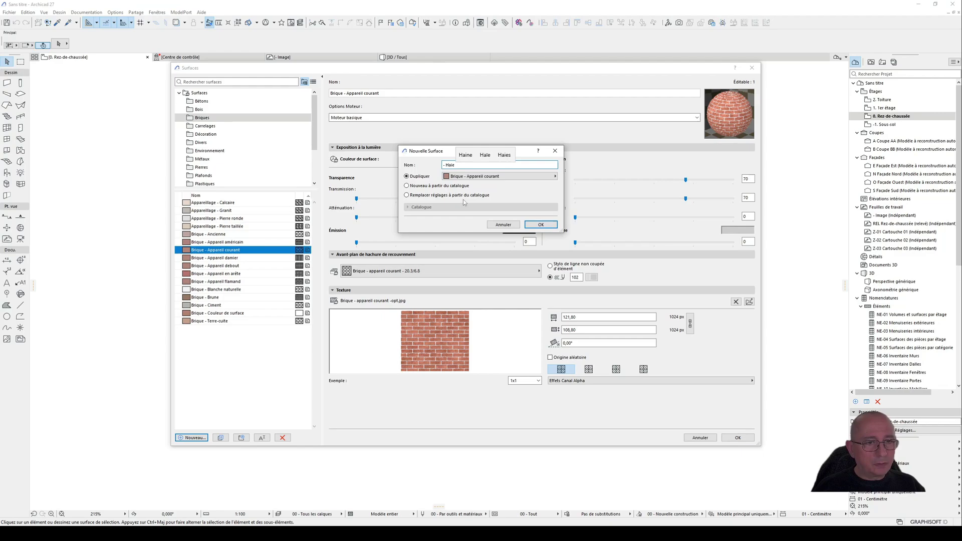
{"action": "left_click", "coordinate": [533, 224]}
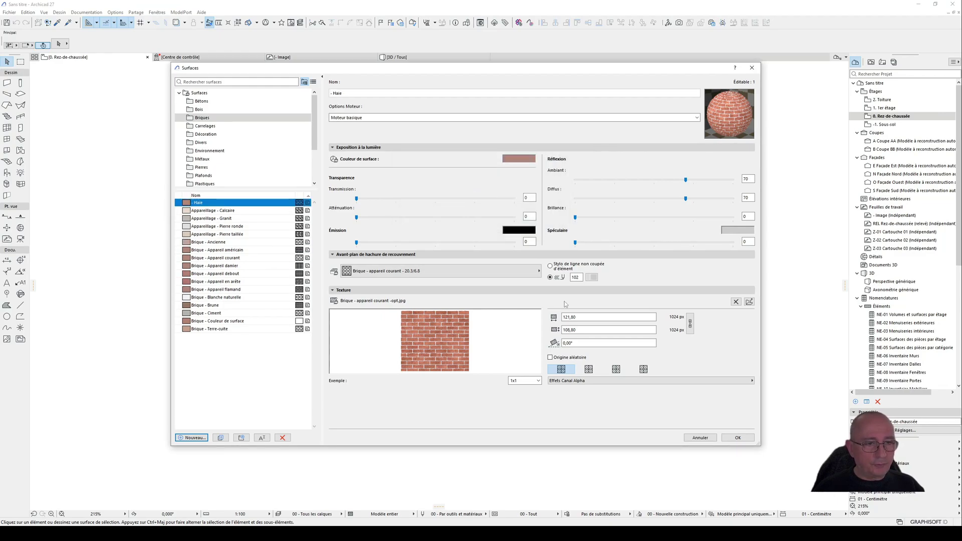
Step: Remove the brick texture from the "- Haie" surface and open the "Mes textures" library folder to choose another image
{"action": "left_click", "coordinate": [735, 302]}
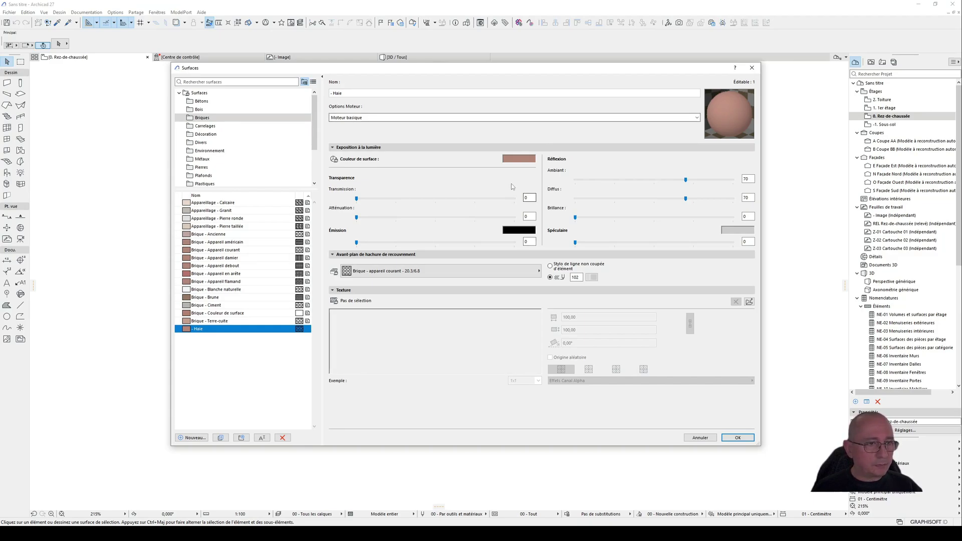
{"action": "left_click", "coordinate": [750, 303]}
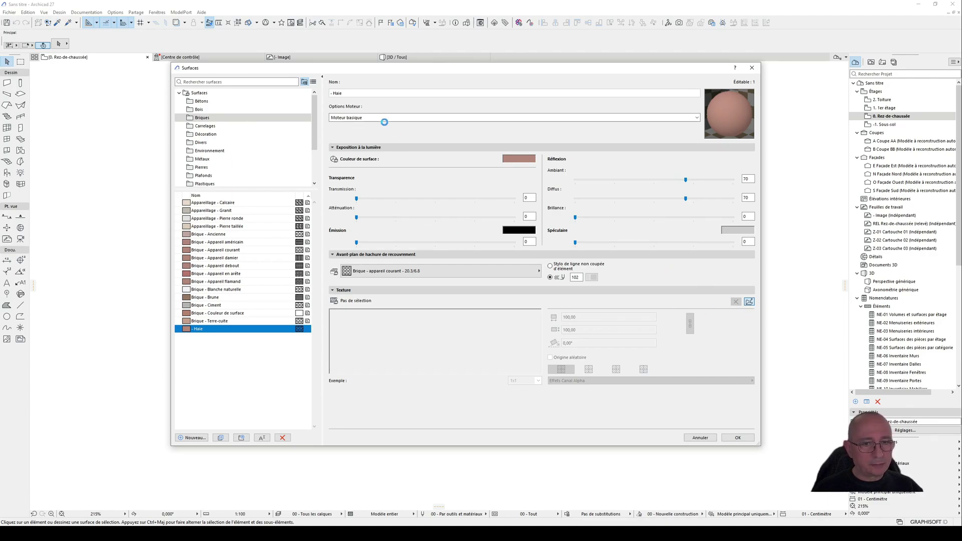
{"action": "left_click", "coordinate": [274, 164]}
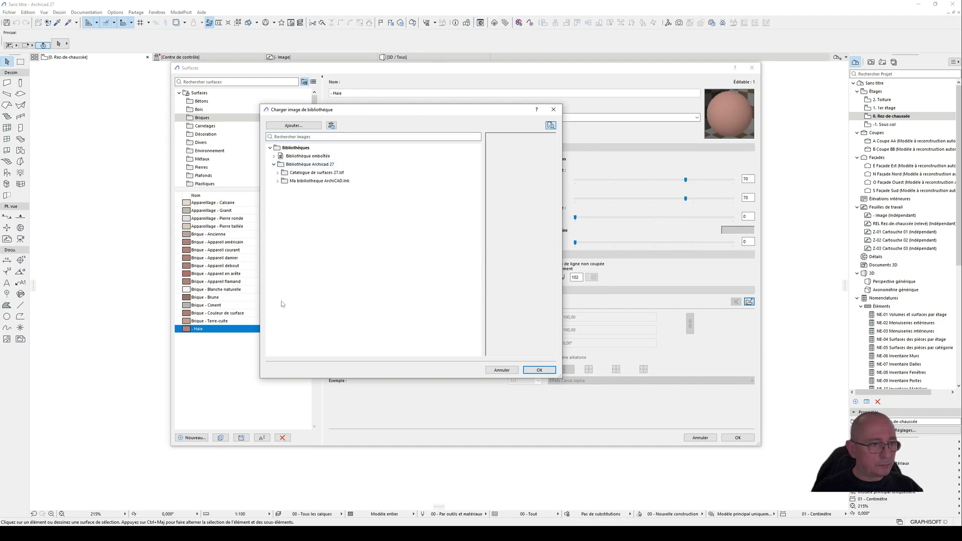
{"action": "left_click", "coordinate": [278, 180]}
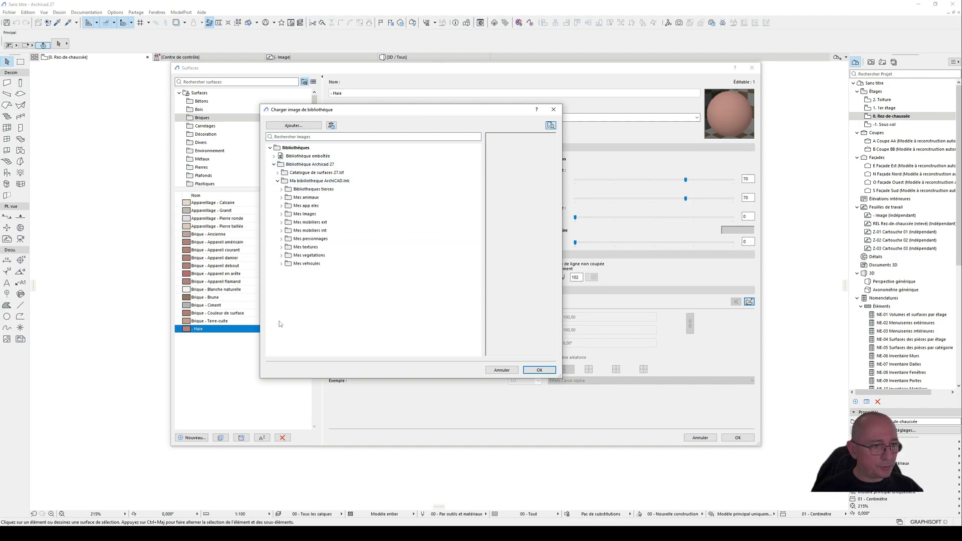
{"action": "left_click", "coordinate": [281, 255]}
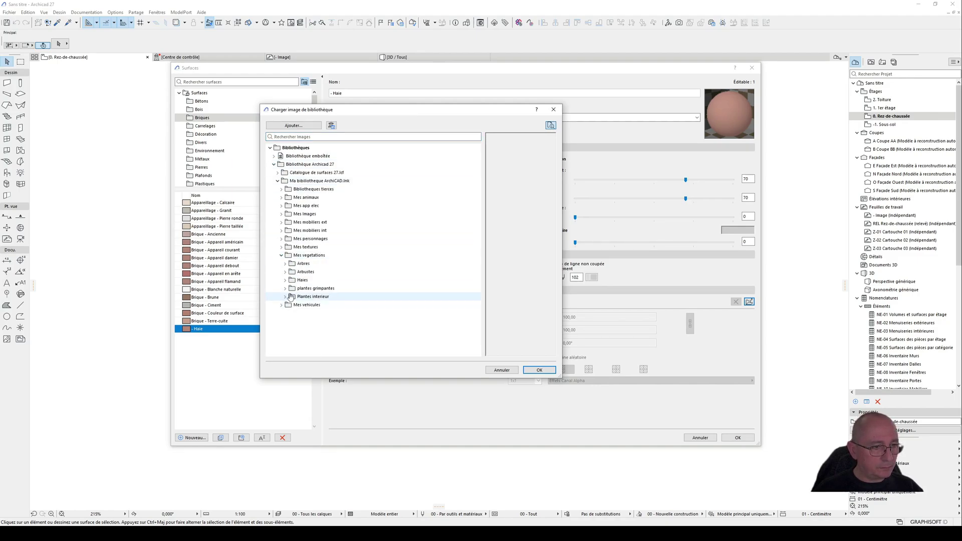
{"action": "left_click", "coordinate": [281, 255]}
{"action": "left_click", "coordinate": [281, 247]}
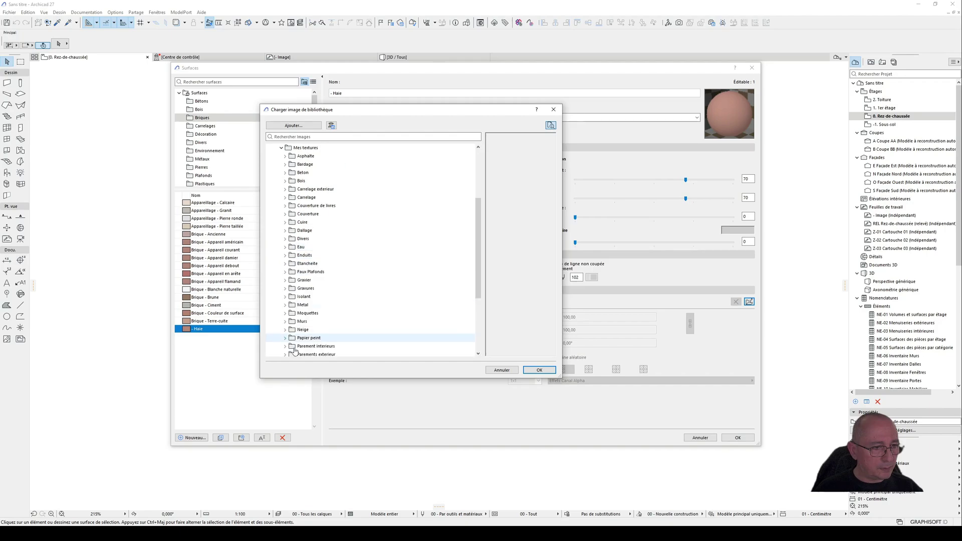
Step: Load "Haie Color.png" from the Haies folder under Vegetations as the texture of the "- Haie" surface
{"action": "scroll", "coordinate": [295, 351], "scroll_direction": "down", "scroll_amount": 5}
{"action": "left_click", "coordinate": [285, 330]}
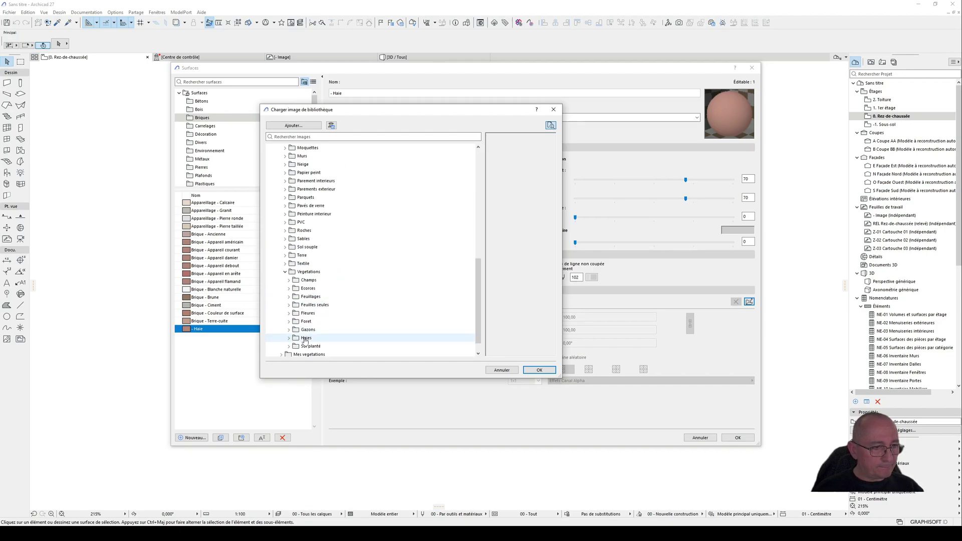
{"action": "left_click", "coordinate": [290, 322]}
{"action": "scroll", "coordinate": [358, 294], "scroll_direction": "down", "scroll_amount": 15}
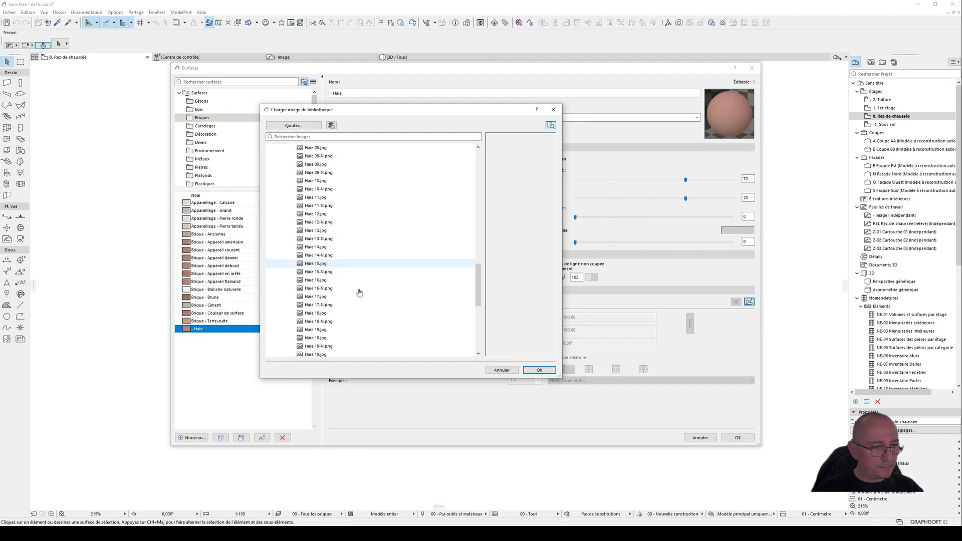
{"action": "left_click", "coordinate": [328, 323]}
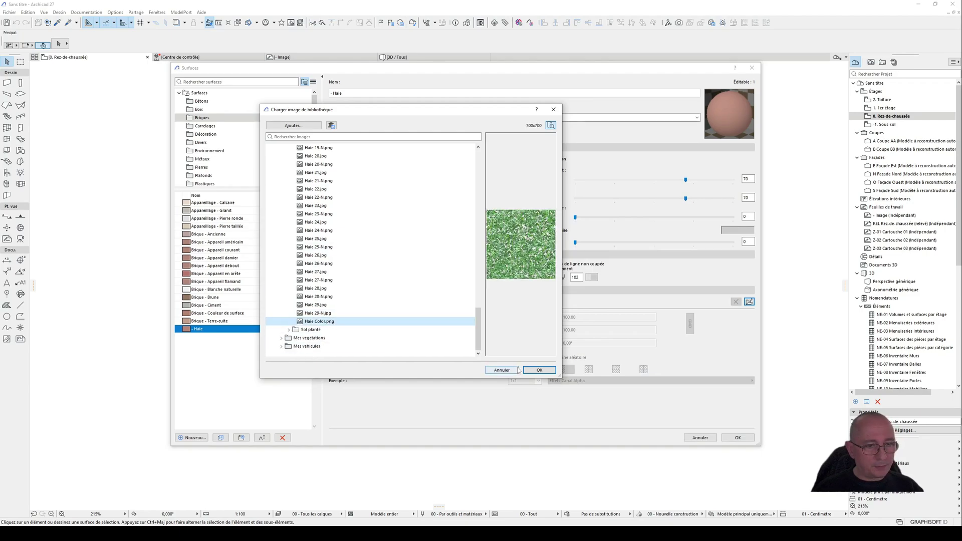
{"action": "left_click", "coordinate": [539, 370]}
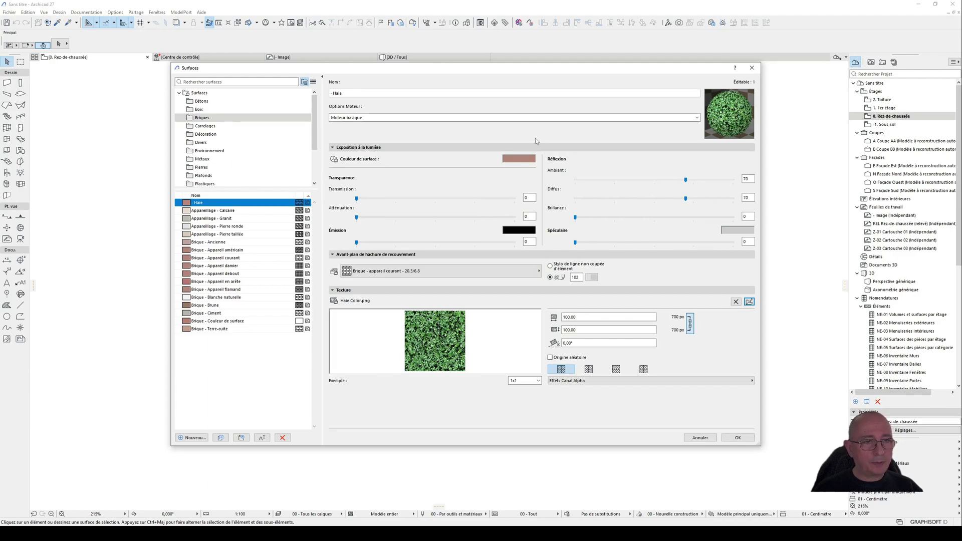
Step: Set the surface colour of "- Haie" to a bright green
{"action": "left_click", "coordinate": [518, 159]}
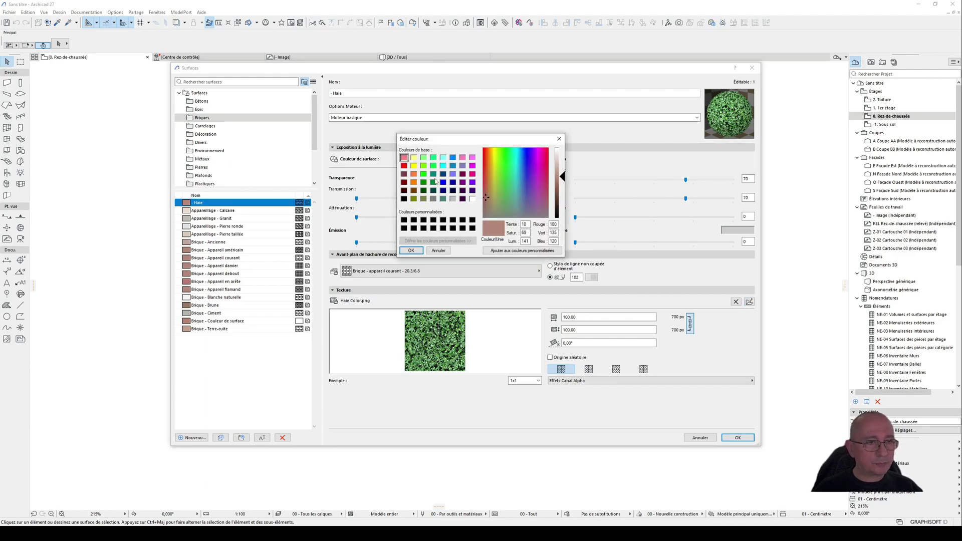
{"action": "left_click", "coordinate": [432, 175]}
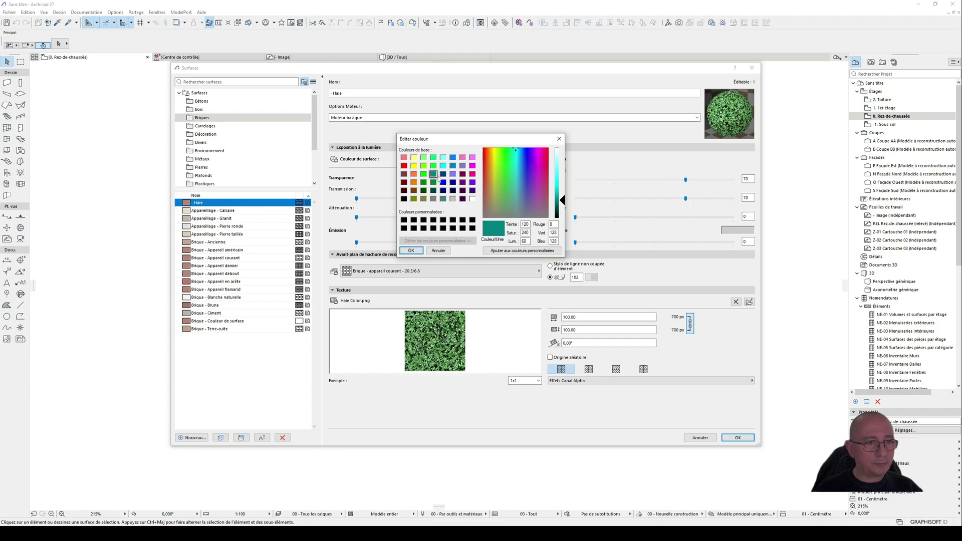
{"action": "left_click", "coordinate": [423, 182]}
{"action": "left_click", "coordinate": [561, 183]}
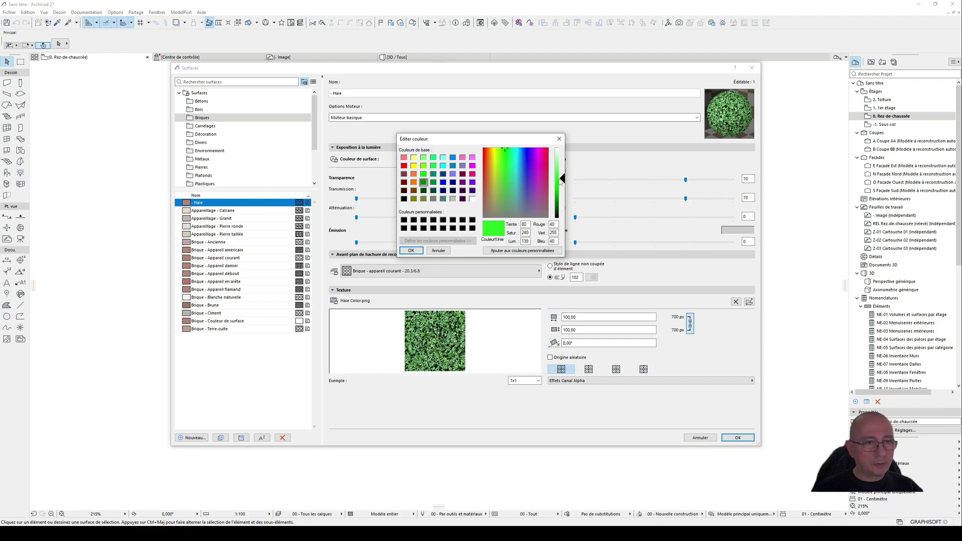
{"action": "left_click_drag", "start_coordinate": [561, 182], "coordinate": [561, 195]}
{"action": "left_click", "coordinate": [411, 251]}
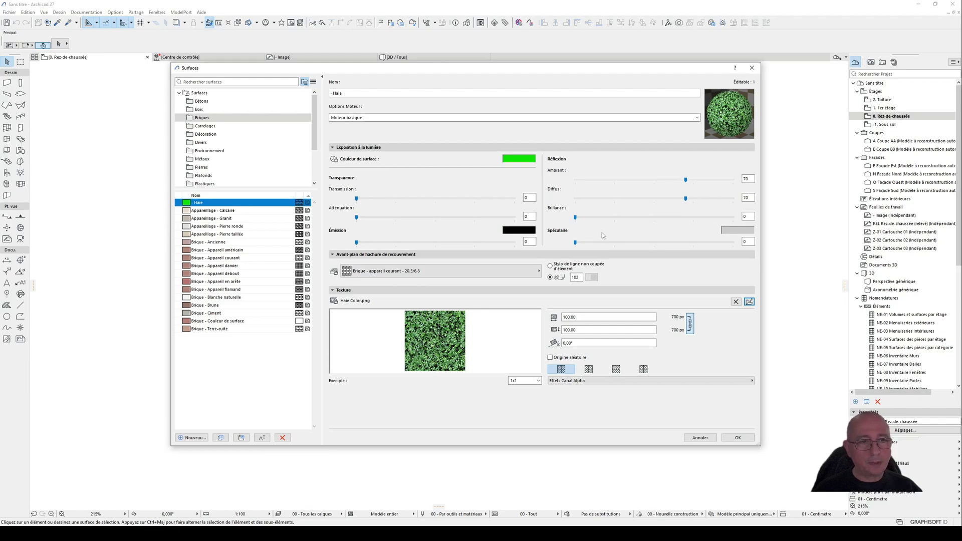
Step: Set the "- Haie" surface's engine to Accélération matérielle, with ambient 95, diffuse 100, brilliance 100 and specular 68, and save it
{"action": "left_click_drag", "start_coordinate": [575, 217], "coordinate": [693, 217]}
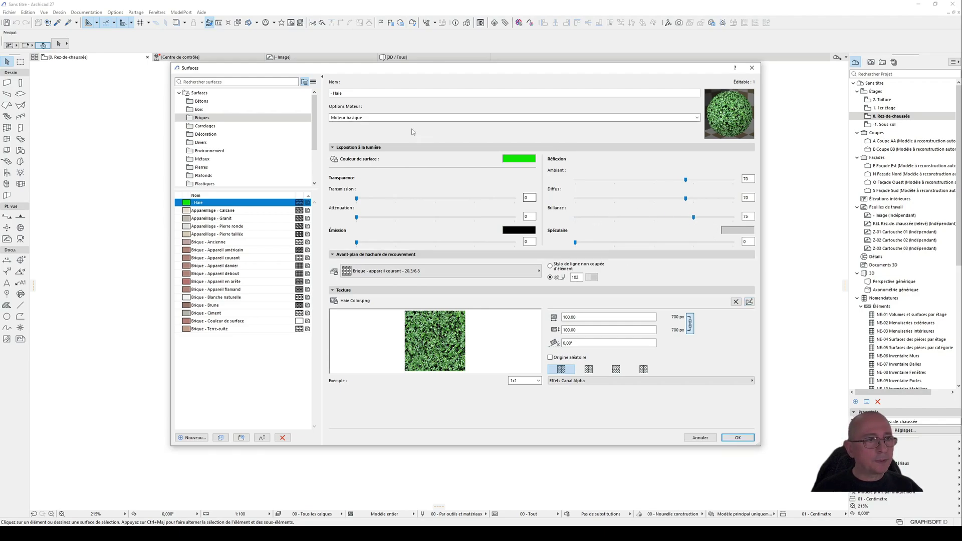
{"action": "left_click", "coordinate": [353, 121]}
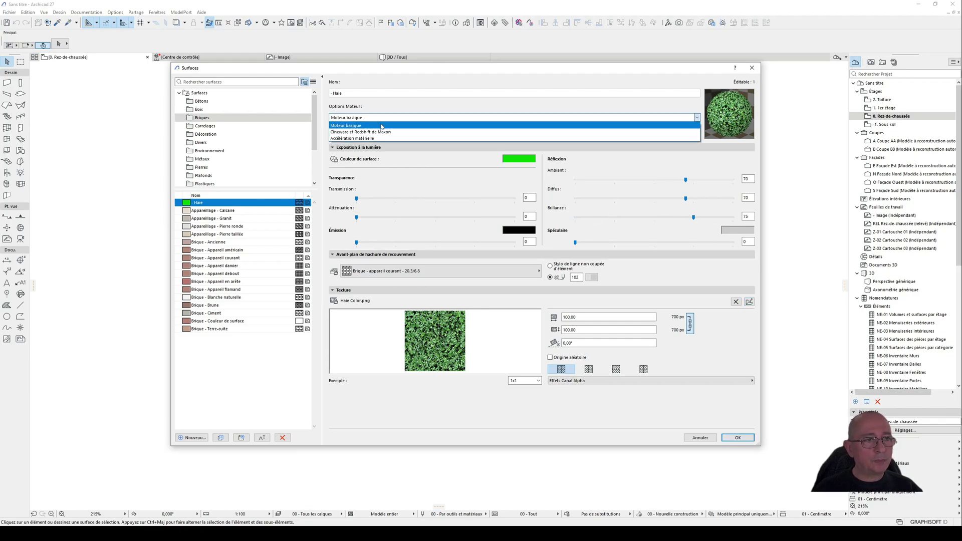
{"action": "left_click", "coordinate": [374, 140]}
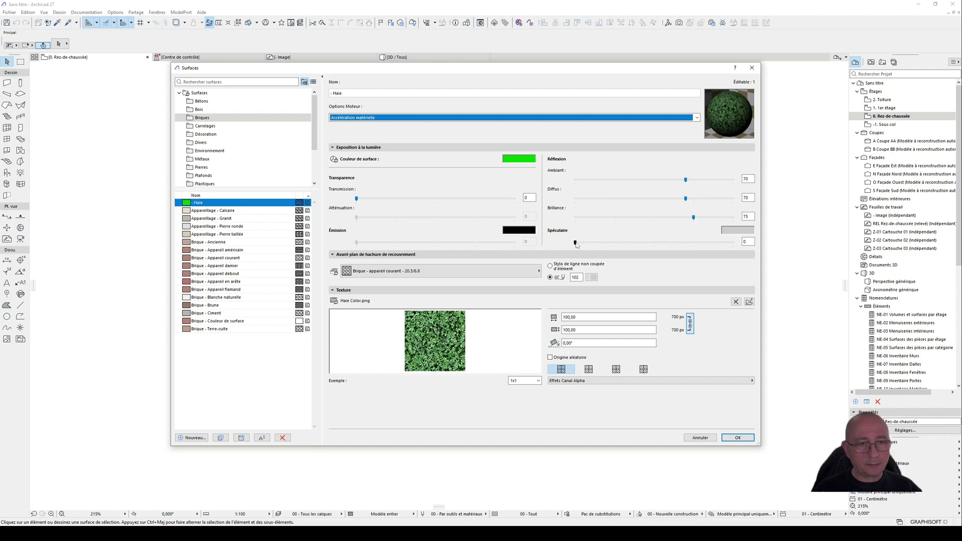
{"action": "left_click_drag", "start_coordinate": [576, 244], "coordinate": [729, 214]}
{"action": "left_click", "coordinate": [705, 199]}
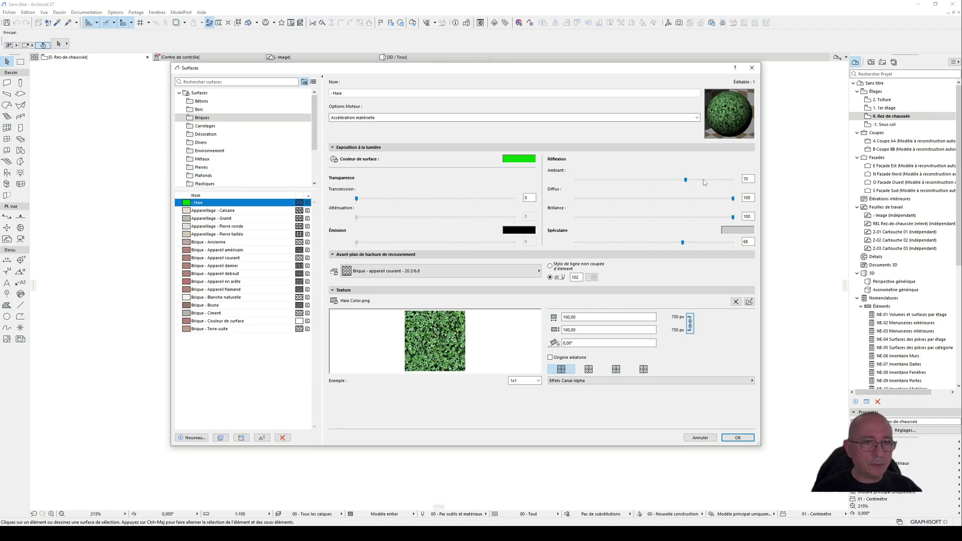
{"action": "left_click", "coordinate": [698, 180]}
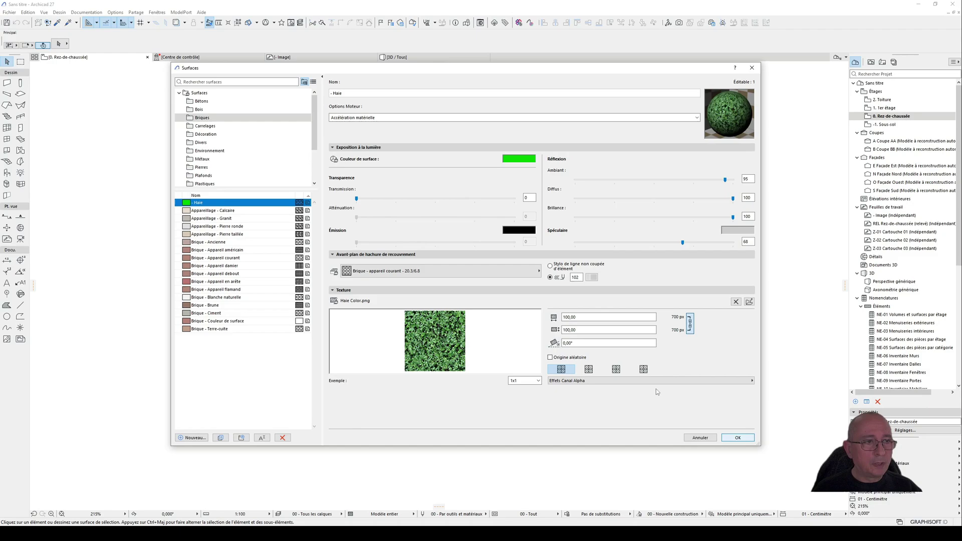
{"action": "left_click", "coordinate": [380, 118]}
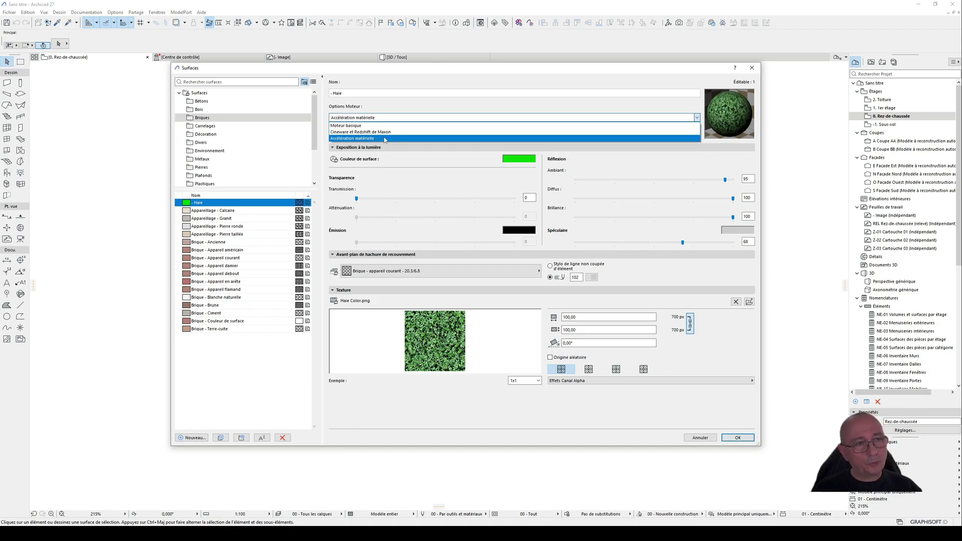
{"action": "left_click", "coordinate": [498, 118]}
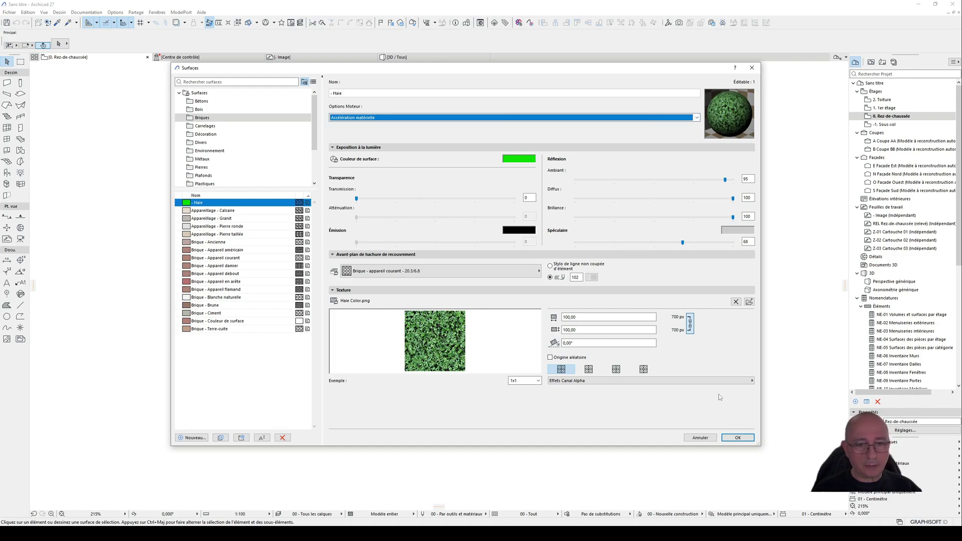
{"action": "left_click", "coordinate": [738, 439]}
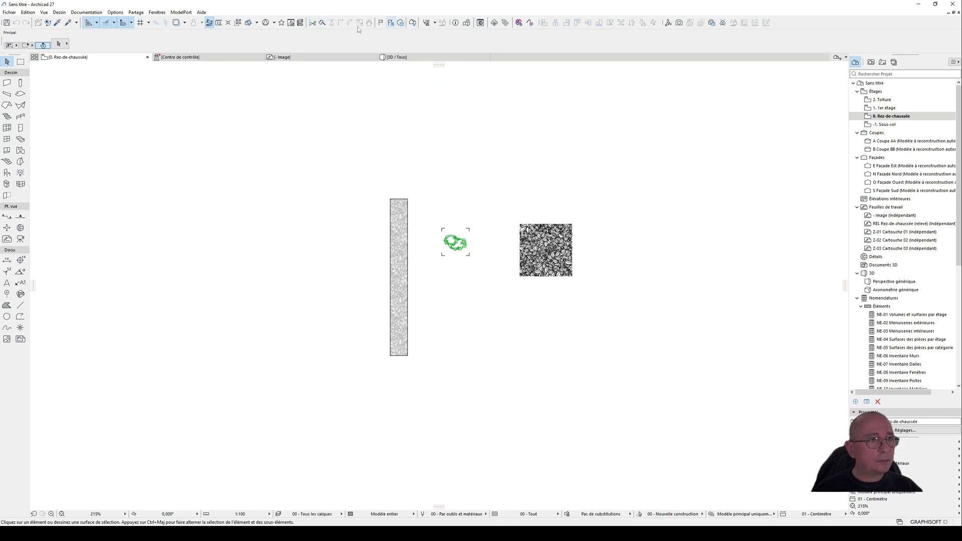
Step: Open the building material settings and search for "-" to select the "- Haie" material
{"action": "left_click", "coordinate": [435, 22]}
{"action": "left_click", "coordinate": [454, 82]}
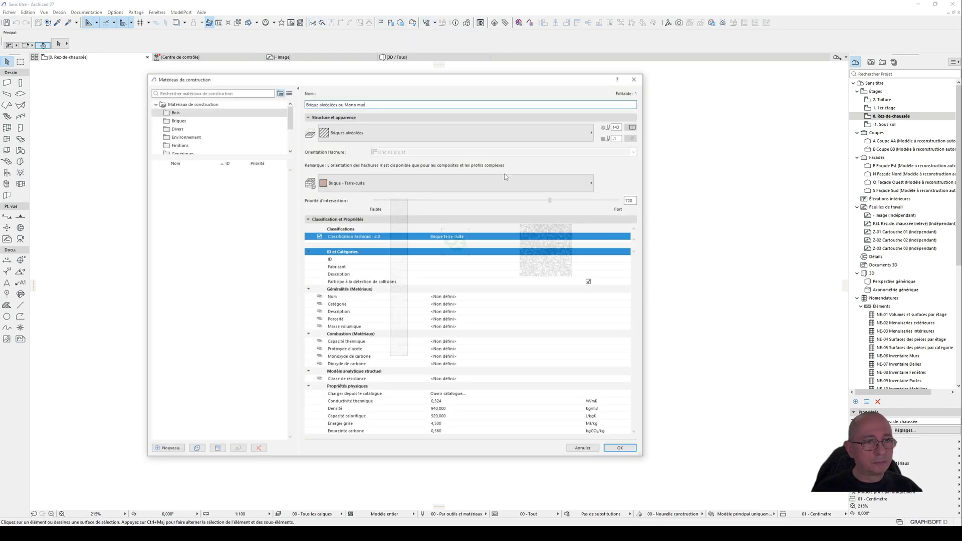
{"action": "left_click", "coordinate": [383, 184]}
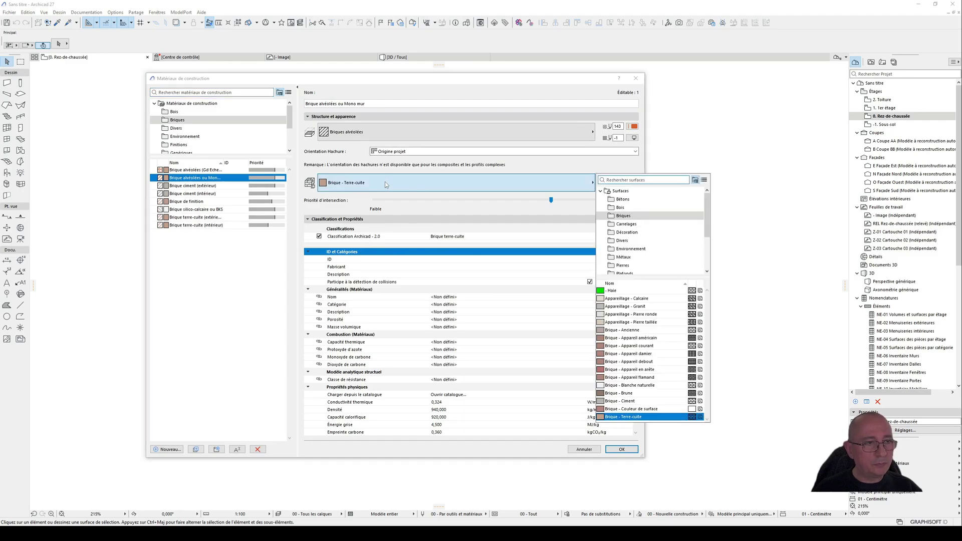
{"action": "left_click", "coordinate": [203, 227]}
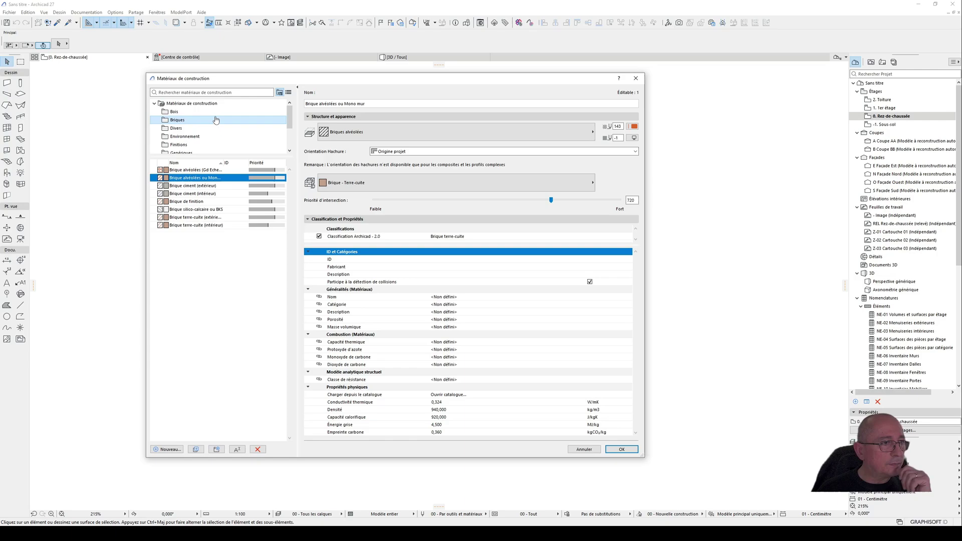
{"action": "left_click", "coordinate": [200, 103]}
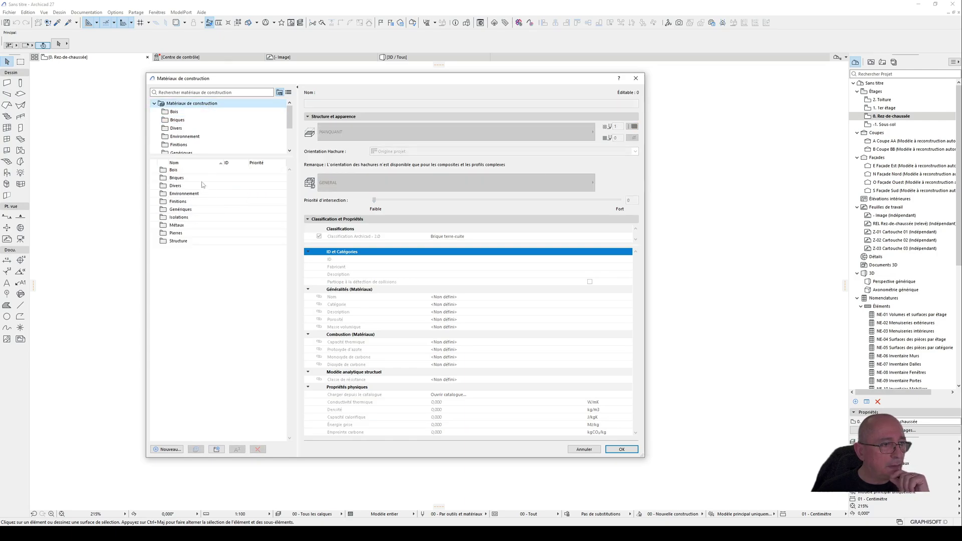
{"action": "left_click", "coordinate": [198, 122]}
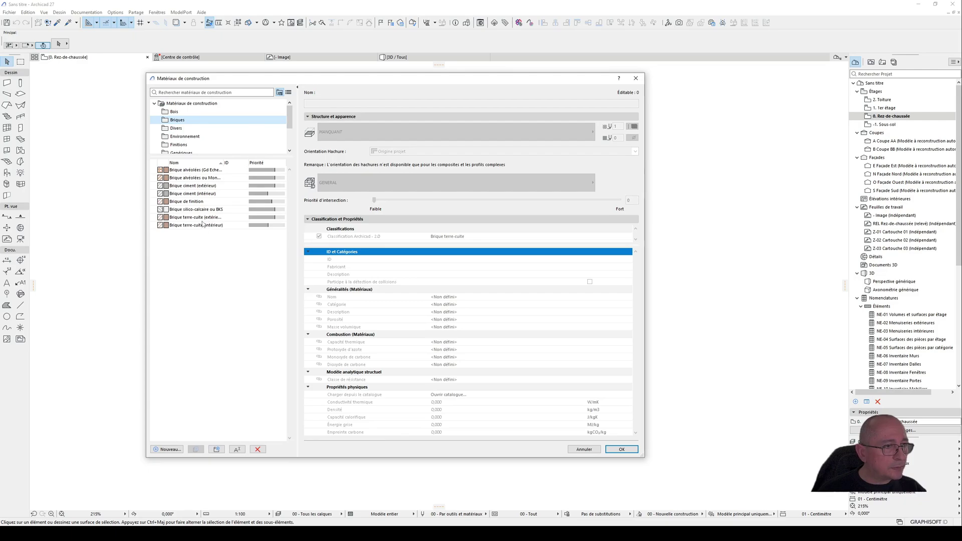
{"action": "scroll", "coordinate": [203, 136], "scroll_direction": "down", "scroll_amount": 2}
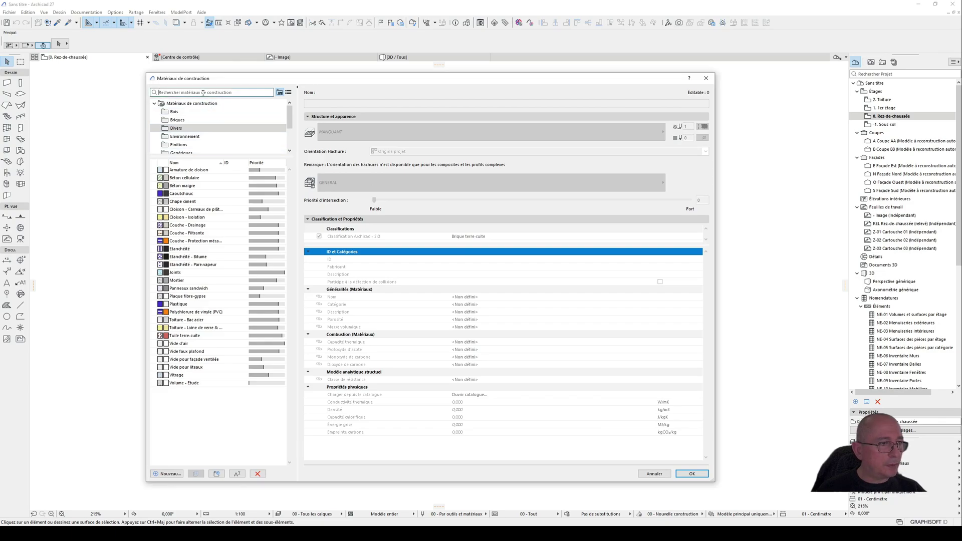
{"action": "left_click", "coordinate": [203, 92]}
{"action": "type", "text": "-"}
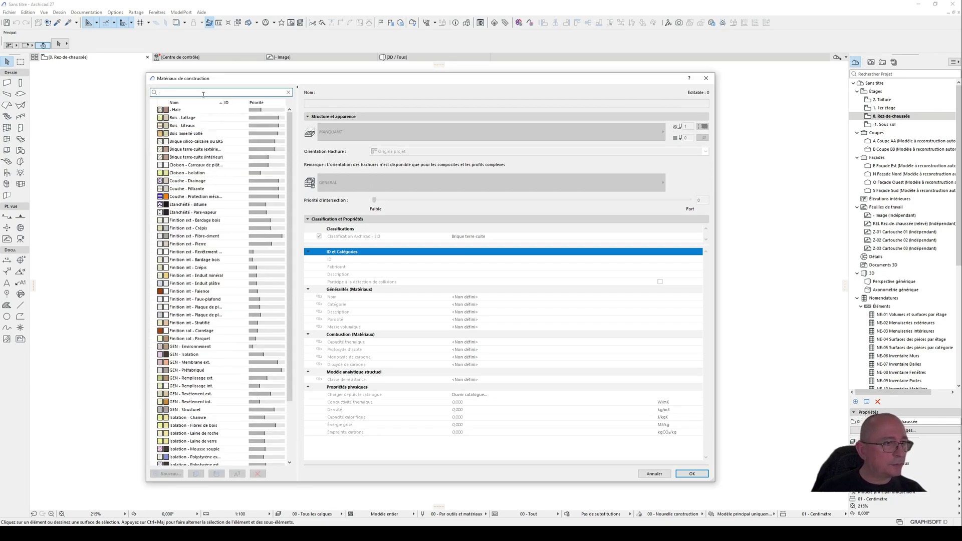
{"action": "left_click", "coordinate": [184, 108]}
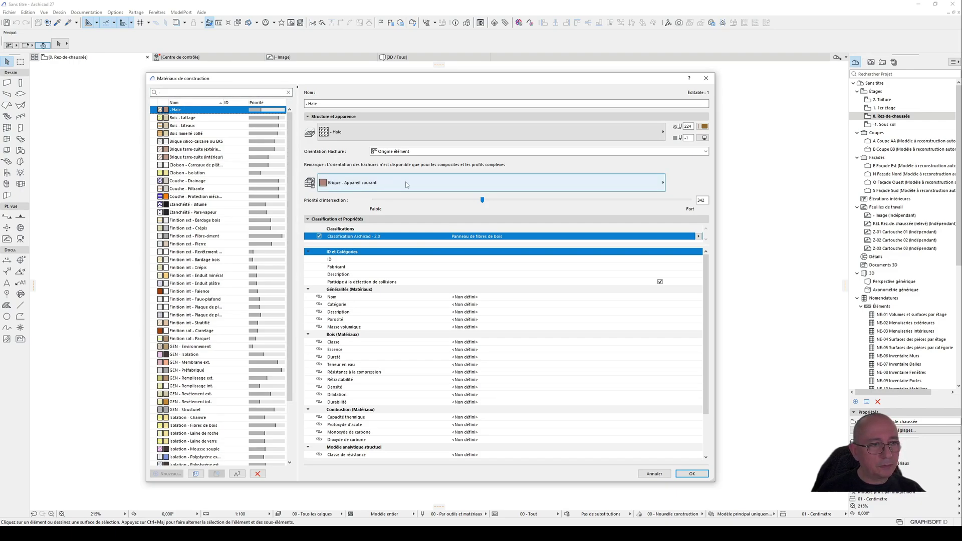
Step: Assign the "- Haie" surface to the "- Haie" building material and save the change
{"action": "left_click", "coordinate": [383, 187]}
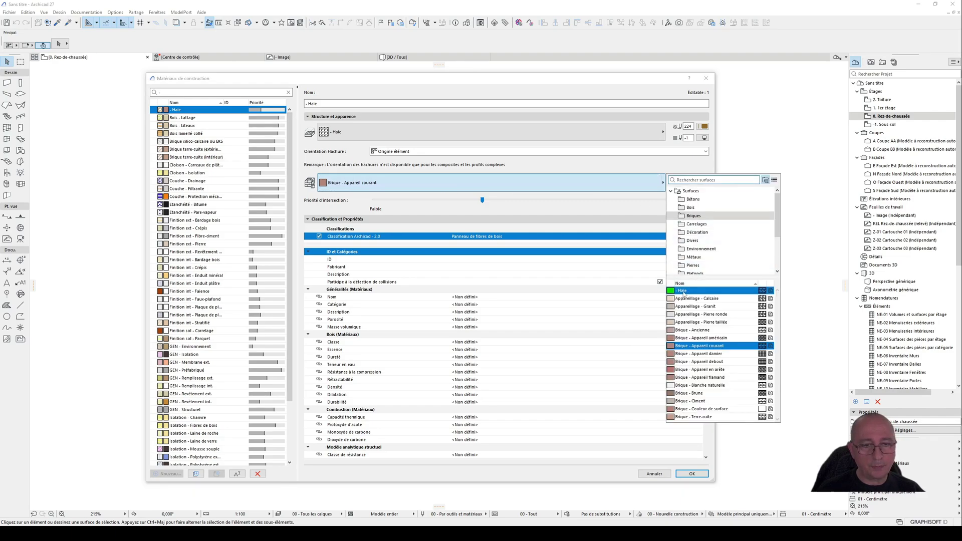
{"action": "left_click", "coordinate": [682, 291]}
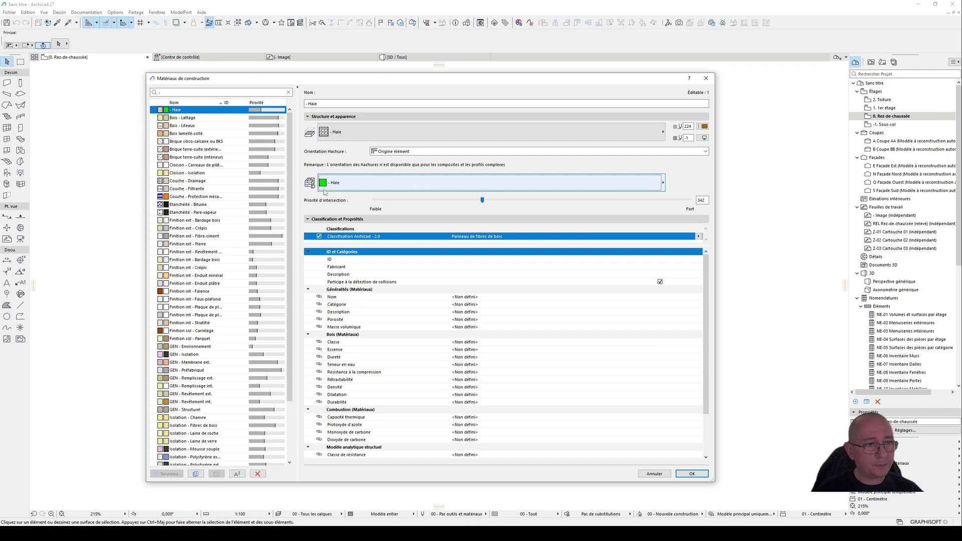
{"action": "left_click", "coordinate": [692, 474]}
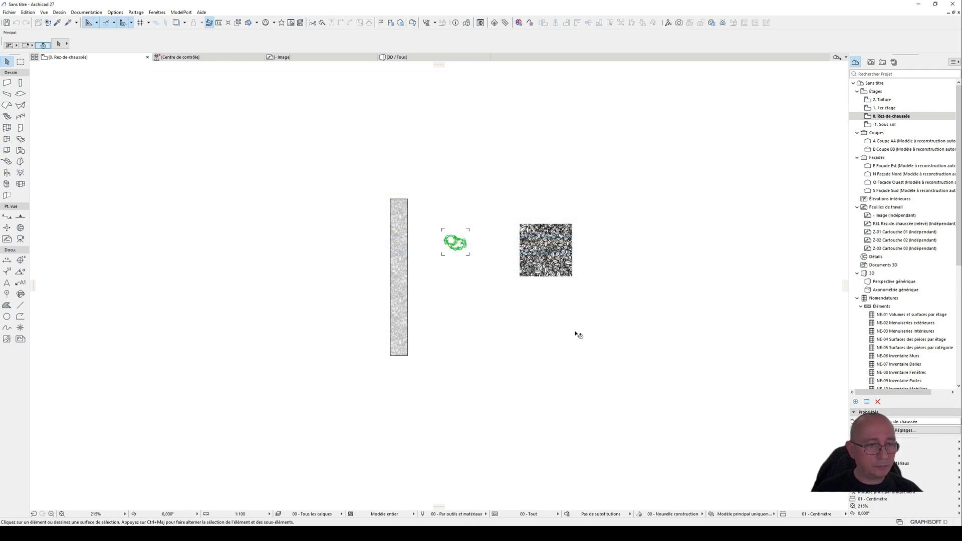
Step: In the 3D view, disable all three surface overrides of the hedge wall so it uses its building material's surface
{"action": "key", "text": "F3"}
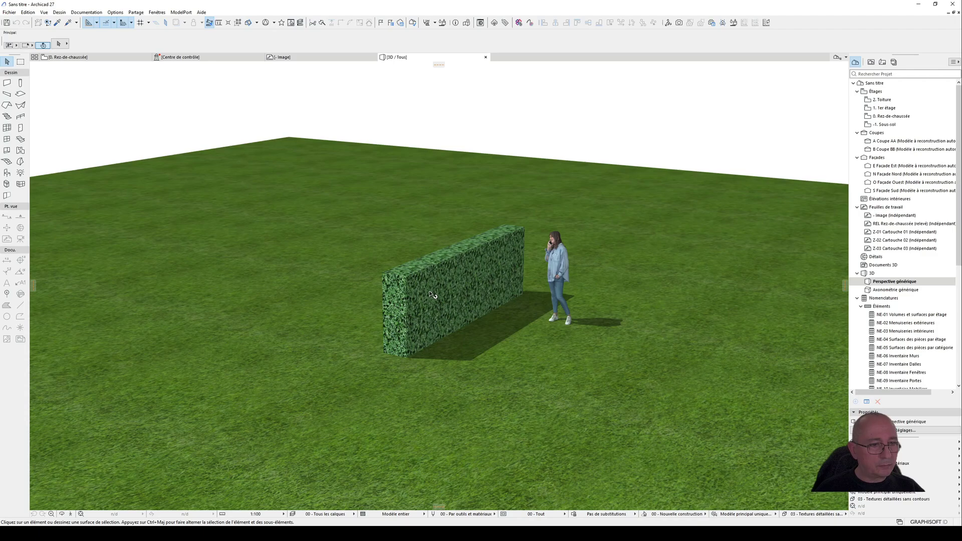
{"action": "left_click", "coordinate": [414, 282]}
{"action": "scroll", "coordinate": [473, 284], "scroll_direction": "up", "scroll_amount": 5}
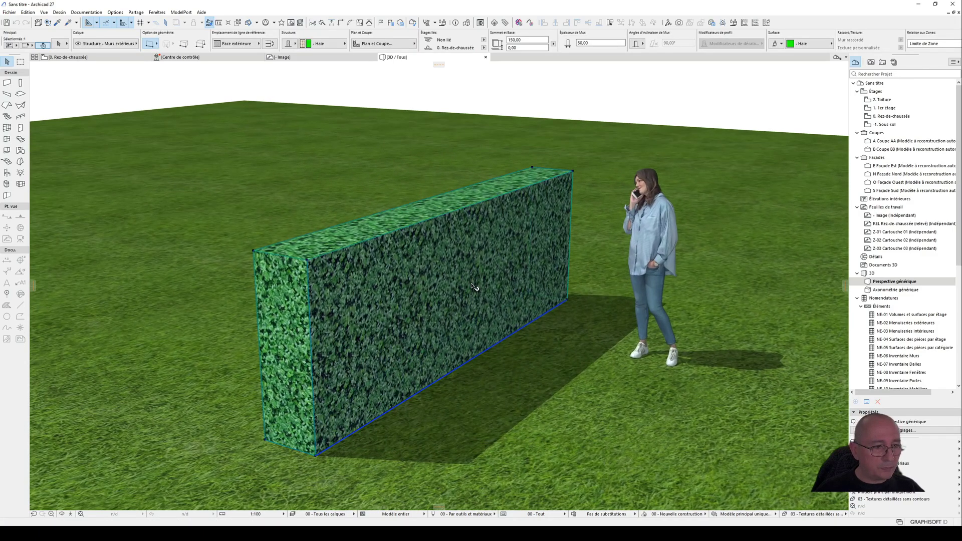
{"action": "middle_click_drag", "start_coordinate": [472, 284], "coordinate": [451, 279], "text": "shift"}
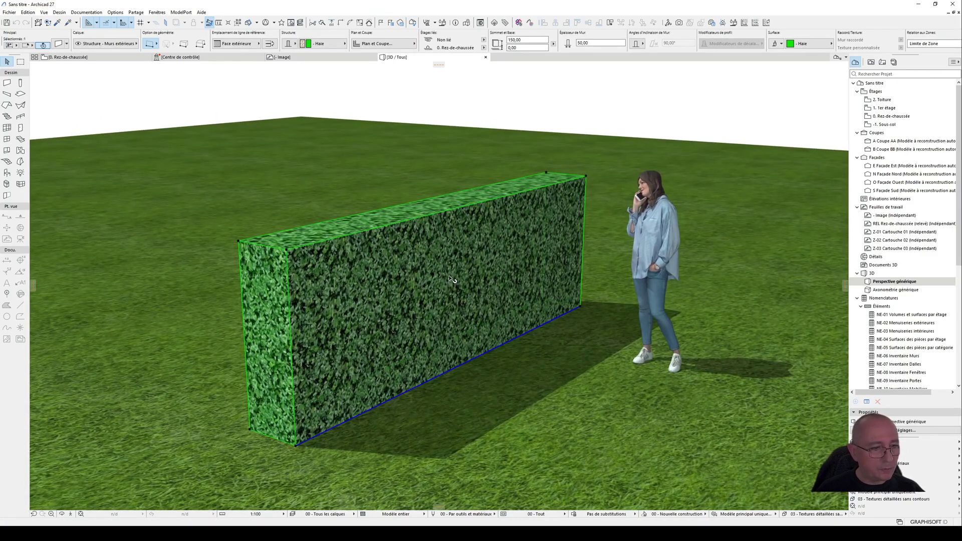
{"action": "key", "text": "ctrl+t"}
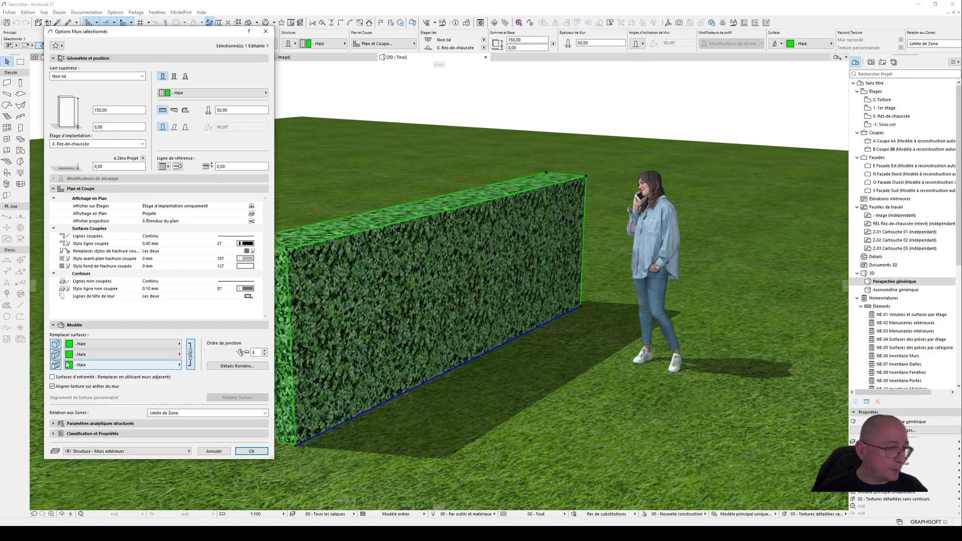
{"action": "left_click", "coordinate": [56, 344]}
{"action": "left_click", "coordinate": [55, 354]}
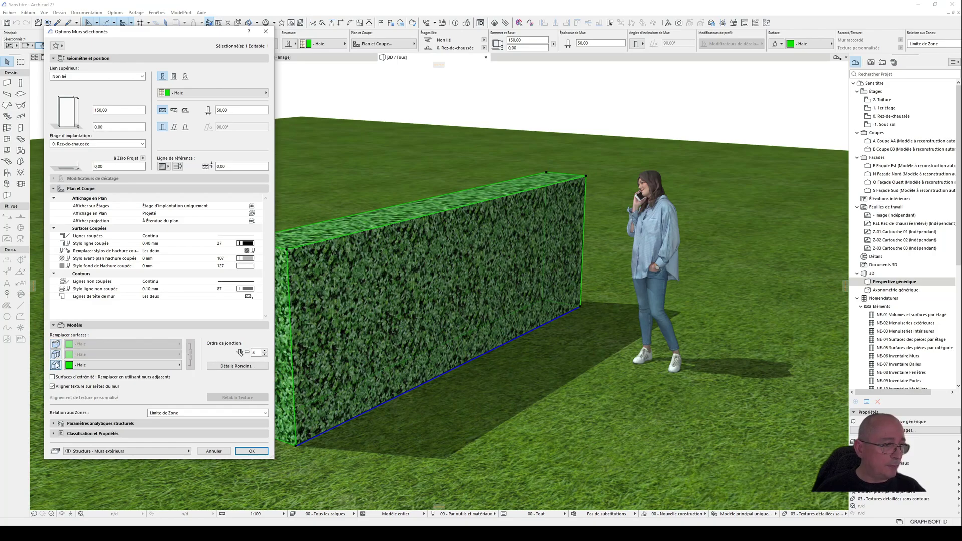
{"action": "left_click", "coordinate": [56, 364]}
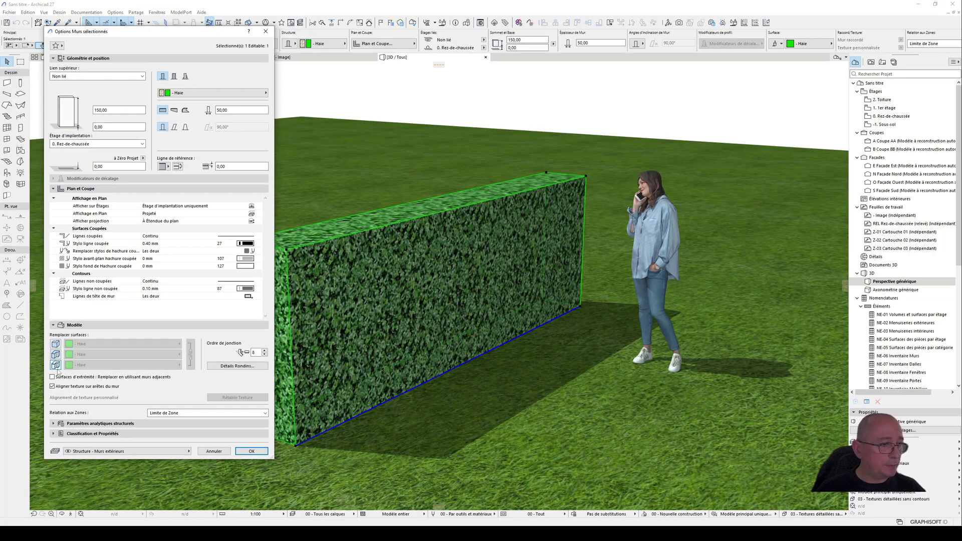
{"action": "left_click", "coordinate": [251, 451]}
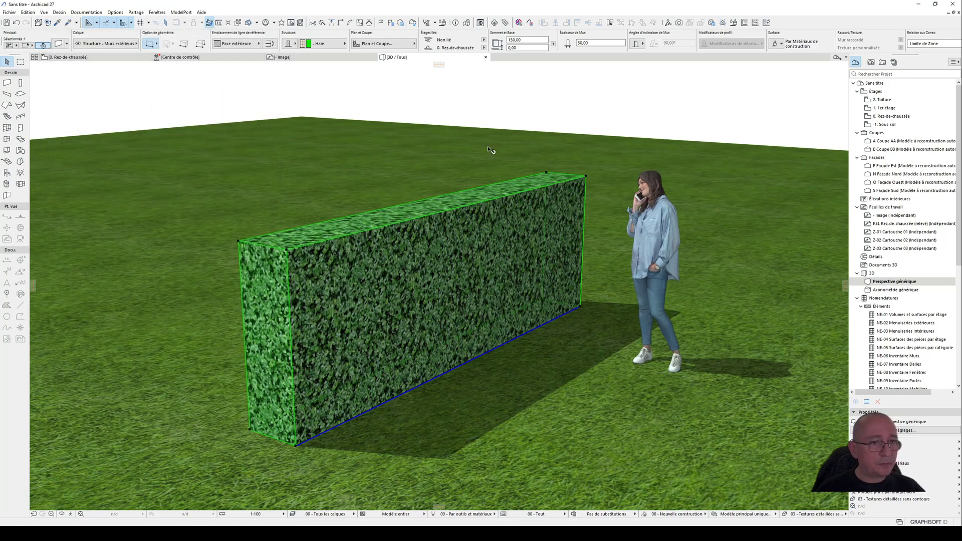
Step: Examine the hedge's texture from several angles in 3D and its leaf hatch in the ground-floor plan
{"action": "left_click", "coordinate": [529, 108]}
{"action": "middle_click_drag", "start_coordinate": [335, 259], "coordinate": [353, 297], "text": "shift"}
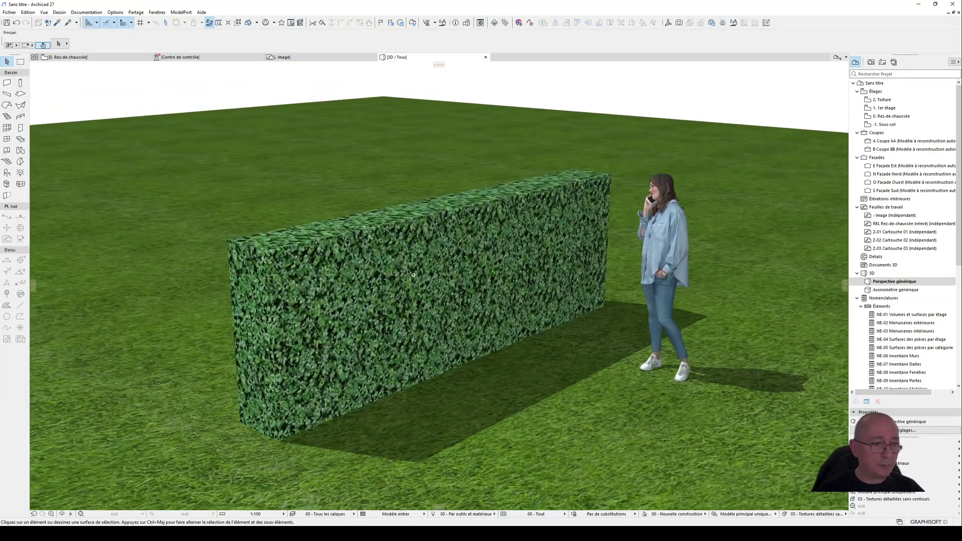
{"action": "middle_click_drag", "start_coordinate": [426, 282], "coordinate": [487, 260], "text": "shift"}
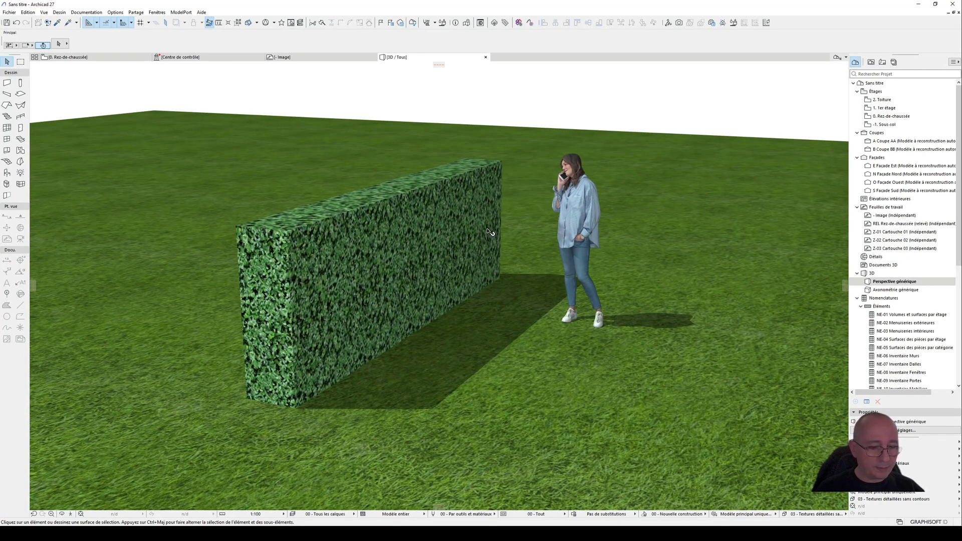
{"action": "key", "text": "F2"}
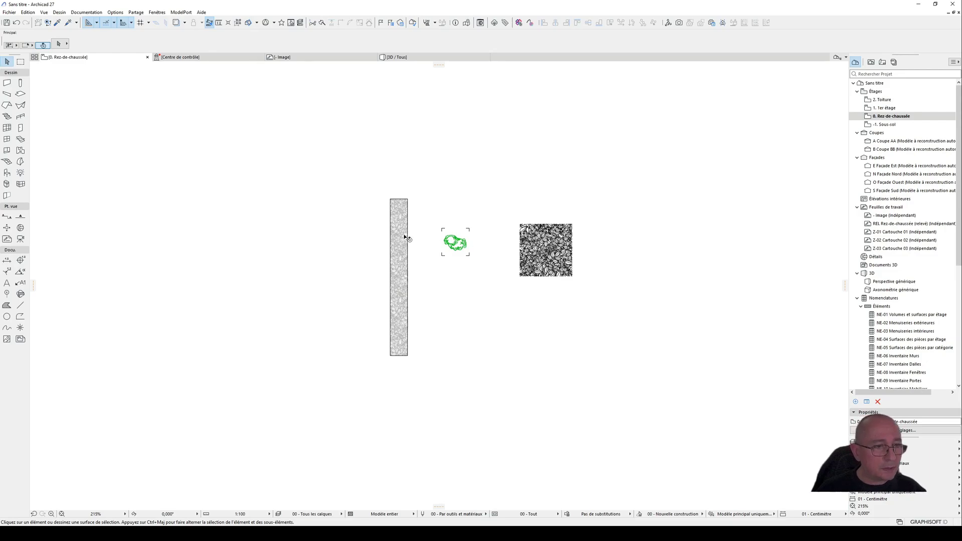
{"action": "left_click", "coordinate": [407, 220]}
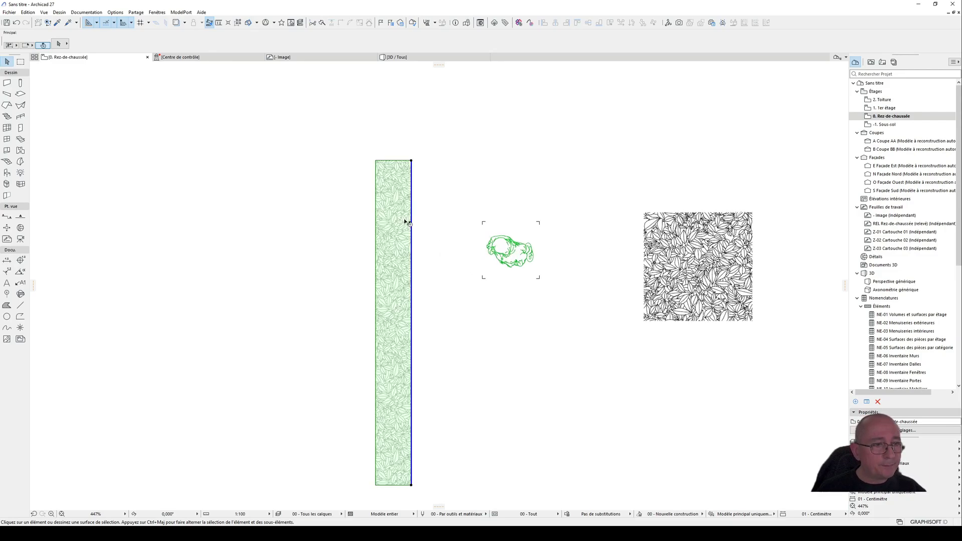
{"action": "left_click", "coordinate": [434, 252]}
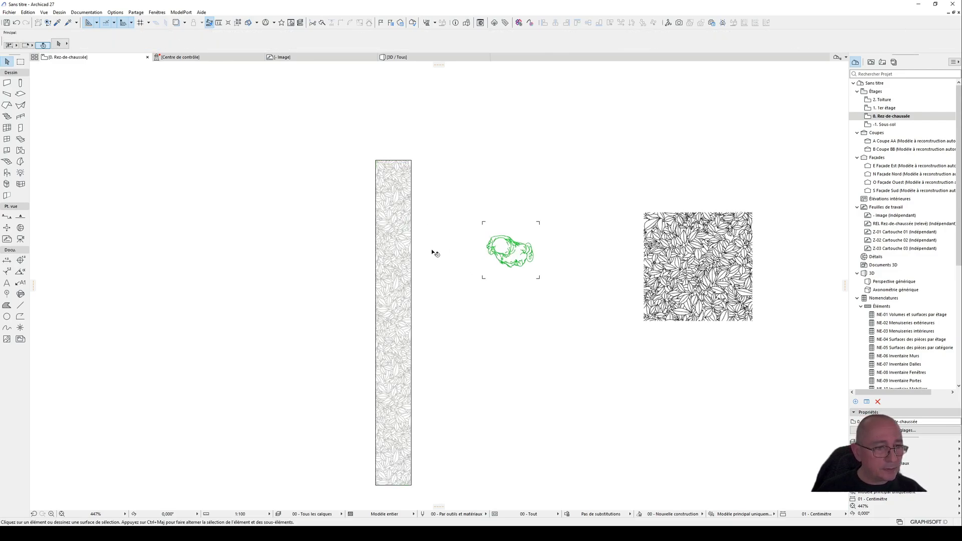
{"action": "left_click", "coordinate": [405, 245]}
{"action": "middle_click_drag", "start_coordinate": [438, 339], "coordinate": [474, 258]}
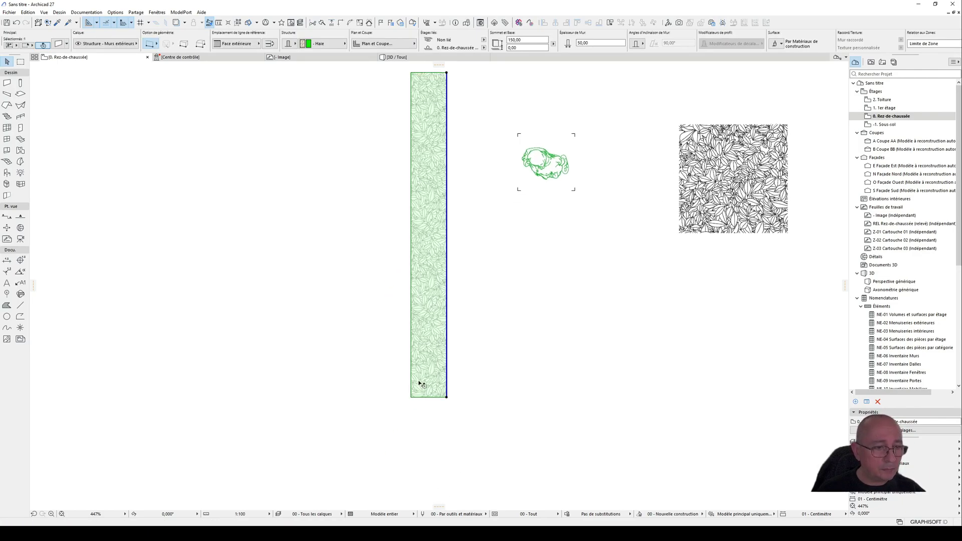
{"action": "scroll", "coordinate": [421, 386], "scroll_direction": "up", "scroll_amount": 2}
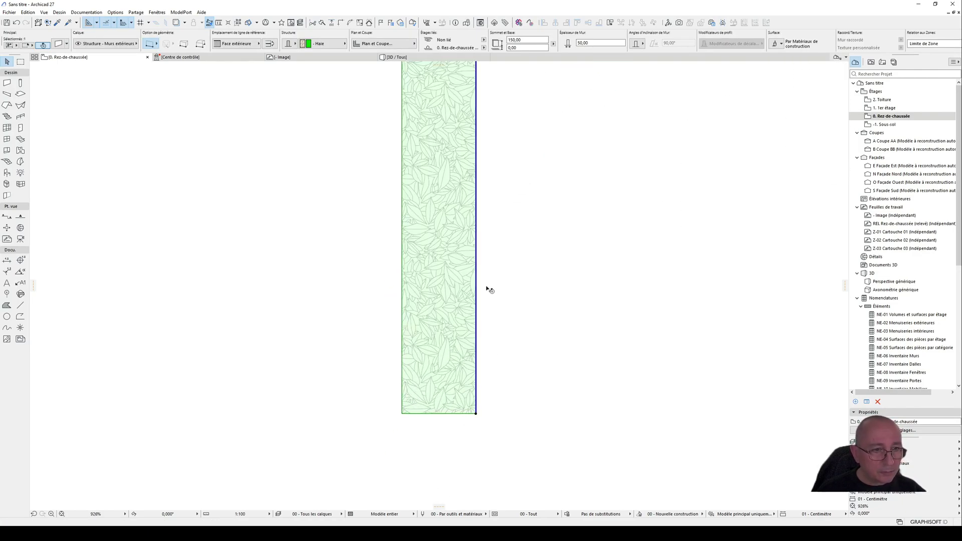
{"action": "scroll", "coordinate": [481, 321], "scroll_direction": "down", "scroll_amount": 3}
{"action": "middle_click_drag", "start_coordinate": [498, 267], "coordinate": [446, 317]}
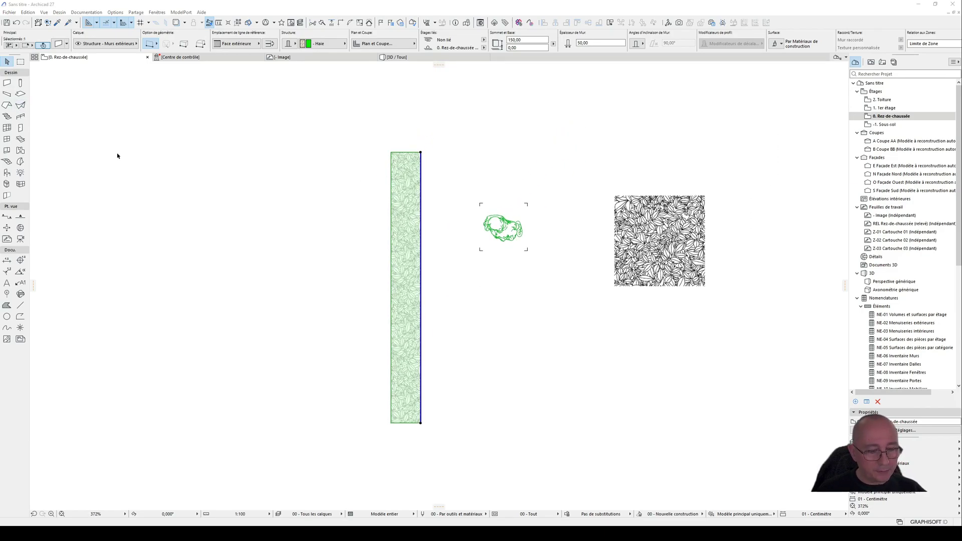
Step: In the hedge wall's plan settings, set the cut hatch pen override to "Sans"
{"action": "double_click", "coordinate": [404, 218]}
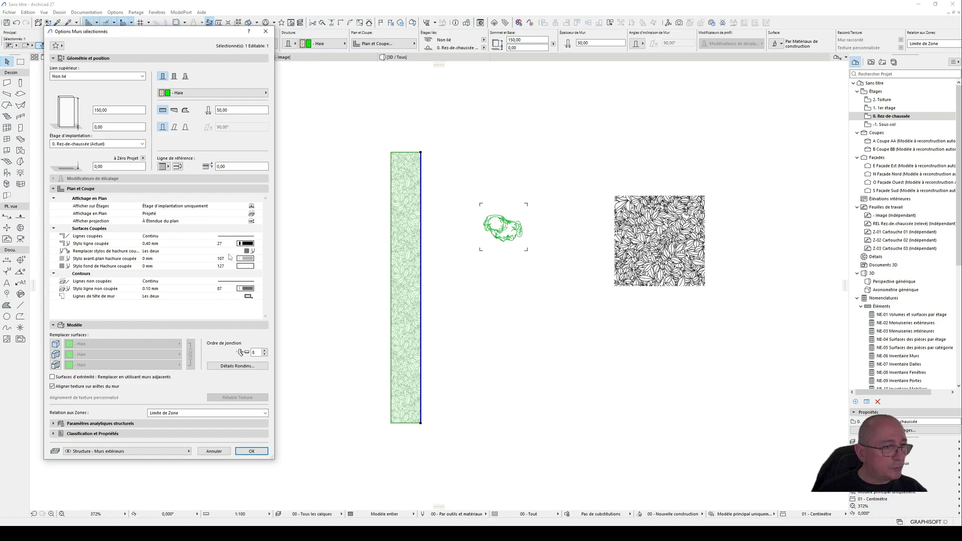
{"action": "left_click", "coordinate": [258, 250]}
{"action": "left_click", "coordinate": [278, 251]}
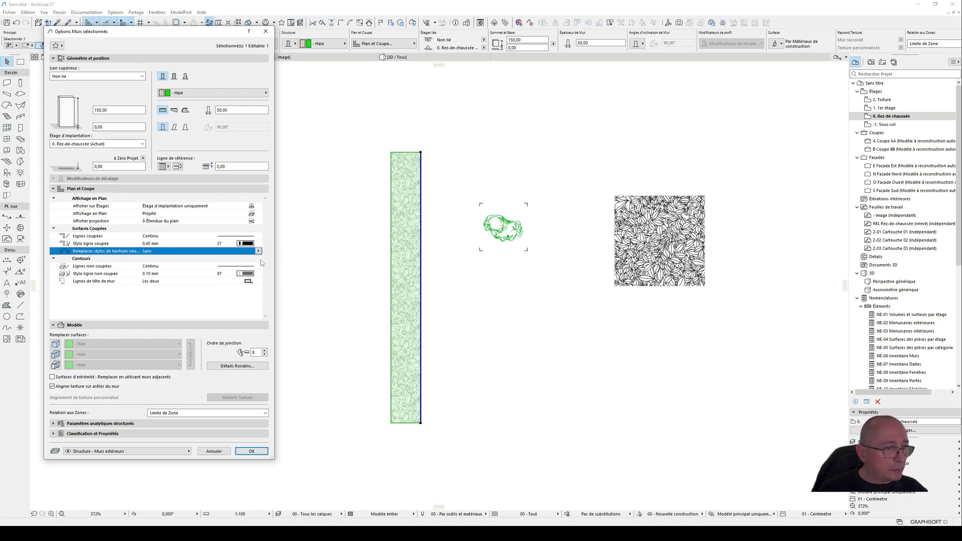
Step: Set both the cut and uncut lines of the hedge wall to the "Points" line type and apply the settings
{"action": "left_click", "coordinate": [248, 237]}
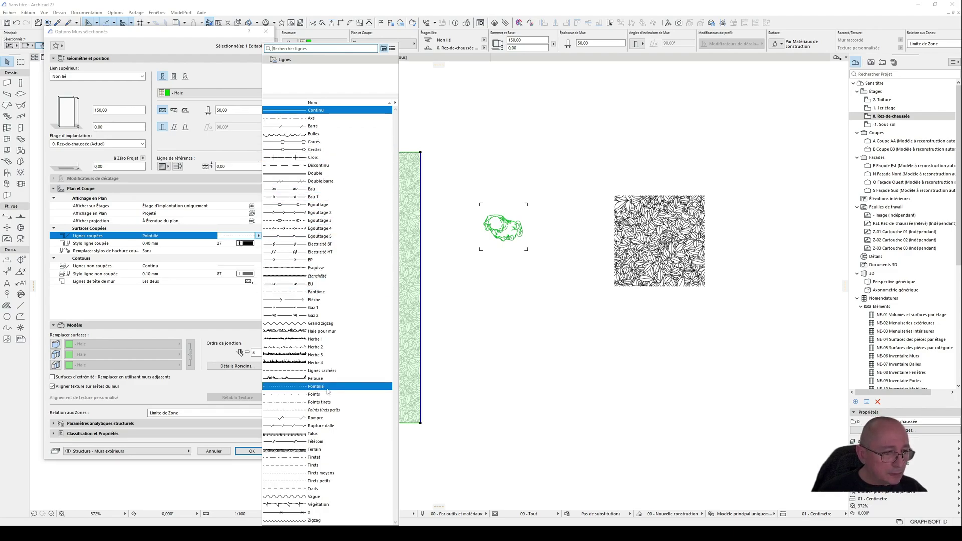
{"action": "left_click", "coordinate": [326, 395]}
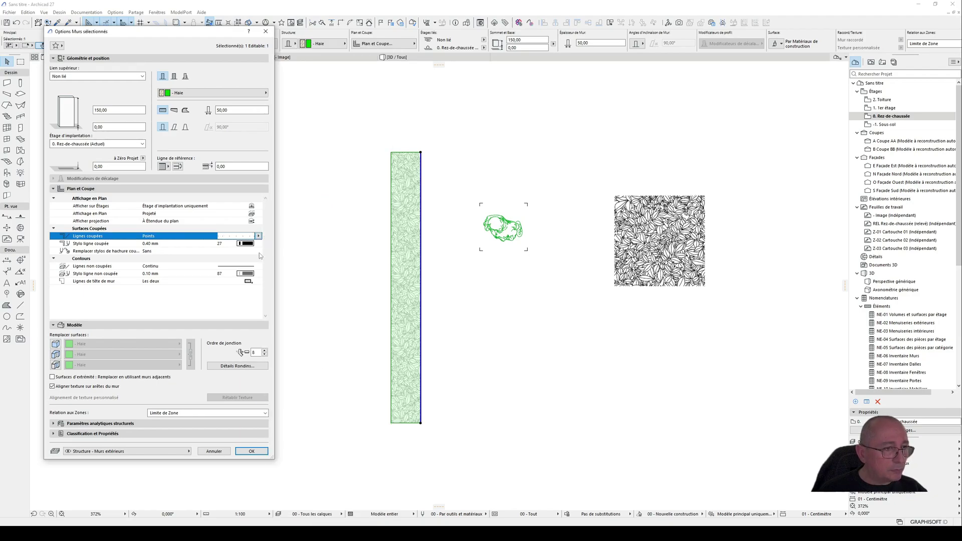
{"action": "left_click", "coordinate": [253, 270]}
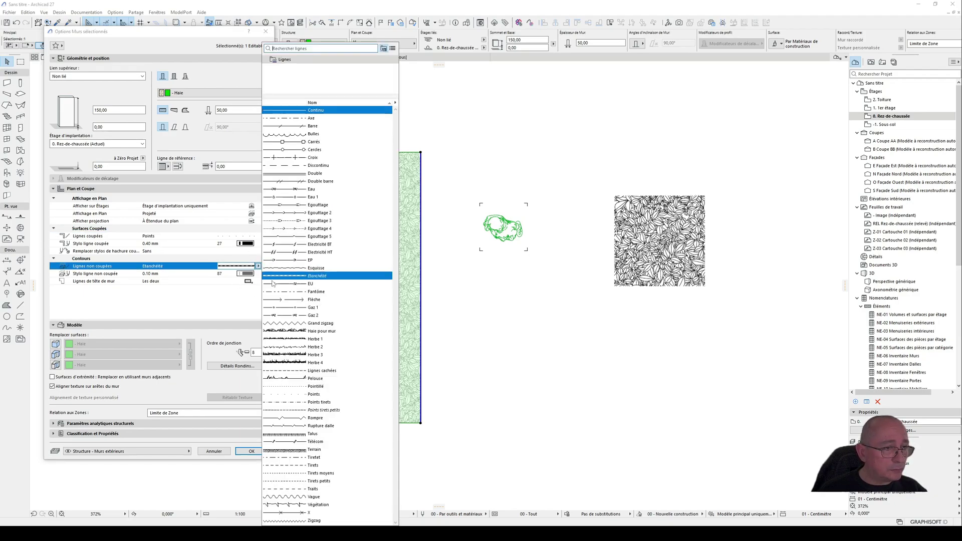
{"action": "left_click", "coordinate": [321, 395]}
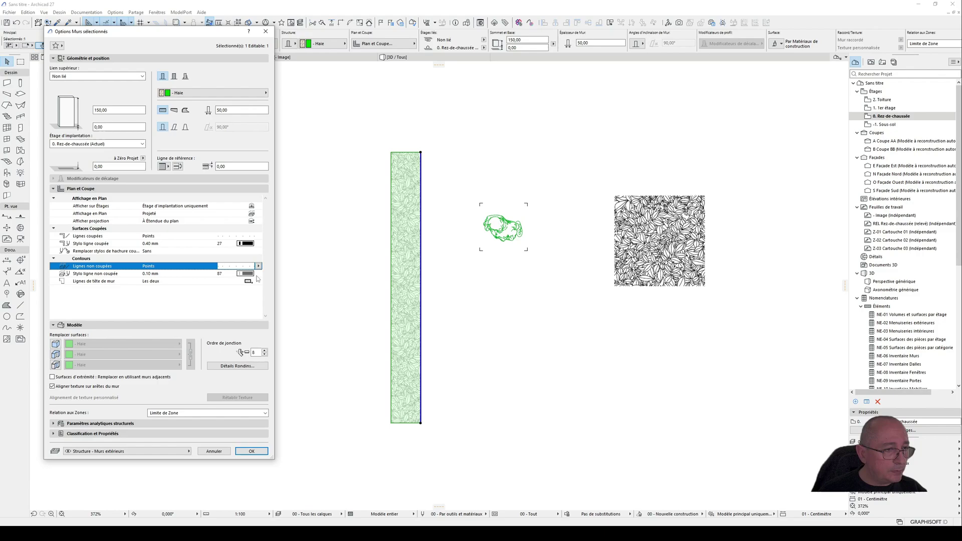
{"action": "left_click", "coordinate": [265, 454]}
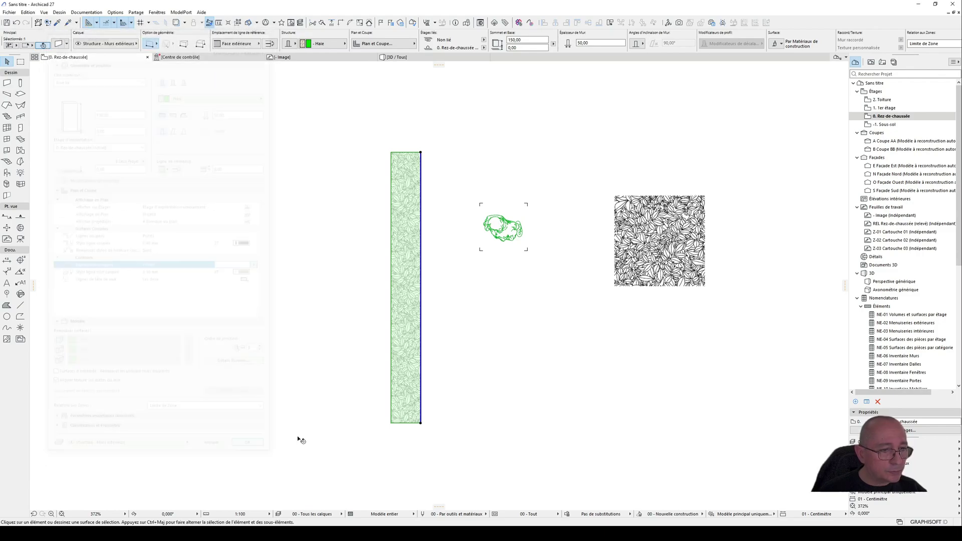
Step: Inspect the hedge's edges and hatch up close at its upper end in plan, and select the wall again
{"action": "left_click", "coordinate": [427, 323]}
{"action": "scroll", "coordinate": [416, 171], "scroll_direction": "up", "scroll_amount": 5}
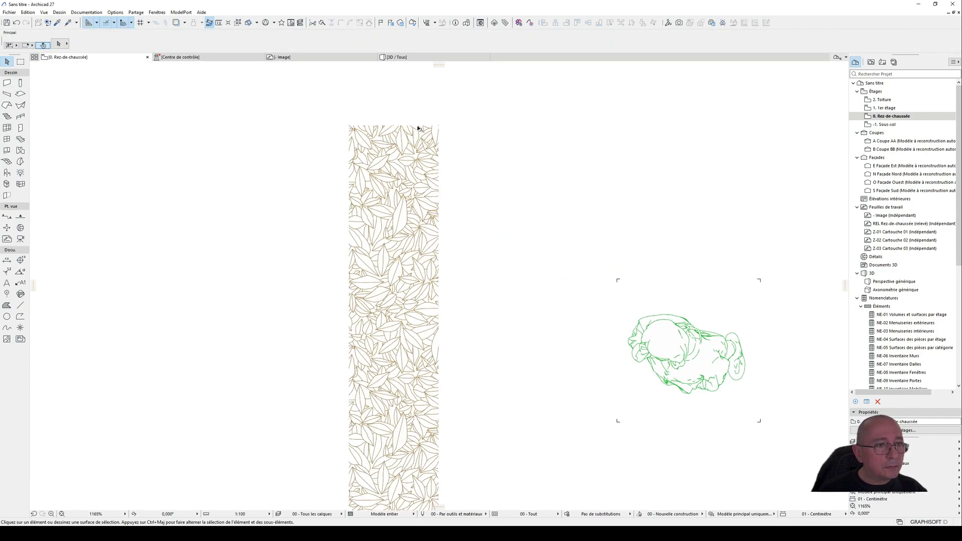
{"action": "left_click", "coordinate": [420, 143]}
{"action": "scroll", "coordinate": [381, 191], "scroll_direction": "down", "scroll_amount": 3}
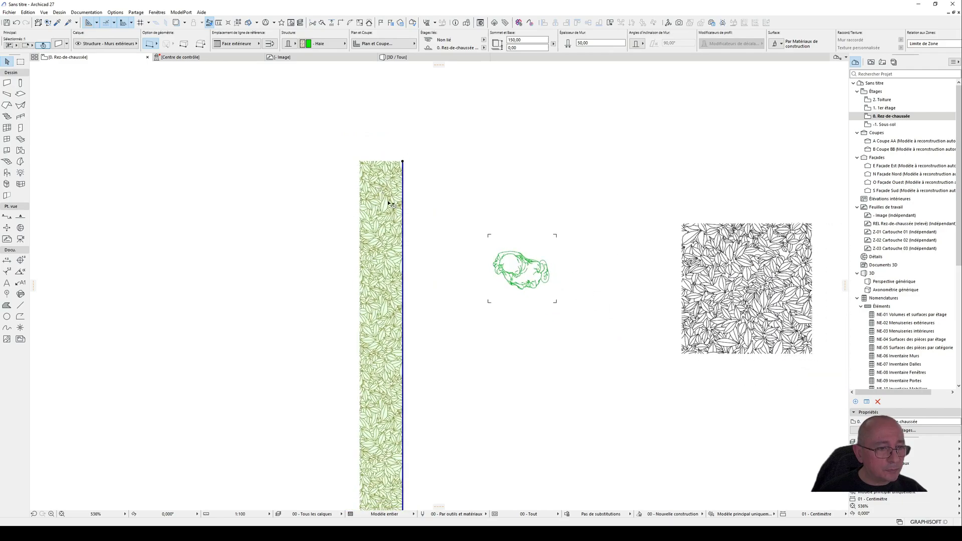
Step: Set the hedge wall's uncut line pen to pen 1 (0.01 mm), apply the settings and deselect the wall
{"action": "scroll", "coordinate": [391, 204], "scroll_direction": "down", "scroll_amount": 3}
{"action": "key", "text": "ctrl+t"}
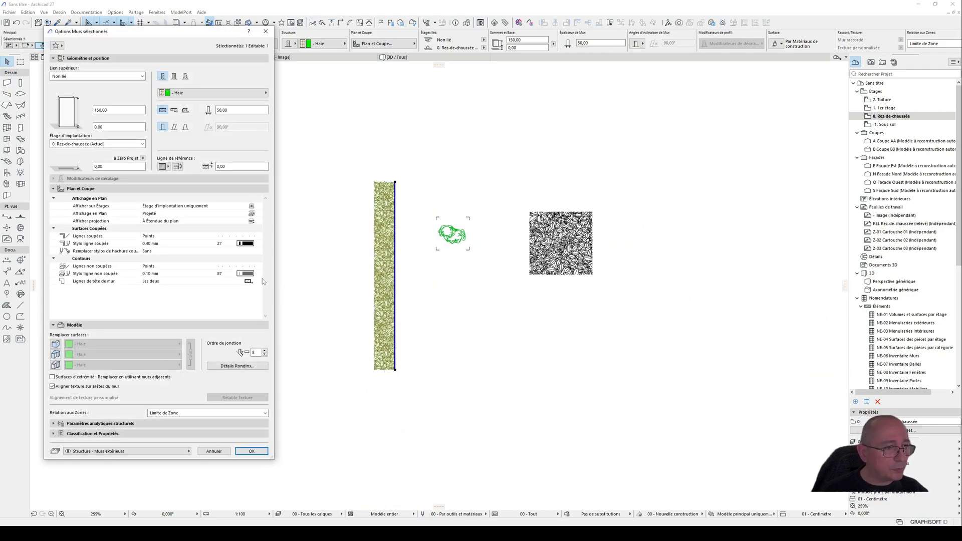
{"action": "left_click", "coordinate": [255, 277]}
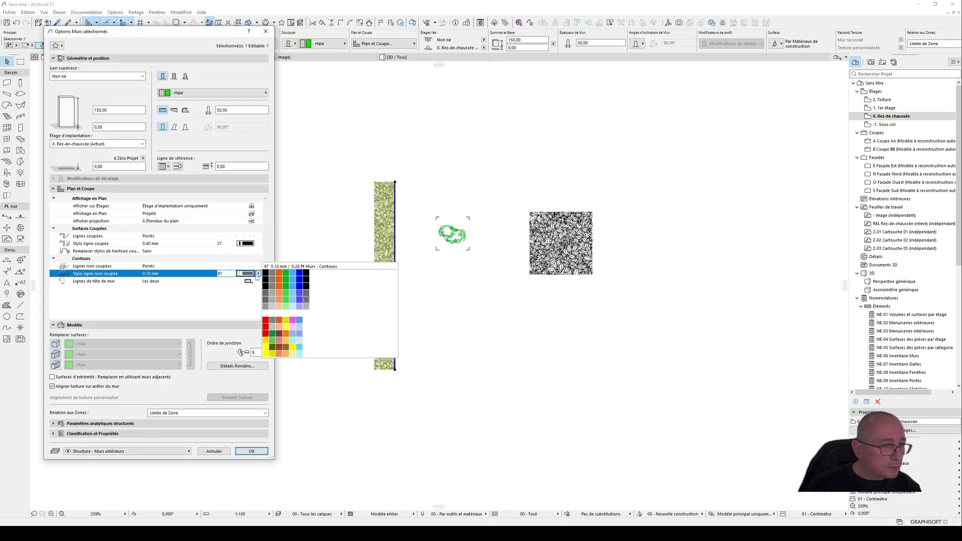
{"action": "left_click", "coordinate": [259, 276]}
{"action": "left_click", "coordinate": [266, 451]}
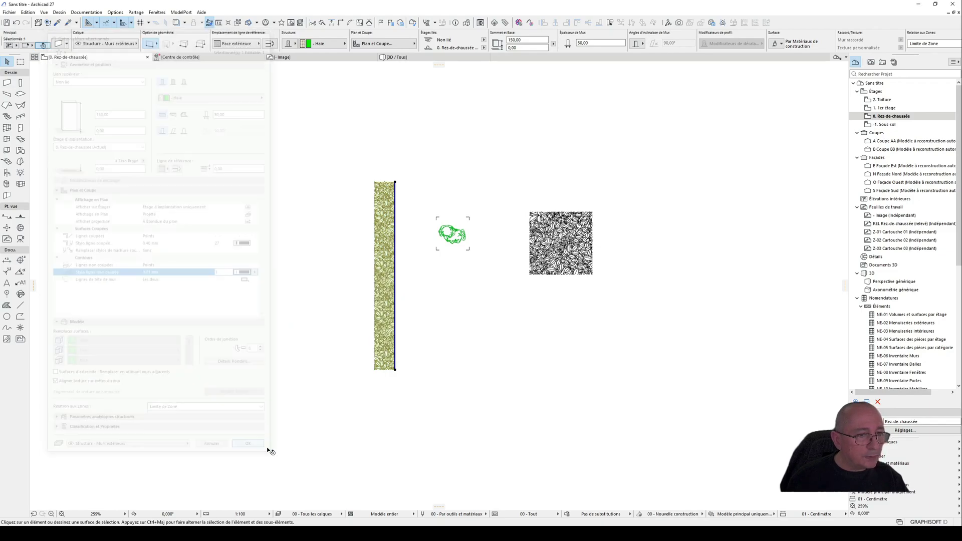
{"action": "left_click", "coordinate": [321, 421]}
{"action": "key", "text": "Escape"}
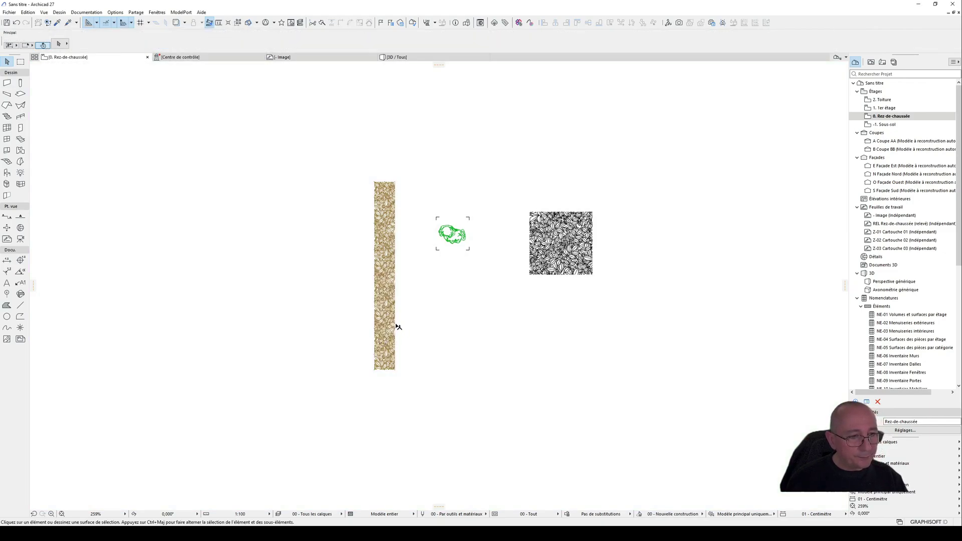
Step: Override the hedge wall's cut hatch pen with the "Avant-plan" option and assign light green pen 104 to it
{"action": "left_click", "coordinate": [396, 328]}
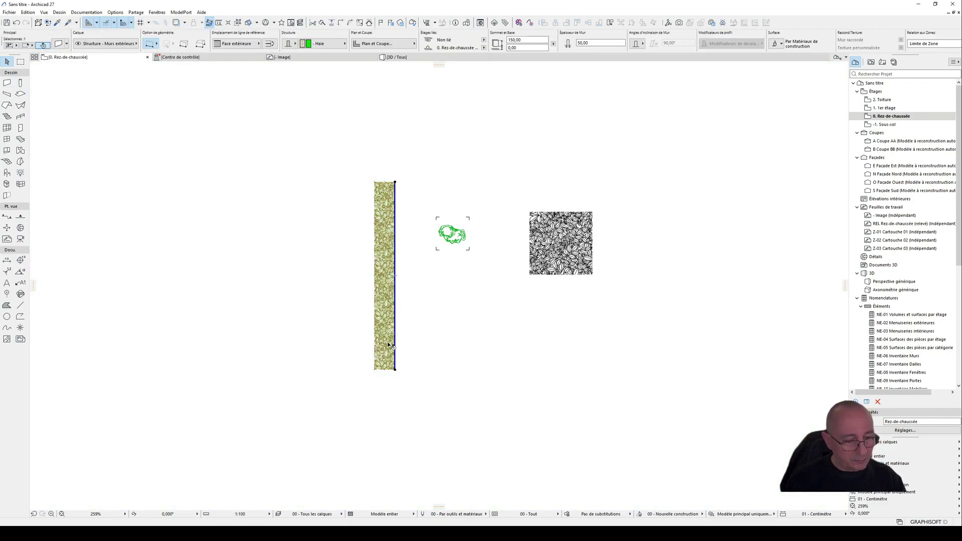
{"action": "double_click", "coordinate": [388, 236]}
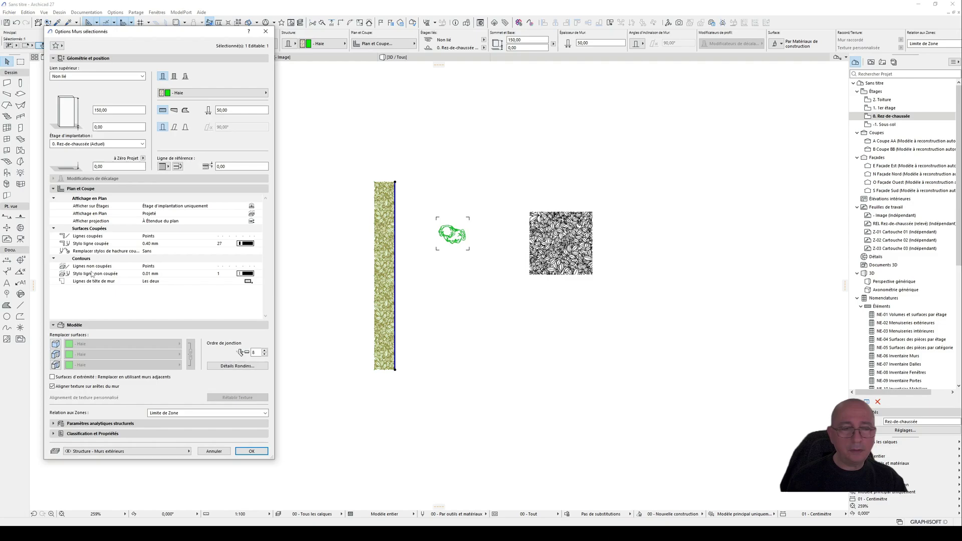
{"action": "left_click", "coordinate": [257, 273]}
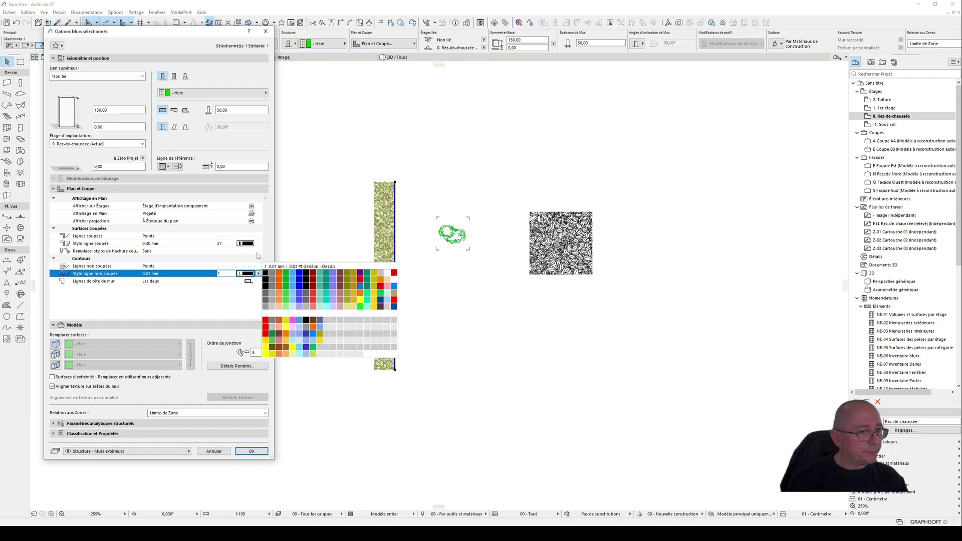
{"action": "left_click", "coordinate": [258, 252]}
{"action": "left_click", "coordinate": [257, 251]}
{"action": "left_click", "coordinate": [265, 258]}
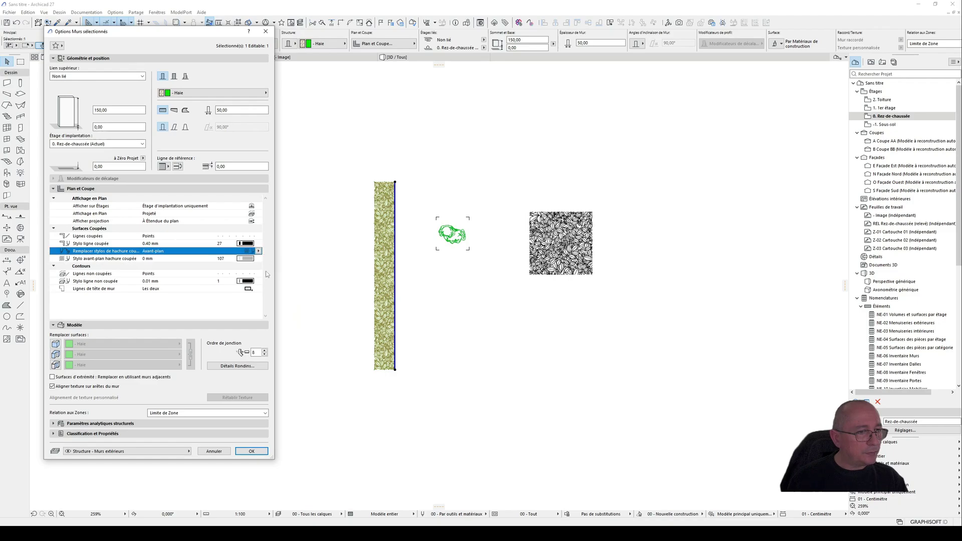
{"action": "left_click", "coordinate": [256, 259]}
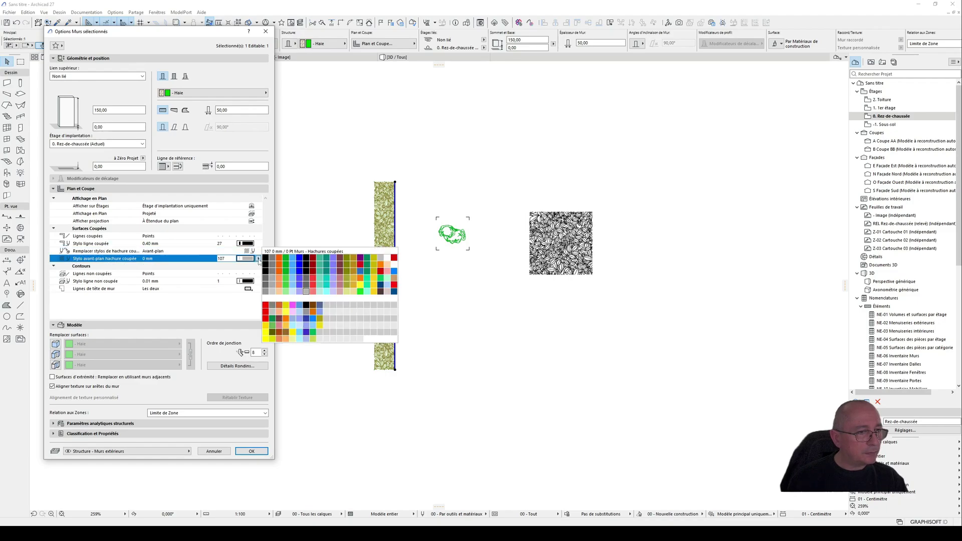
{"action": "left_click", "coordinate": [286, 291]}
{"action": "left_click", "coordinate": [251, 451]}
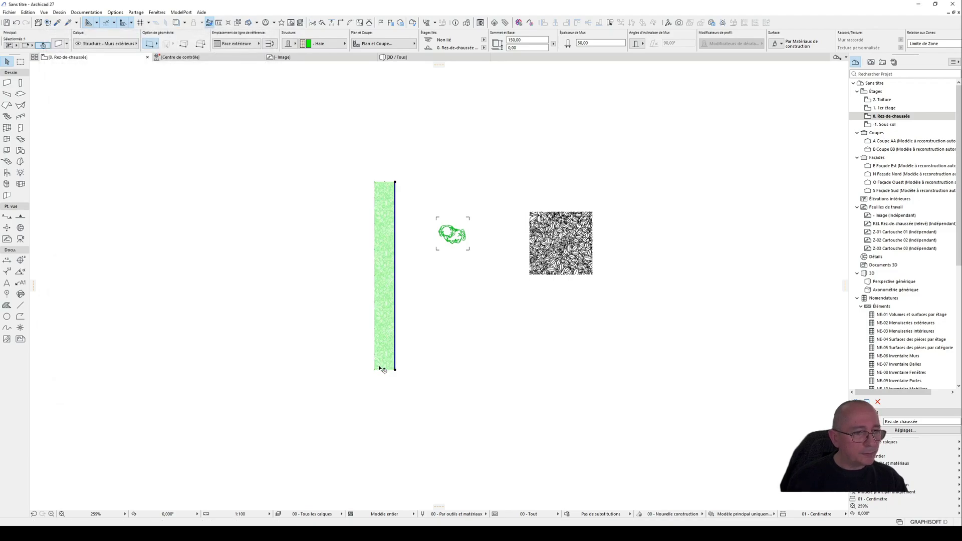
Step: Examine the hedge's light green leaf hatch in plan, both up close and at smaller scales
{"action": "left_click", "coordinate": [427, 318]}
{"action": "scroll", "coordinate": [393, 218], "scroll_direction": "up", "scroll_amount": 5}
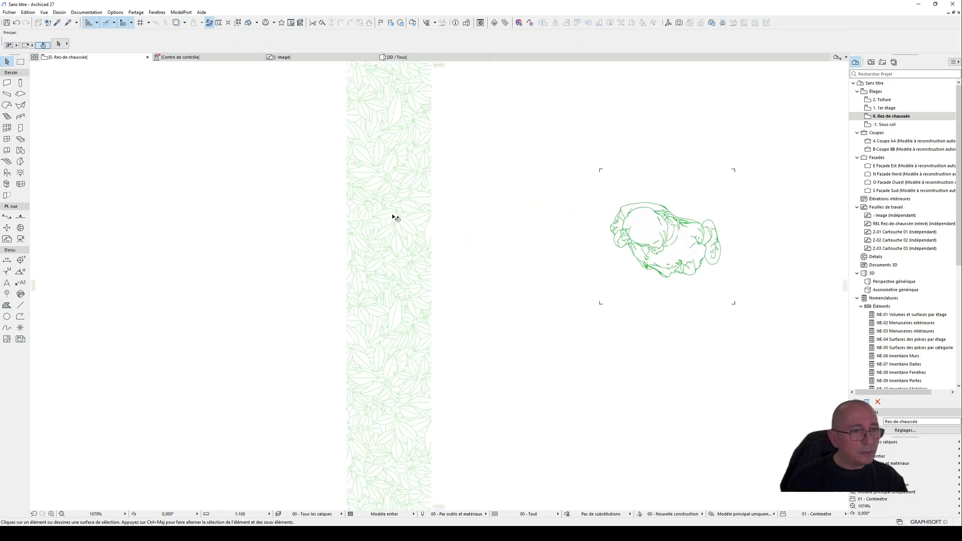
{"action": "scroll", "coordinate": [403, 220], "scroll_direction": "down", "scroll_amount": 10}
{"action": "left_click", "coordinate": [405, 232]}
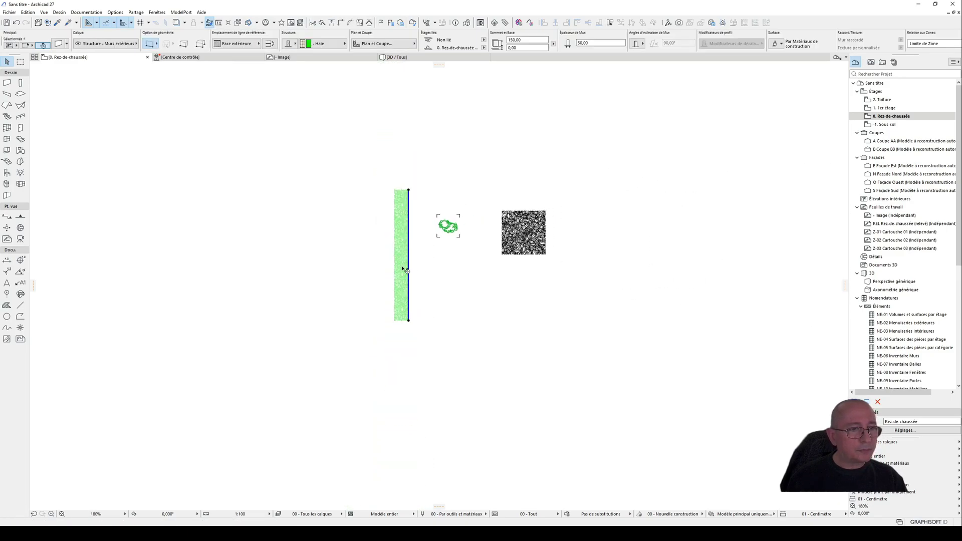
{"action": "left_click", "coordinate": [426, 270]}
{"action": "scroll", "coordinate": [444, 280], "scroll_direction": "down", "scroll_amount": 2}
{"action": "scroll", "coordinate": [431, 266], "scroll_direction": "up", "scroll_amount": 4}
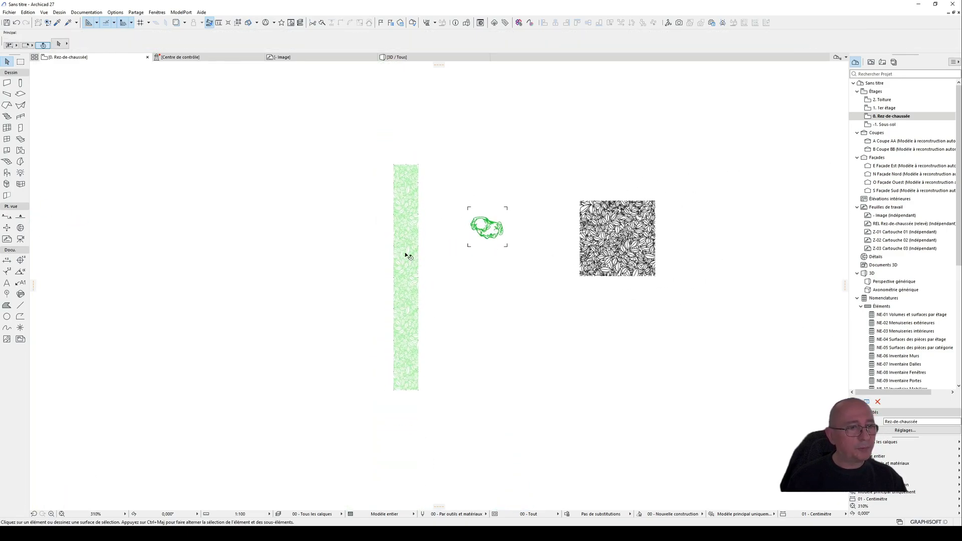
{"action": "scroll", "coordinate": [407, 242], "scroll_direction": "up", "scroll_amount": 2}
Step: Set the hedge wall's reference line location to "Centre"
{"action": "left_click", "coordinate": [409, 241]}
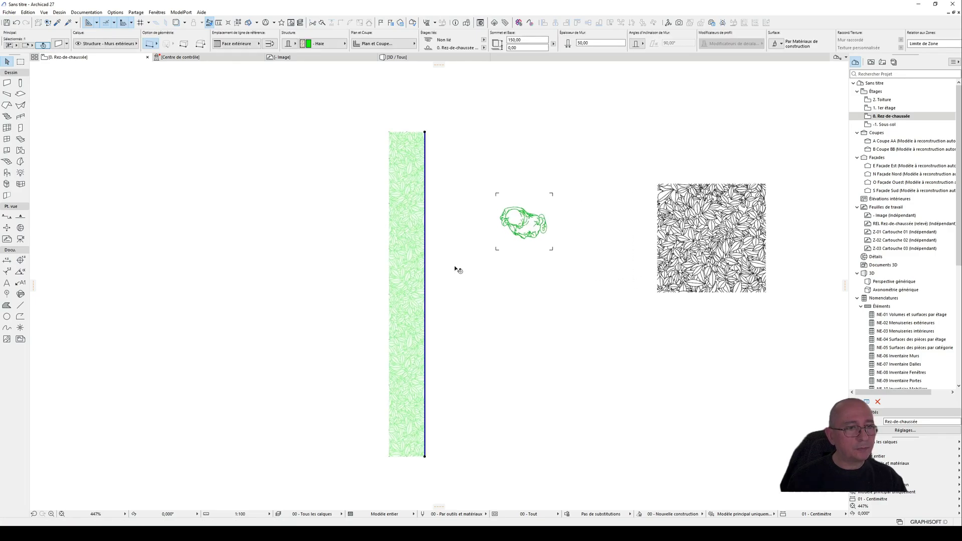
{"action": "left_click", "coordinate": [257, 44]}
{"action": "left_click", "coordinate": [280, 60]}
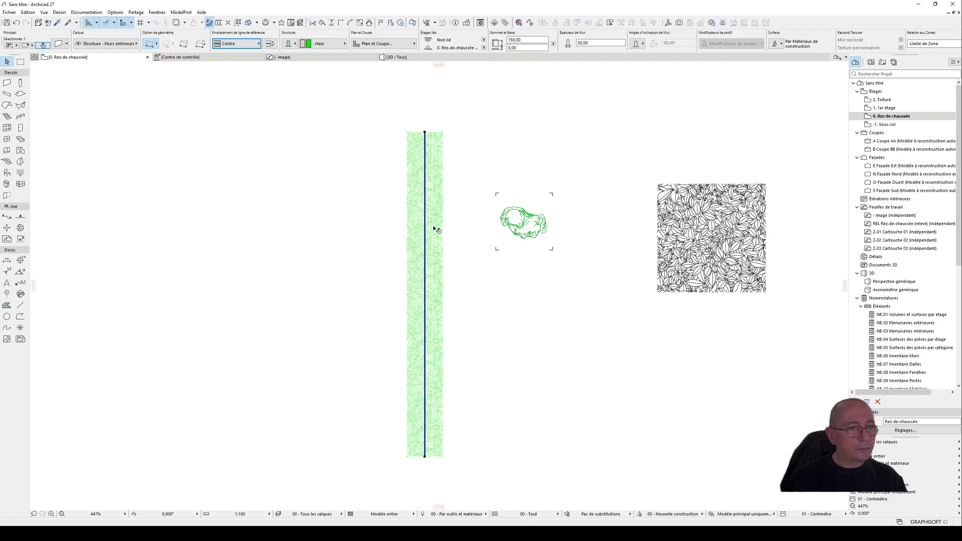
{"action": "scroll", "coordinate": [435, 229], "scroll_direction": "down", "scroll_amount": 3}
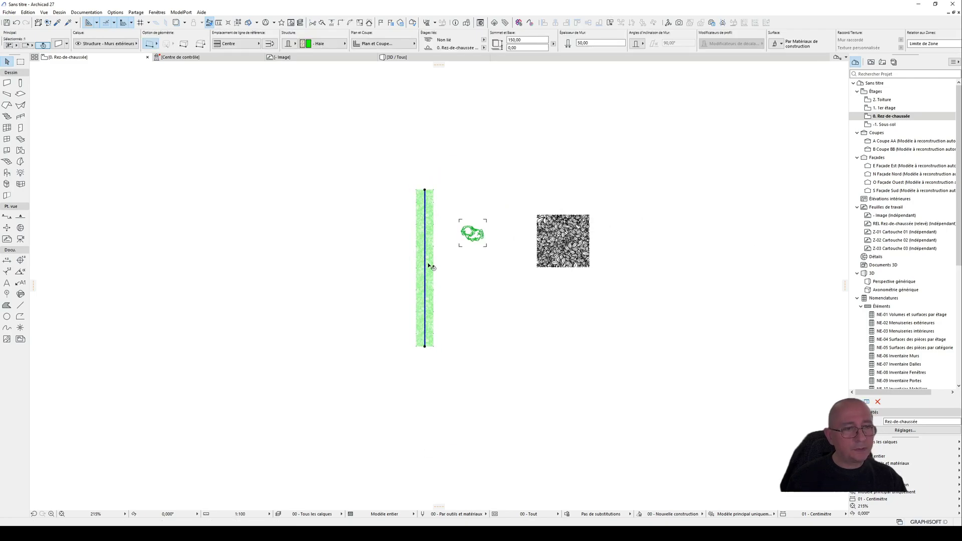
{"action": "scroll", "coordinate": [436, 251], "scroll_direction": "up", "scroll_amount": 4}
{"action": "scroll", "coordinate": [445, 248], "scroll_direction": "down", "scroll_amount": 2}
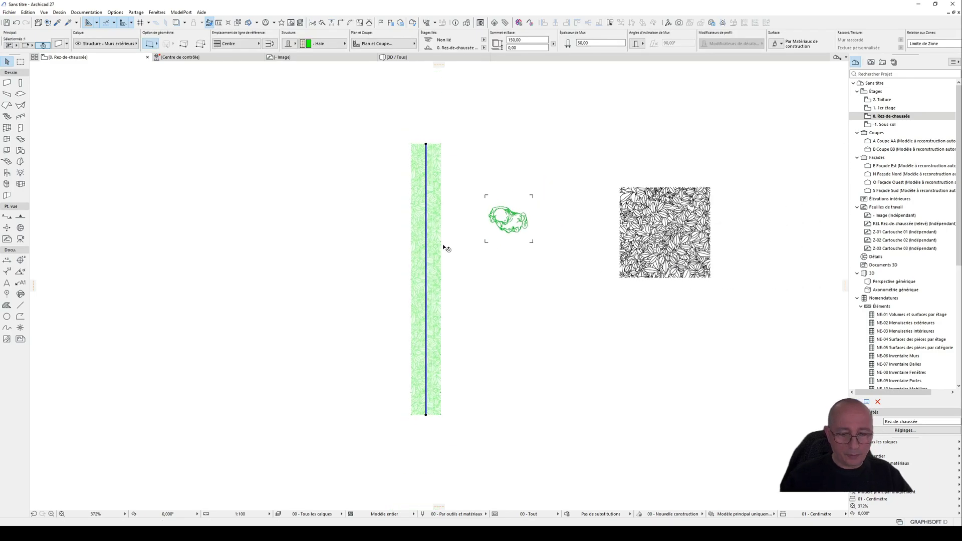
Step: Inspect the straight hedge's texture in 3D, both close to its upper corner and as a whole
{"action": "key", "text": "F3"}
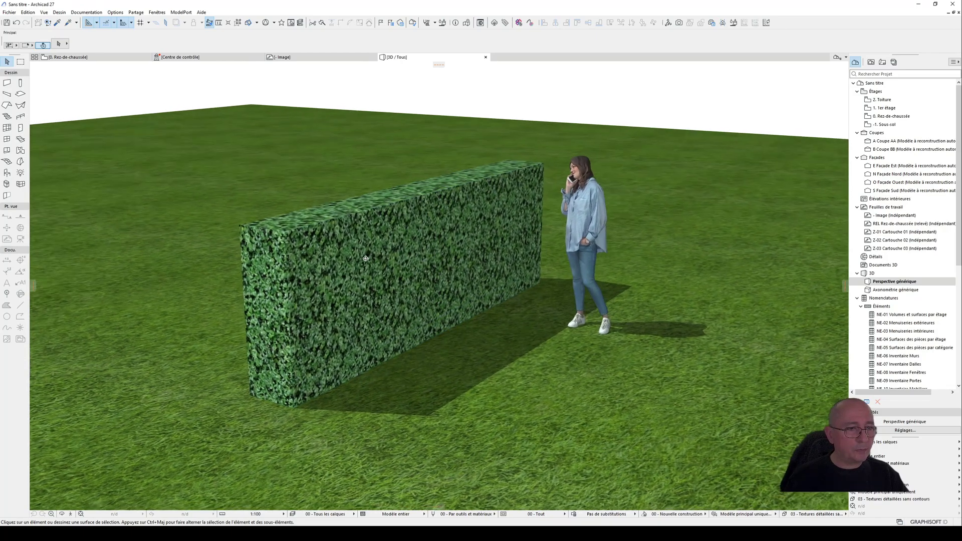
{"action": "scroll", "coordinate": [366, 258], "scroll_direction": "up", "scroll_amount": 6}
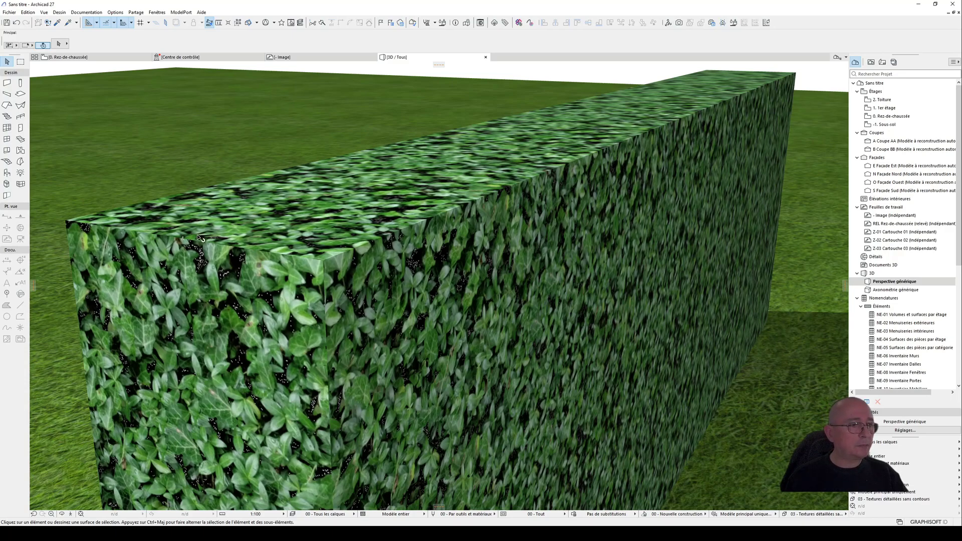
{"action": "scroll", "coordinate": [241, 230], "scroll_direction": "down", "scroll_amount": 7}
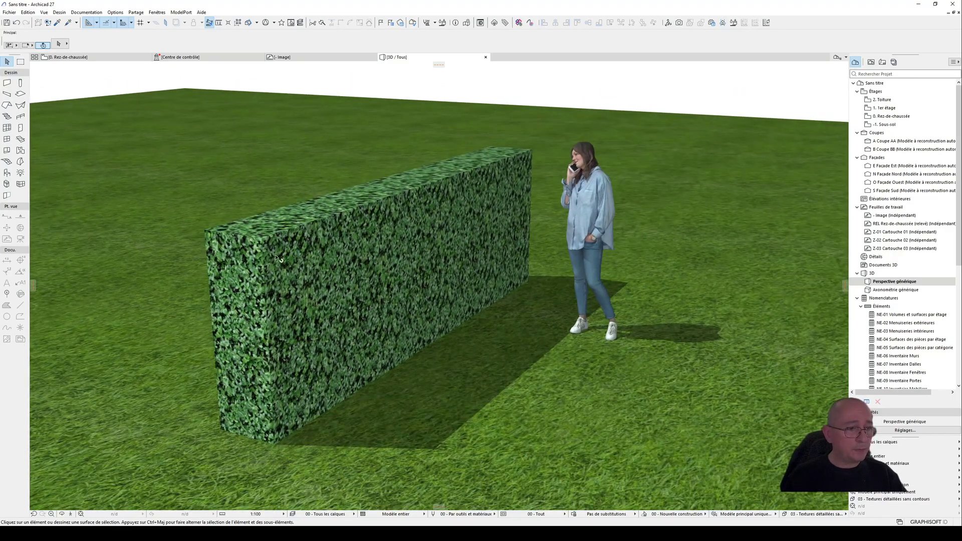
{"action": "mouse_move", "coordinate": [305, 265]}
{"action": "middle_mouse_down", "text": "shift"}
{"action": "mouse_move", "coordinate": [304, 292]}
{"action": "mouse_move", "coordinate": [305, 263]}
{"action": "middle_mouse_up", "text": "shift"}
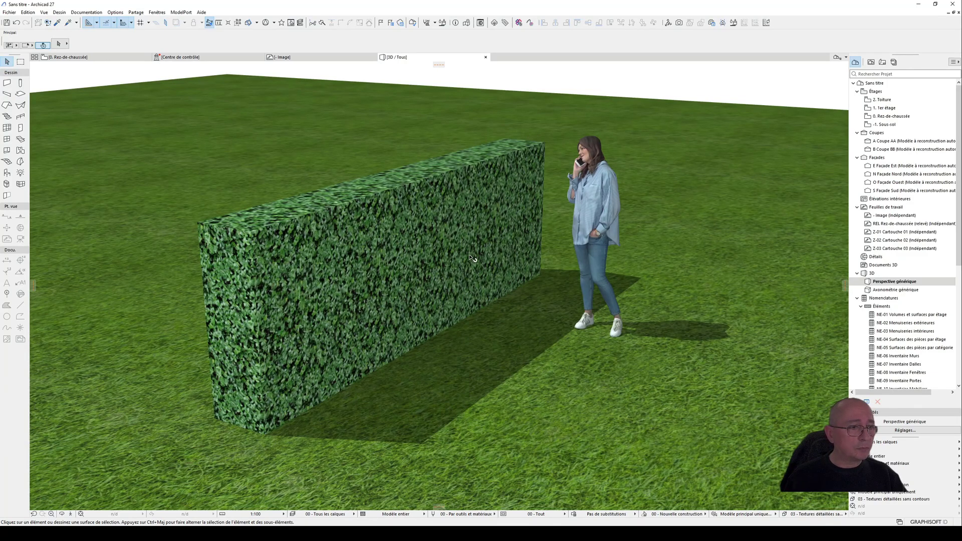
Step: Curve the straight hedge wall in the ground-floor plan into an arc bulging away from the person figure
{"action": "left_click", "coordinate": [366, 290]}
{"action": "key", "text": "F2"}
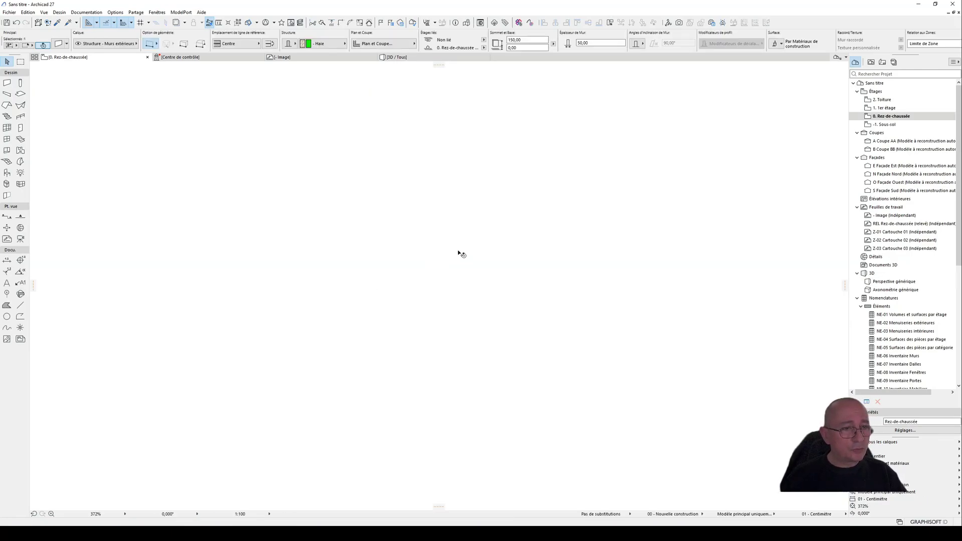
{"action": "scroll", "coordinate": [473, 242], "scroll_direction": "down", "scroll_amount": 1}
{"action": "left_click", "coordinate": [443, 266]}
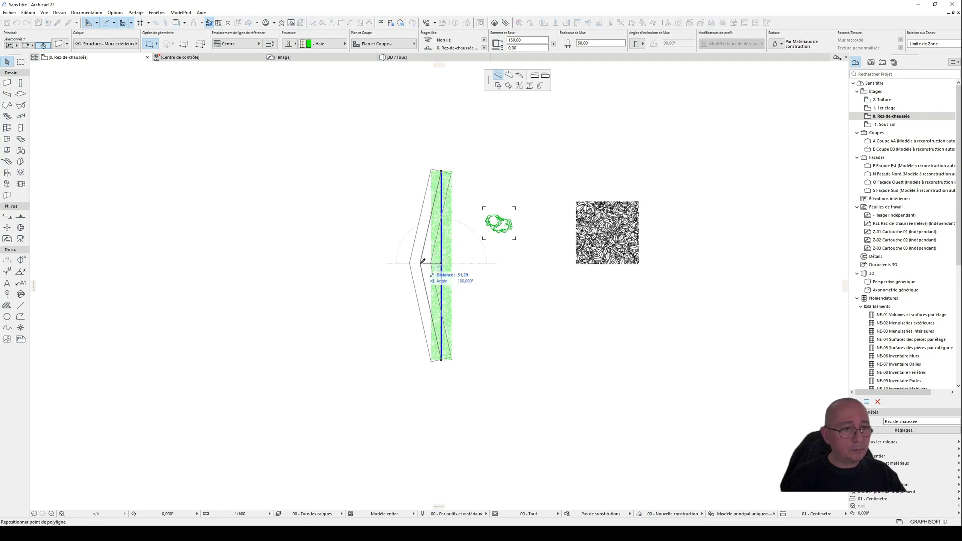
{"action": "left_click", "coordinate": [508, 74]}
{"action": "left_click", "coordinate": [385, 231]}
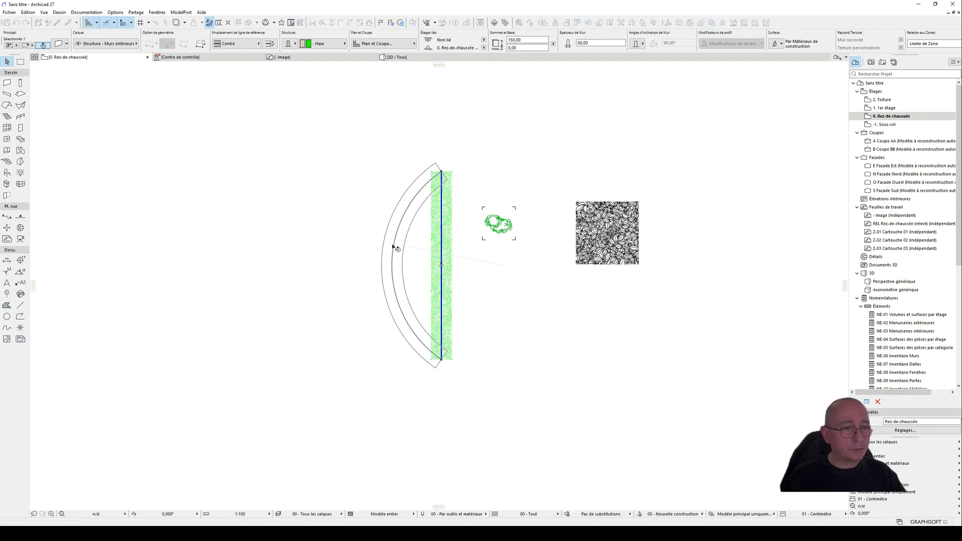
Step: Inspect the curved hedge's texture in 3D and return to the ground-floor plan
{"action": "key", "text": "F3"}
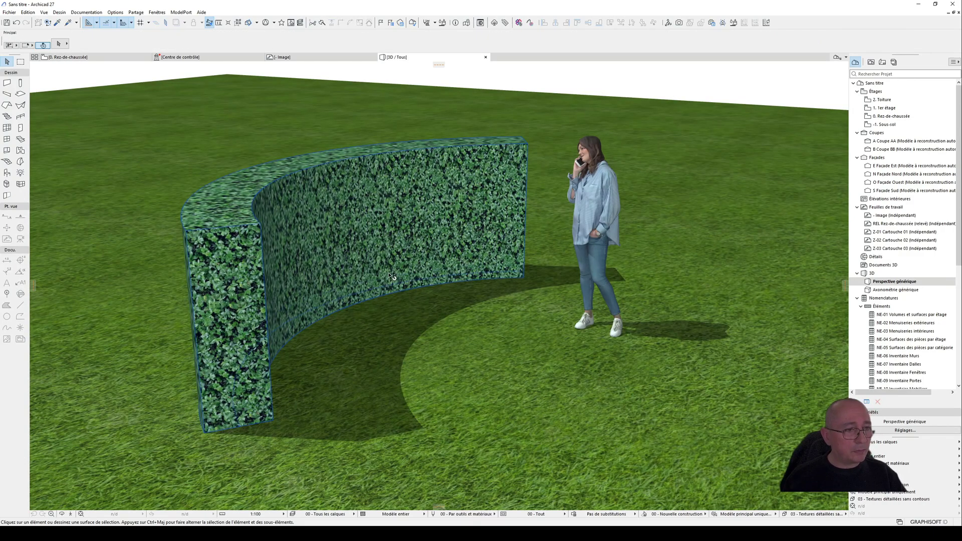
{"action": "mouse_move", "coordinate": [389, 274]}
{"action": "middle_mouse_down", "text": "shift"}
{"action": "mouse_move", "coordinate": [306, 265]}
{"action": "mouse_move", "coordinate": [345, 303]}
{"action": "mouse_move", "coordinate": [401, 280]}
{"action": "mouse_move", "coordinate": [515, 285]}
{"action": "mouse_move", "coordinate": [378, 285]}
{"action": "middle_mouse_up", "text": "shift"}
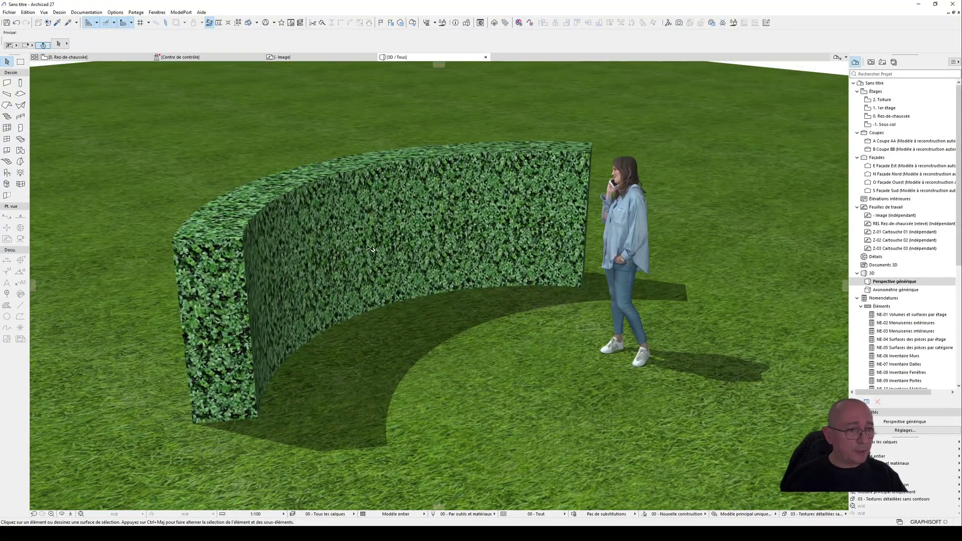
{"action": "key", "text": "F2"}
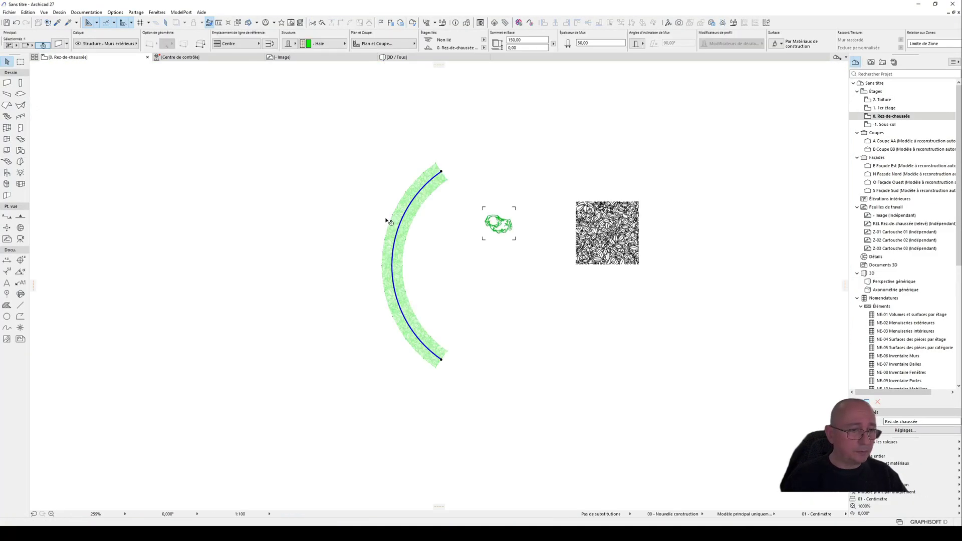
Step: Examine the curved hedge's leaf hatch in plan along the arc and at its ends, with and without the wall selected
{"action": "left_click", "coordinate": [422, 256]}
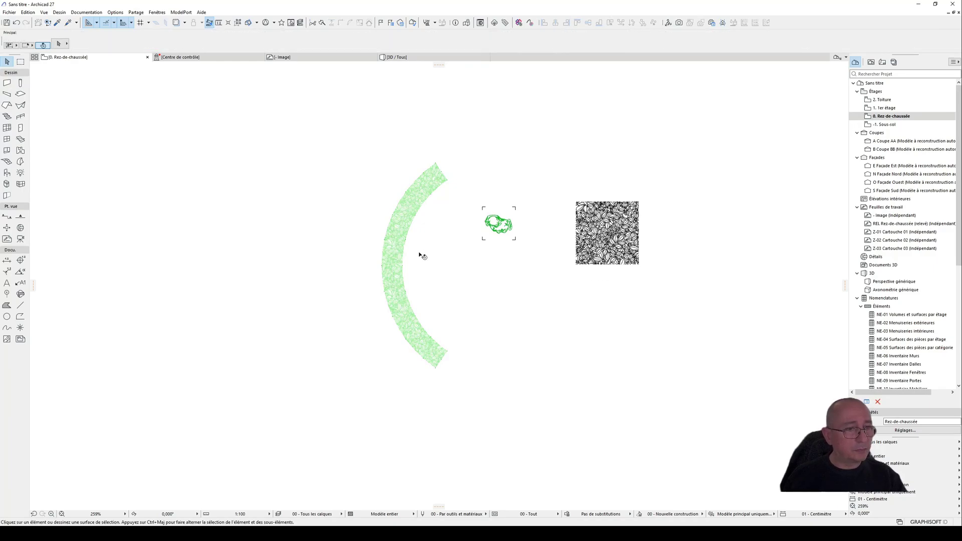
{"action": "left_click", "coordinate": [394, 262]}
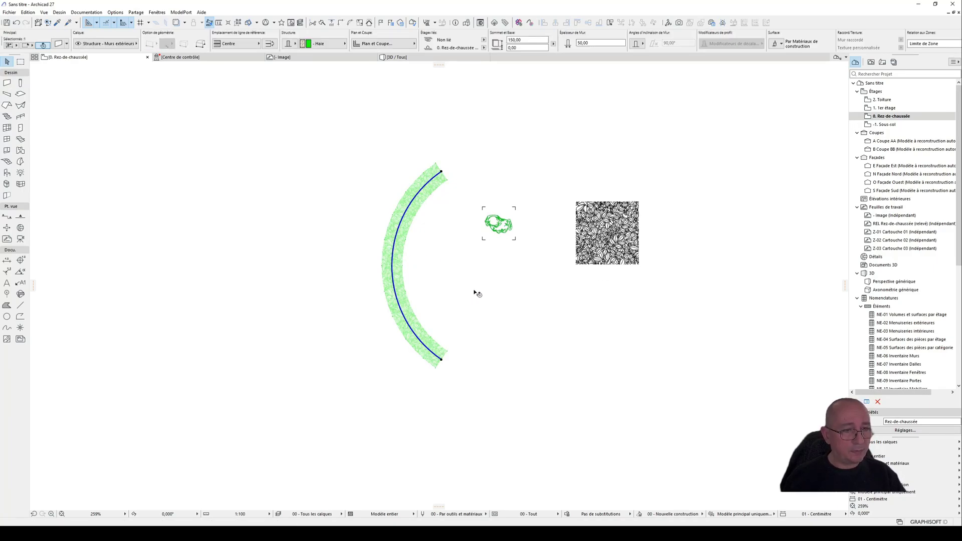
{"action": "scroll", "coordinate": [498, 300], "scroll_direction": "down", "scroll_amount": 2}
{"action": "middle_click_drag", "start_coordinate": [497, 299], "coordinate": [446, 309]}
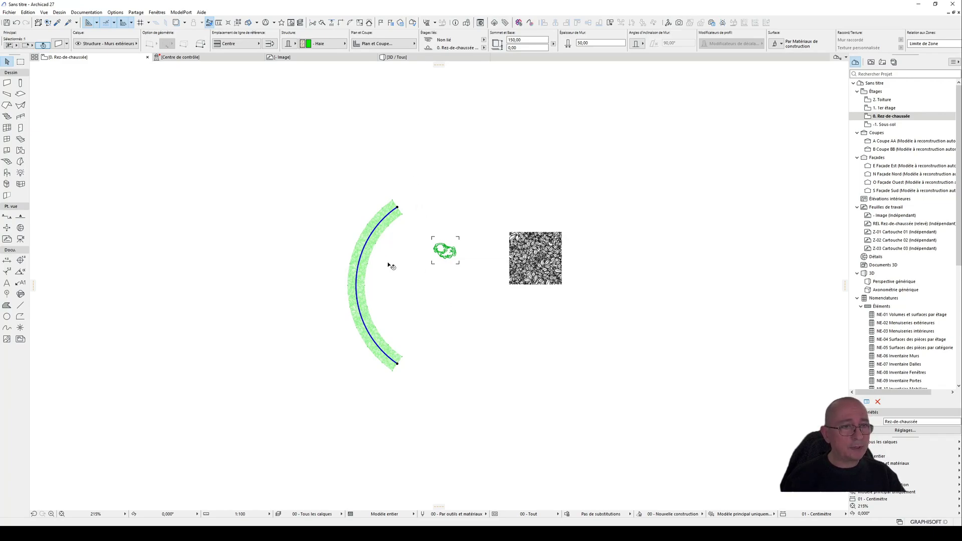
{"action": "scroll", "coordinate": [389, 266], "scroll_direction": "up", "scroll_amount": 1}
{"action": "middle_click_drag", "start_coordinate": [408, 288], "coordinate": [369, 280]}
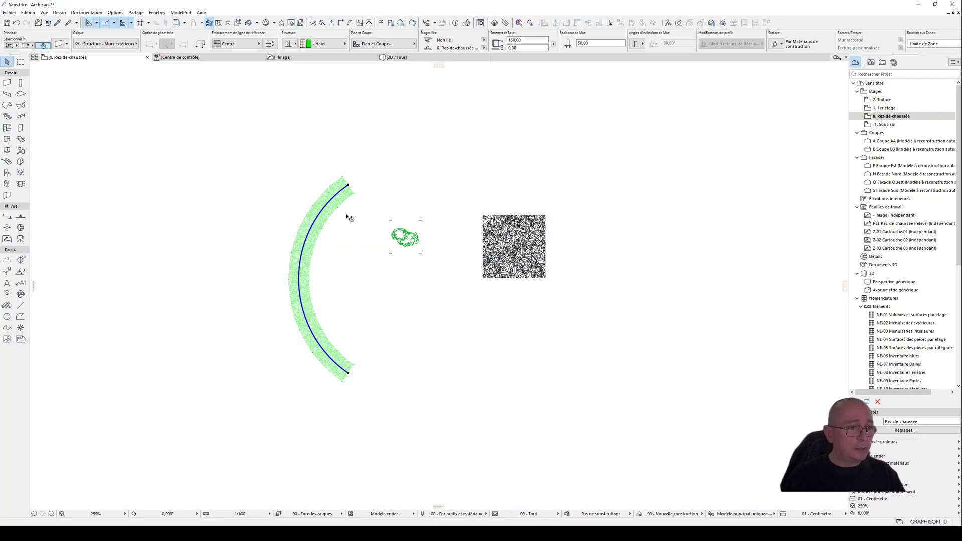
{"action": "left_click", "coordinate": [361, 233]}
{"action": "left_click", "coordinate": [317, 223]}
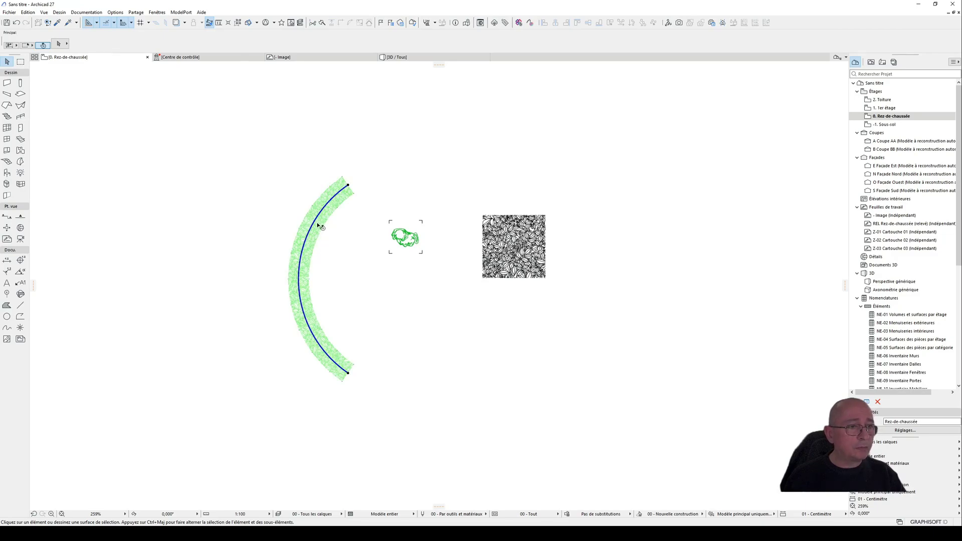
{"action": "scroll", "coordinate": [364, 369], "scroll_direction": "up", "scroll_amount": 4}
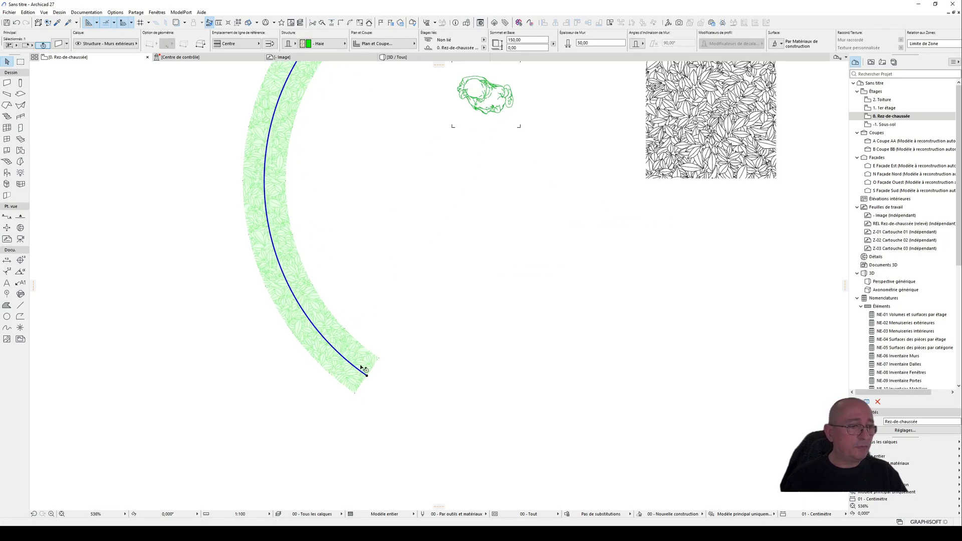
{"action": "scroll", "coordinate": [364, 371], "scroll_direction": "down", "scroll_amount": 4}
{"action": "left_click", "coordinate": [354, 236]}
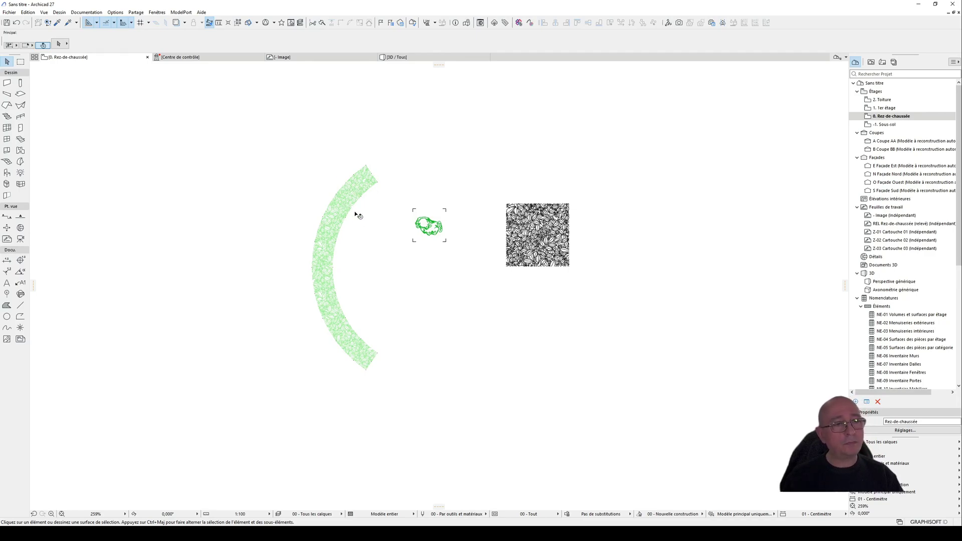
{"action": "scroll", "coordinate": [385, 250], "scroll_direction": "down", "scroll_amount": 2}
{"action": "left_click", "coordinate": [348, 221]}
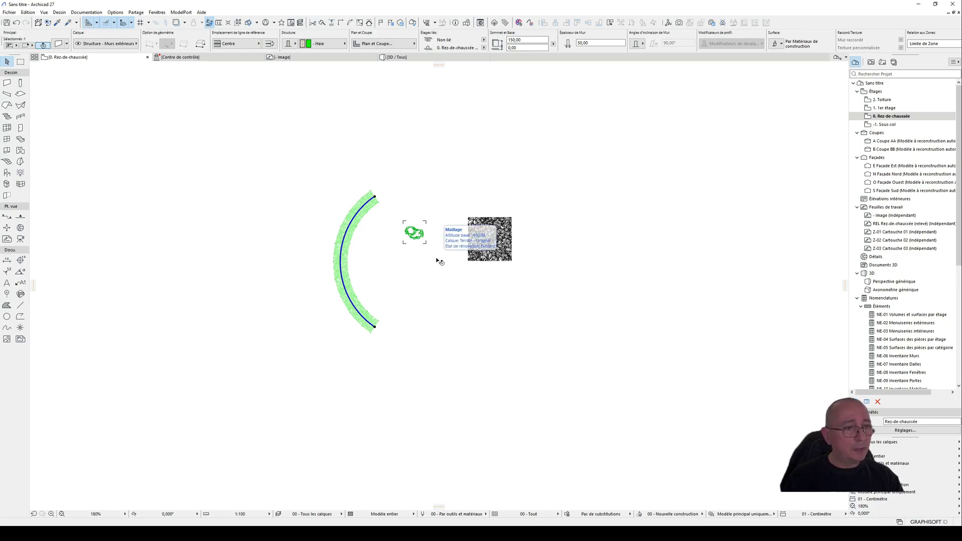
Step: Set both the cut and uncut line types of the curved hedge wall to Herbe 2
{"action": "key", "text": "ctrl+t"}
{"action": "left_click", "coordinate": [258, 236]}
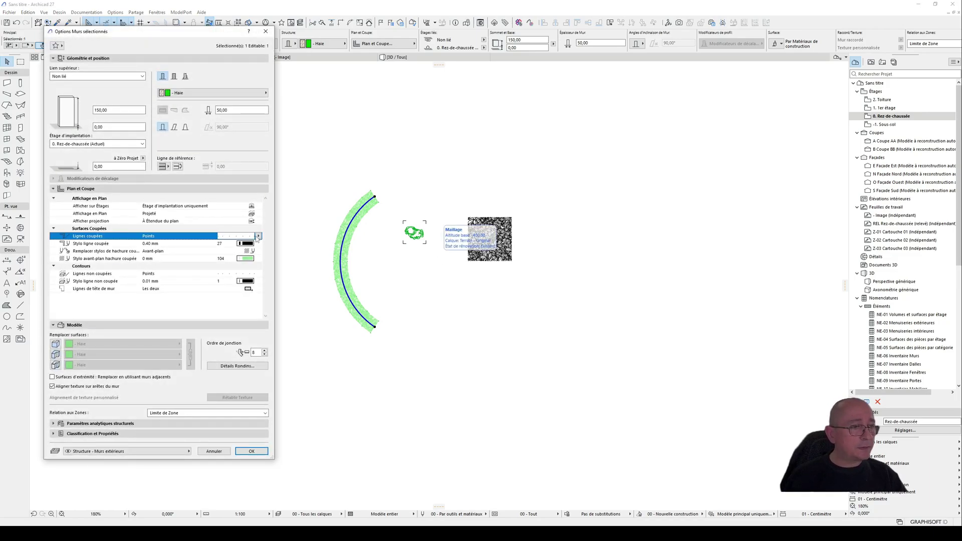
{"action": "left_click", "coordinate": [329, 346]}
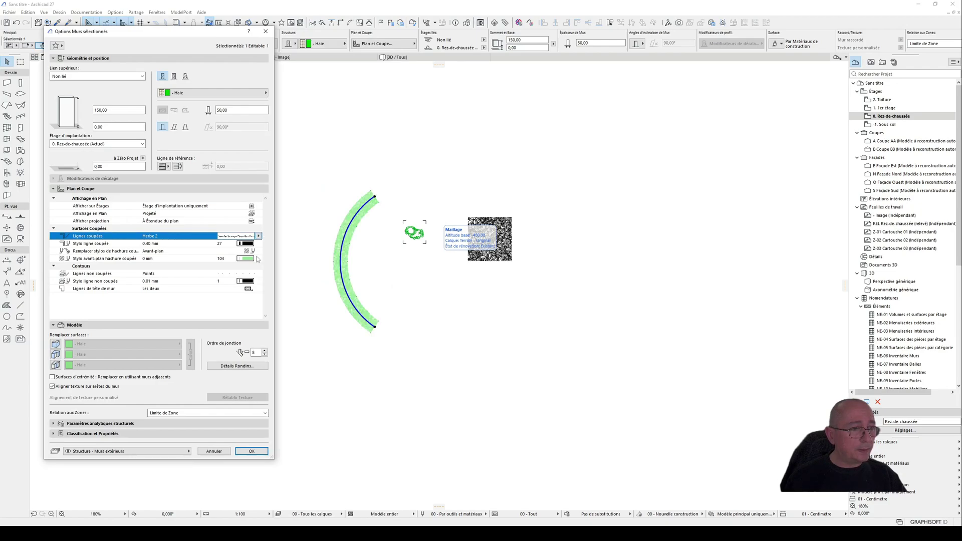
{"action": "left_click", "coordinate": [257, 274]}
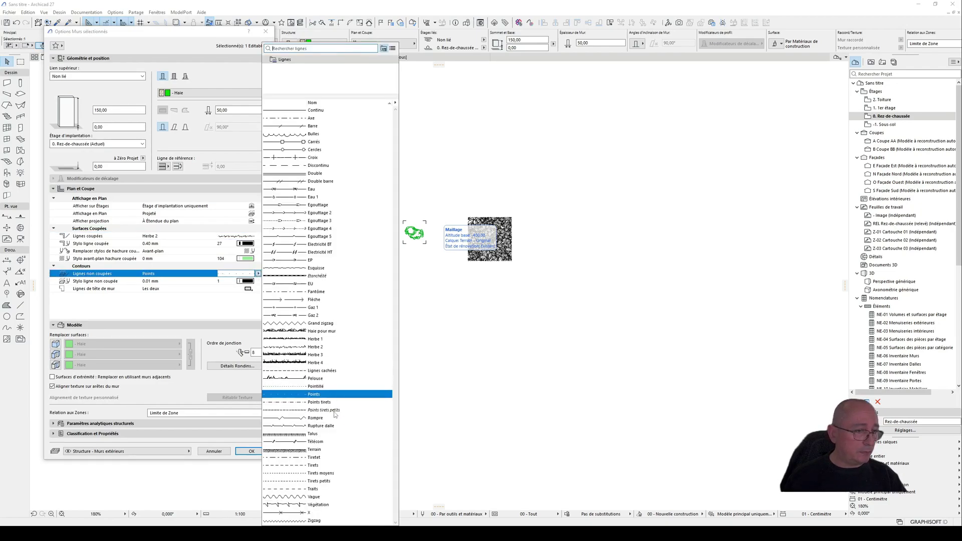
{"action": "left_click", "coordinate": [321, 347]}
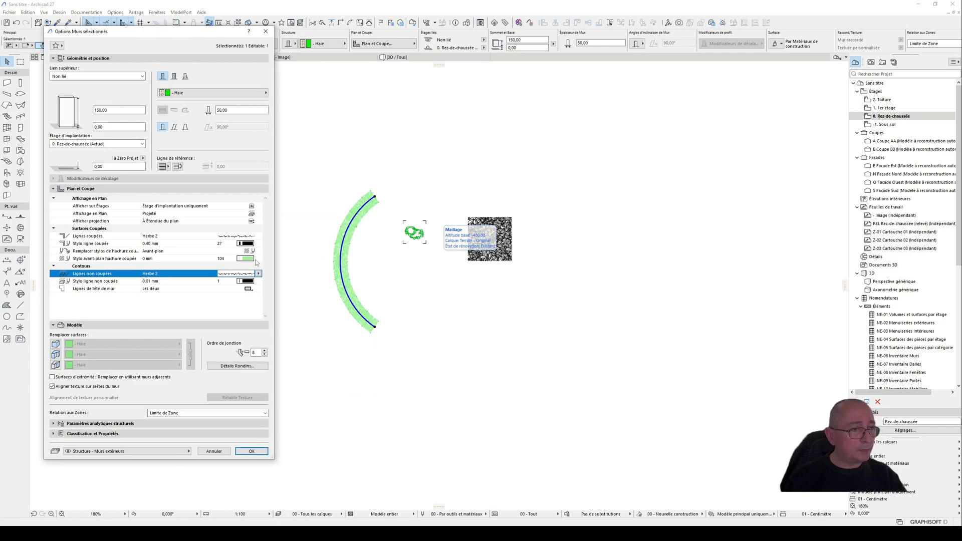
Step: Set the curved hedge wall's cut-fill pen override to none (Sans) and check its leaf hatch in the plan
{"action": "left_click", "coordinate": [257, 251]}
{"action": "left_click", "coordinate": [288, 254]}
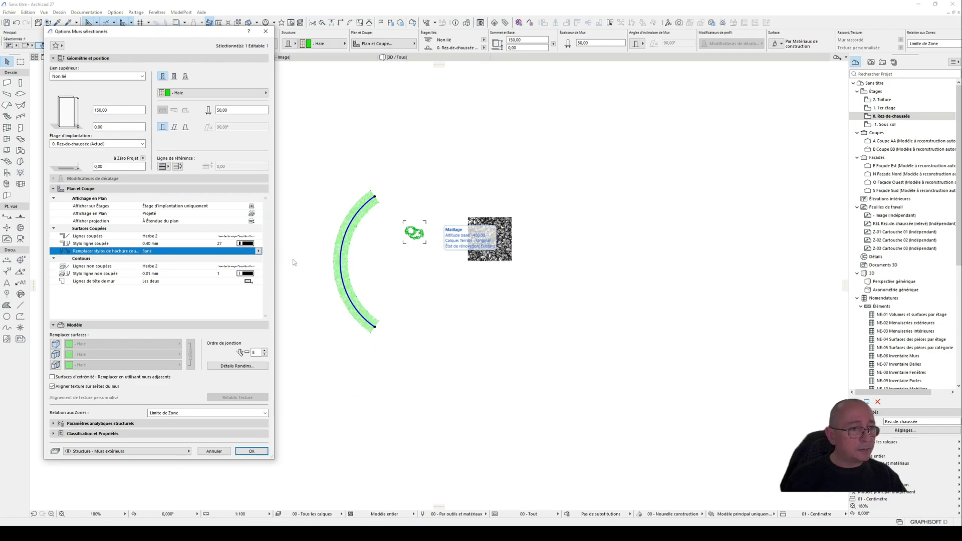
{"action": "left_click", "coordinate": [252, 451]}
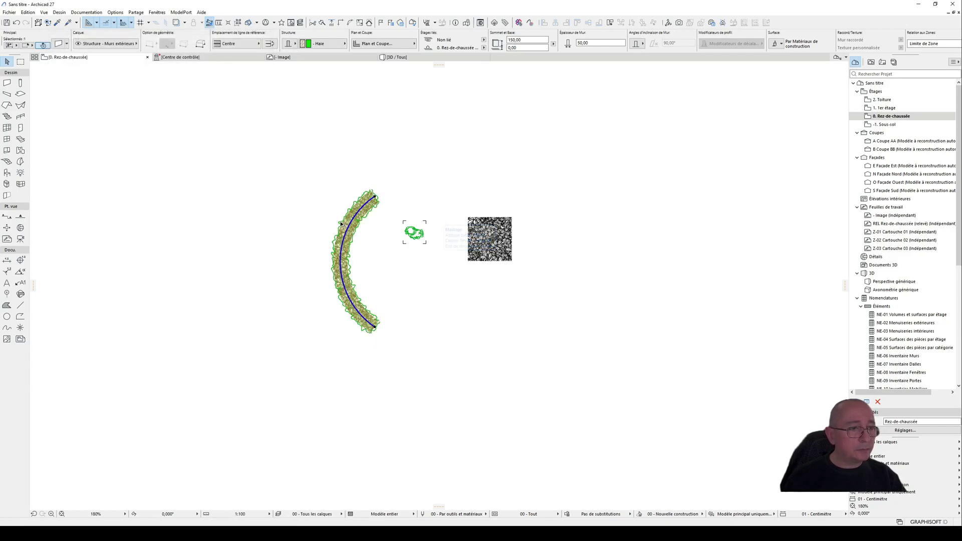
{"action": "scroll", "coordinate": [348, 218], "scroll_direction": "up", "scroll_amount": 5}
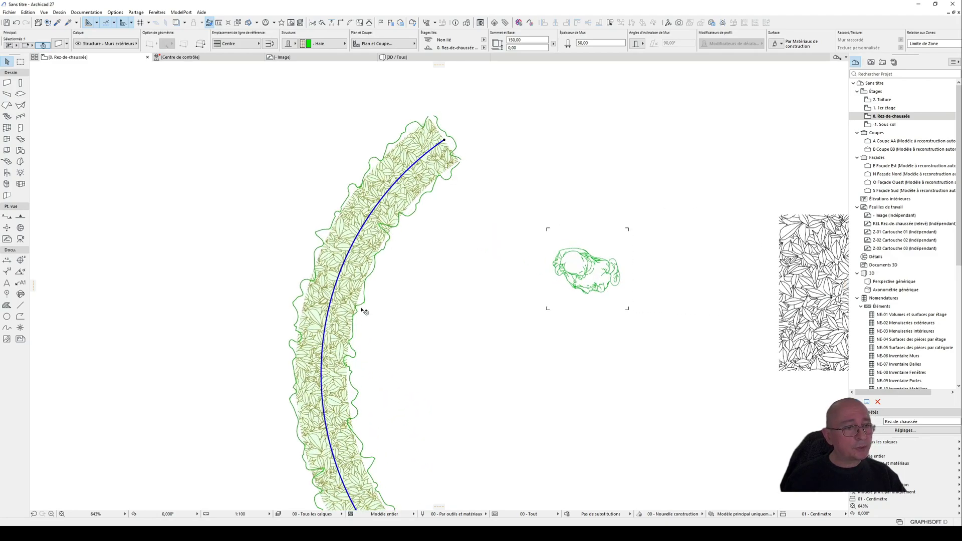
{"action": "scroll", "coordinate": [356, 284], "scroll_direction": "down", "scroll_amount": 3}
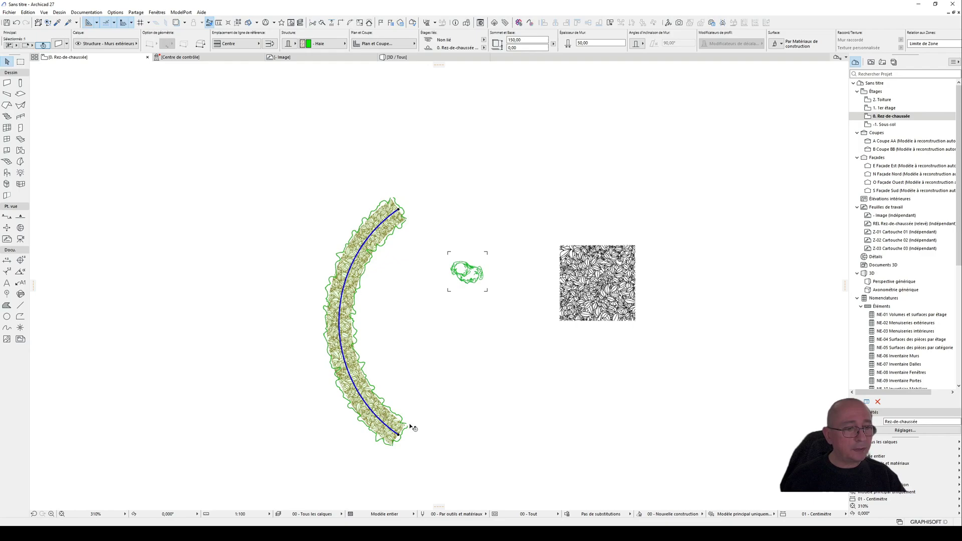
{"action": "left_click", "coordinate": [461, 214]}
{"action": "left_click", "coordinate": [389, 230]}
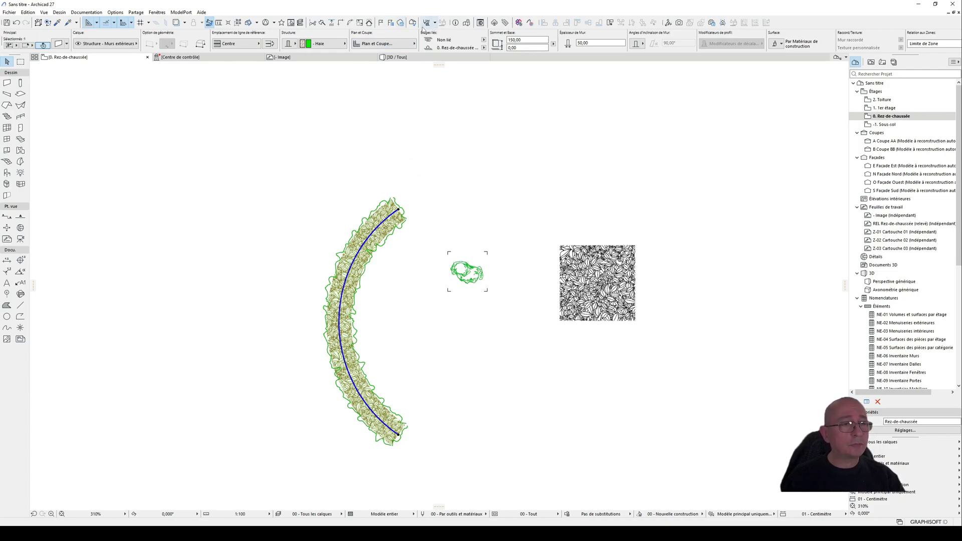
Step: Change the cut fill of the "- Haie" building material to Sans Trame*
{"action": "left_click", "coordinate": [434, 23]}
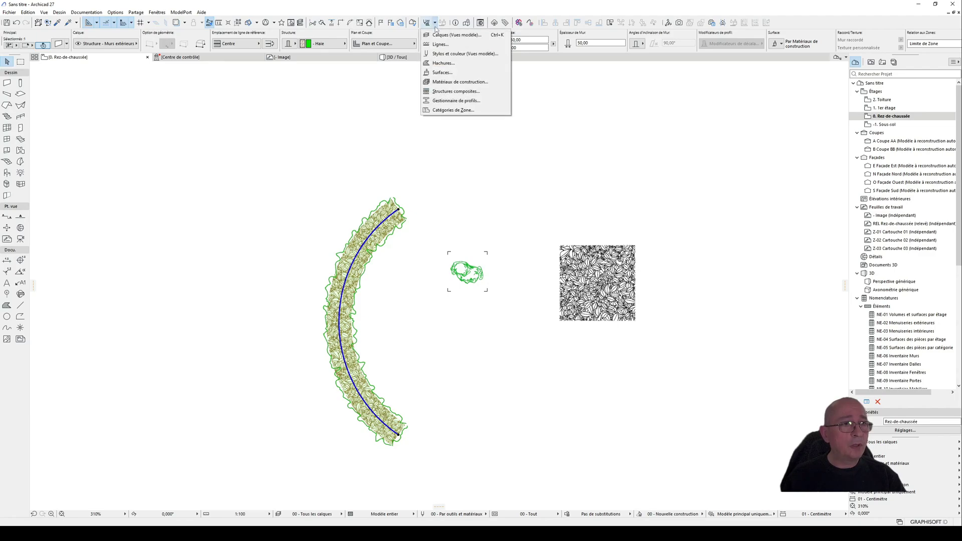
{"action": "left_click", "coordinate": [450, 81]}
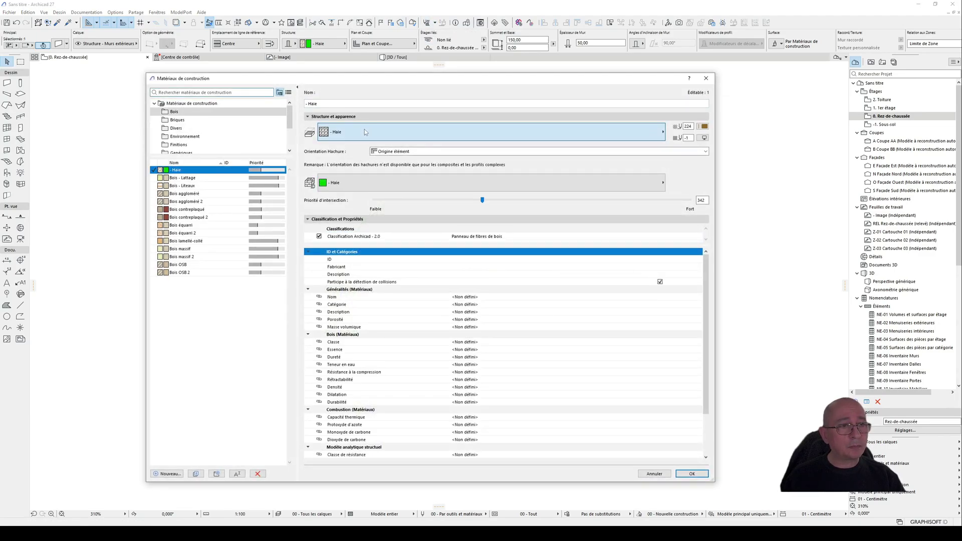
{"action": "left_click", "coordinate": [626, 133]}
{"action": "left_click_drag", "start_coordinate": [801, 218], "coordinate": [802, 478]}
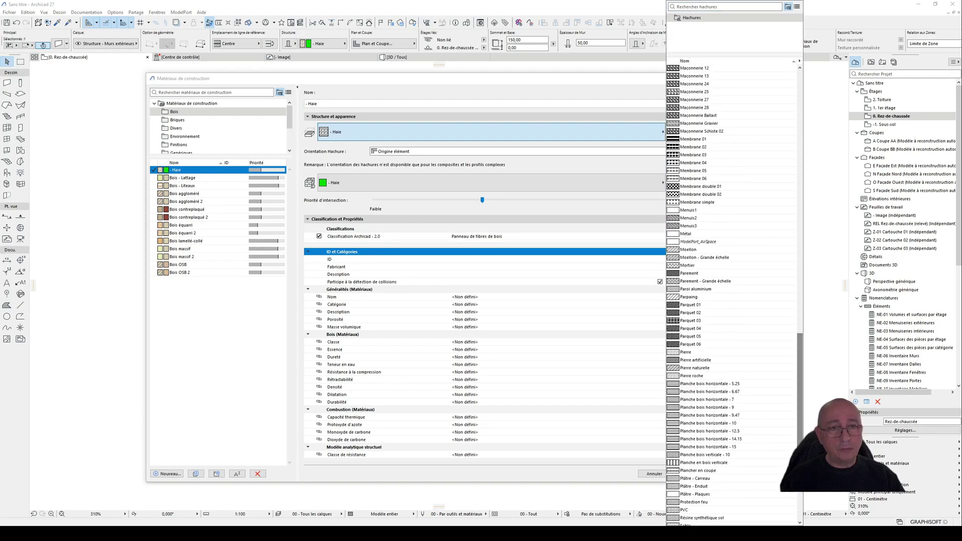
{"action": "scroll", "coordinate": [759, 337], "scroll_direction": "down", "scroll_amount": 3}
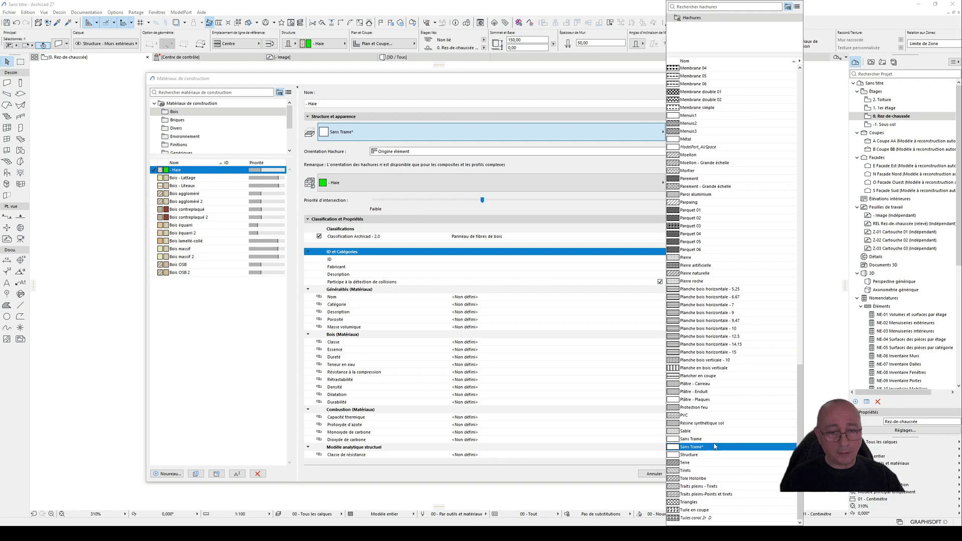
{"action": "left_click", "coordinate": [691, 443]}
{"action": "left_click", "coordinate": [691, 473]}
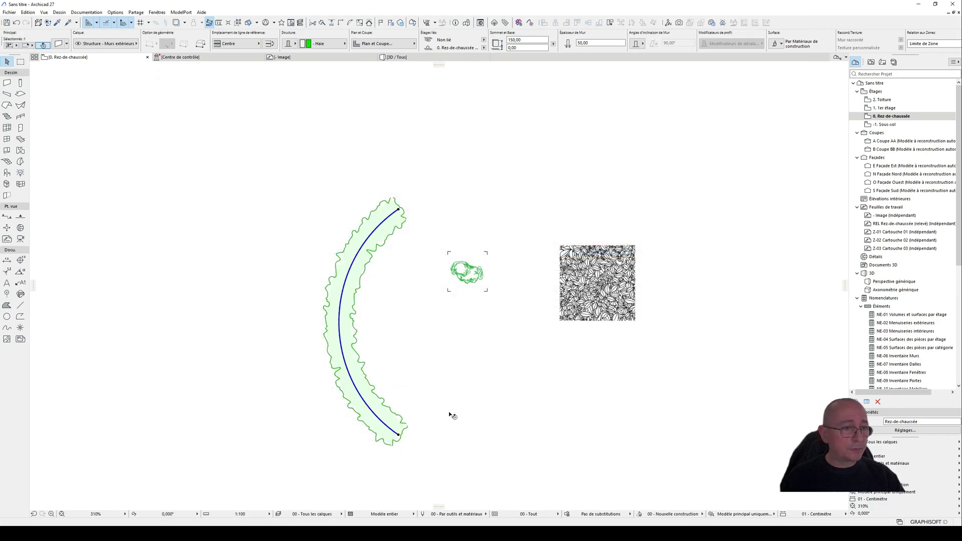
Step: Check the curved hedge without its leaf fill in plan, view it in 3D and return to the ground-floor plan
{"action": "left_click", "coordinate": [445, 403]}
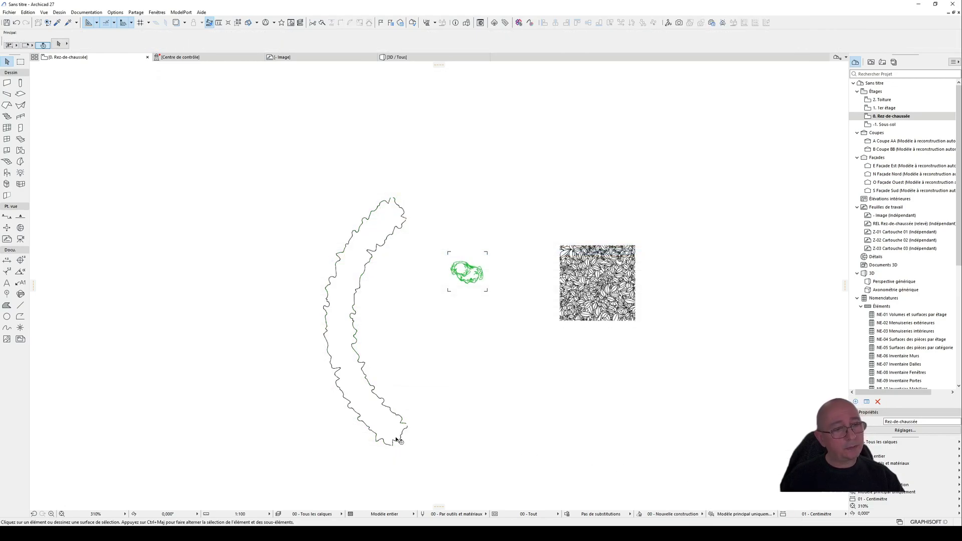
{"action": "left_click", "coordinate": [358, 266]}
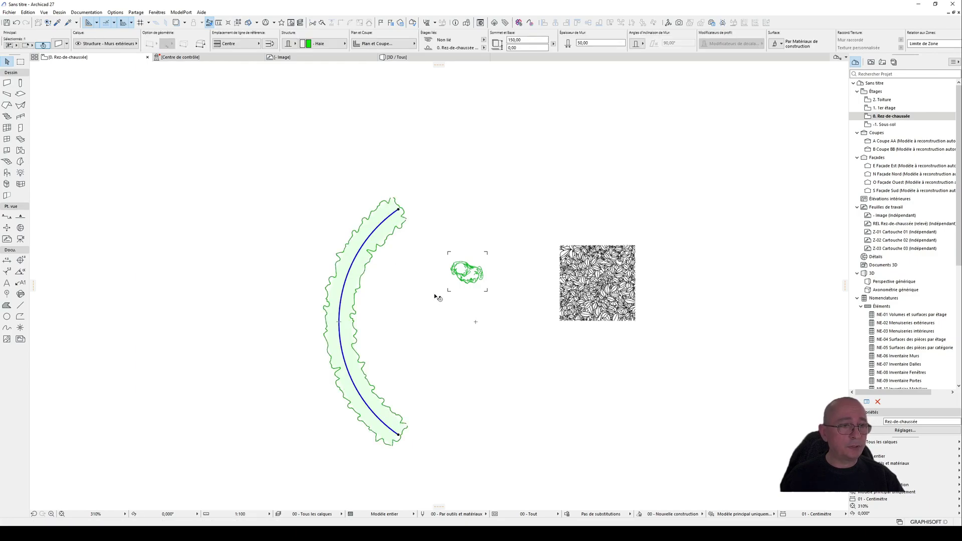
{"action": "left_click", "coordinate": [437, 296]}
{"action": "key", "text": "F3"}
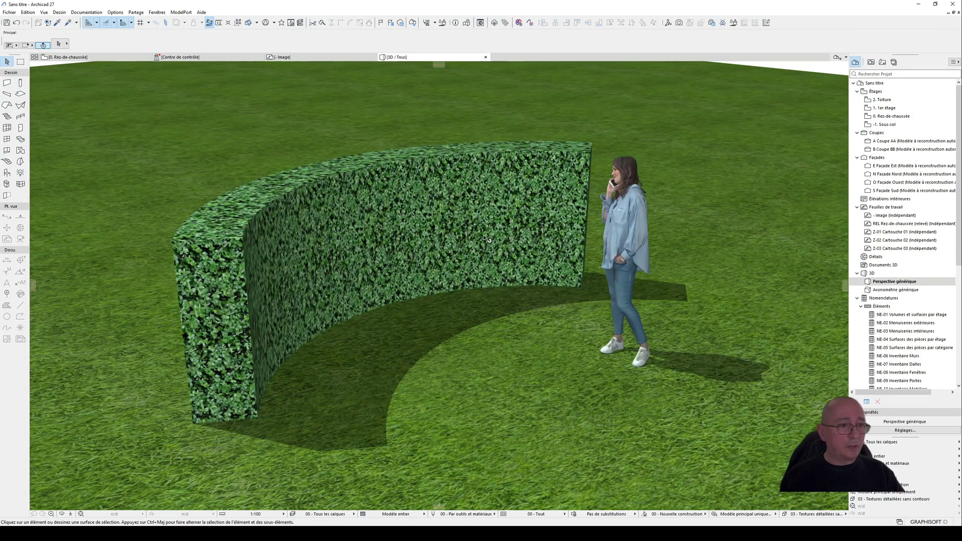
{"action": "left_click_drag", "start_coordinate": [362, 231], "coordinate": [338, 210]}
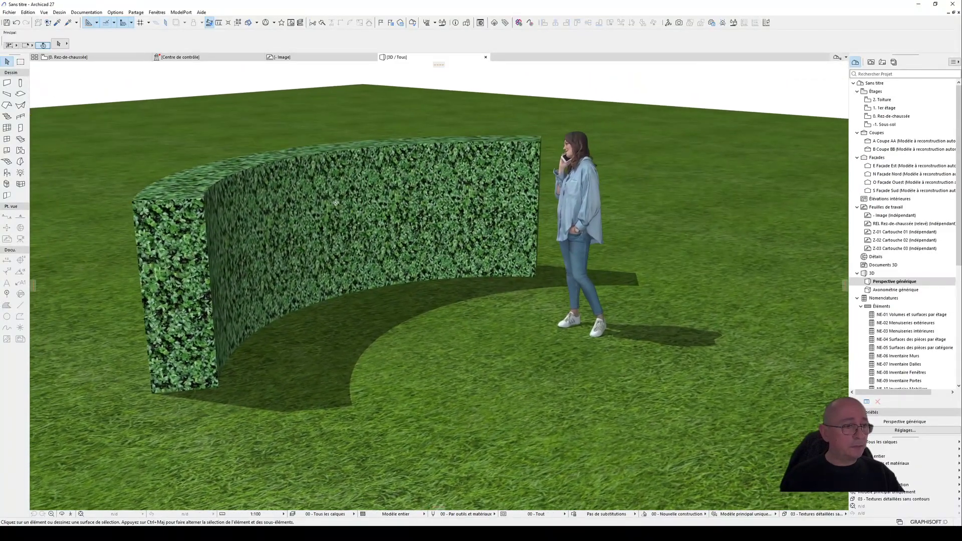
{"action": "key", "text": "F2"}
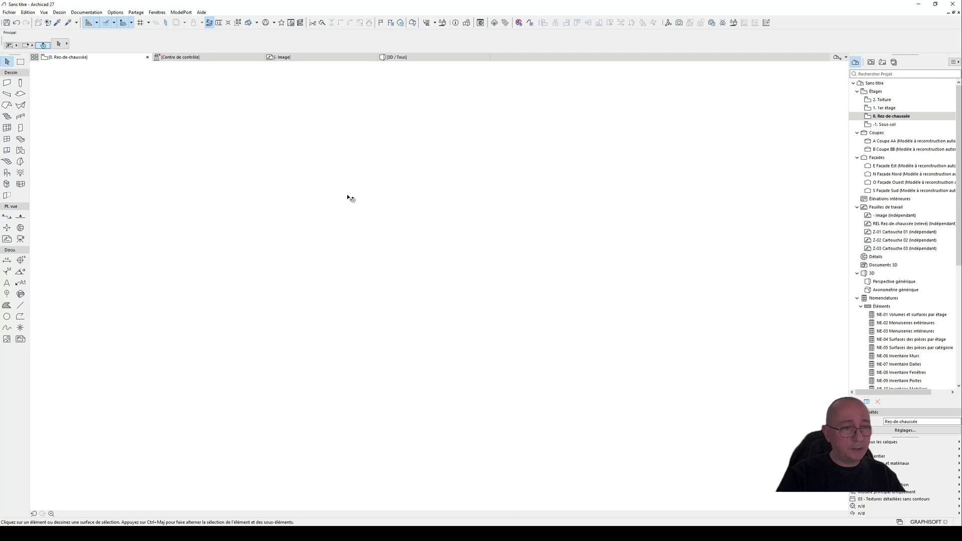
Step: Move the person figure in the ground-floor plan closer to the middle of the curved hedge
{"action": "middle_click_drag", "start_coordinate": [418, 289], "coordinate": [415, 246]}
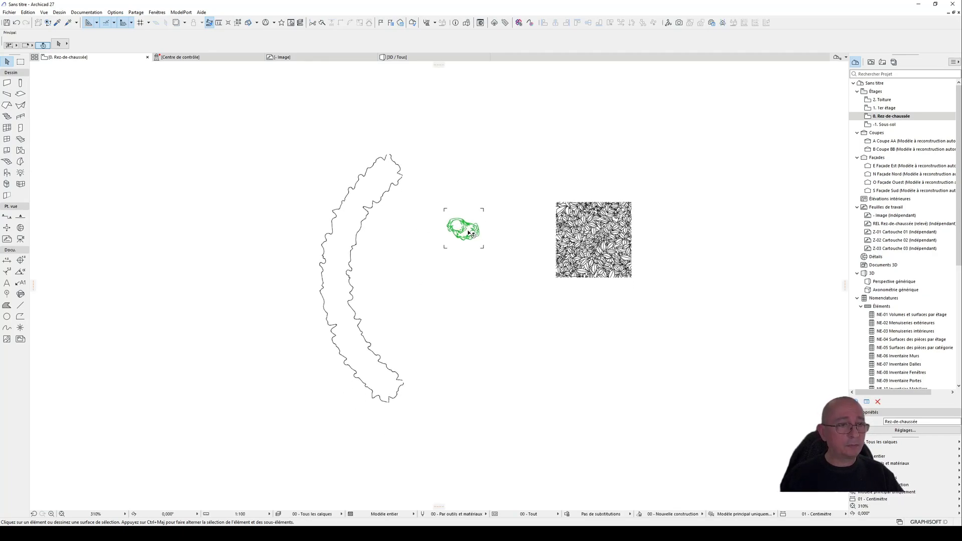
{"action": "left_click", "coordinate": [468, 231]}
{"action": "left_click_drag", "start_coordinate": [468, 231], "coordinate": [436, 264]}
{"action": "left_click", "coordinate": [436, 264]}
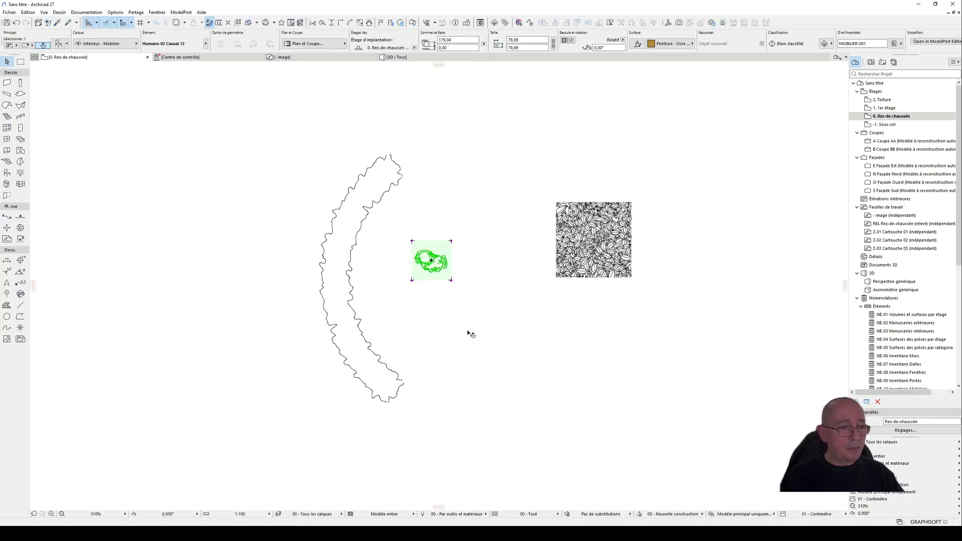
{"action": "scroll", "coordinate": [468, 333], "scroll_direction": "up", "scroll_amount": 2}
{"action": "middle_click_drag", "start_coordinate": [467, 332], "coordinate": [455, 356]}
{"action": "left_click", "coordinate": [449, 331]}
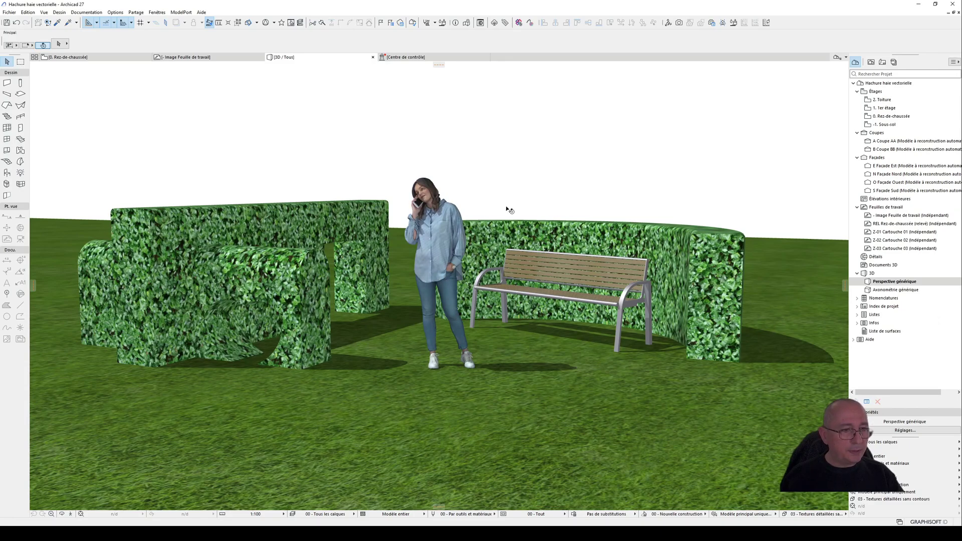
Step: Inspect the sample project's hedges in 3D, selecting the rectangular opening and the heart-shaped opening cut through them
{"action": "middle_click_drag", "start_coordinate": [512, 184], "coordinate": [590, 270], "text": "shift"}
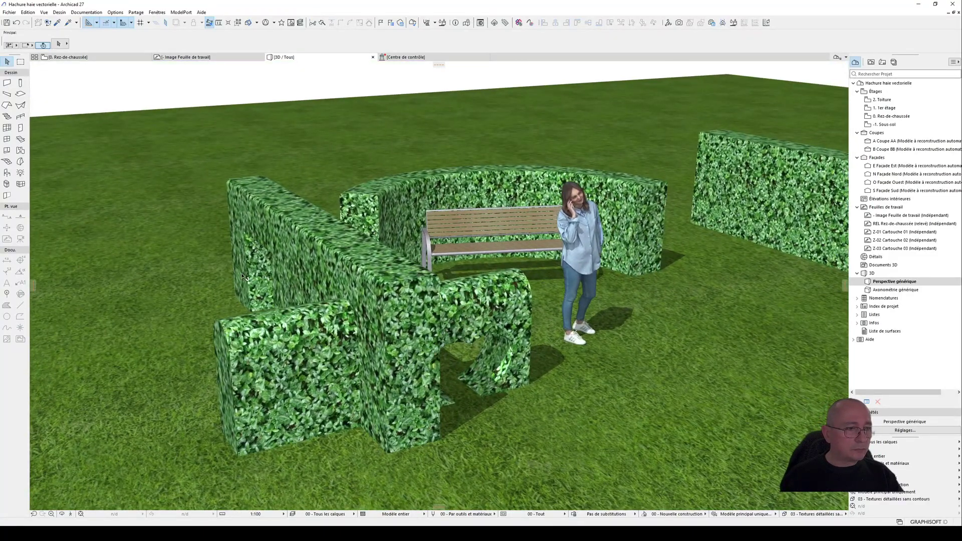
{"action": "middle_click_drag", "start_coordinate": [241, 276], "coordinate": [326, 250], "text": "shift"}
{"action": "middle_click_drag", "start_coordinate": [326, 301], "coordinate": [517, 281]}
{"action": "scroll", "coordinate": [488, 285], "scroll_direction": "up", "scroll_amount": 3}
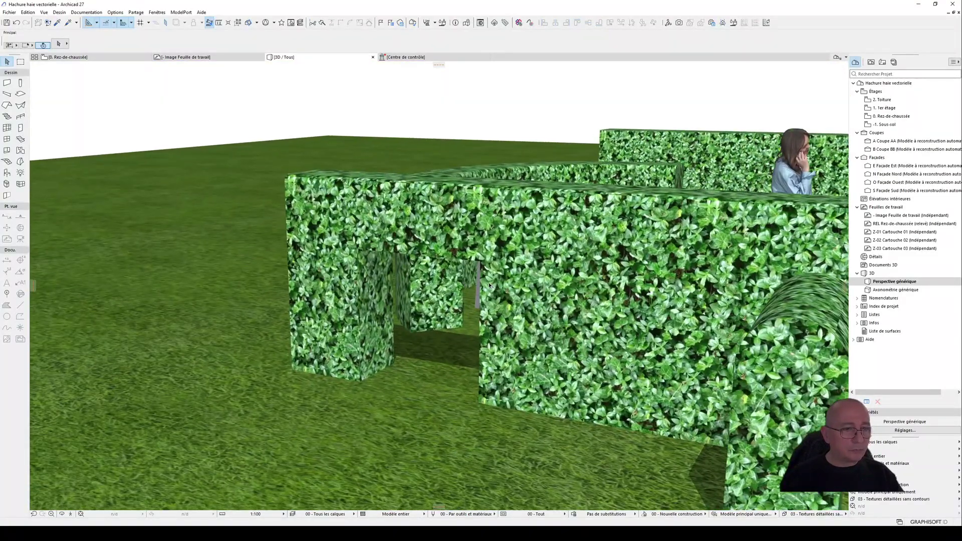
{"action": "left_click", "coordinate": [481, 264]}
{"action": "middle_click_drag", "start_coordinate": [447, 281], "coordinate": [169, 267], "text": "shift"}
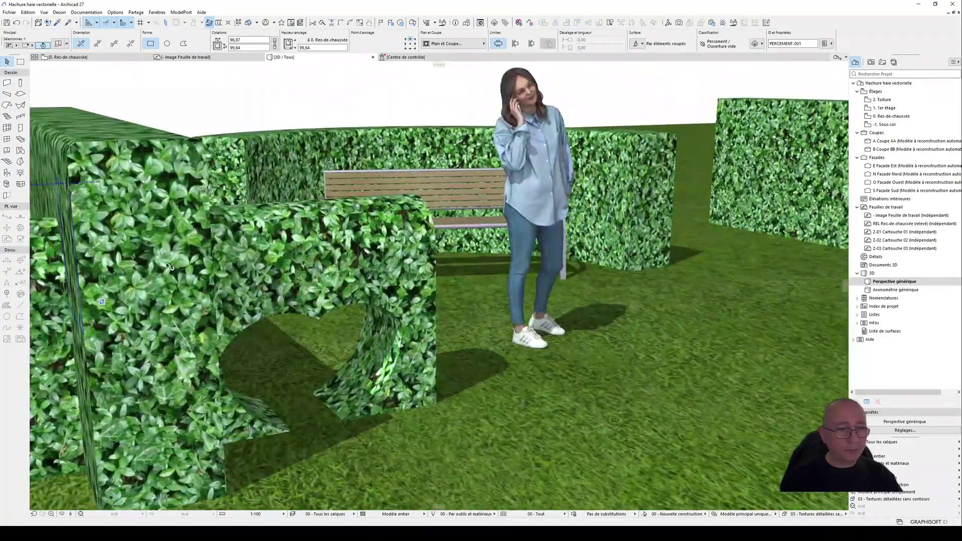
{"action": "left_click", "coordinate": [350, 306]}
{"action": "middle_click_drag", "start_coordinate": [349, 306], "coordinate": [369, 312], "text": "shift"}
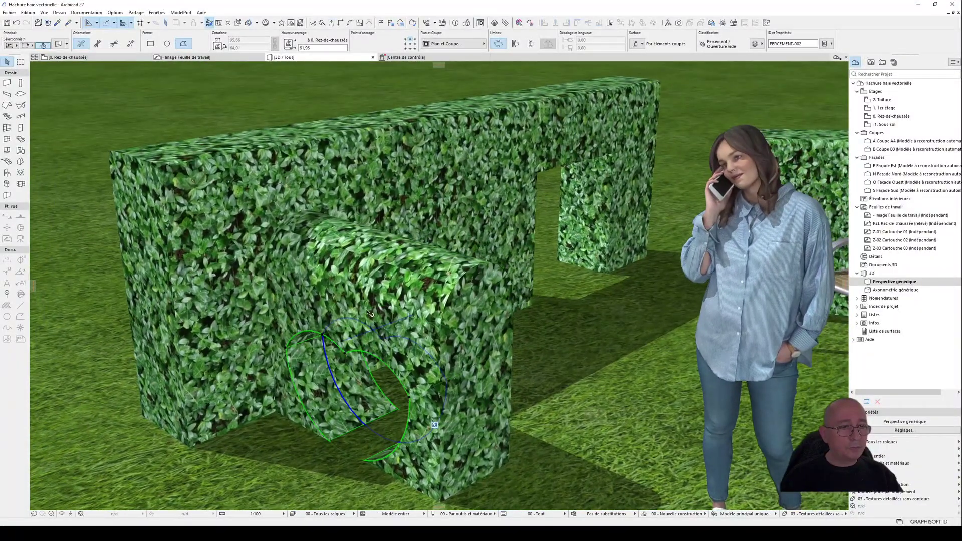
Step: Examine the rounded-profile hedge walls in 3D, selecting the low hedge, the tall hedge and the curved one around the bench
{"action": "left_click", "coordinate": [435, 285]}
{"action": "right_click", "coordinate": [435, 282]}
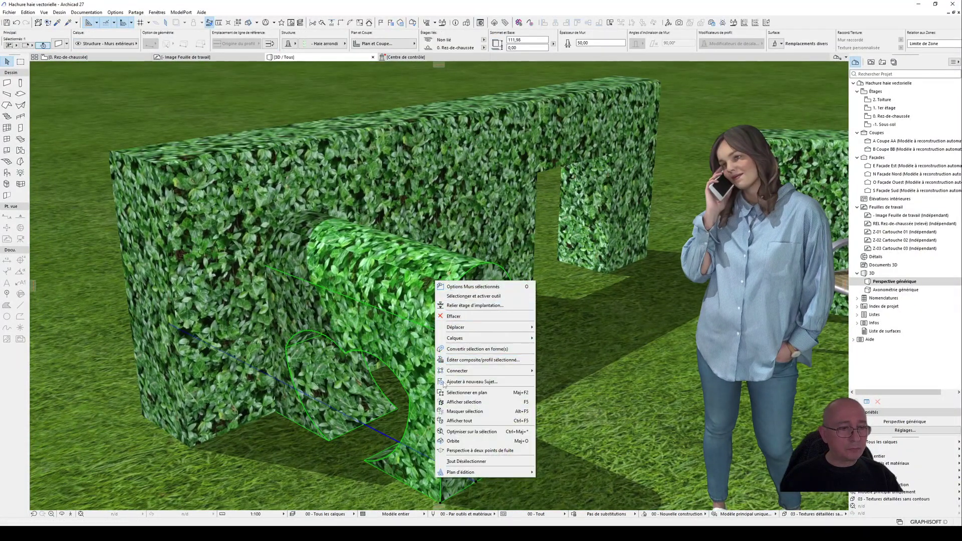
{"action": "left_click", "coordinate": [454, 316]}
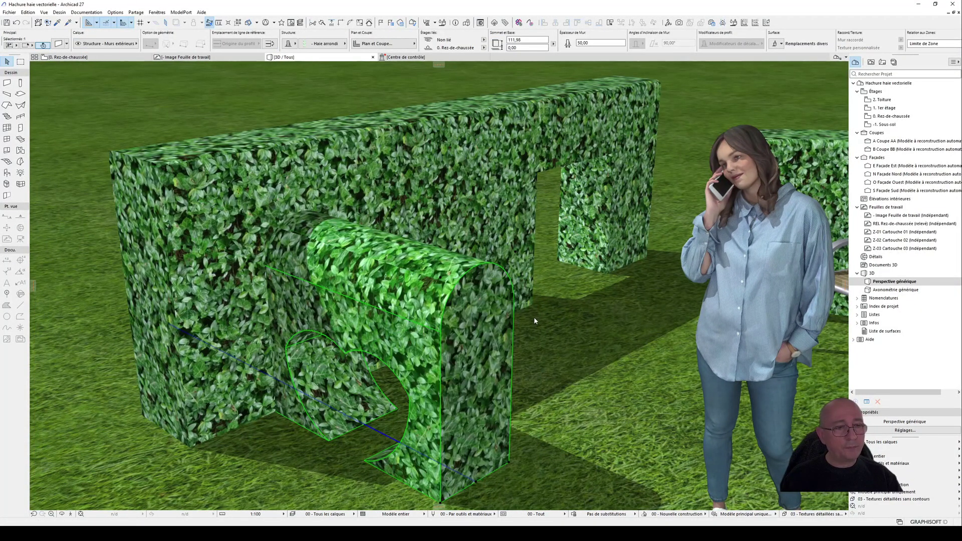
{"action": "left_click", "coordinate": [453, 336]}
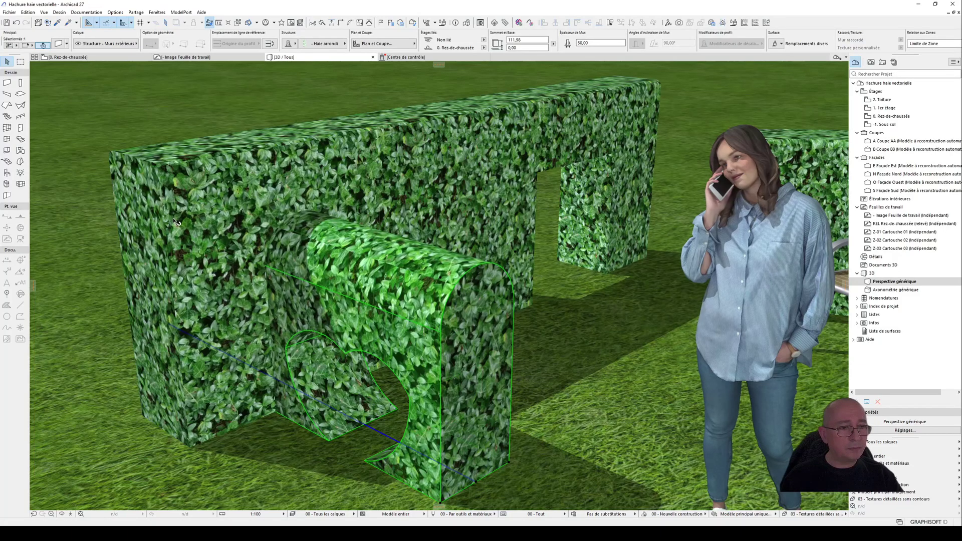
{"action": "middle_click_drag", "start_coordinate": [178, 223], "coordinate": [319, 236], "text": "shift"}
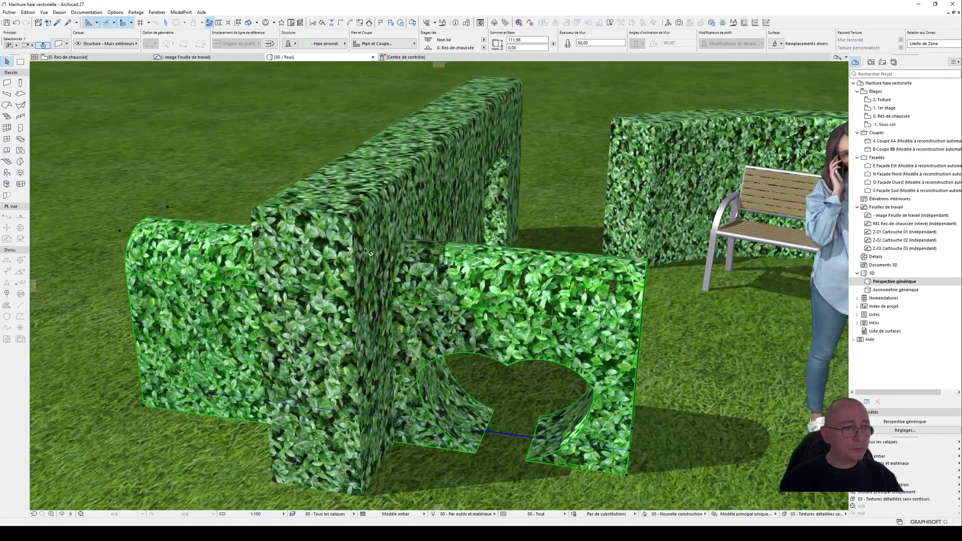
{"action": "left_click", "coordinate": [318, 235]}
{"action": "scroll", "coordinate": [344, 216], "scroll_direction": "up", "scroll_amount": 3}
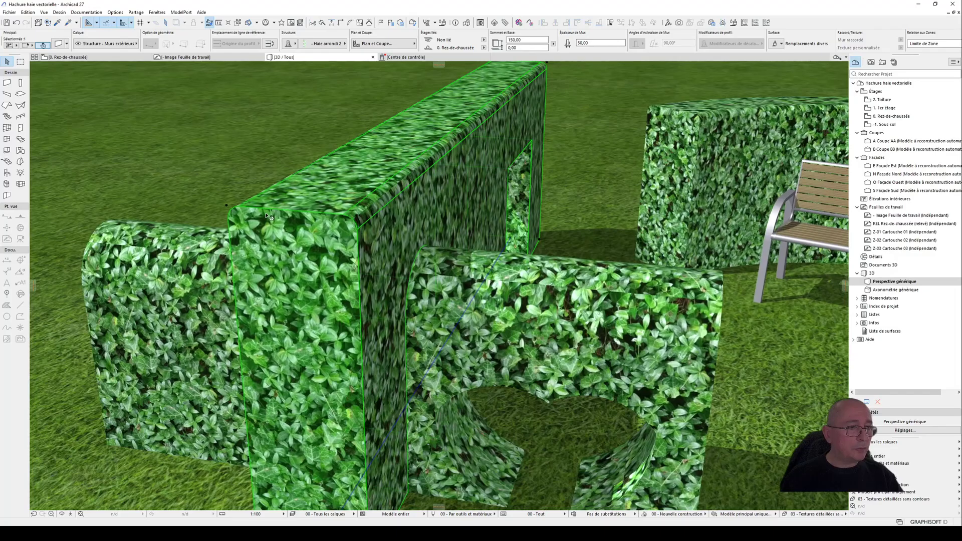
{"action": "middle_click_drag", "start_coordinate": [457, 190], "coordinate": [449, 235], "text": "shift"}
{"action": "scroll", "coordinate": [346, 254], "scroll_direction": "down", "scroll_amount": 6}
{"action": "left_click", "coordinate": [443, 233]}
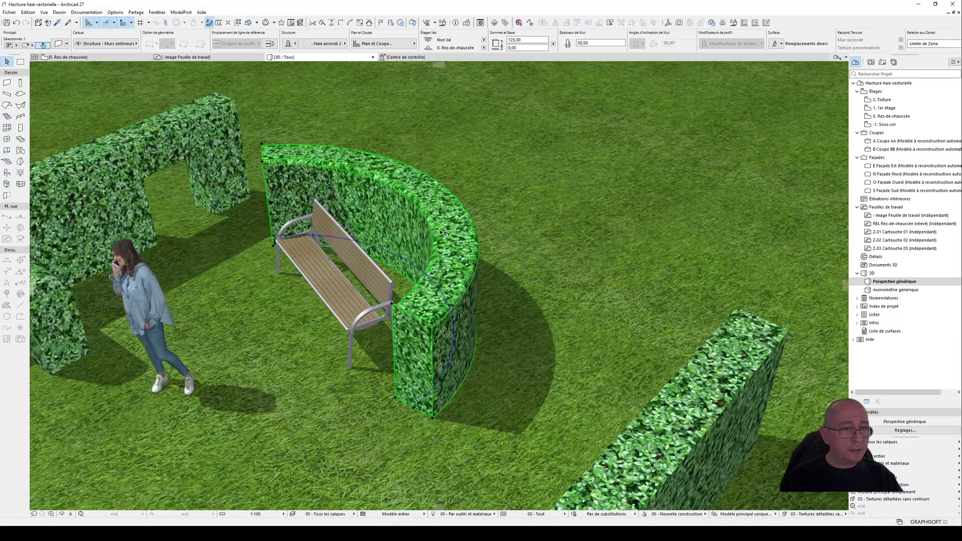
{"action": "left_click", "coordinate": [408, 264]}
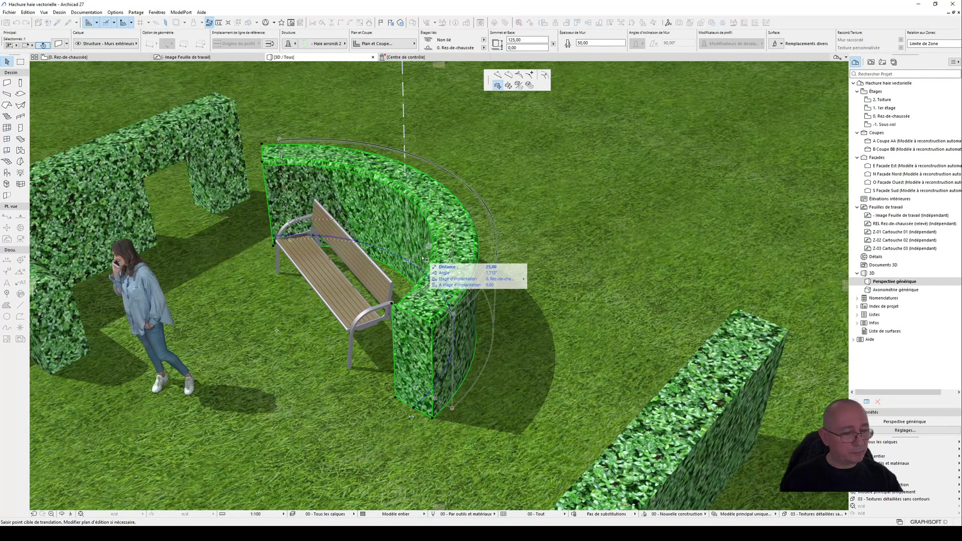
{"action": "key", "text": "Escape"}
{"action": "left_click", "coordinate": [409, 261]}
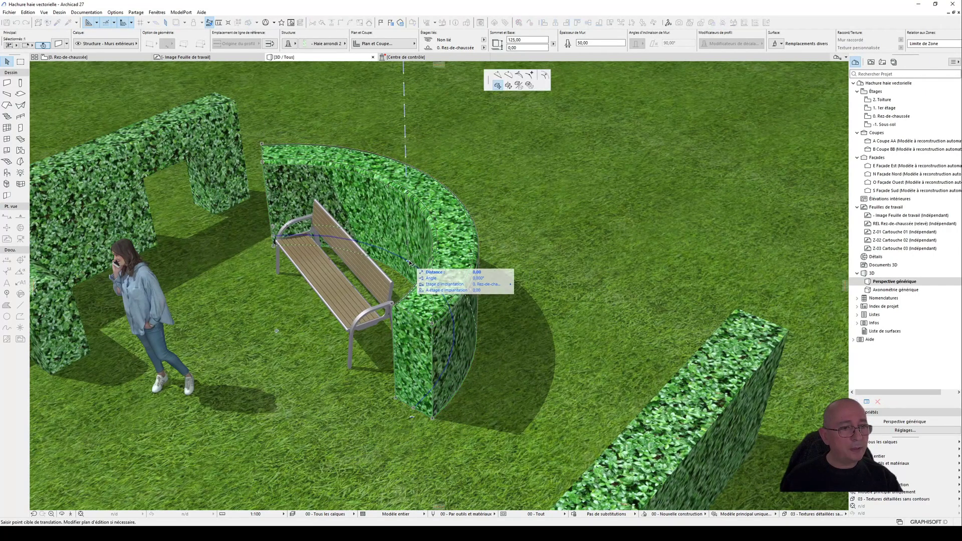
{"action": "key", "text": "Escape"}
Step: Examine the rounded upper edges of the curved hedge behind the bench up close and within the whole 3D scene
{"action": "scroll", "coordinate": [452, 231], "scroll_direction": "up", "scroll_amount": 2}
{"action": "scroll", "coordinate": [452, 231], "scroll_direction": "up", "scroll_amount": 3}
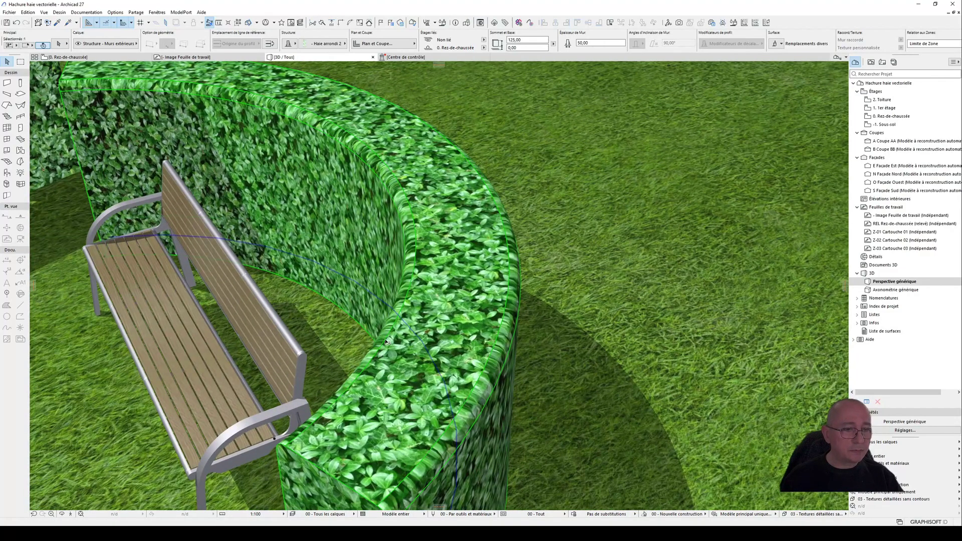
{"action": "middle_click_drag", "start_coordinate": [386, 342], "coordinate": [513, 262], "text": "shift"}
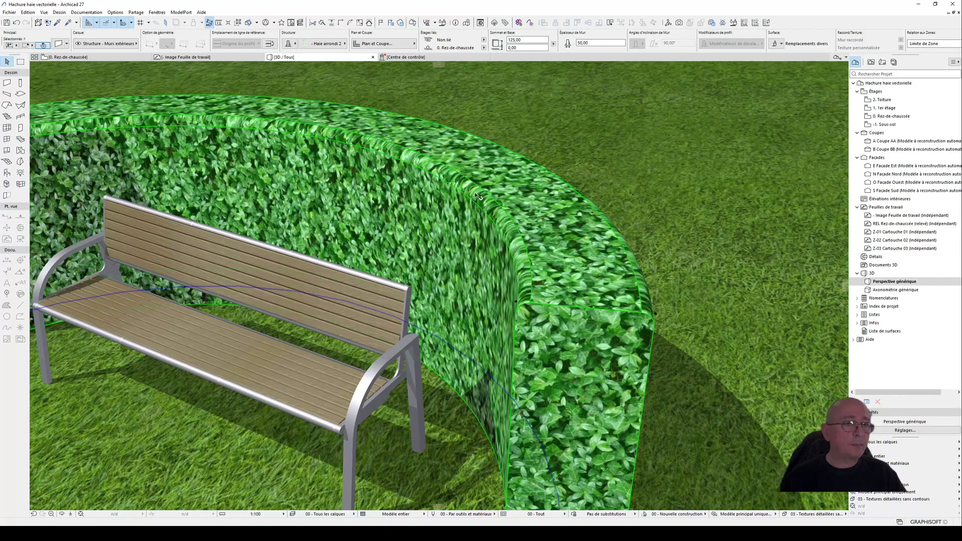
{"action": "scroll", "coordinate": [614, 219], "scroll_direction": "down", "scroll_amount": 3}
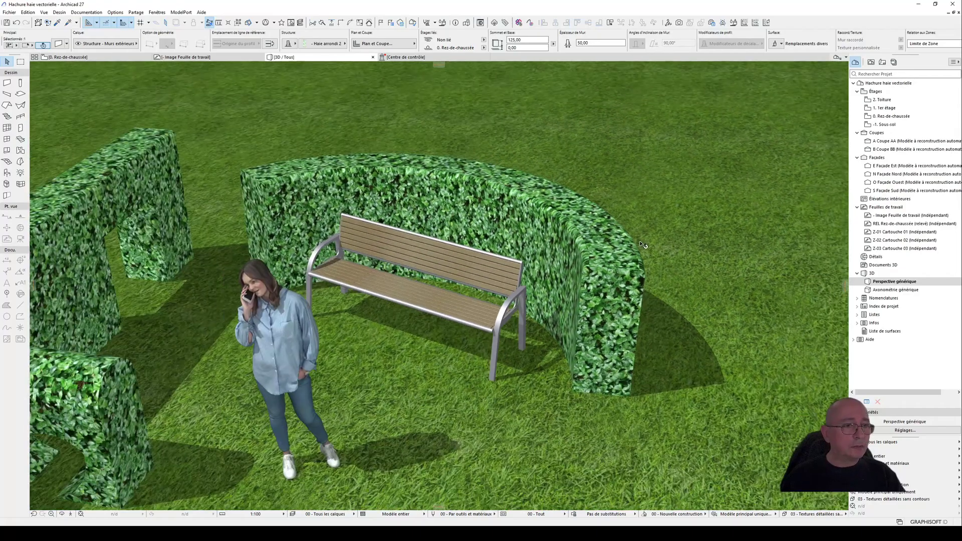
{"action": "middle_click_drag", "start_coordinate": [529, 248], "coordinate": [426, 216], "text": "shift"}
{"action": "middle_click_drag", "start_coordinate": [426, 216], "coordinate": [538, 191]}
{"action": "middle_click_drag", "start_coordinate": [538, 191], "coordinate": [541, 242], "text": "shift"}
{"action": "scroll", "coordinate": [579, 221], "scroll_direction": "down", "scroll_amount": 1}
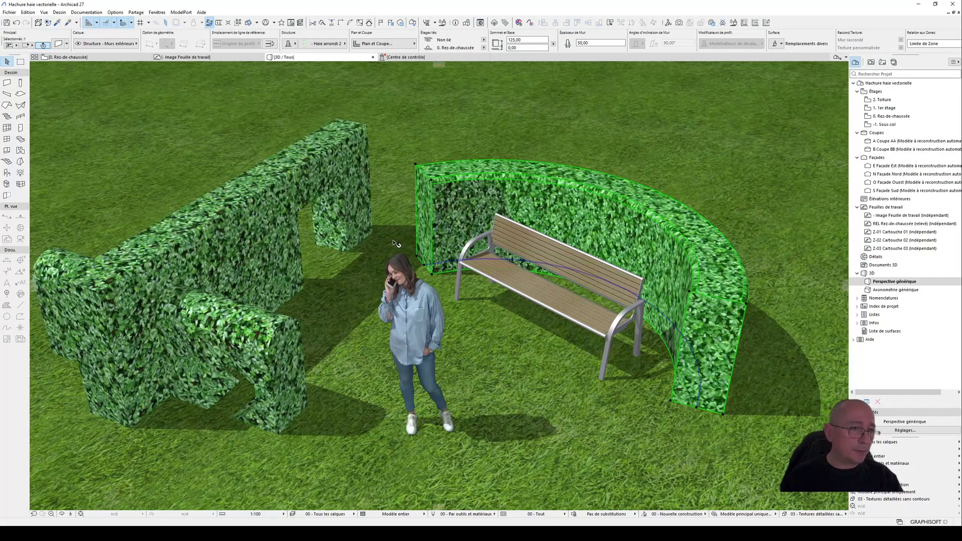
Step: Deselect the curved hedge and switch to the image viewer showing the rendering "Hachure haie vectorielle - Image2.jpg"
{"action": "left_click", "coordinate": [406, 207]}
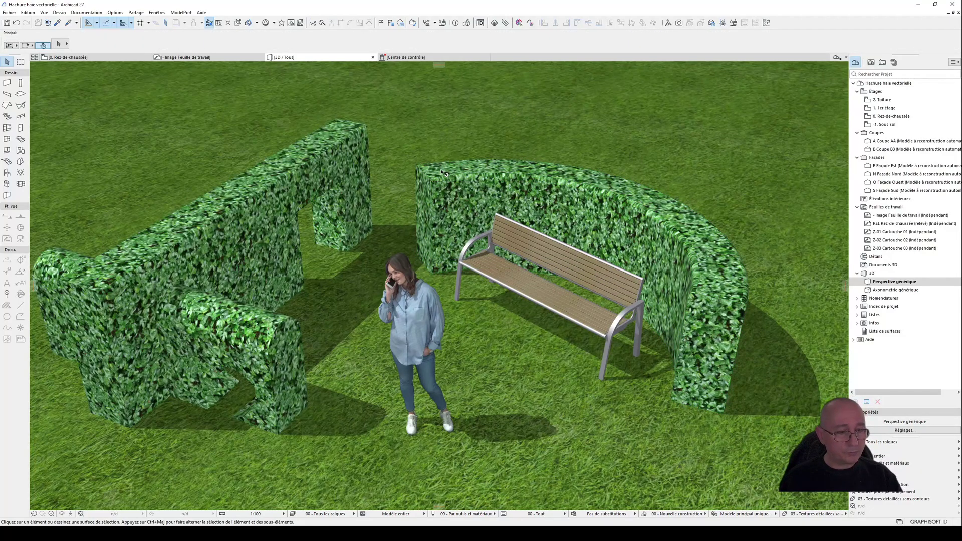
{"action": "mouse_move", "coordinate": [441, 171]}
{"action": "key", "text": "alt+Tab"}
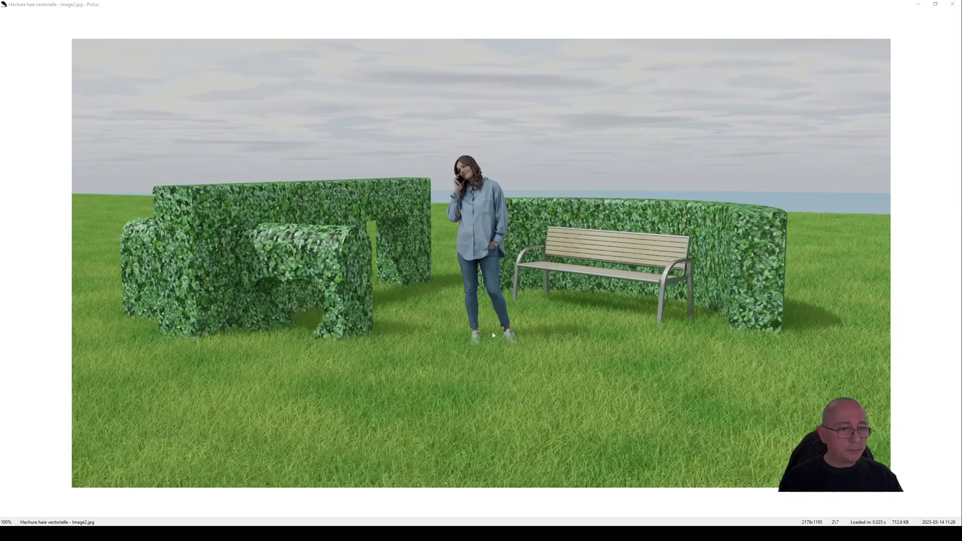